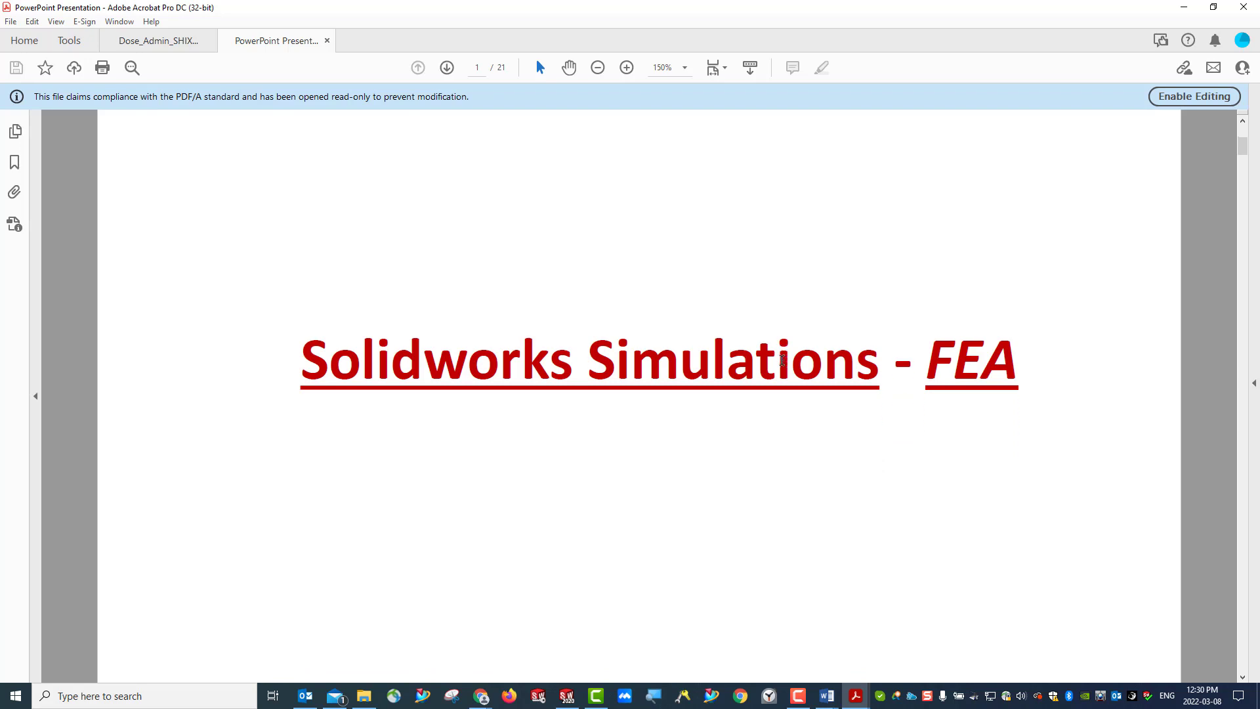
pyautogui.scroll(-10, 782, 360)
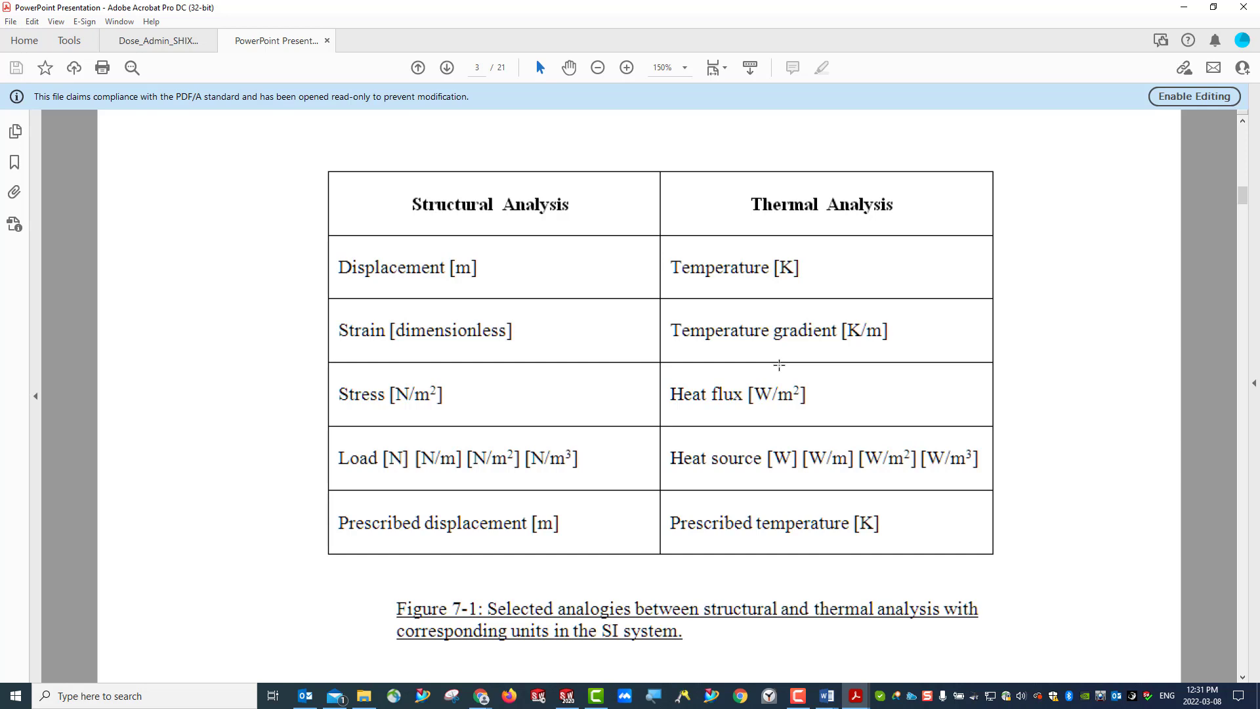
# - Review the presentation's table of analogies between structural and thermal analysis, Figure 7-1
pyautogui.scroll(-2, 779, 365)
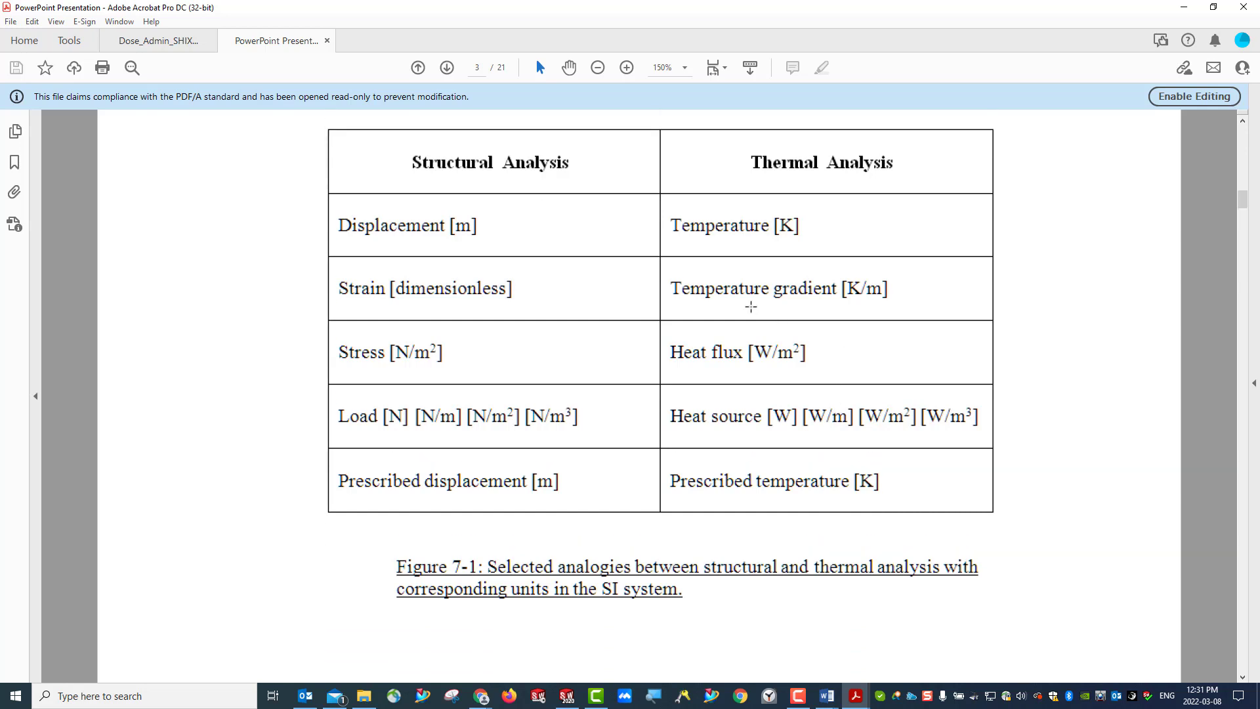
# - Switch to SOLIDWORKS and display the Thermal1 resultant heat flux plot of the Thermal 1 study
pyautogui.click(1182, 12)
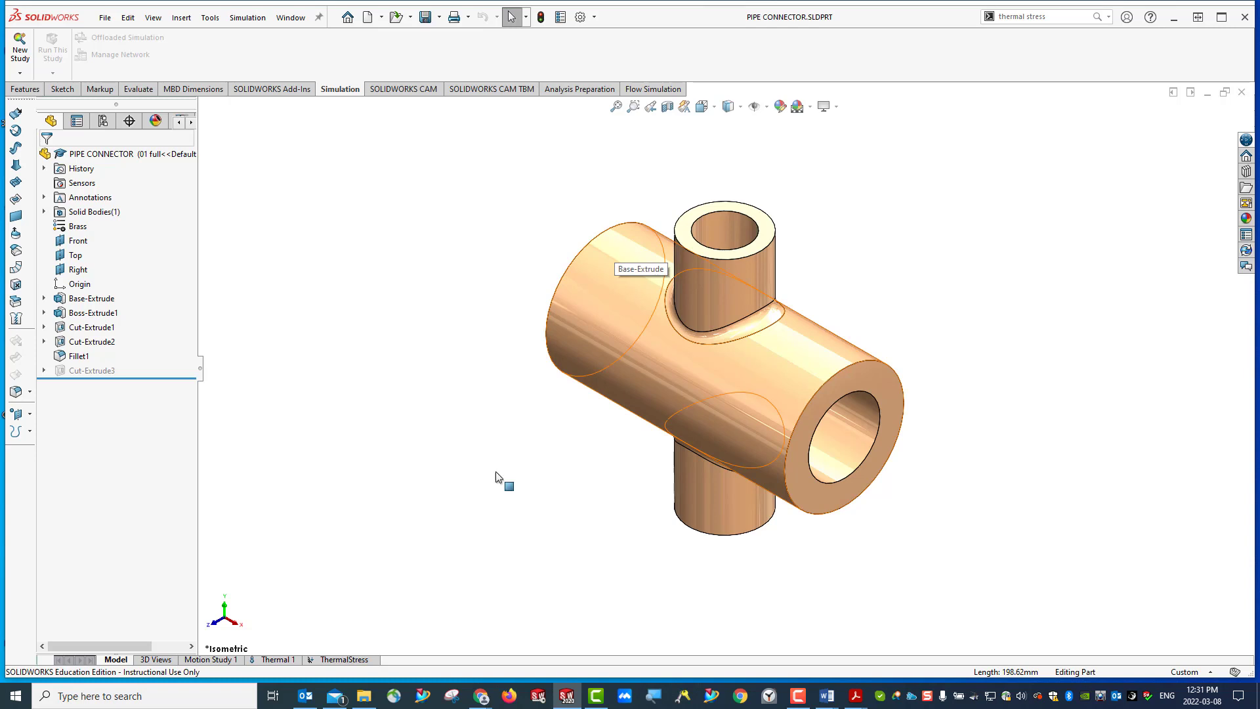
pyautogui.click(271, 660)
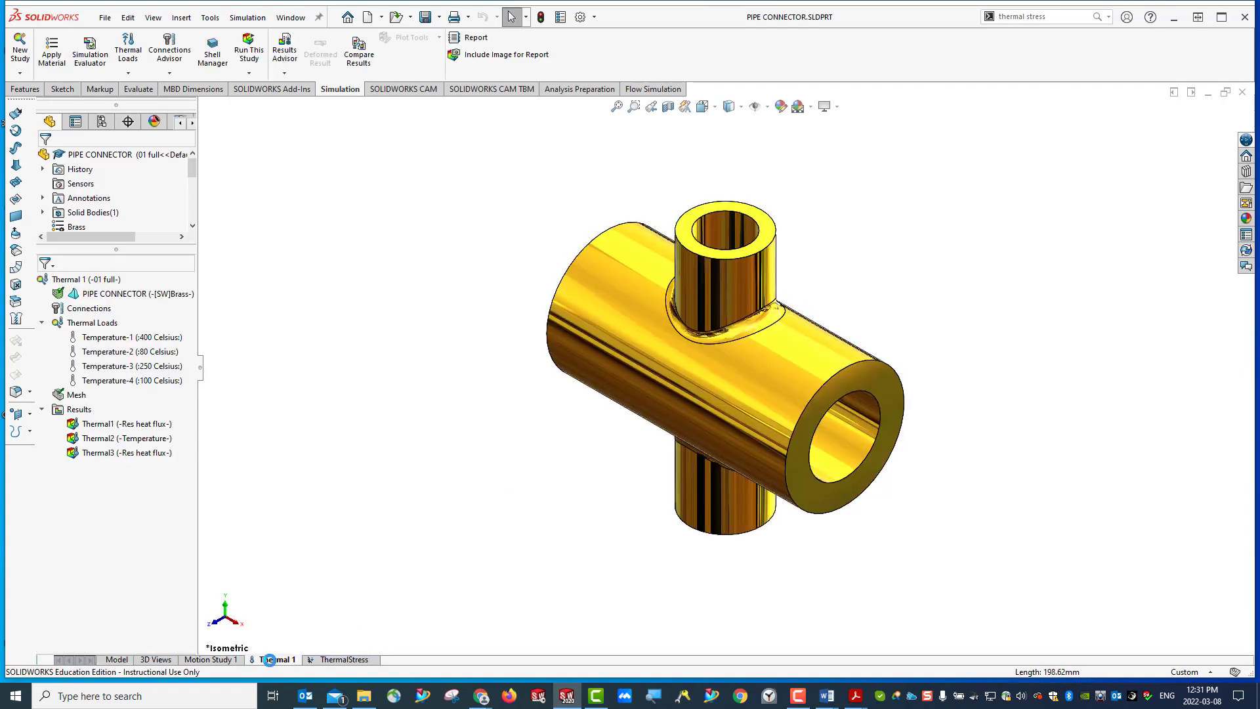
pyautogui.doubleClick(101, 424)
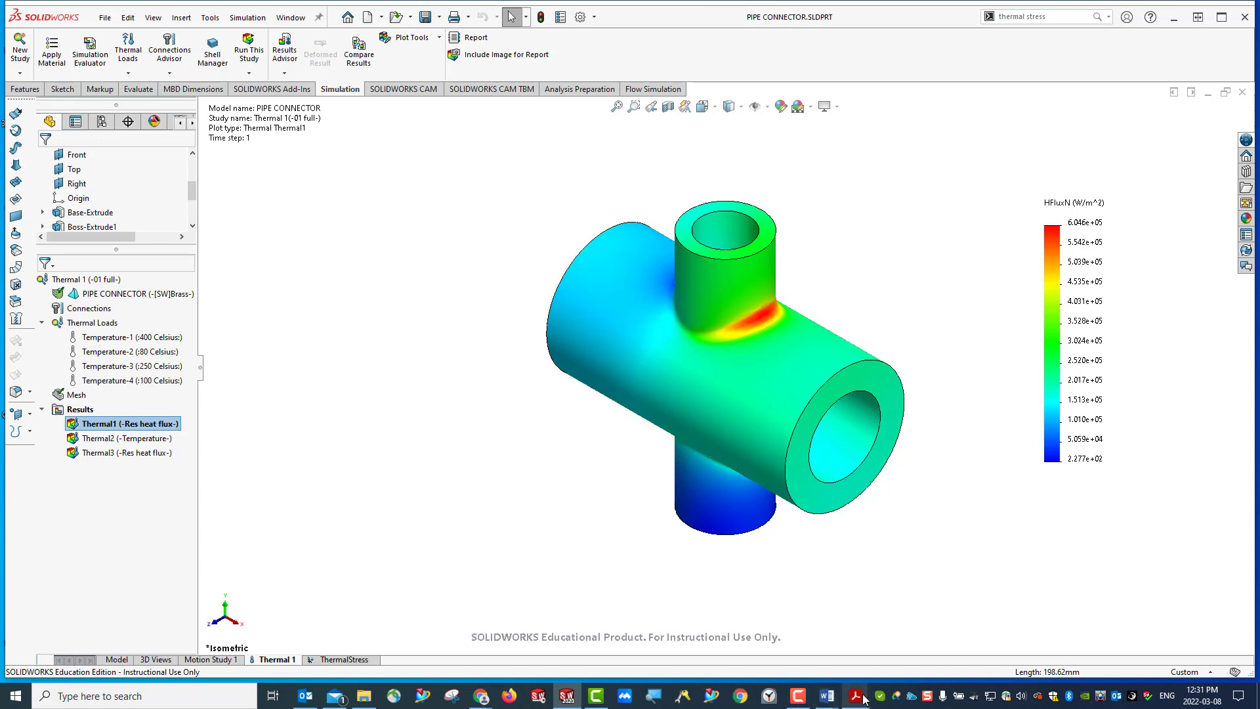
# - Switch to the PDF presentation in Acrobat and view Figure 7-2 with the pipe connector's temperature at each end
pyautogui.moveTo(855, 696)
pyautogui.click(938, 640)
pyautogui.scroll(-5, 738, 446)
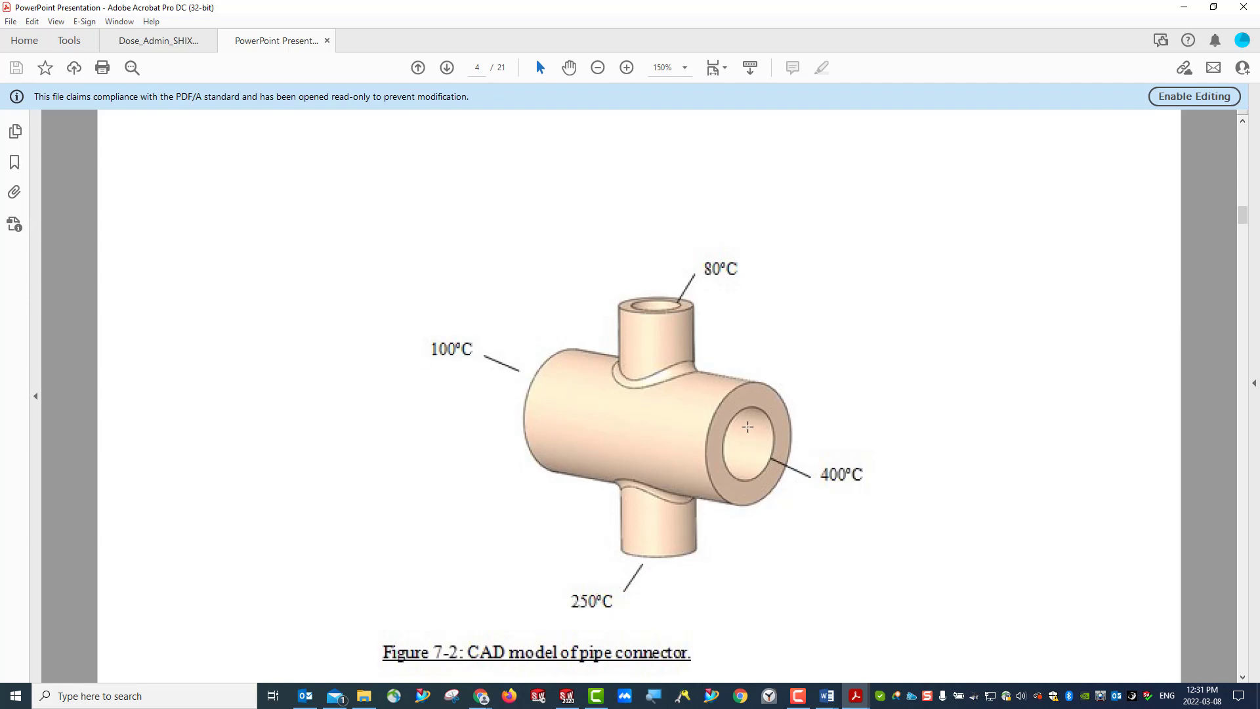
# - Return to SOLIDWORKS and display the Thermal2 temperature plot, followed by the Thermal3 heat flux plot
pyautogui.click(1186, 7)
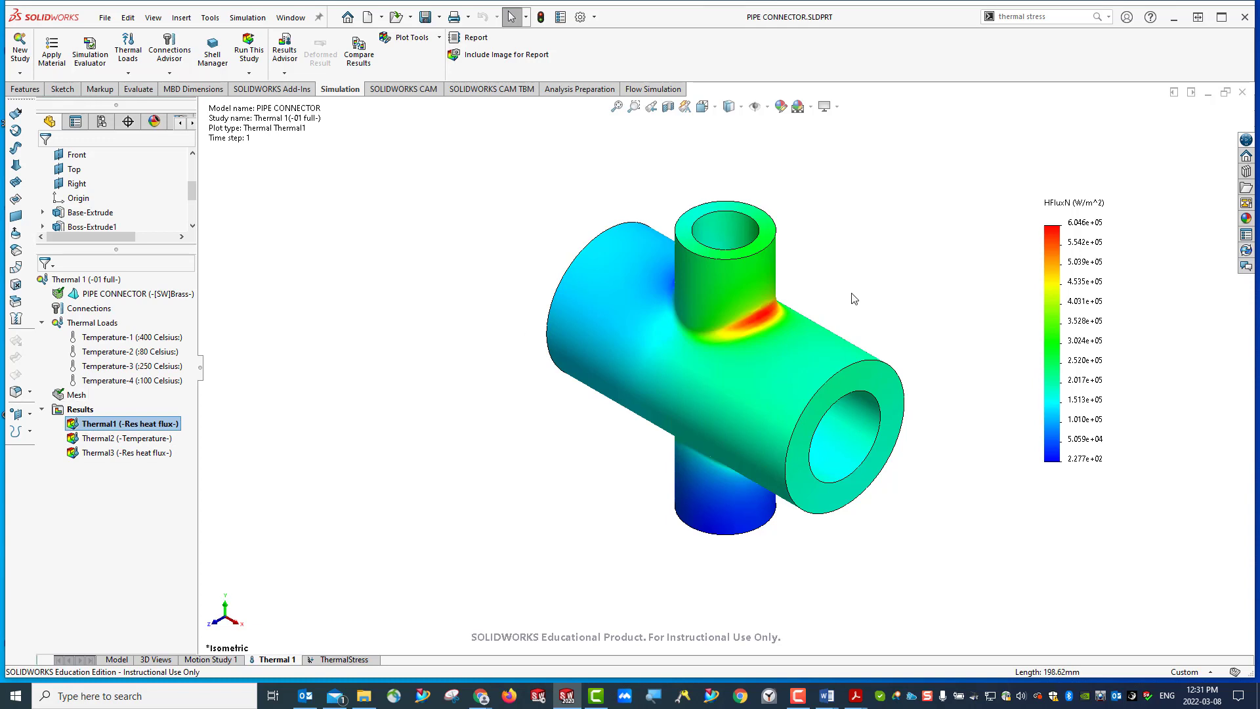
pyautogui.click(95, 439)
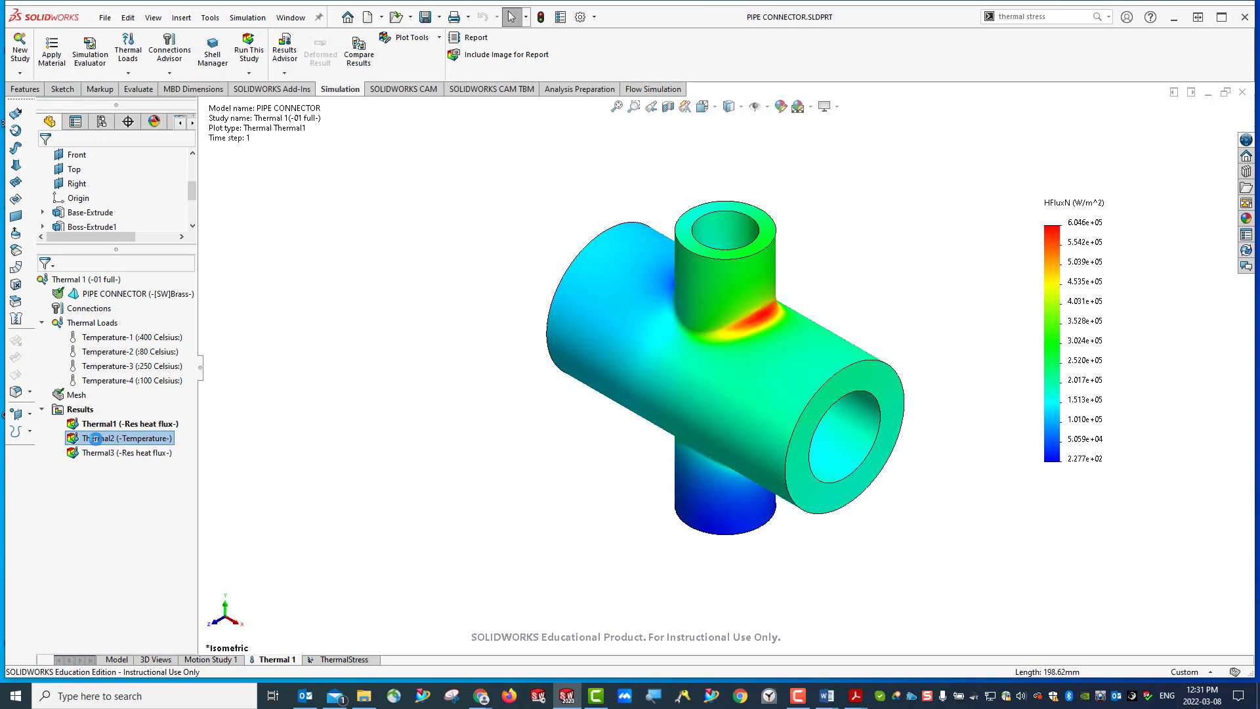
pyautogui.doubleClick(95, 439)
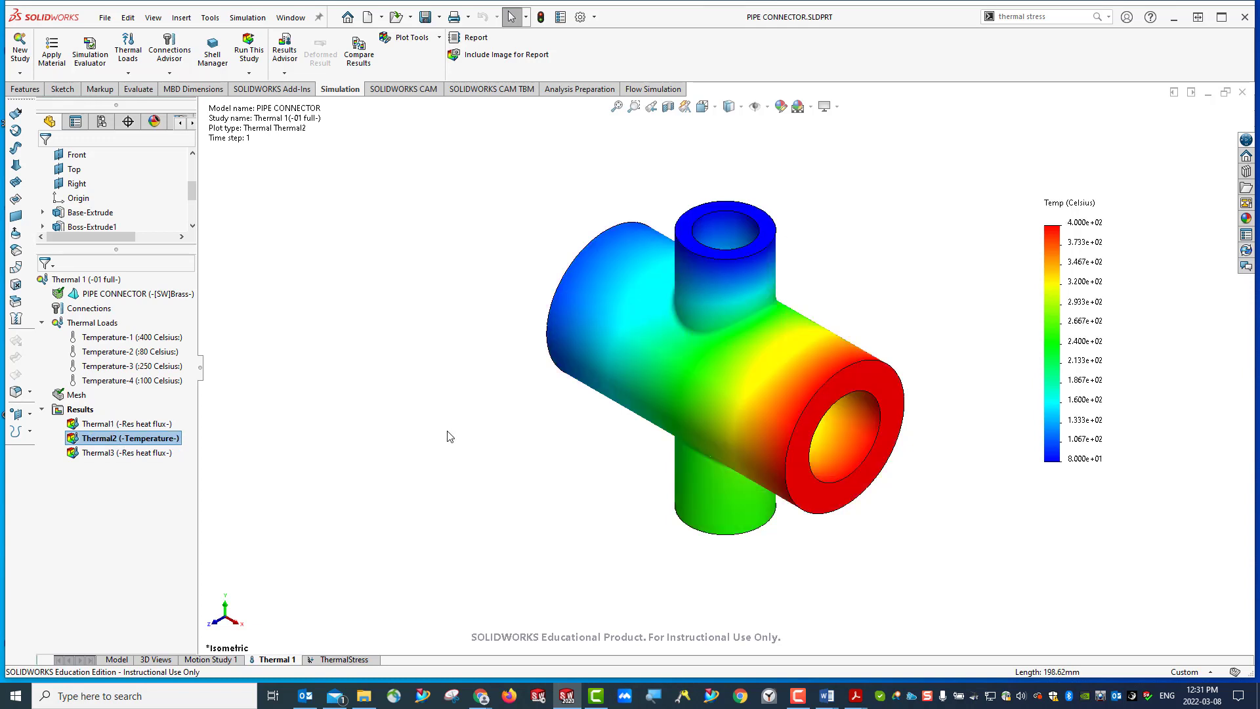
pyautogui.click(100, 454)
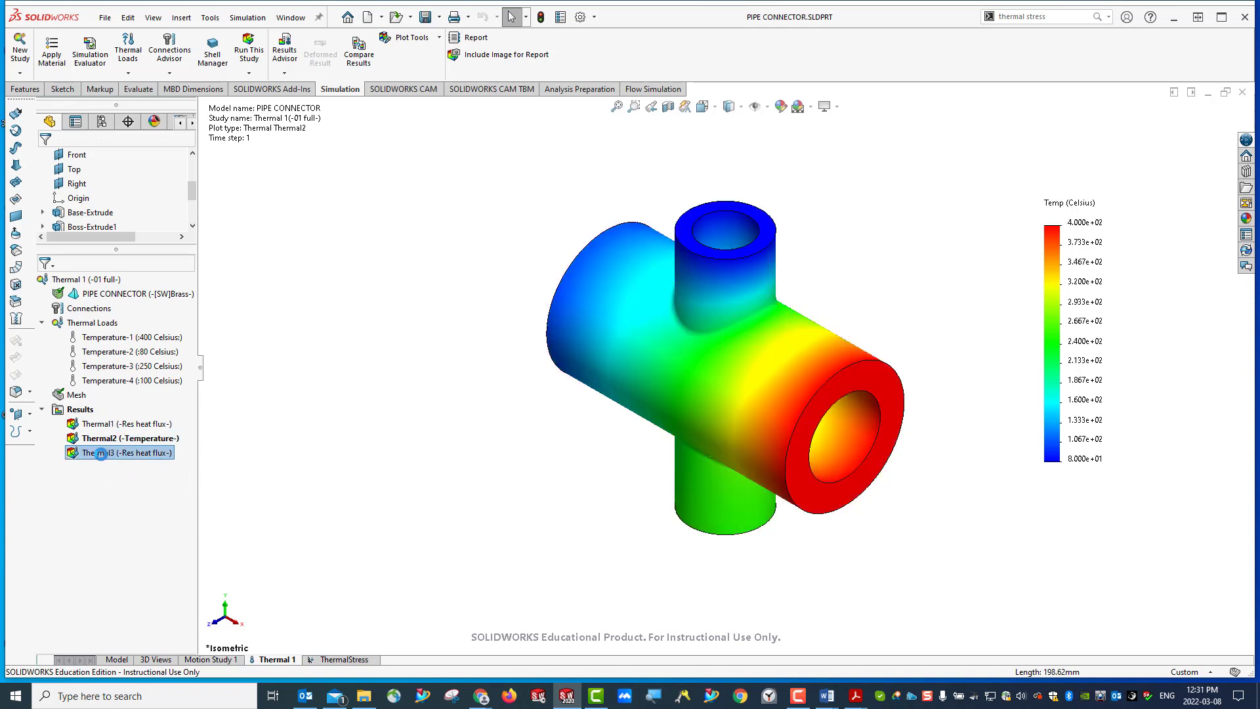
pyautogui.doubleClick(100, 453)
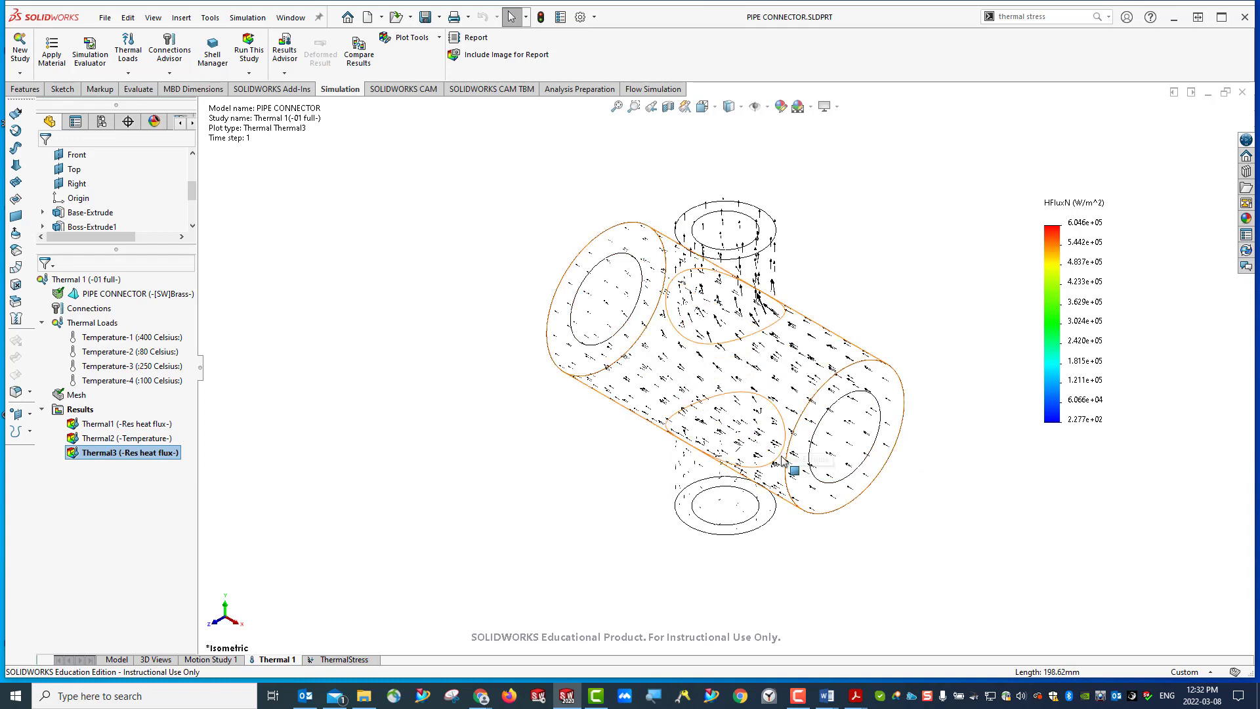
# - Display the von Mises stress, resultant displacement and equivalent strain plots of the ThermalStress study in turn
pyautogui.click(346, 659)
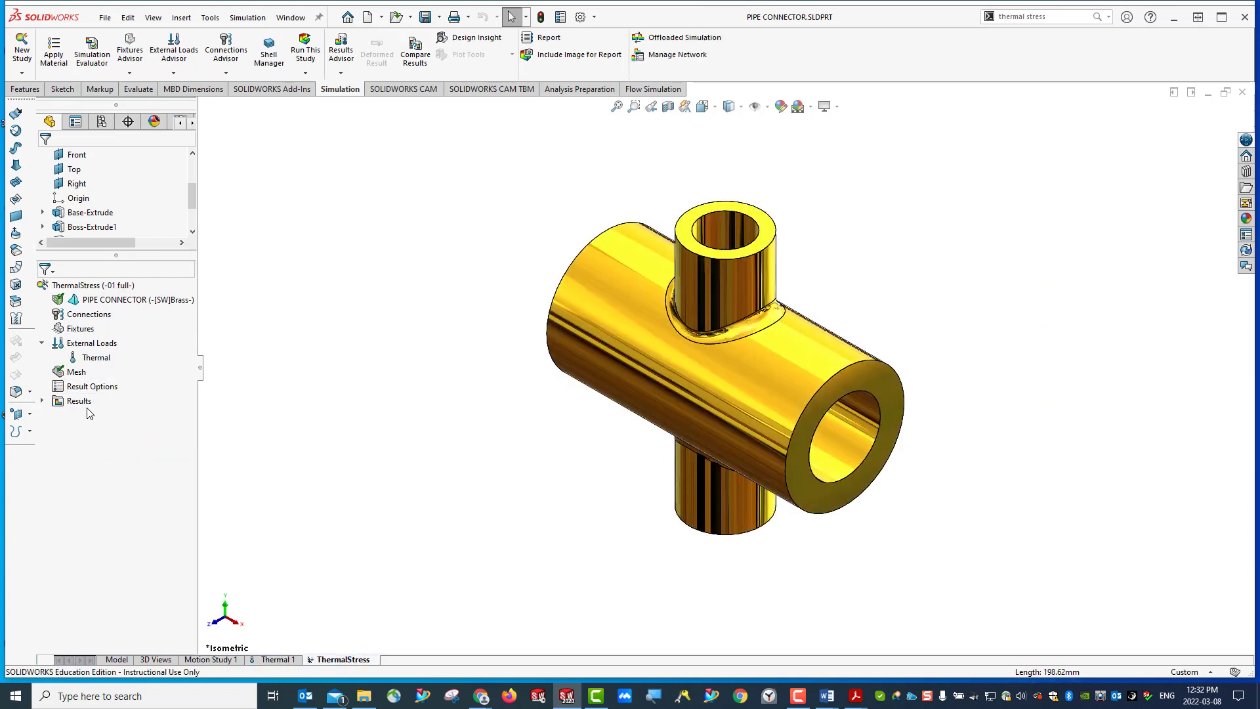
pyautogui.click(41, 400)
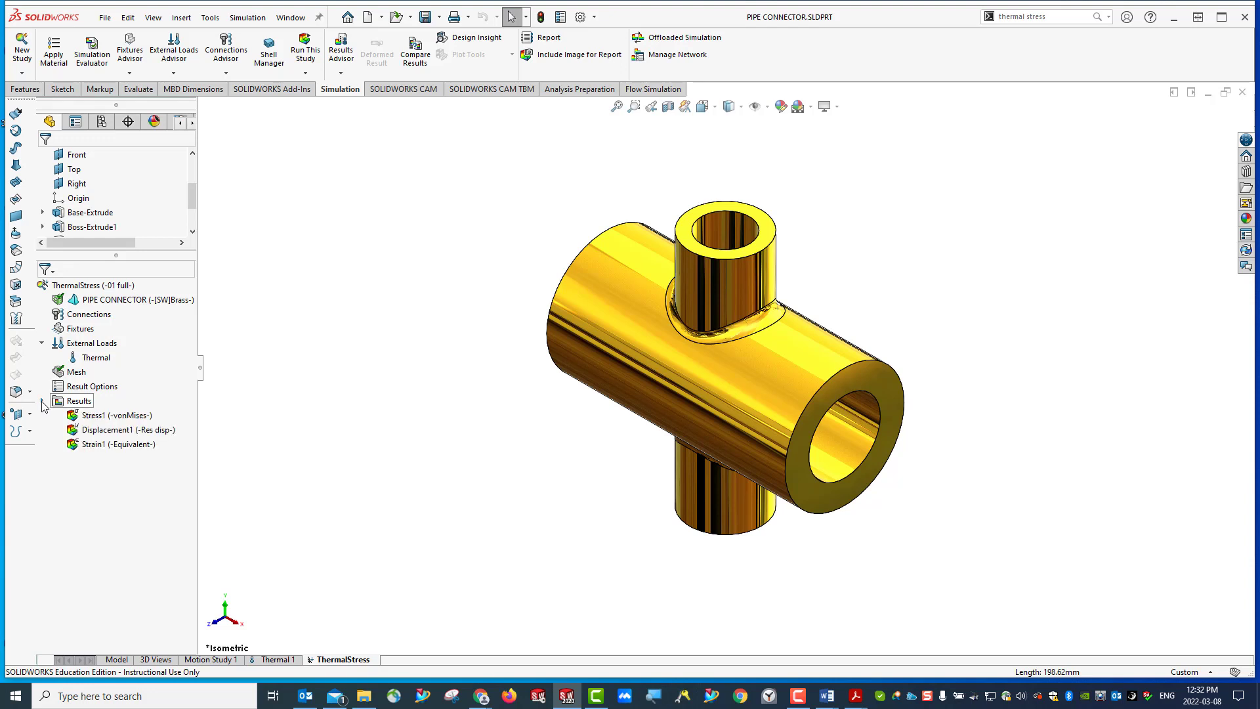
pyautogui.doubleClick(103, 416)
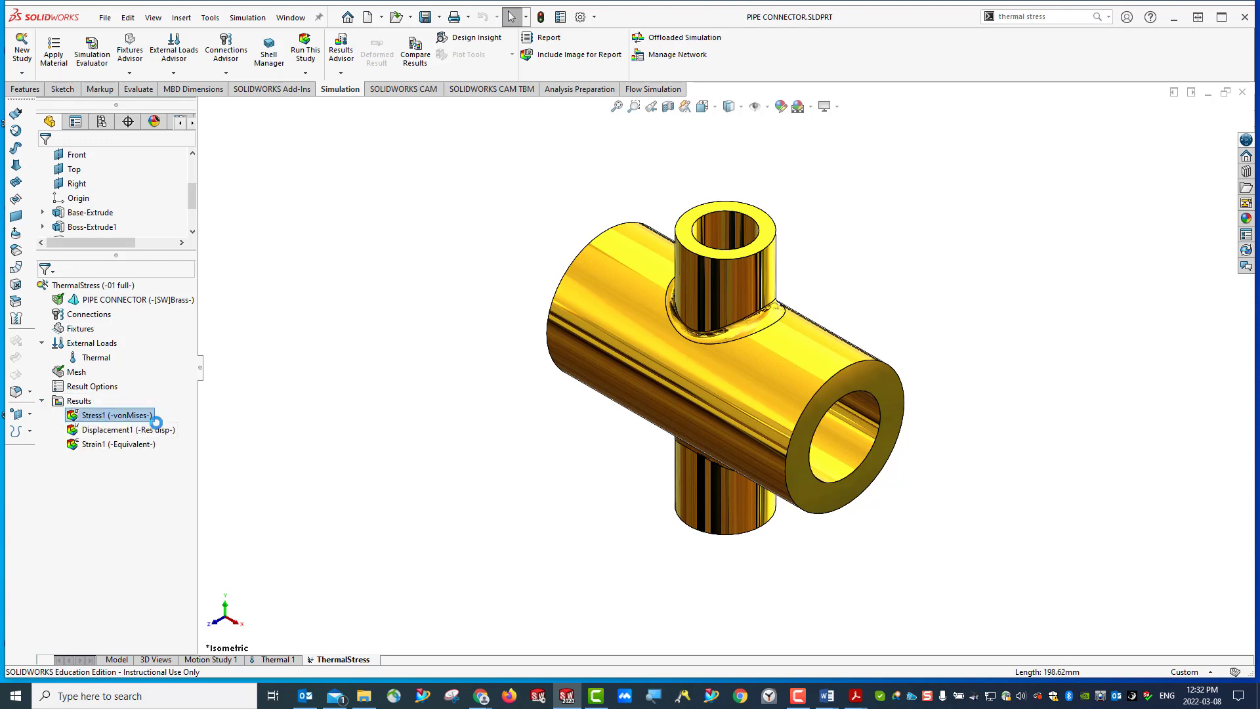
pyautogui.doubleClick(96, 432)
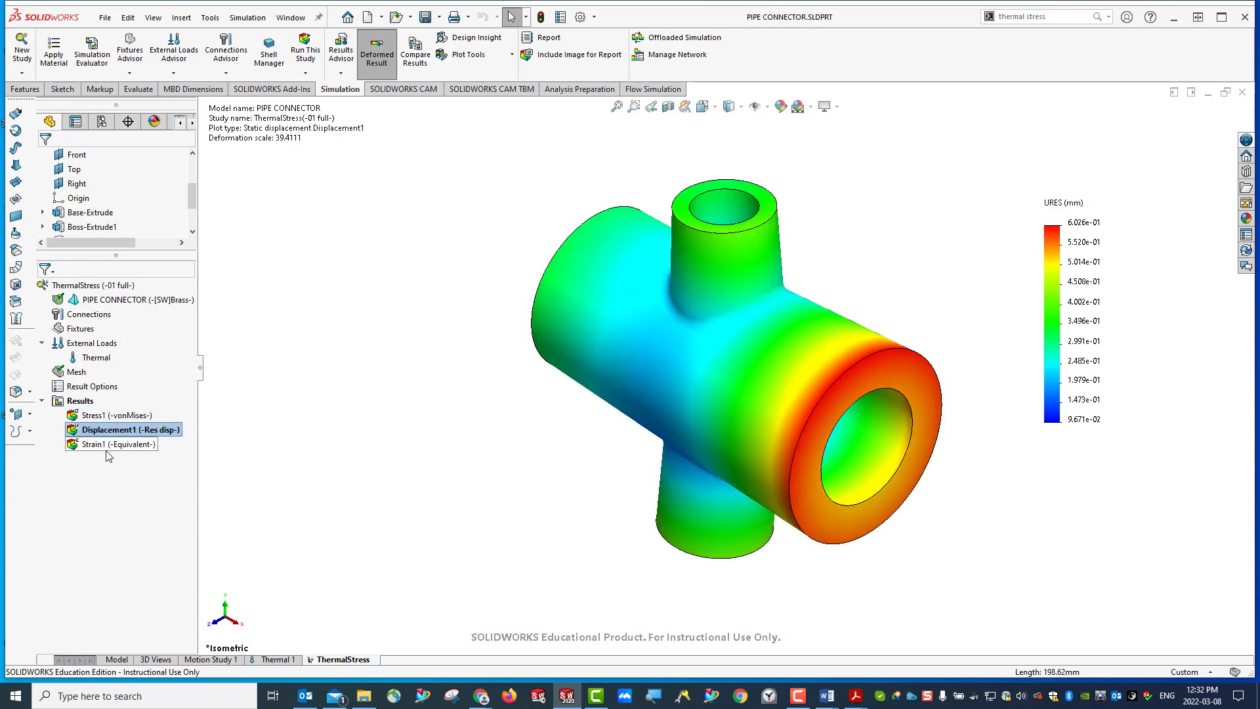
pyautogui.doubleClick(99, 445)
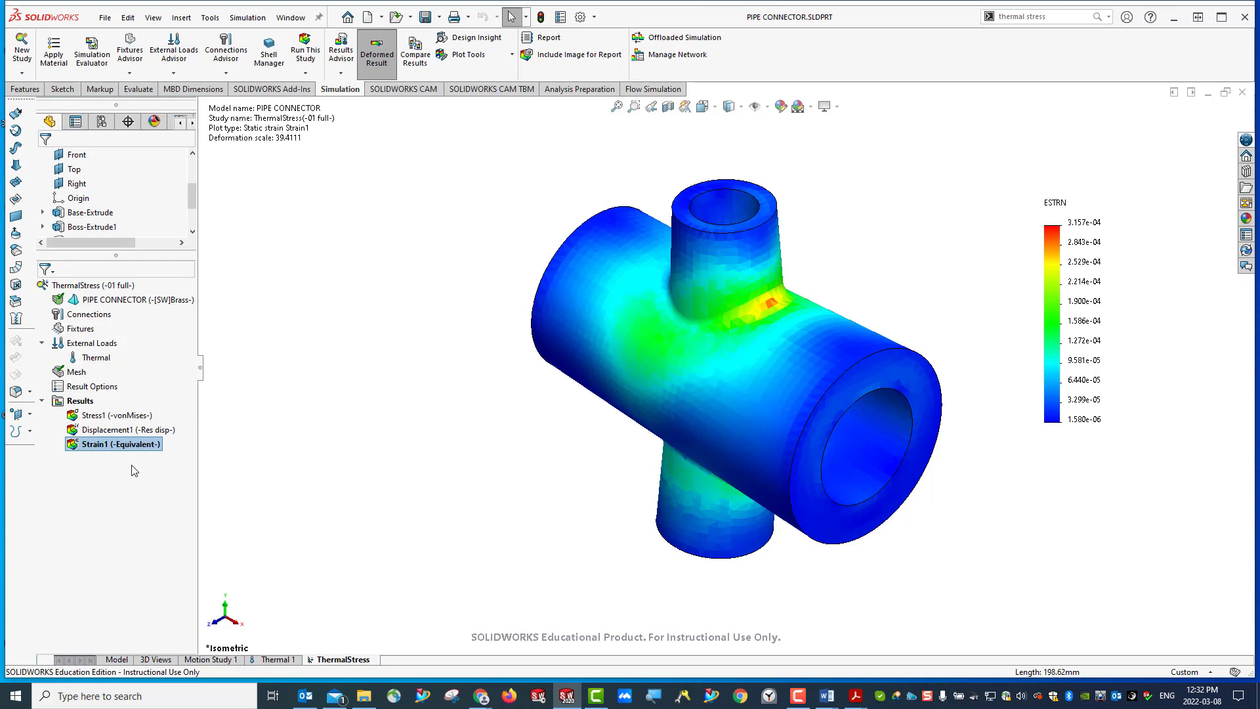
# - Close the current part and reopen PIPE CONNECTOR.SLDPRT from the Downloads folder
pyautogui.click(1244, 93)
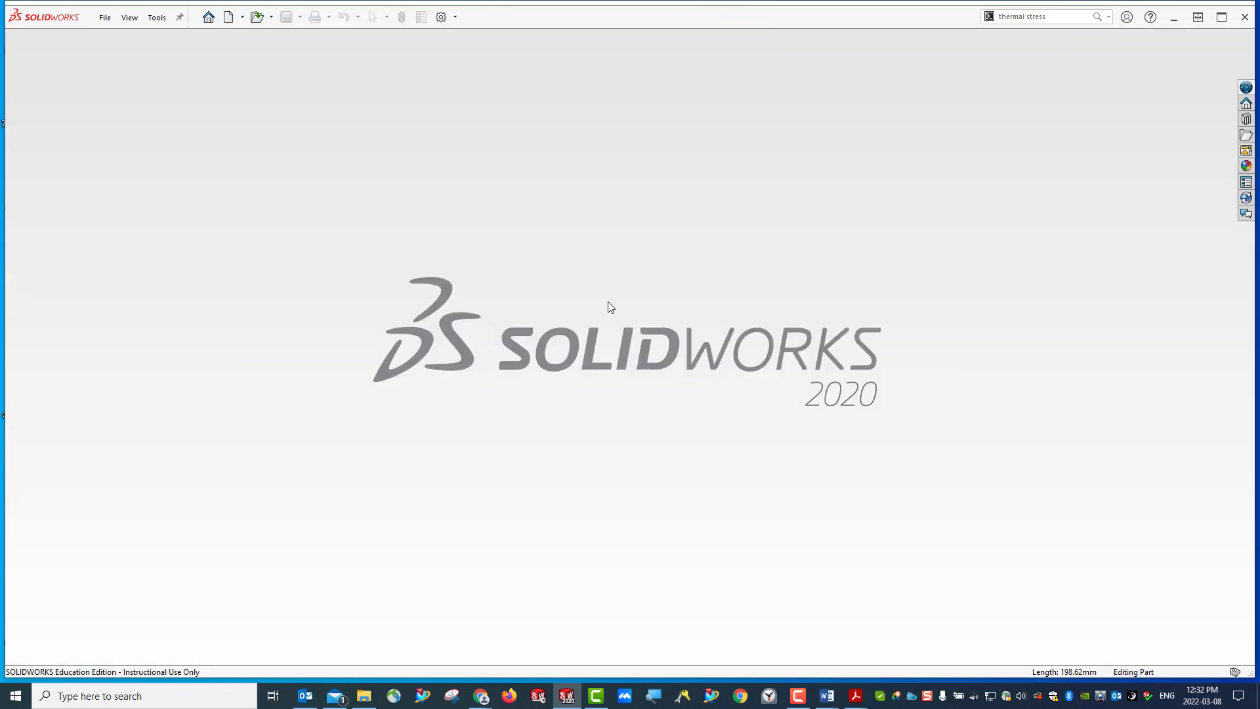
pyautogui.click(253, 16)
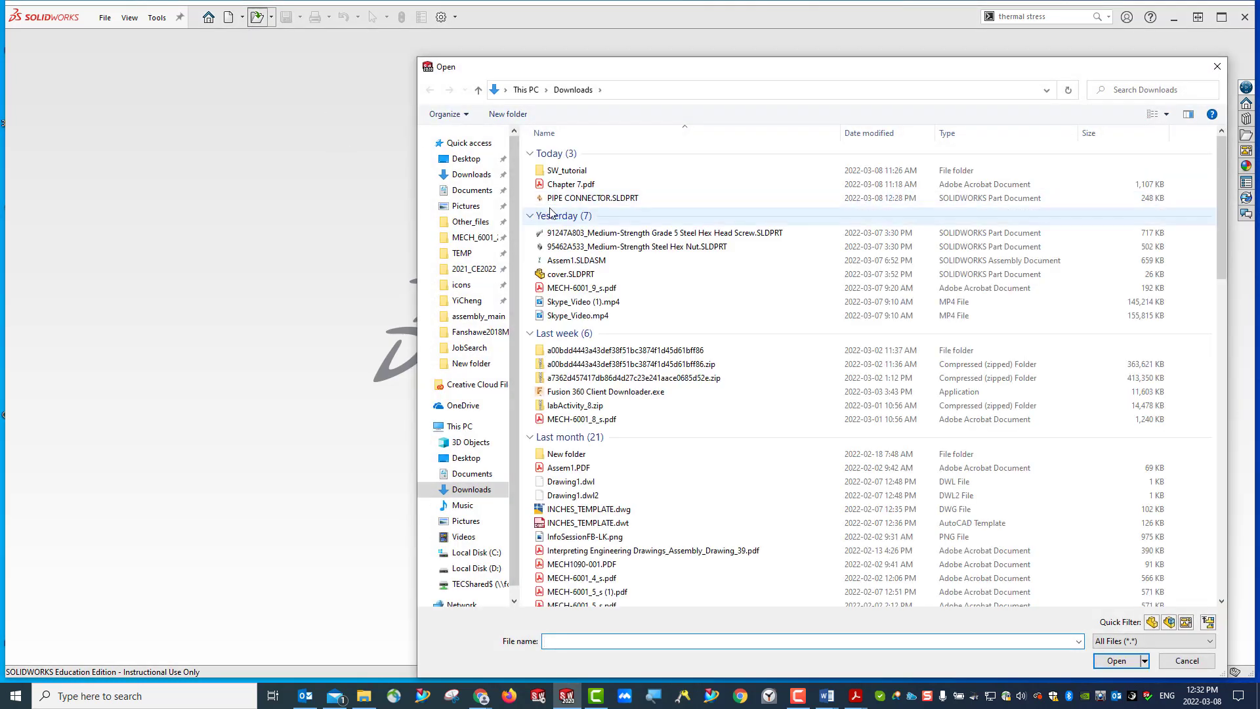
pyautogui.click(578, 199)
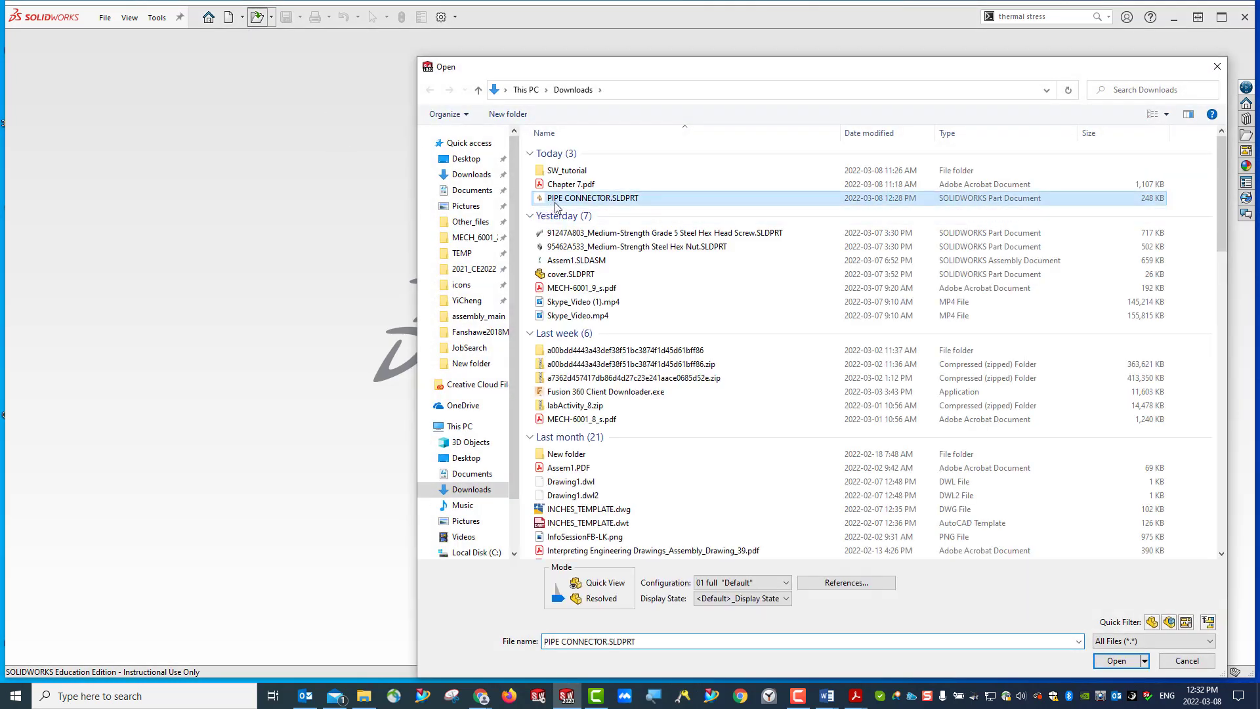
pyautogui.click(1117, 659)
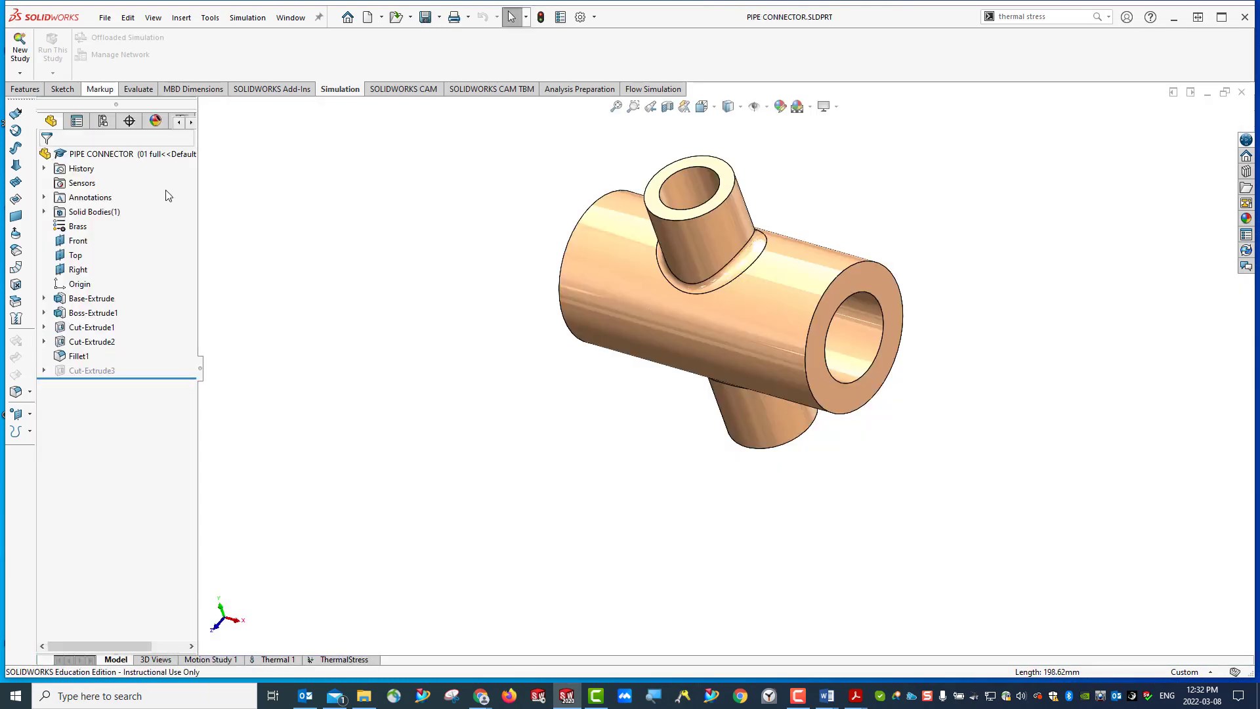
# - Save the part under the new name PIPE CONNECTOR_LSX.SLDPRT in Downloads, copying the simulation result files too
pyautogui.click(104, 18)
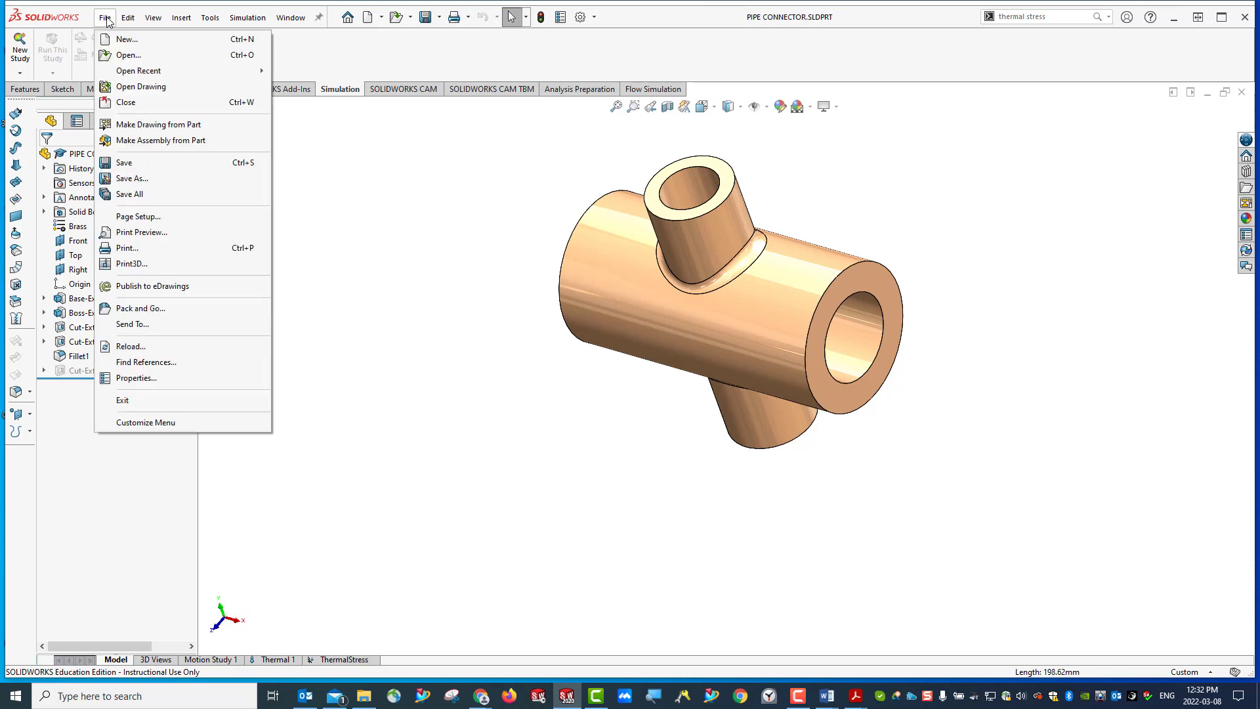
pyautogui.click(140, 180)
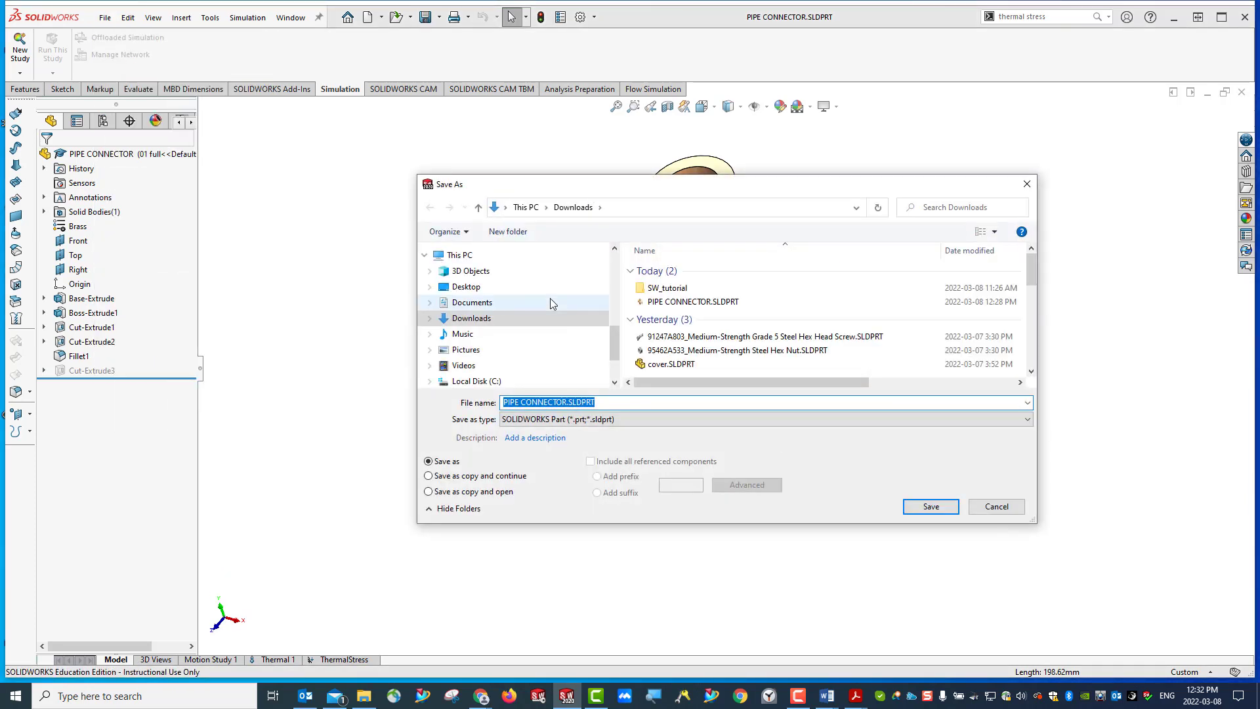
pyautogui.click(568, 402)
pyautogui.write('_')
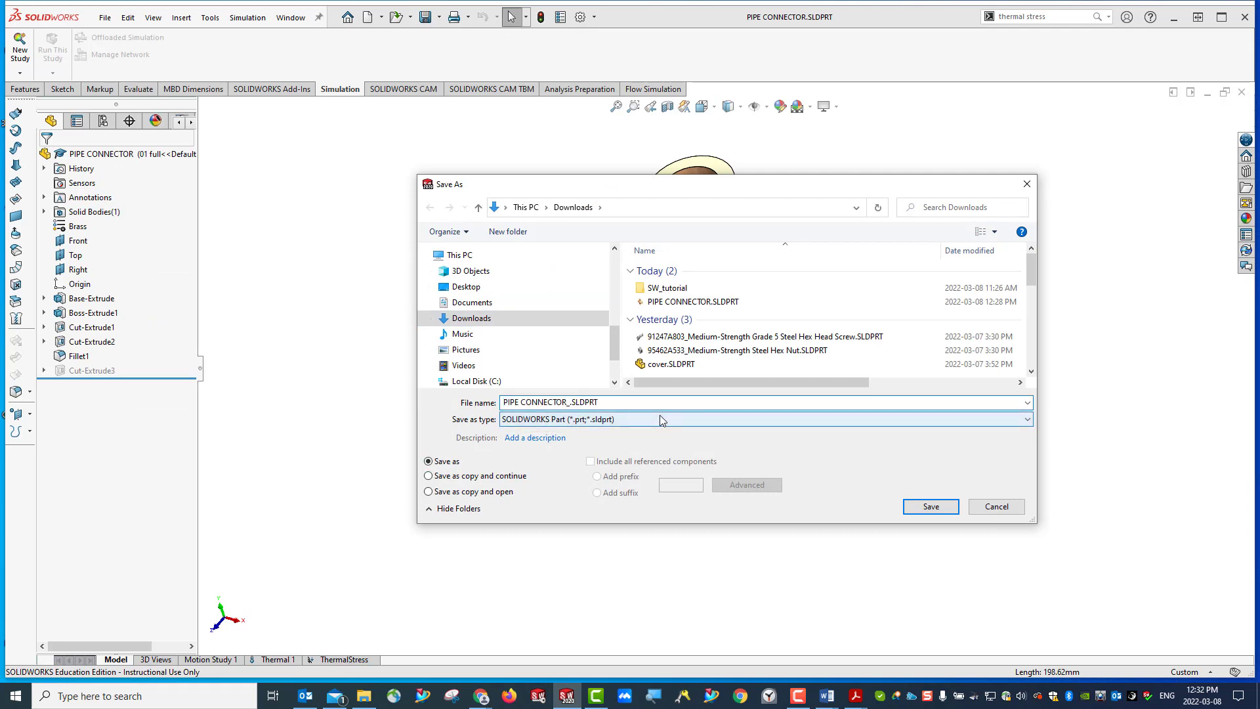
pyautogui.write('LSX')
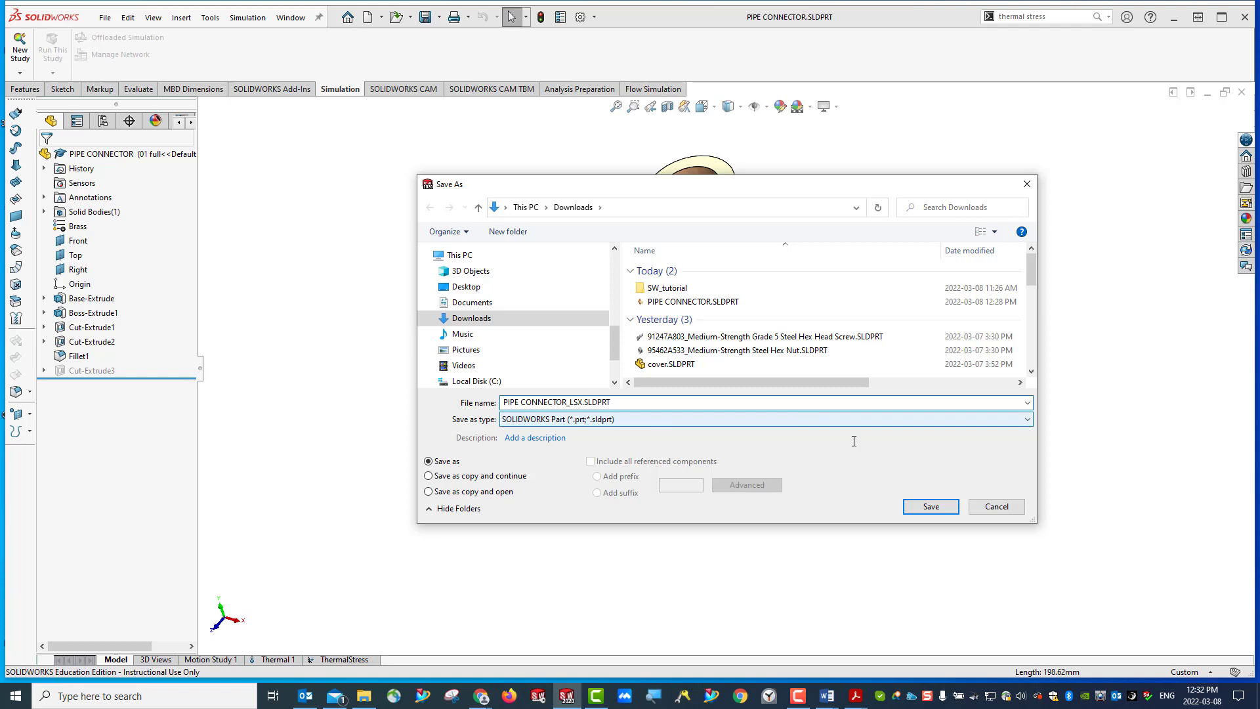
pyautogui.click(931, 508)
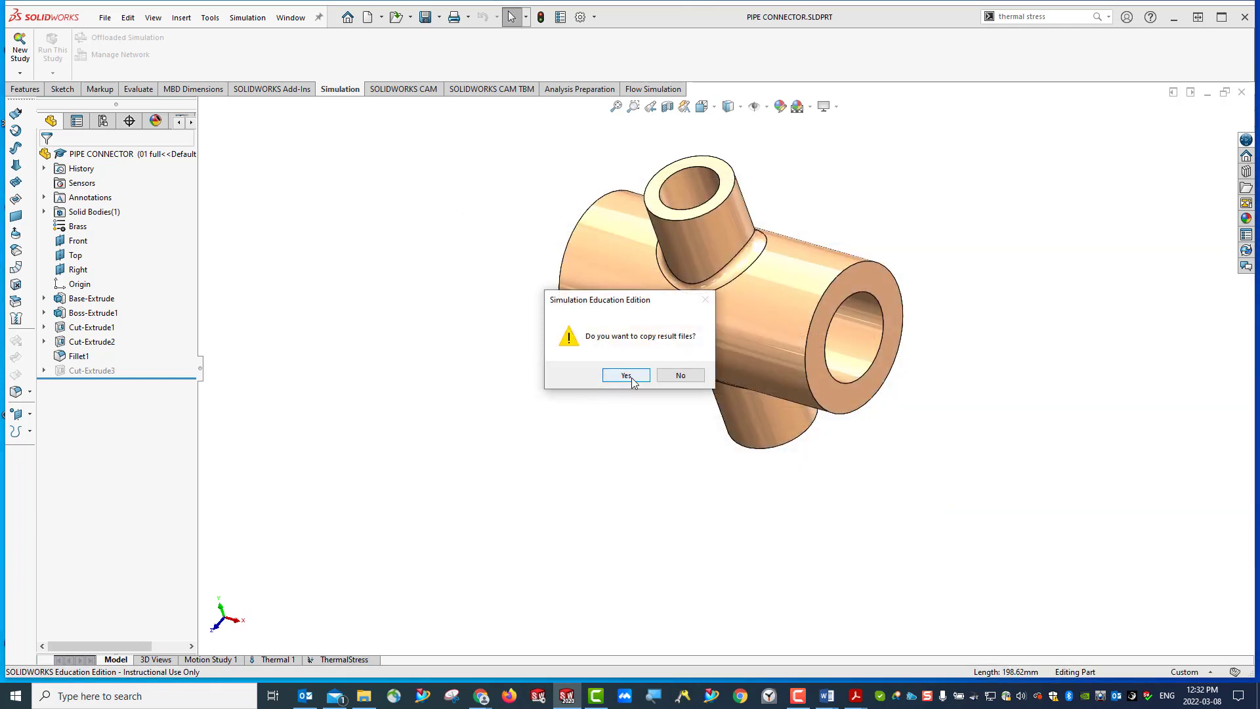
pyautogui.click(632, 379)
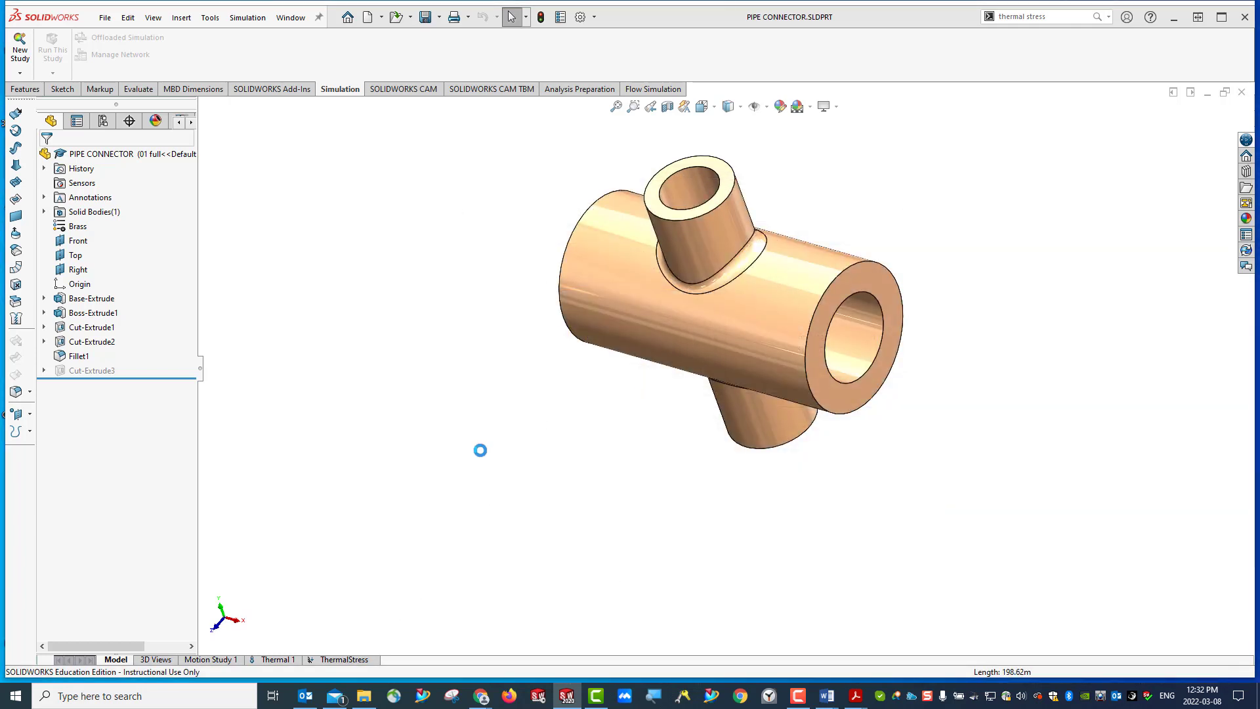
# - Delete the existing Thermal 1 and ThermalStress studies from the part
pyautogui.rightClick(280, 663)
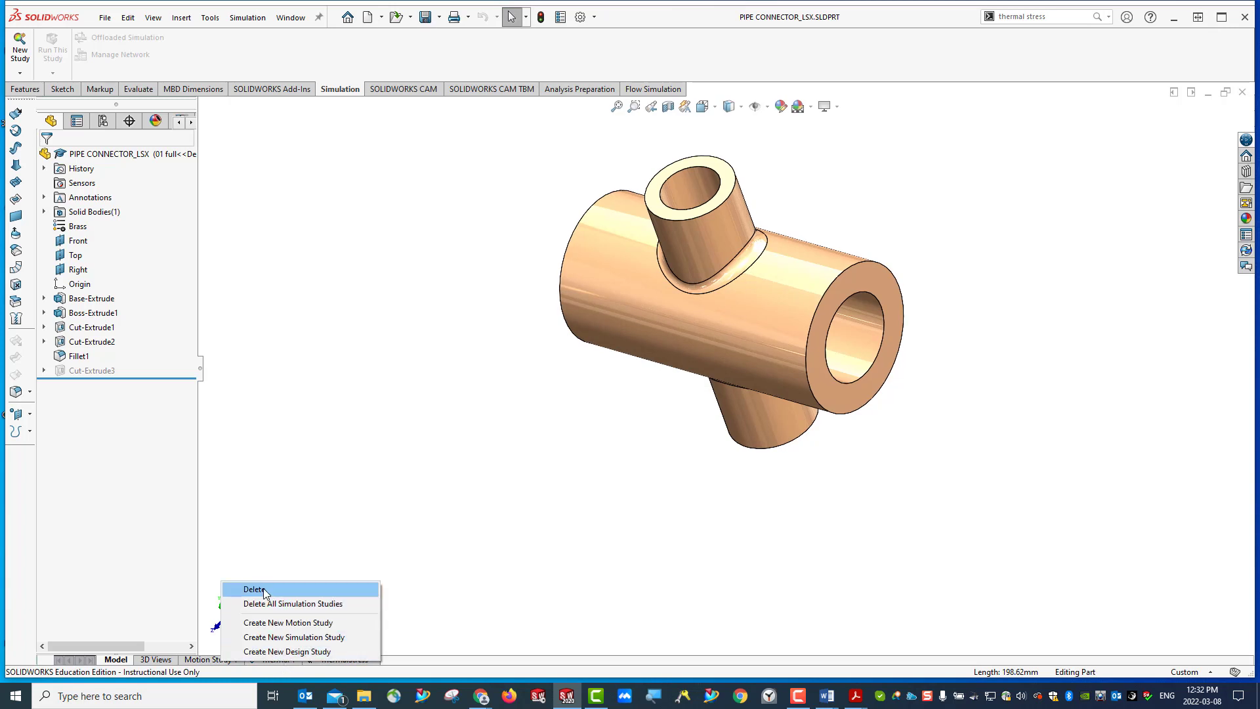
pyautogui.click(255, 589)
pyautogui.click(677, 377)
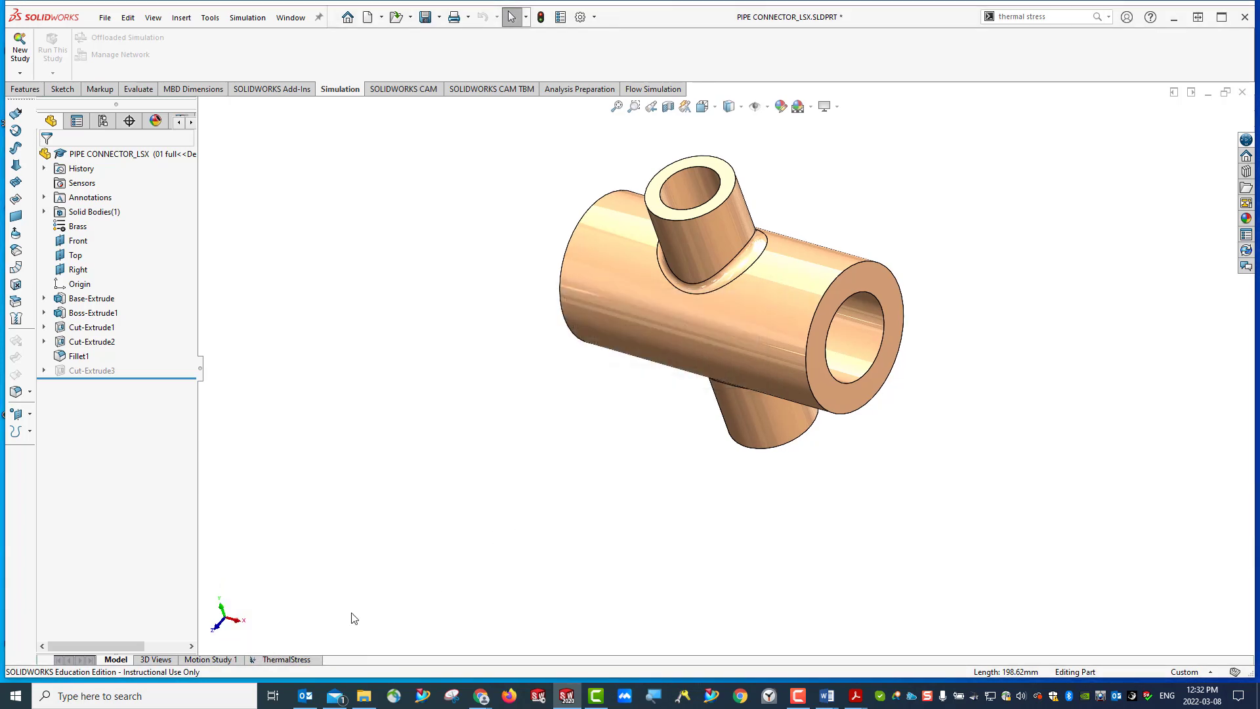
pyautogui.rightClick(294, 662)
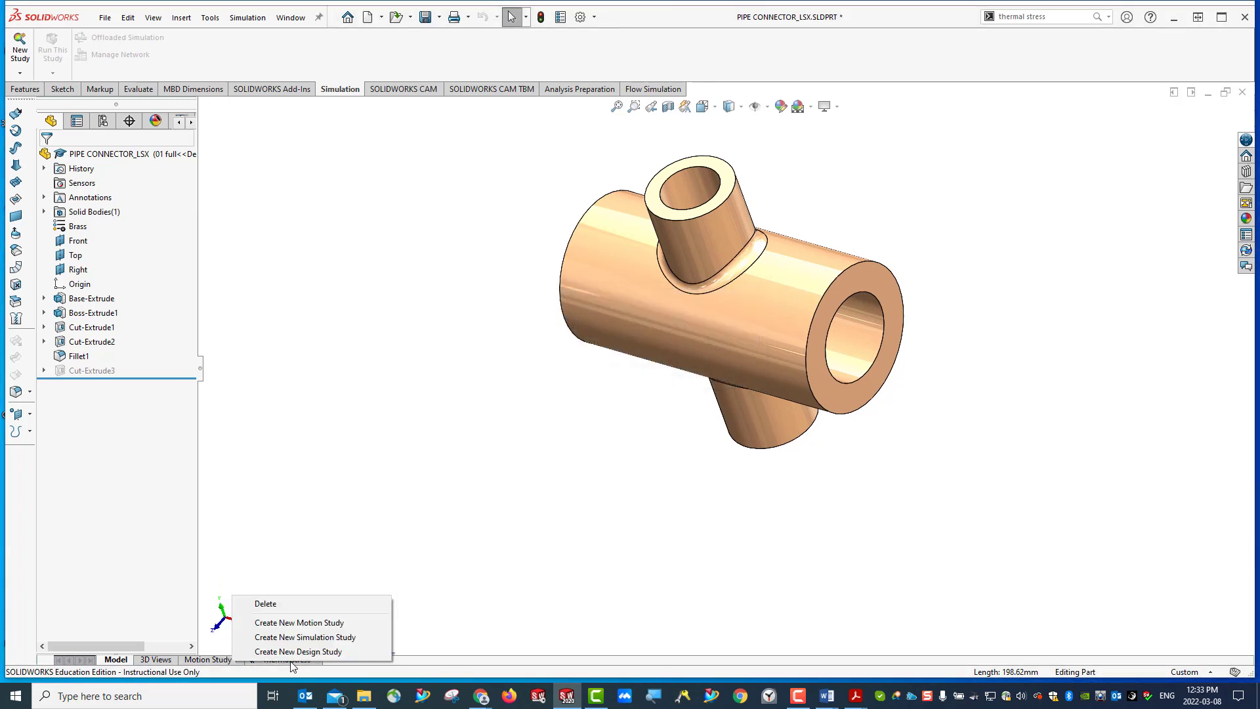
pyautogui.click(288, 603)
pyautogui.click(659, 384)
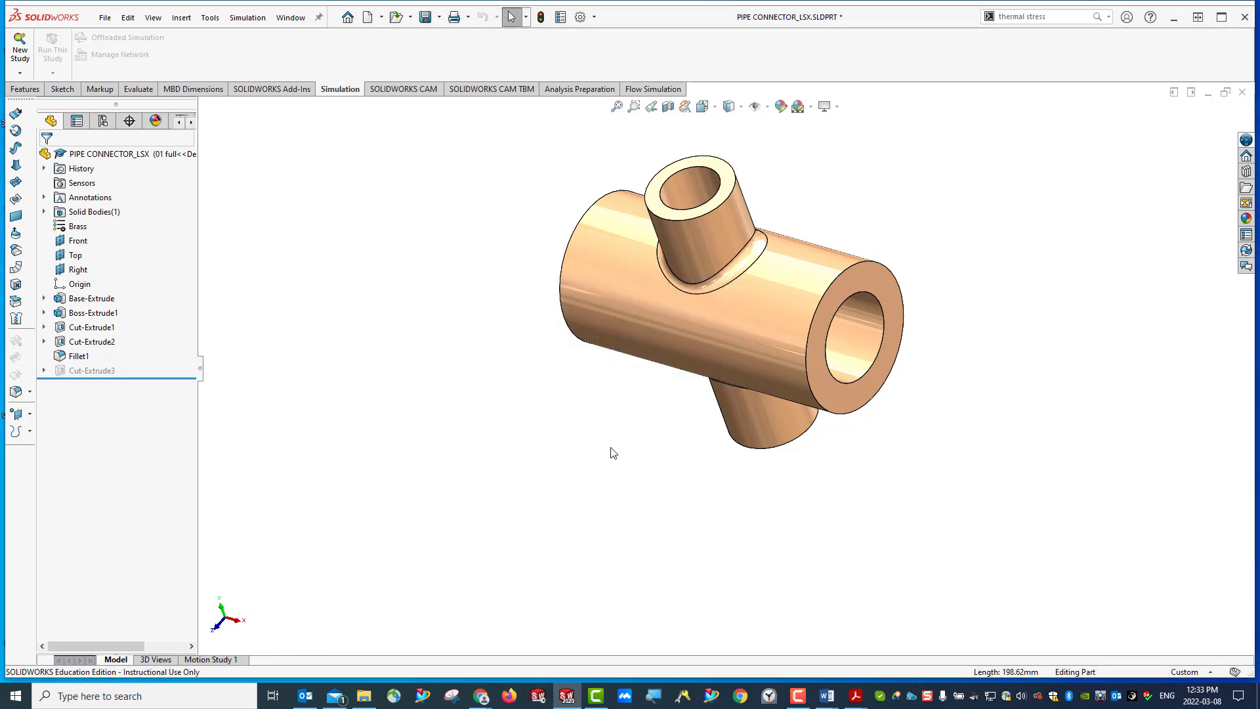
# - Show the connector in isometric view and start a new simulation study of the Thermal type
pyautogui.click(716, 109)
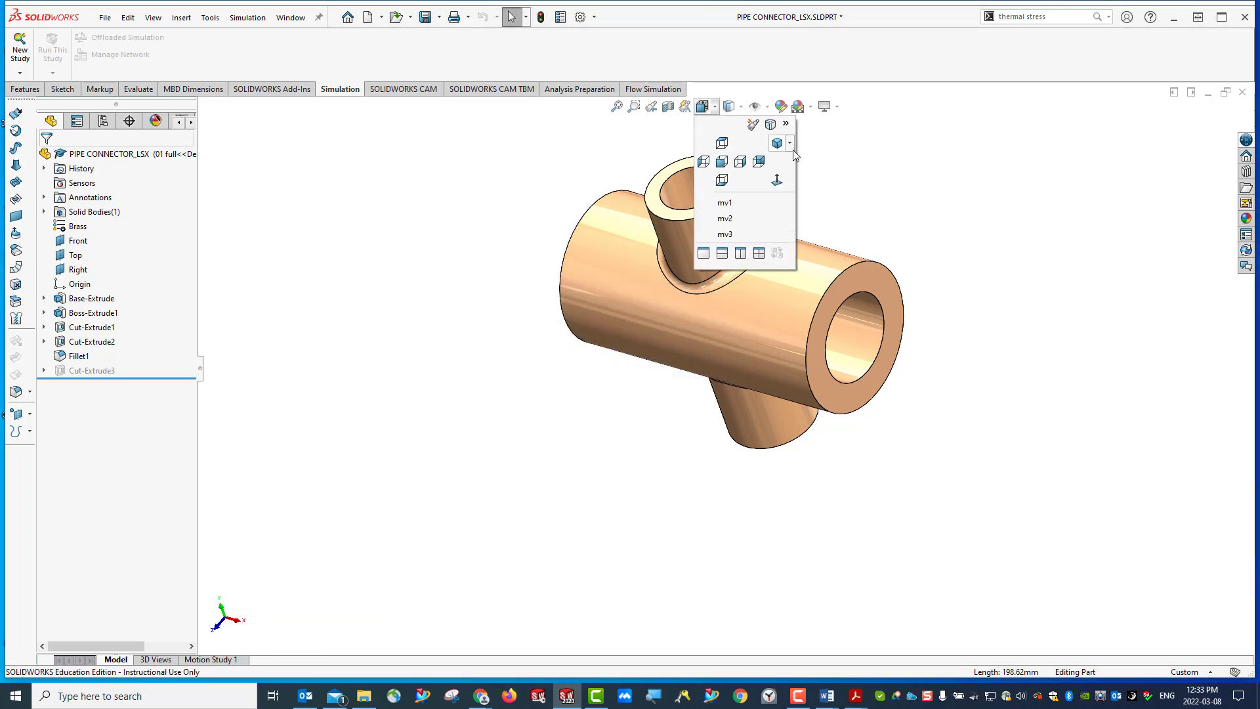
pyautogui.click(779, 145)
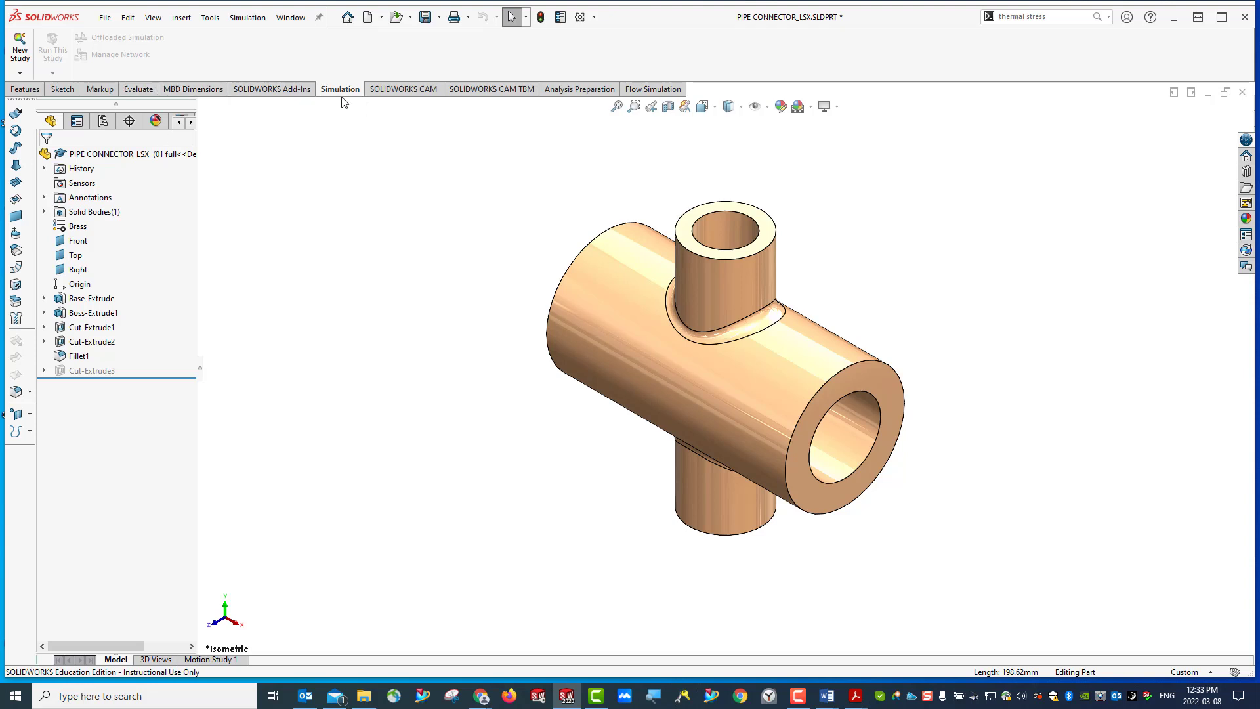
pyautogui.click(20, 73)
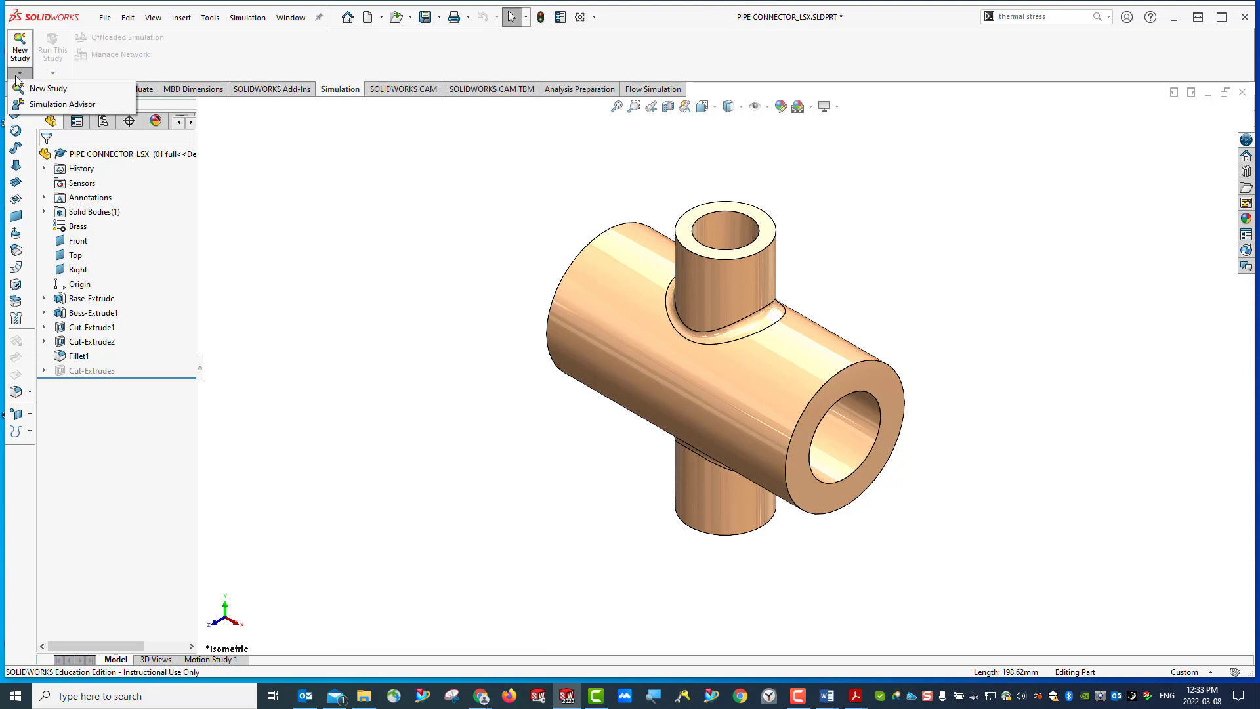
pyautogui.click(46, 90)
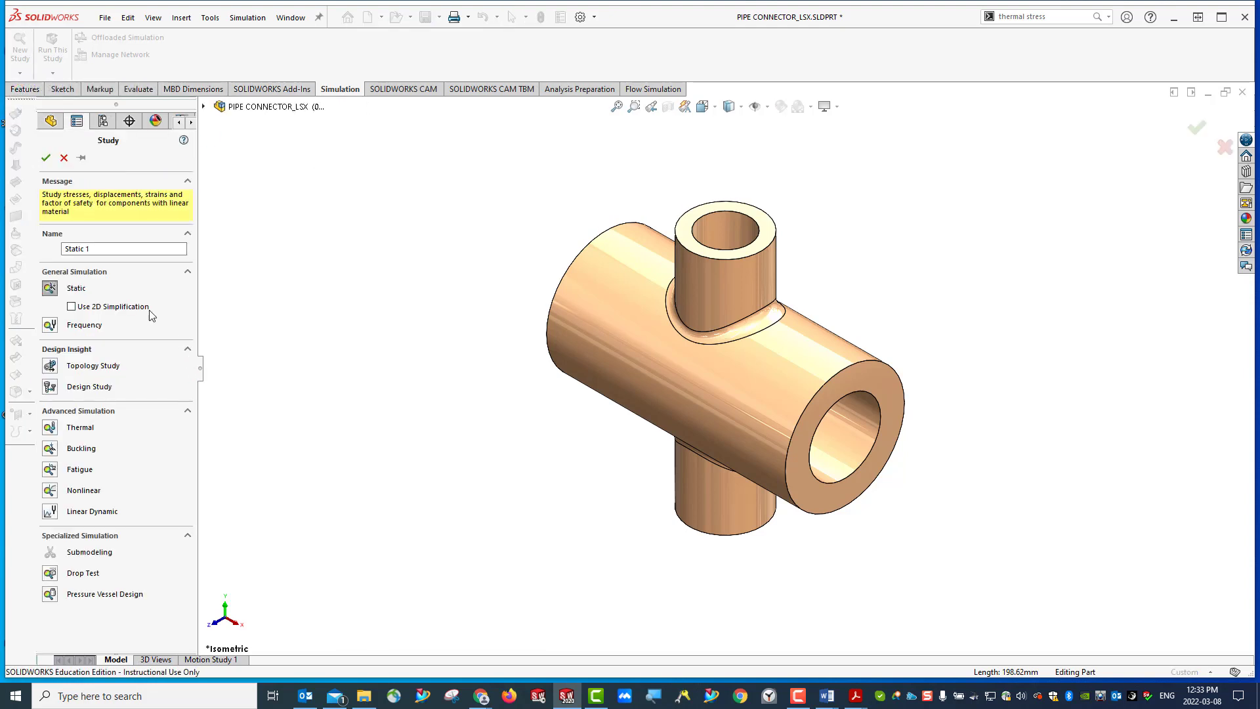
pyautogui.click(50, 289)
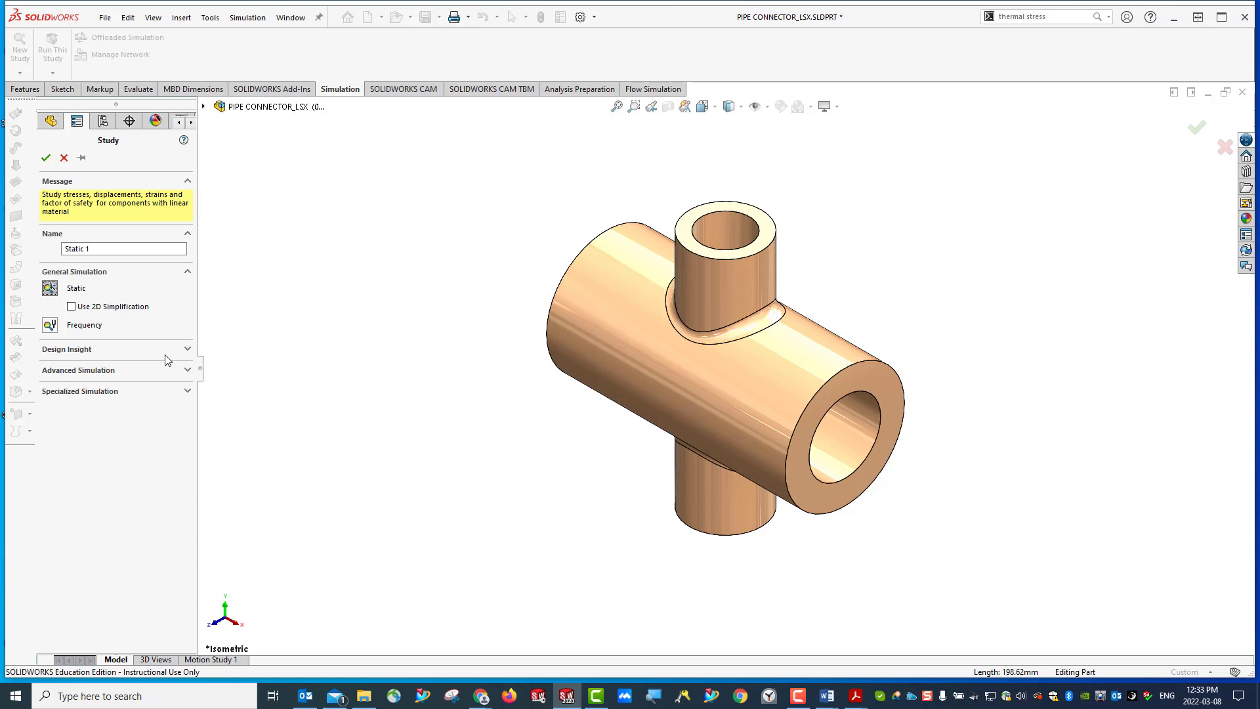
pyautogui.click(188, 369)
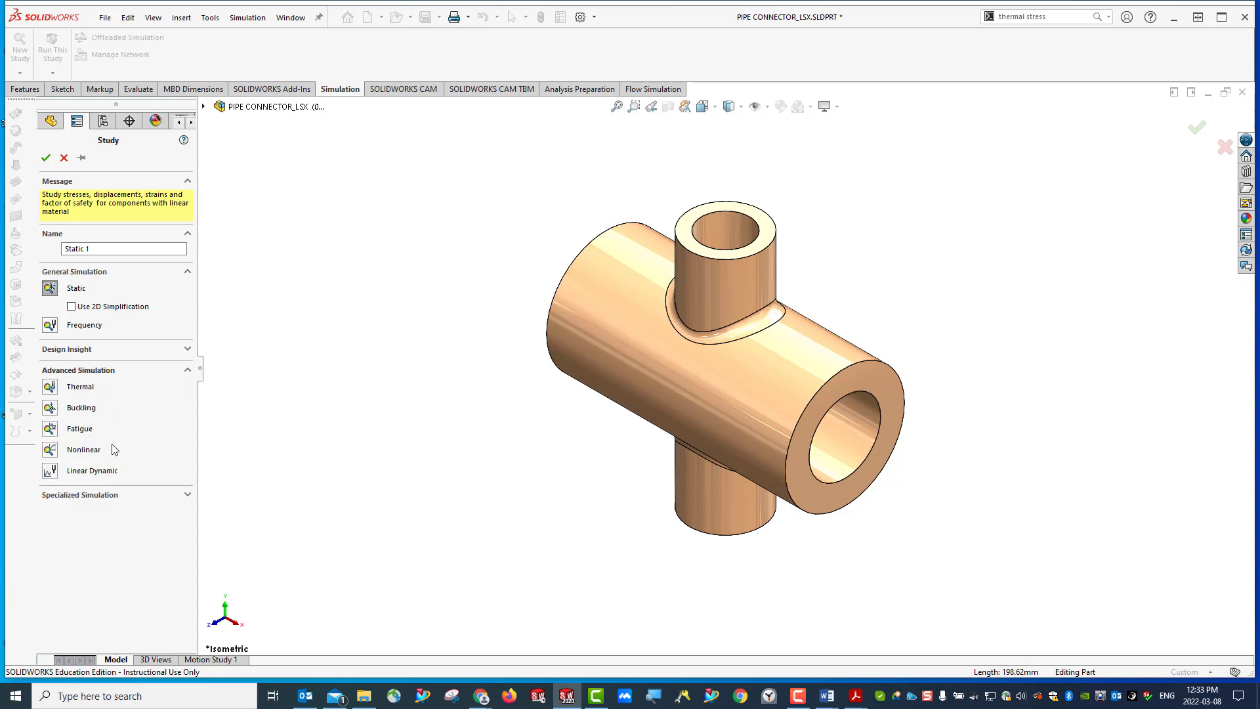
pyautogui.click(49, 387)
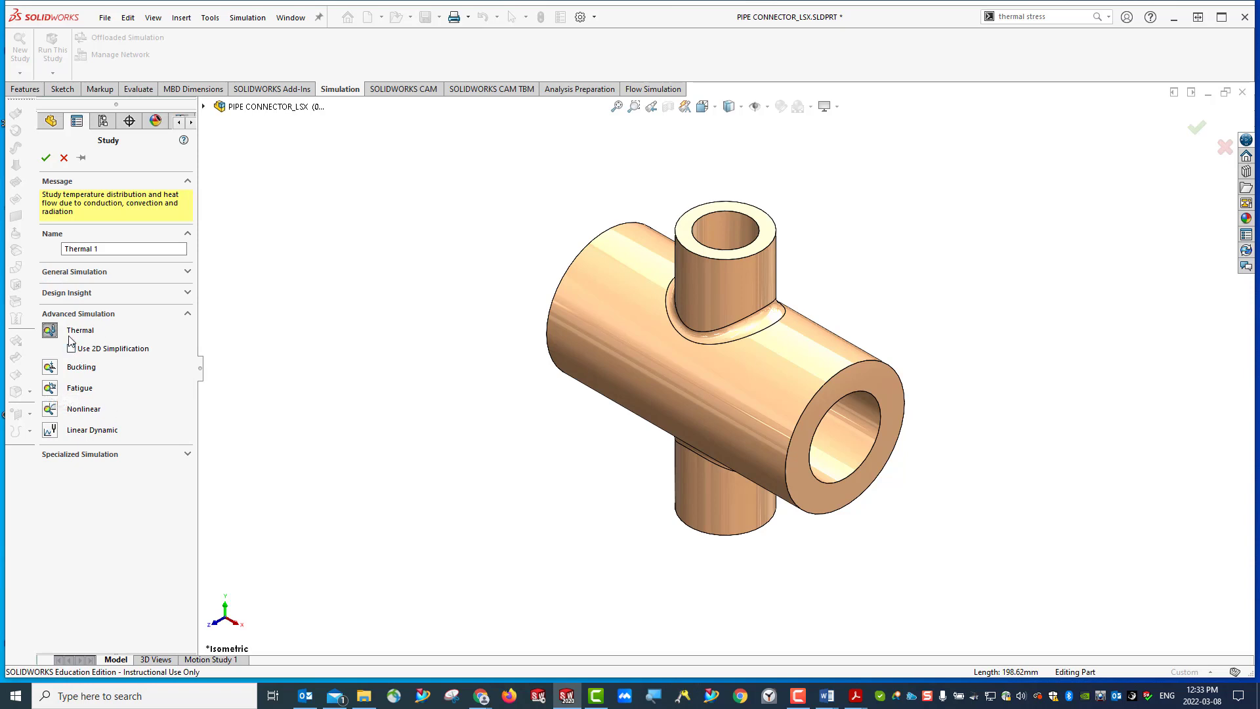
# - Look up the study name on page 5 of the PowerPoint Presentation PDF and name the new thermal study crossing pipe
pyautogui.doubleClick(106, 252)
pyautogui.press('BackSpace')
pyautogui.press('BackSpace')
pyautogui.press('BackSpace')
pyautogui.press('BackSpace')
pyautogui.press('BackSpace')
pyautogui.press('BackSpace')
pyautogui.press('BackSpace')
pyautogui.press('BackSpace')
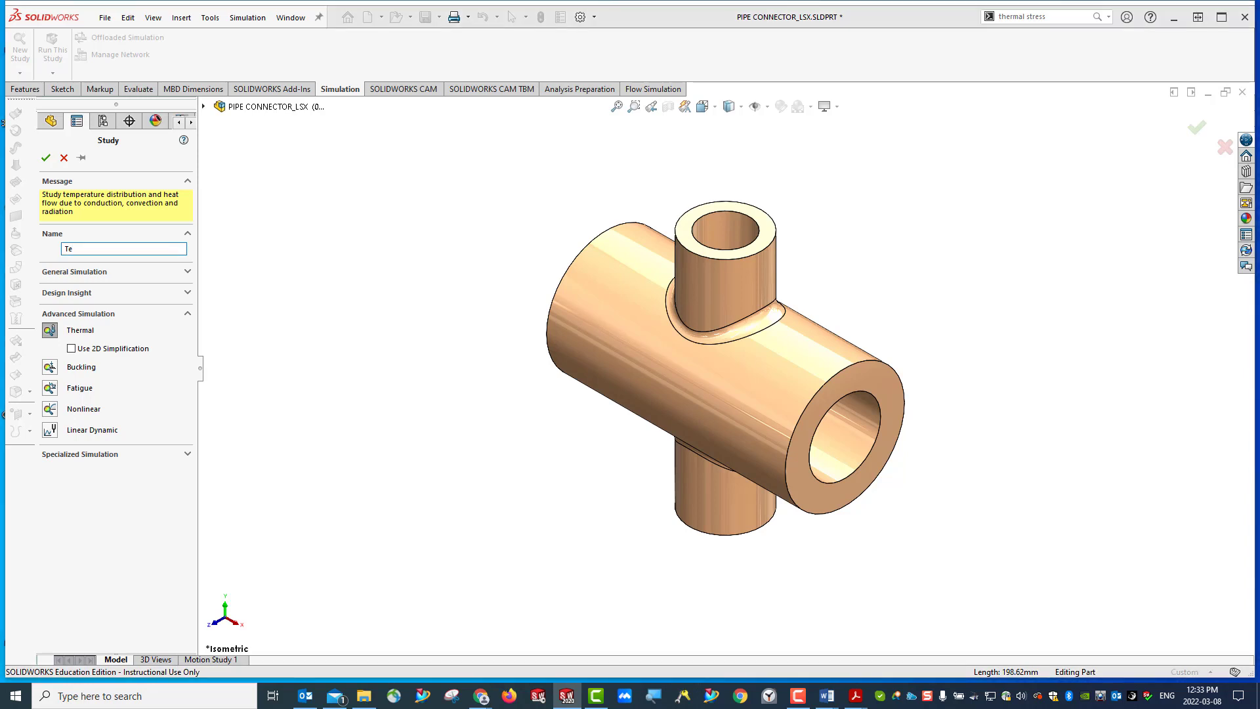
pyautogui.click(856, 696)
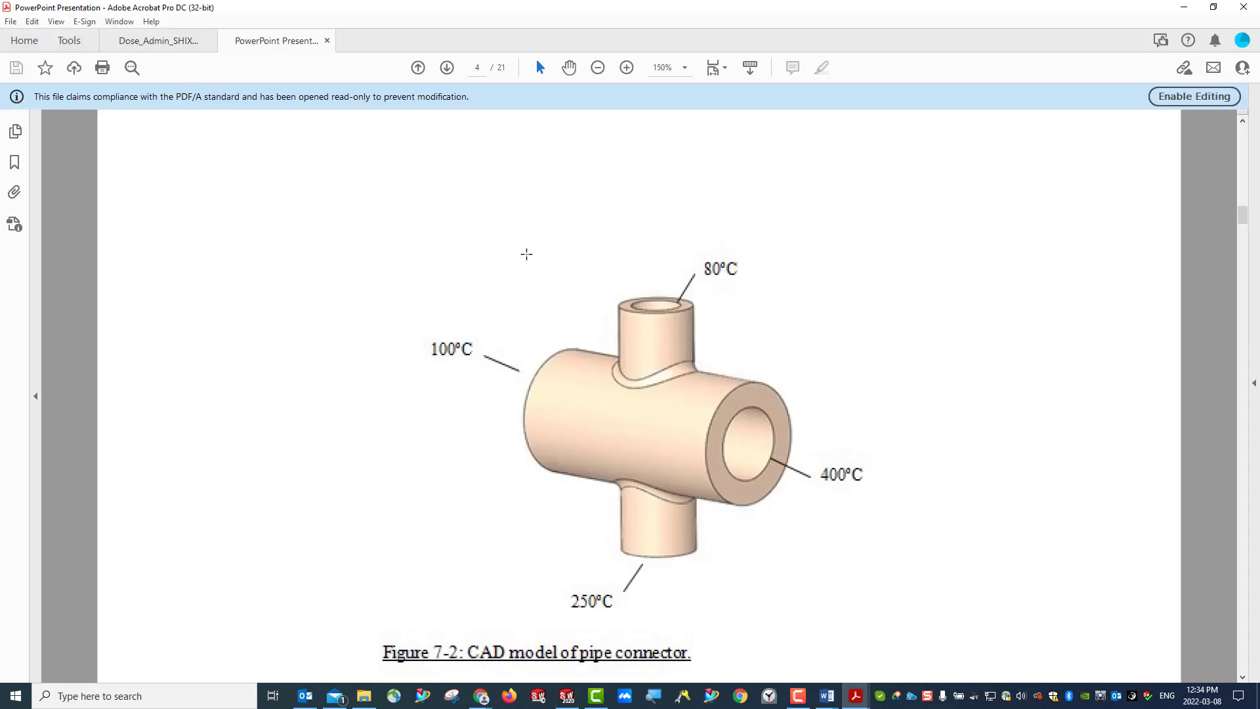
pyautogui.scroll(-1, 608, 319)
pyautogui.scroll(-10, 608, 318)
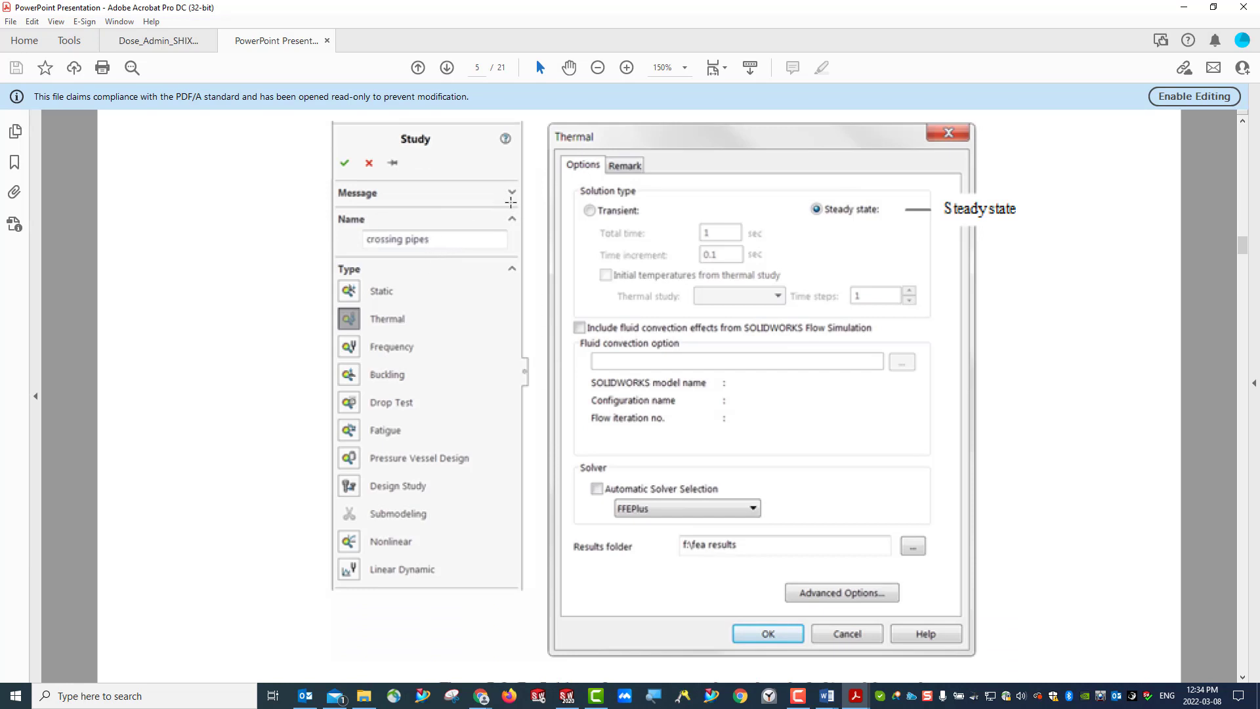
pyautogui.click(1185, 8)
pyautogui.moveTo(79, 249); pyautogui.dragTo(33, 252)
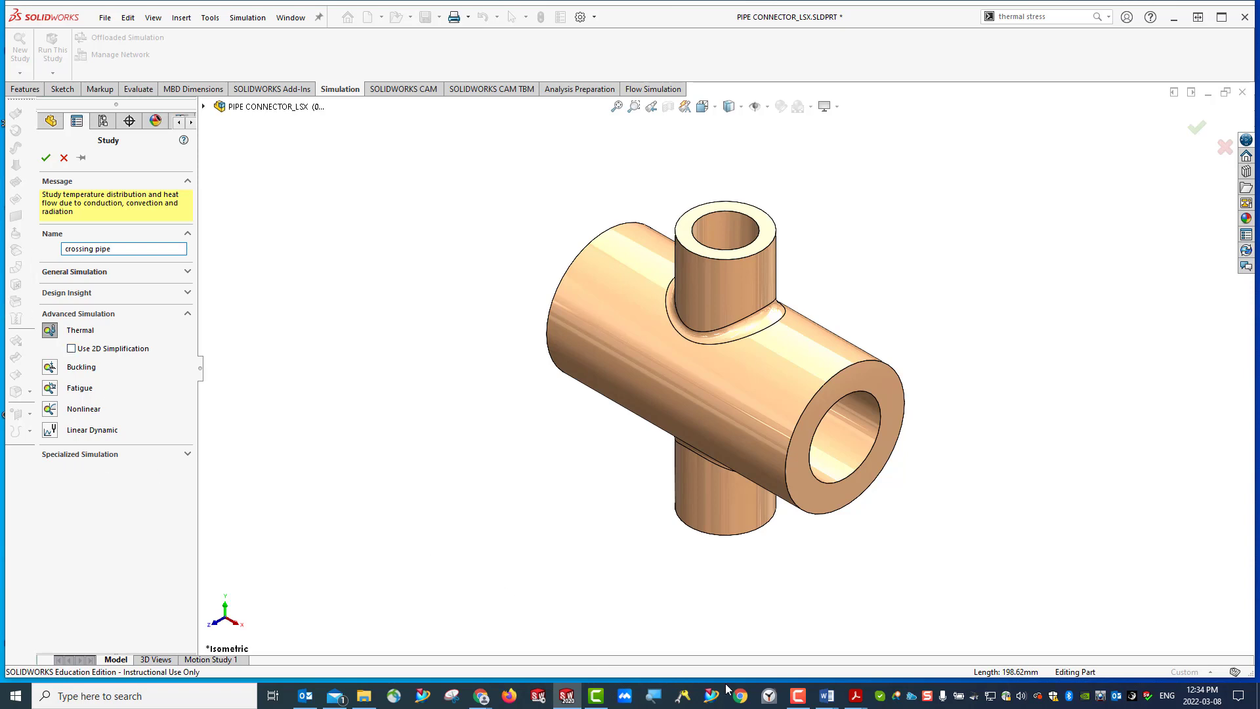
# - Arrange the Acrobat PDF and SOLIDWORKS side by side, with SOLIDWORKS wider, and fit the page 5 study definition figure in view
pyautogui.moveTo(850, 700)
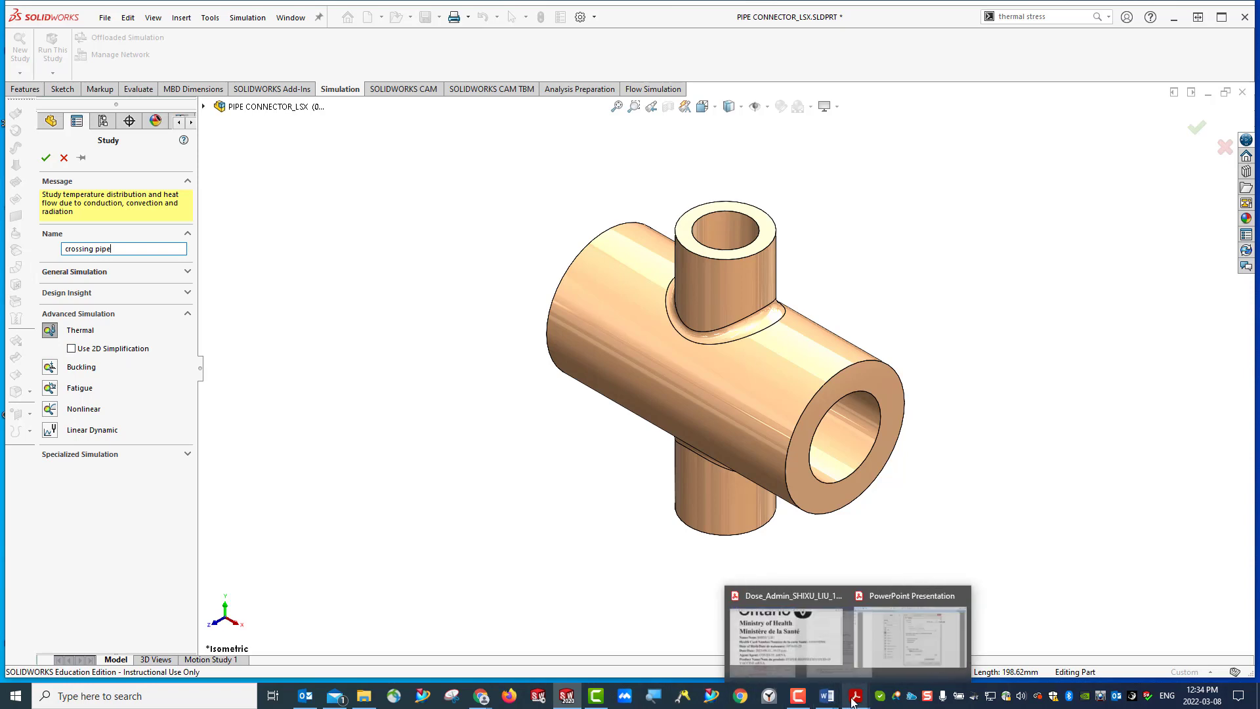
pyautogui.click(917, 660)
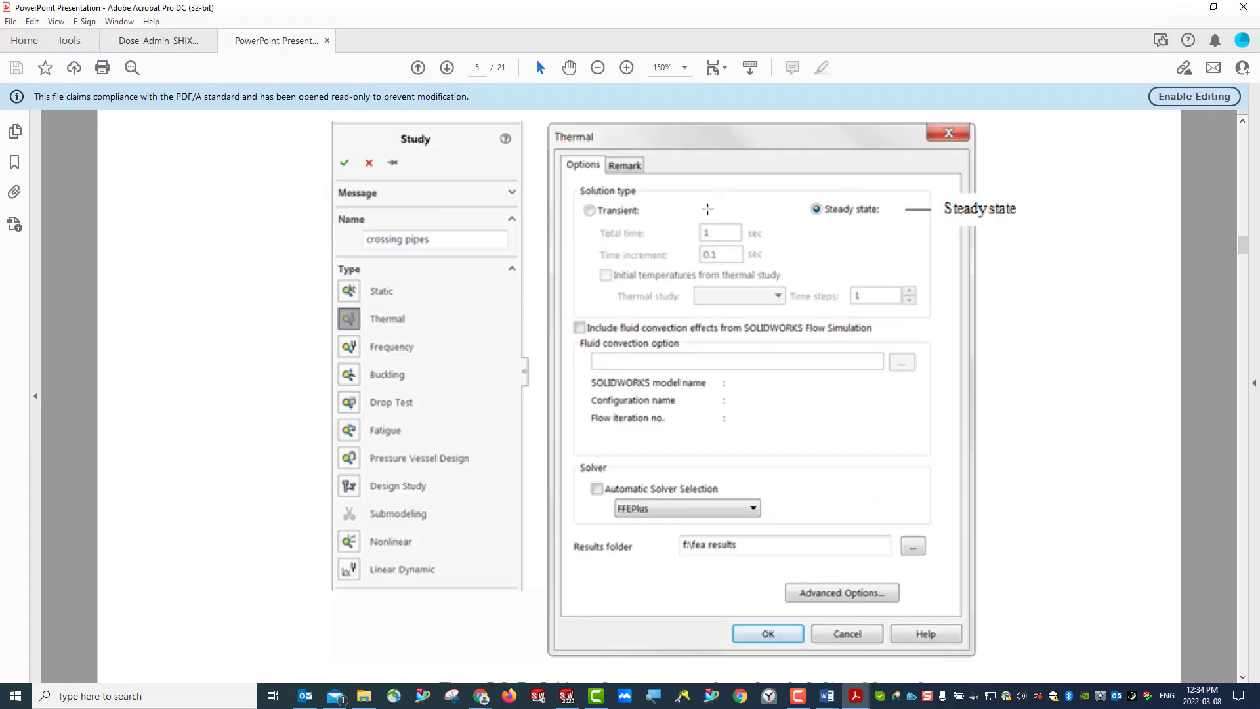
pyautogui.doubleClick(690, 9)
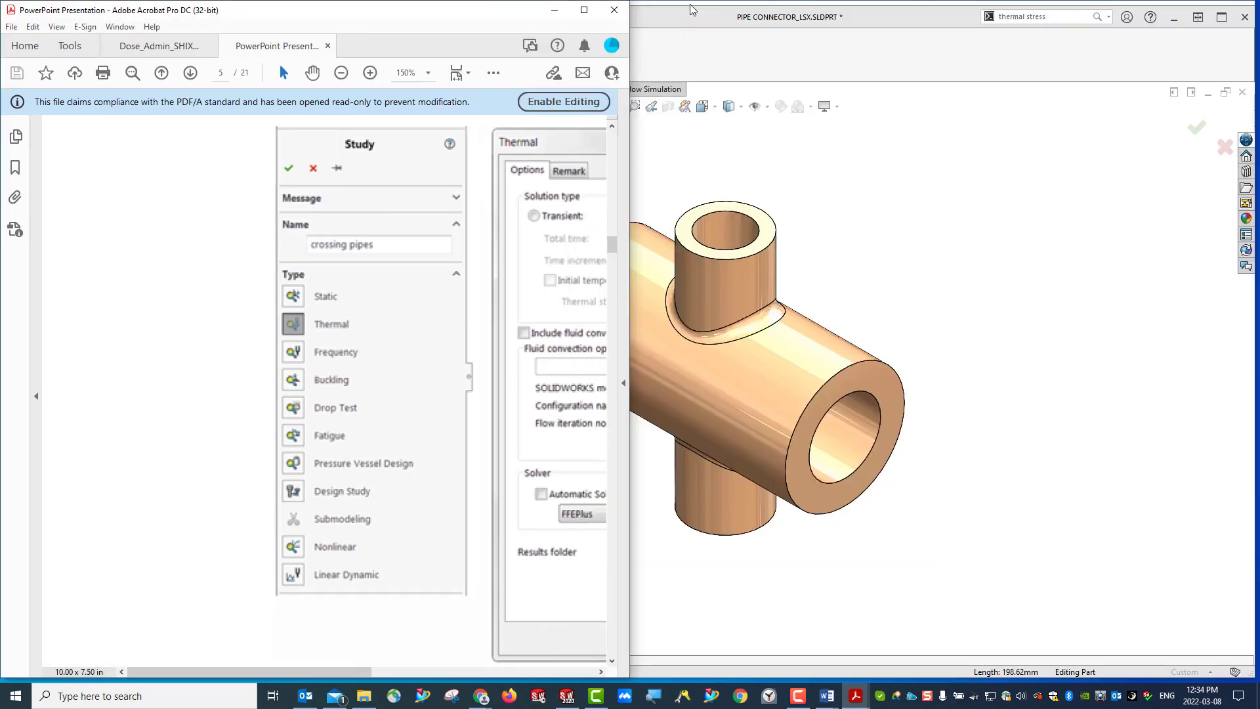
pyautogui.doubleClick(758, 11)
pyautogui.moveTo(759, 12); pyautogui.dragTo(669, 69)
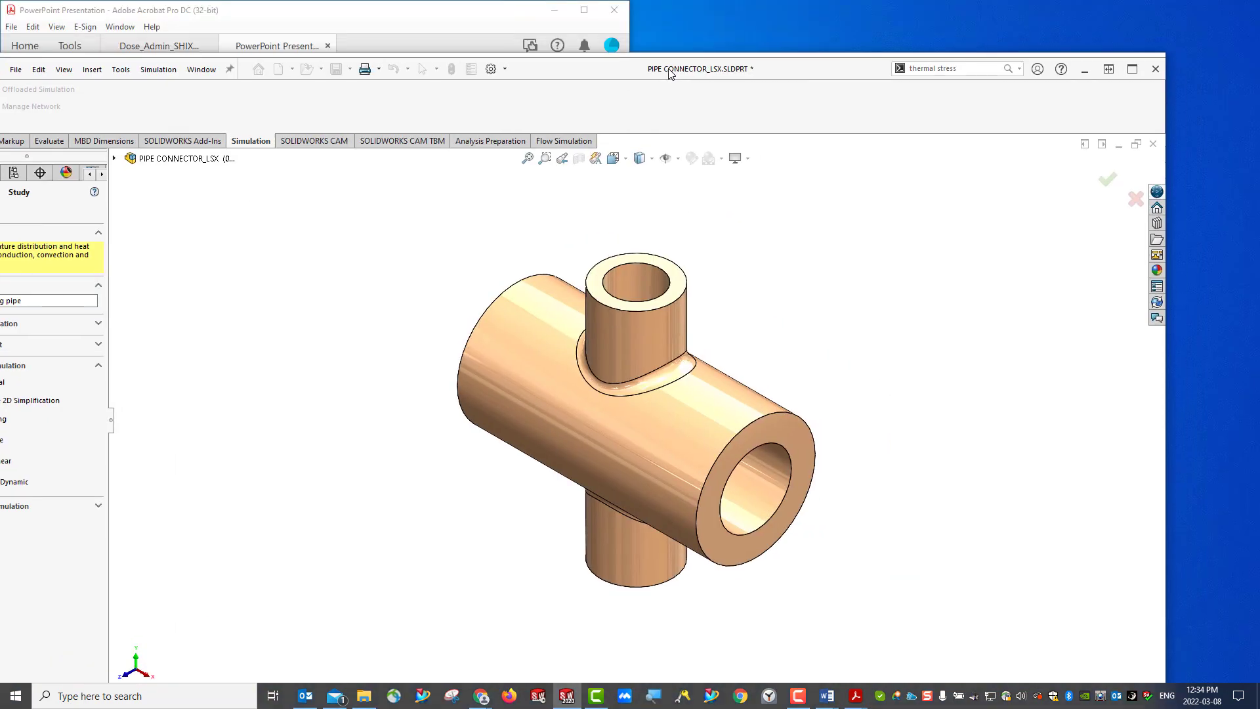
pyautogui.press('super+Right')
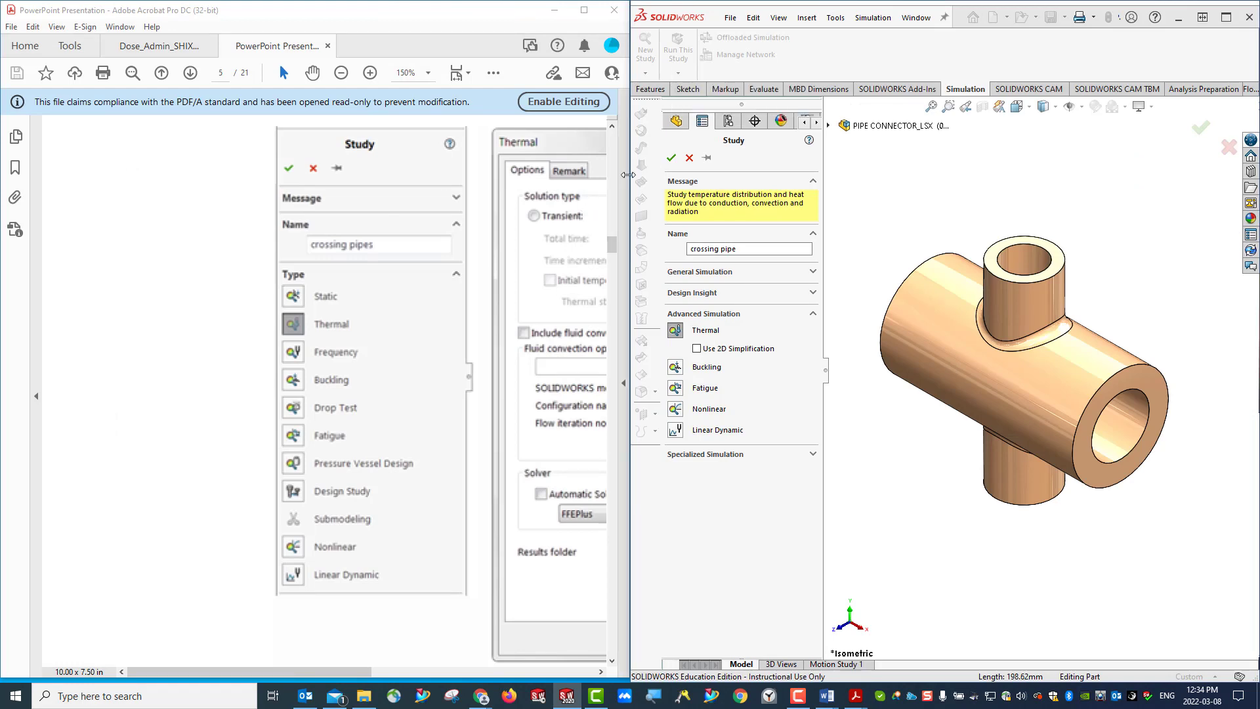
pyautogui.moveTo(628, 174); pyautogui.dragTo(216, 220)
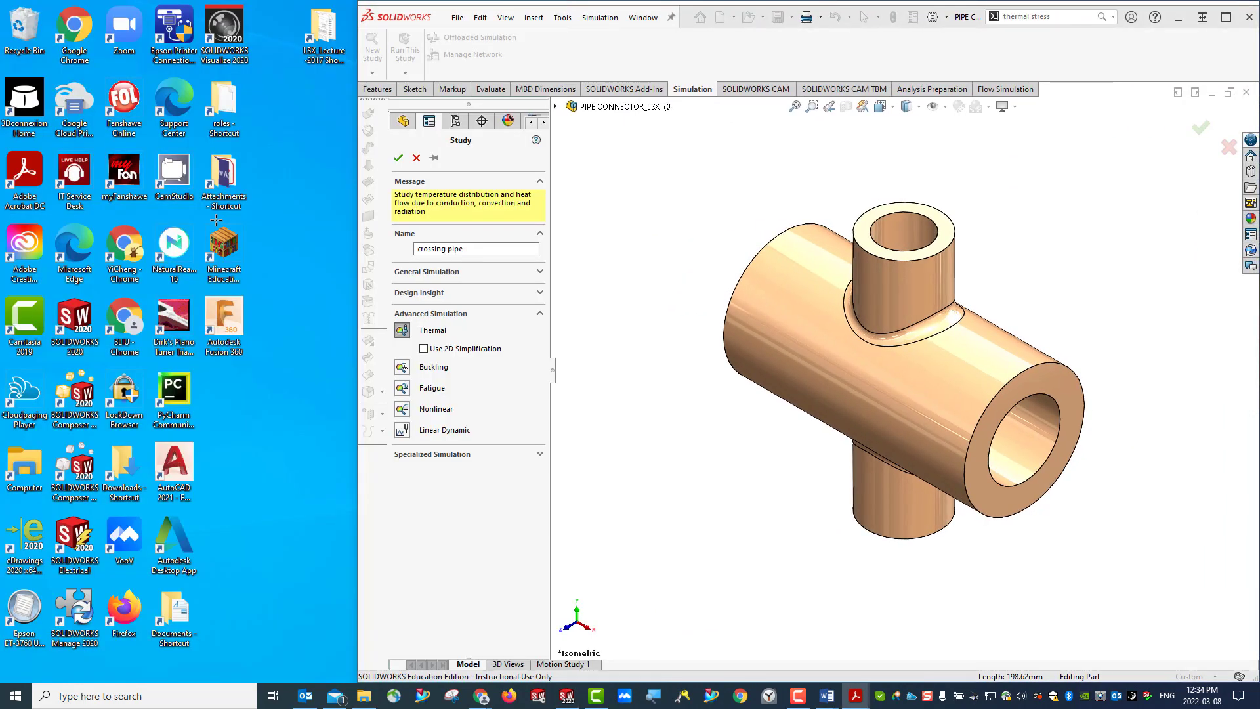
pyautogui.moveTo(804, 708); pyautogui.dragTo(751, 73)
pyautogui.press('super+Left')
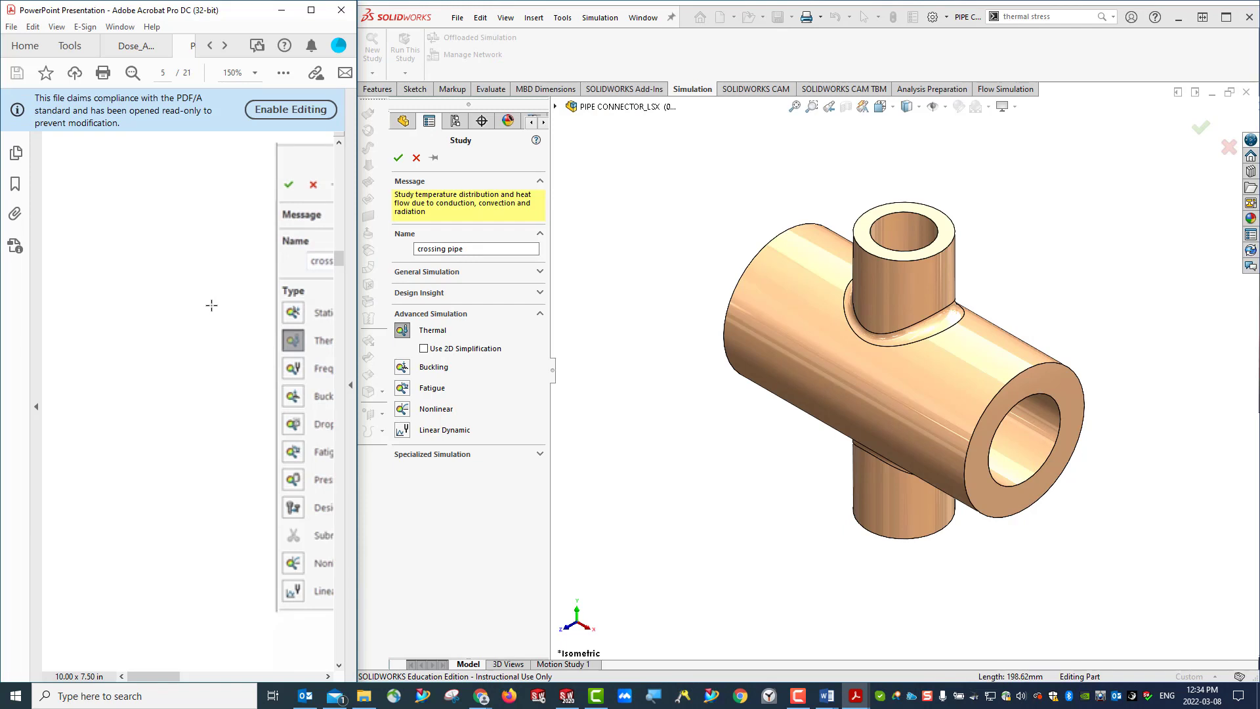
pyautogui.keyDown('ctrl'); pyautogui.scroll(-2, 211, 305); pyautogui.keyUp('ctrl')
pyautogui.keyDown('ctrl'); pyautogui.scroll(-2, 210, 304); pyautogui.keyUp('ctrl')
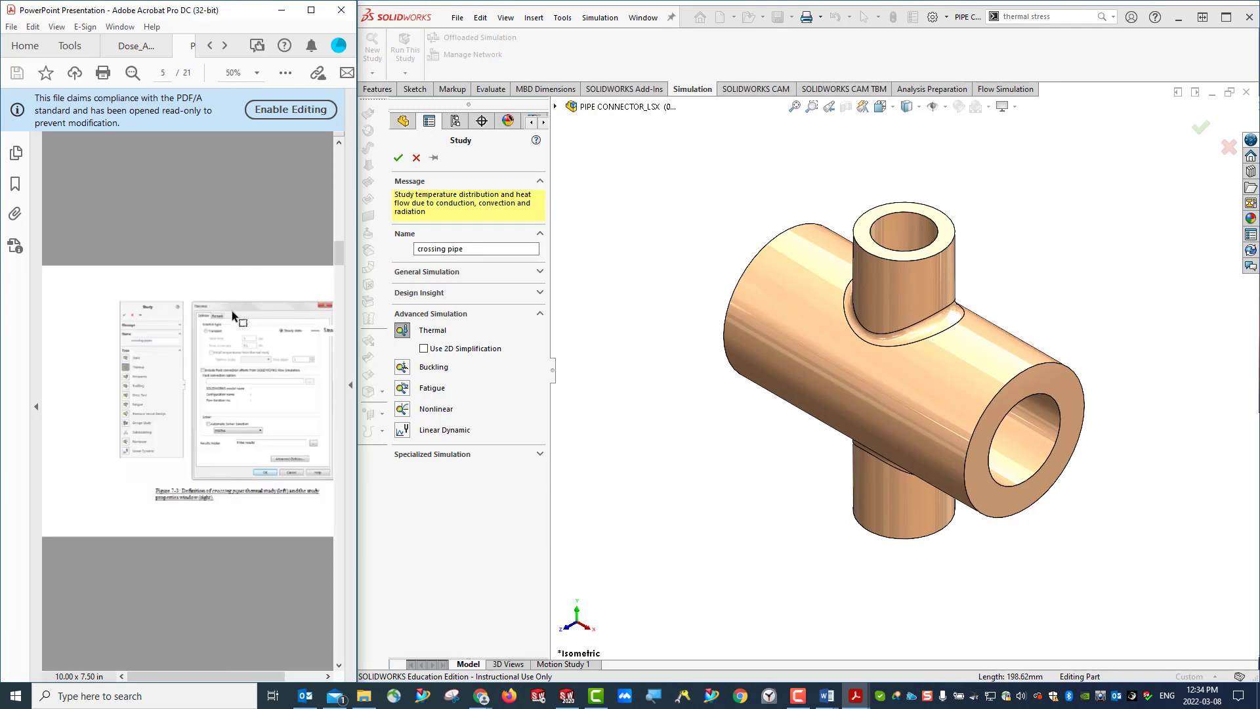
pyautogui.keyDown('ctrl'); pyautogui.scroll(-1, 232, 314); pyautogui.keyUp('ctrl')
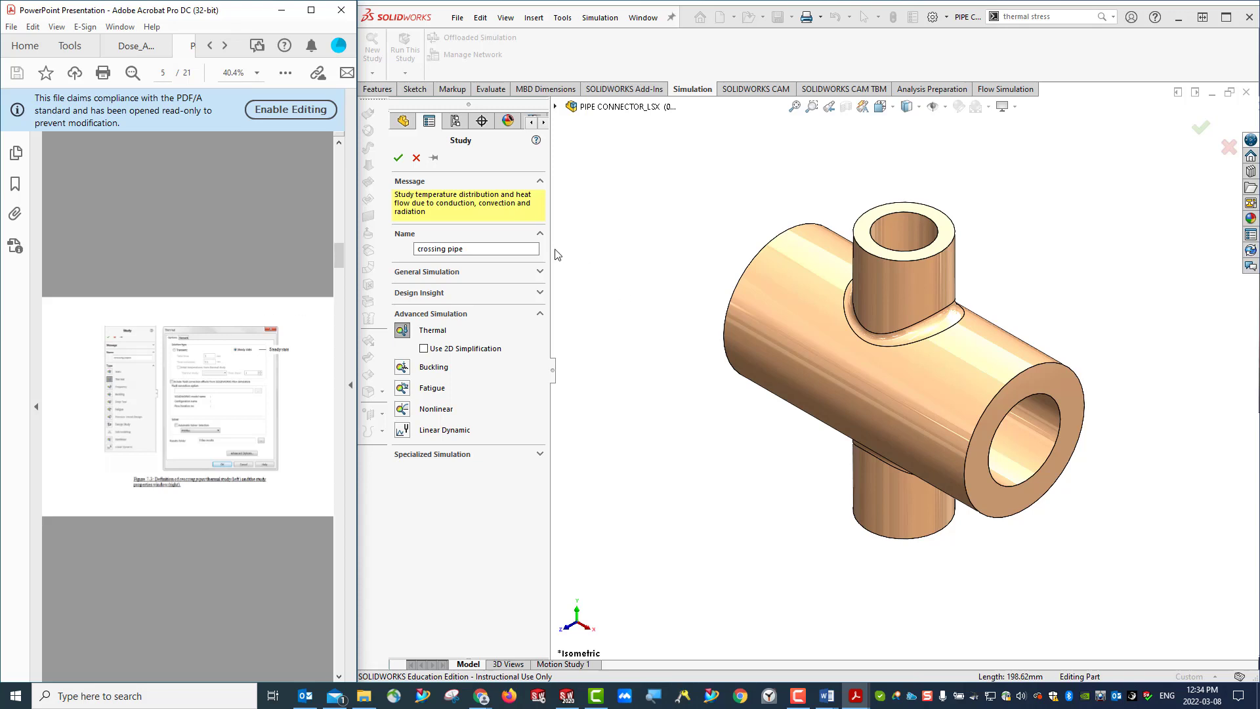
# - Confirm the creation of the crossing pipe thermal study and save the part
pyautogui.click(399, 159)
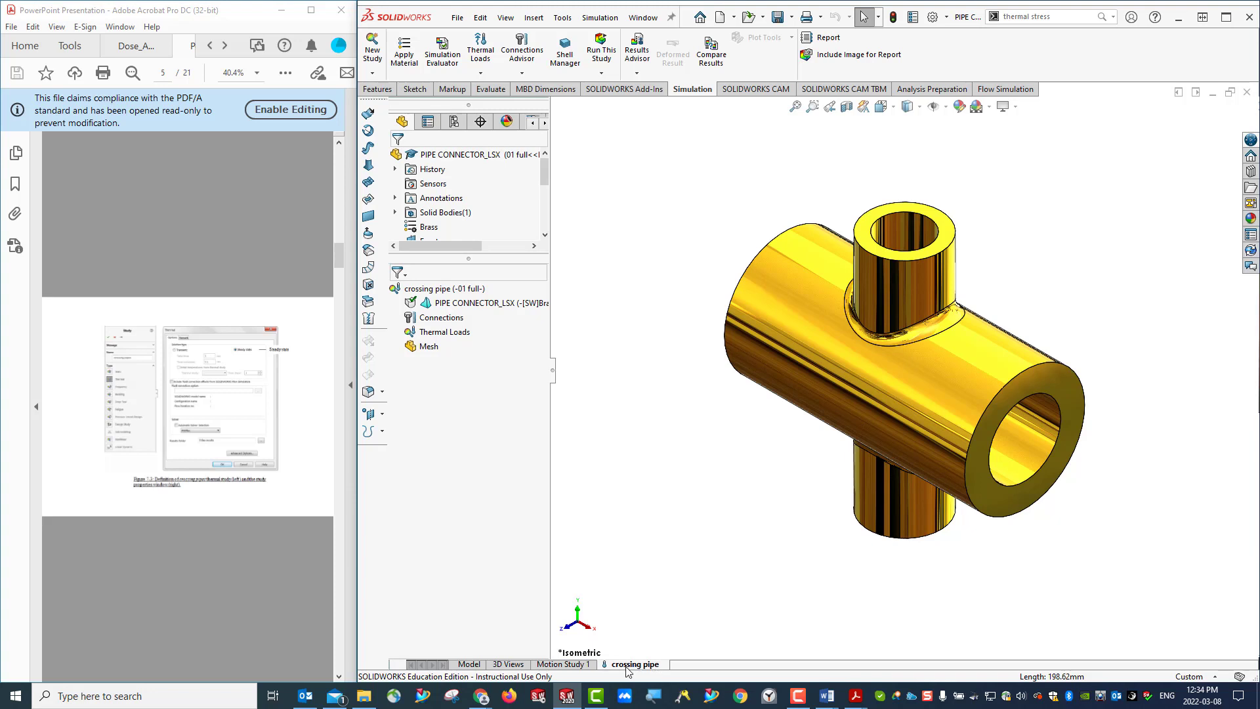
pyautogui.click(777, 17)
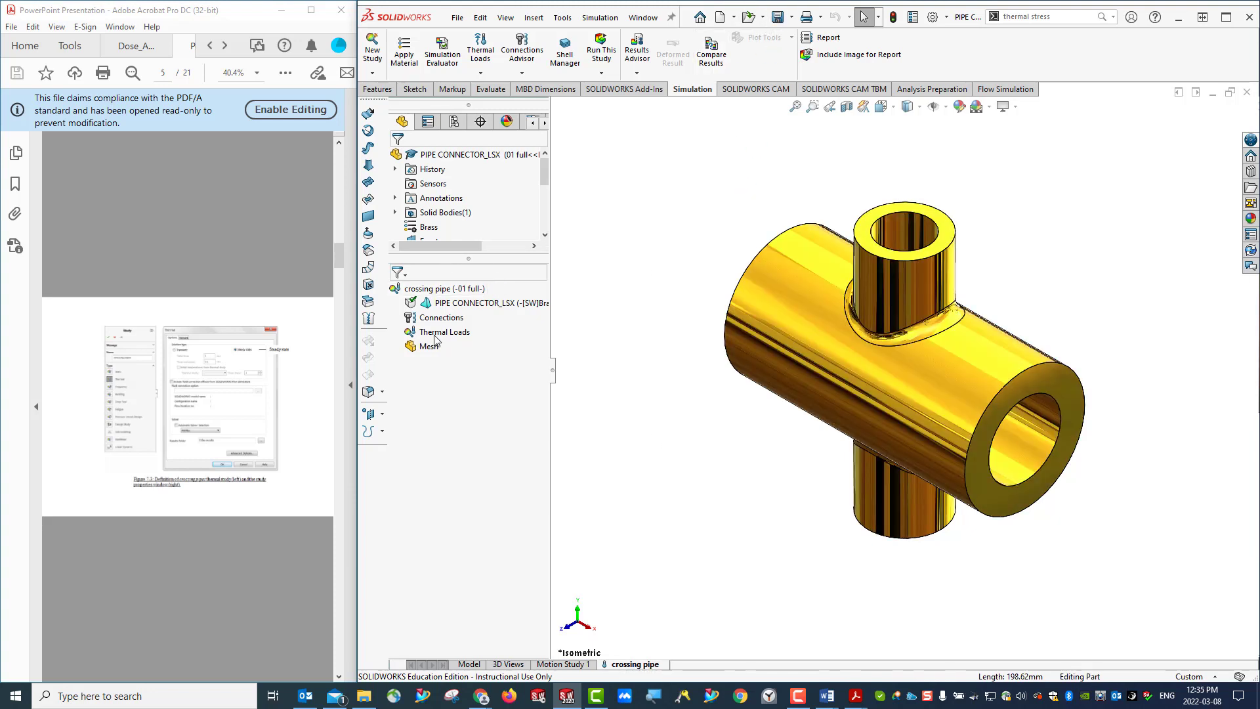
# - Open the properties of the crossing pipe study and set the solution type to Steady state
pyautogui.rightClick(436, 293)
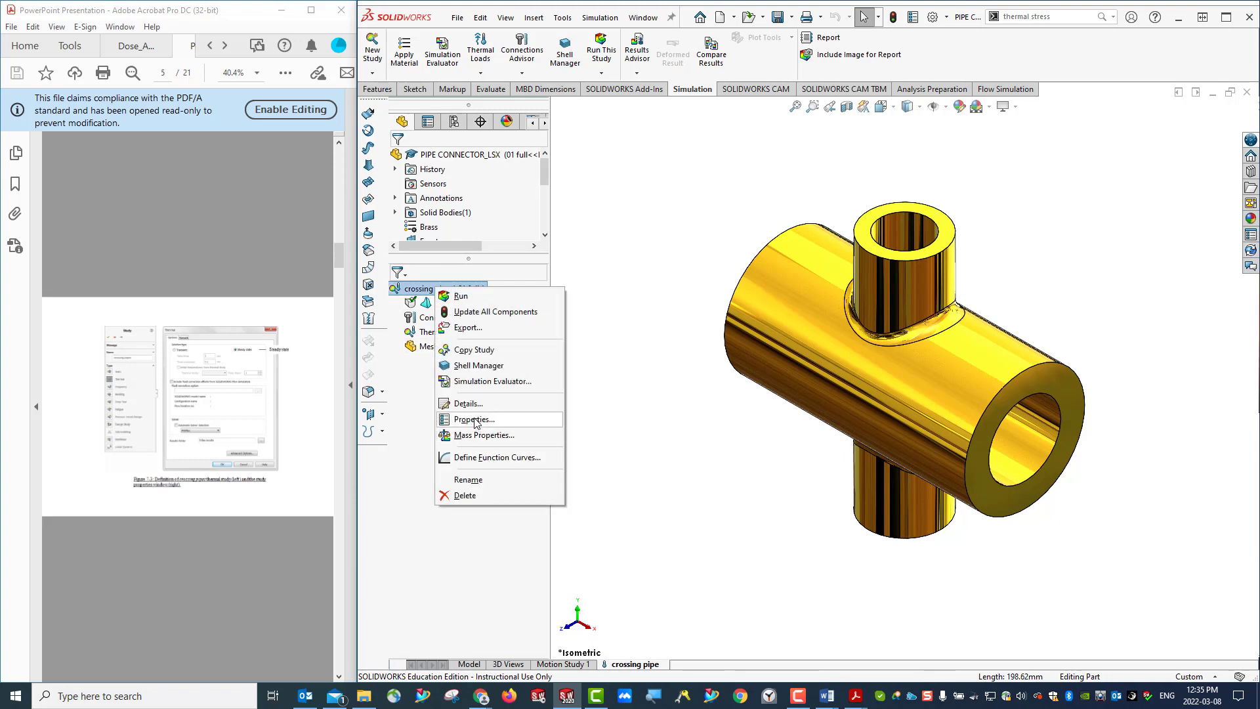
pyautogui.click(474, 420)
pyautogui.moveTo(755, 163); pyautogui.dragTo(628, 159)
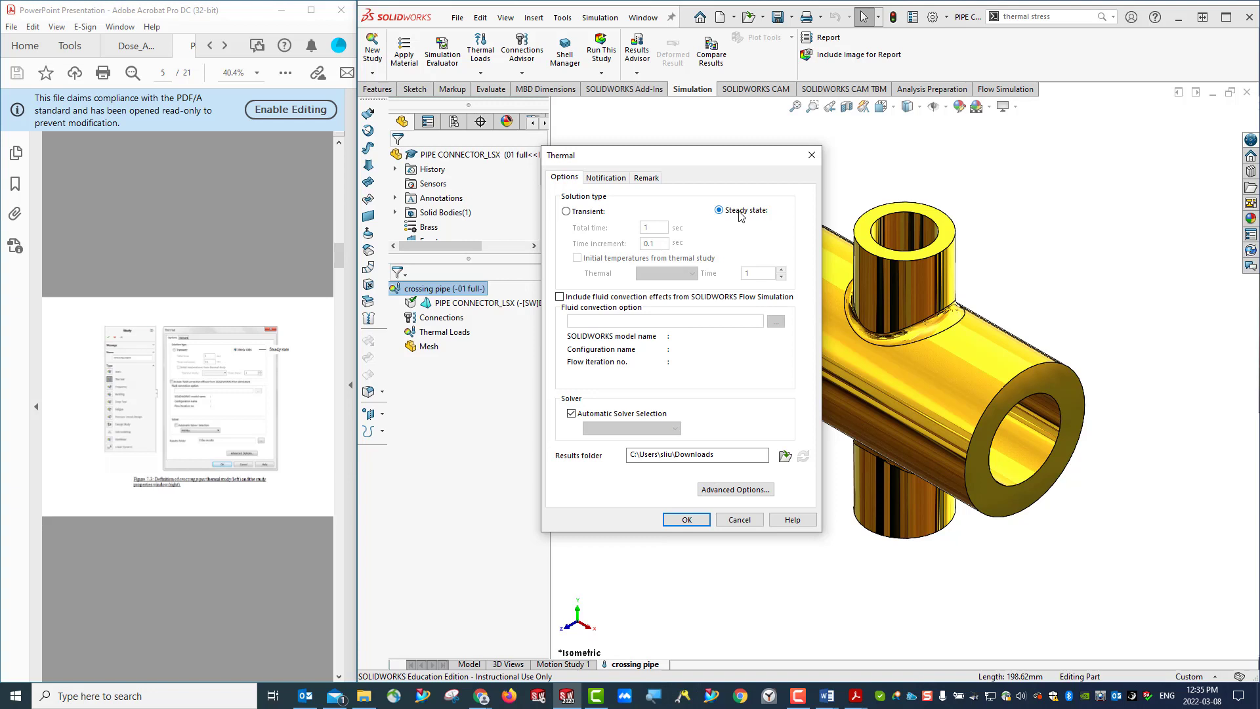
pyautogui.click(576, 214)
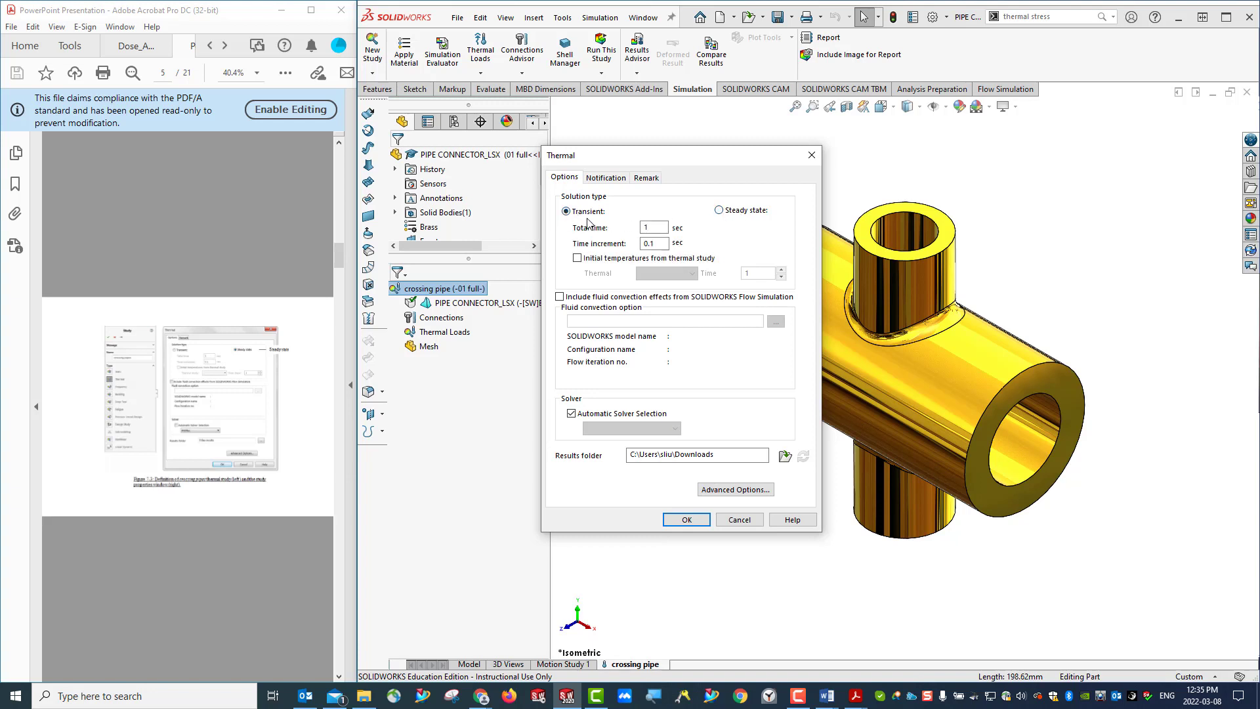
pyautogui.click(720, 210)
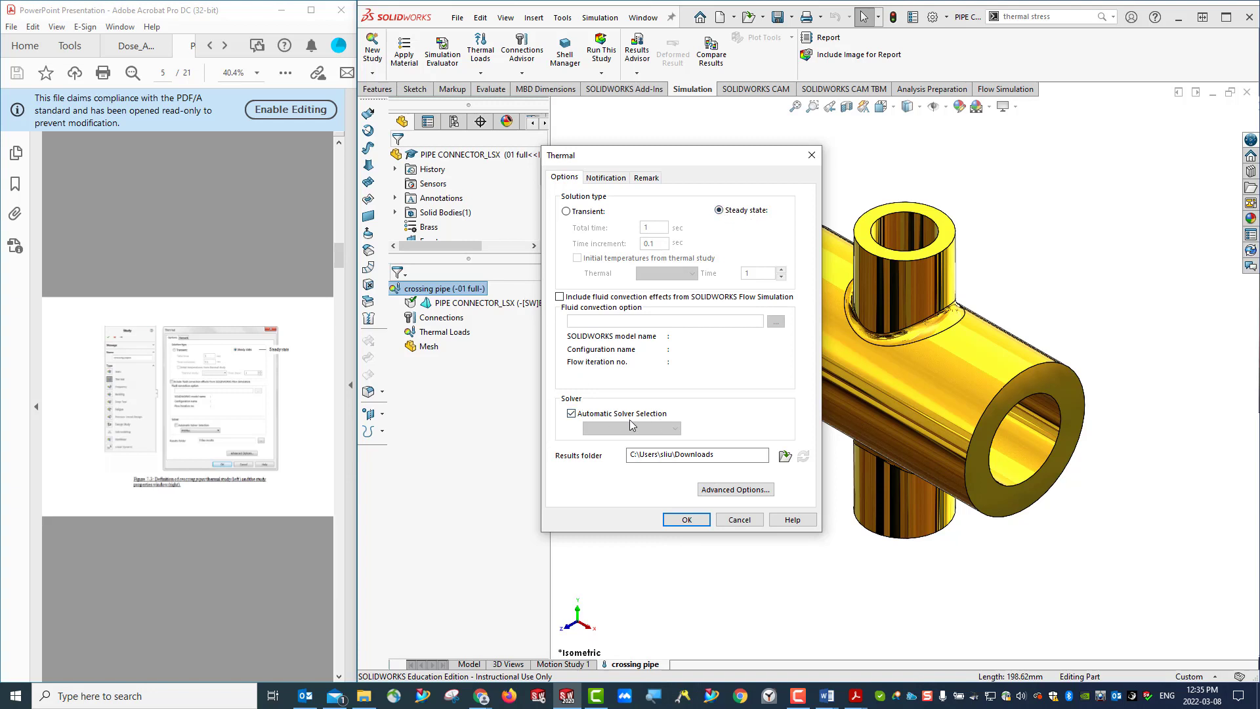
# - Turn off automatic solver selection, choose the FFEPlus solver and compare the settings with the enlarged PDF figure
pyautogui.click(571, 414)
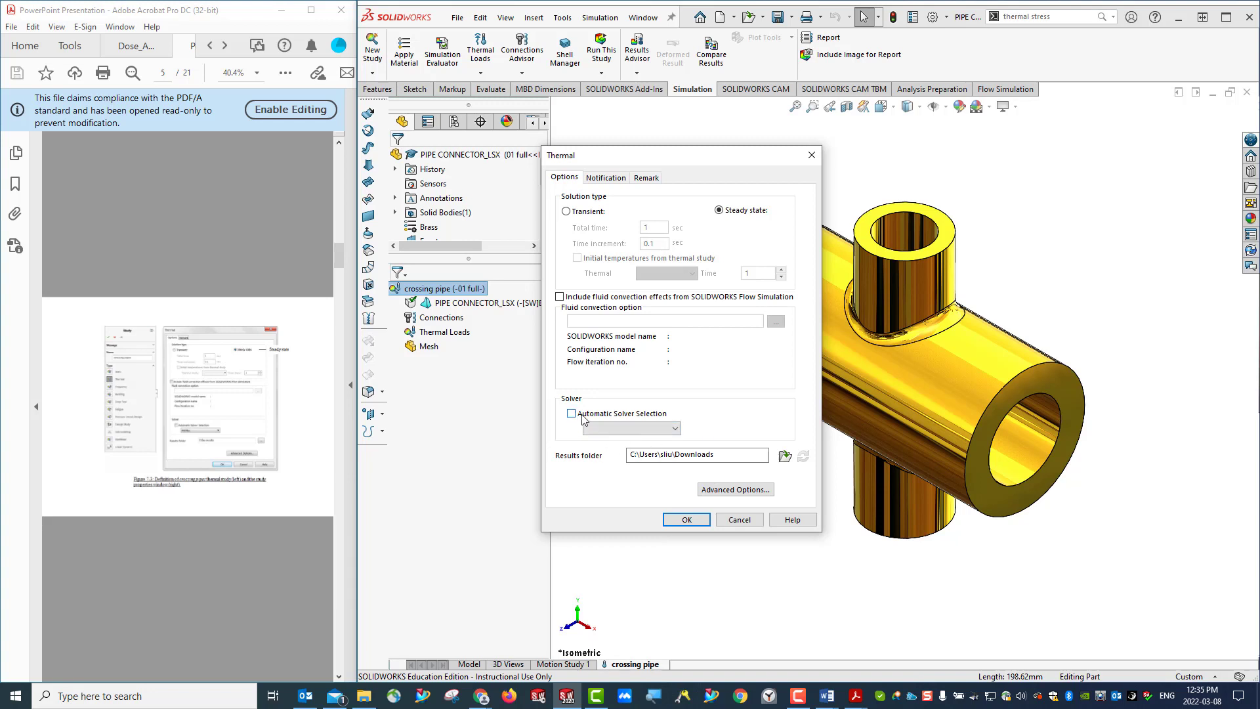
pyautogui.click(661, 430)
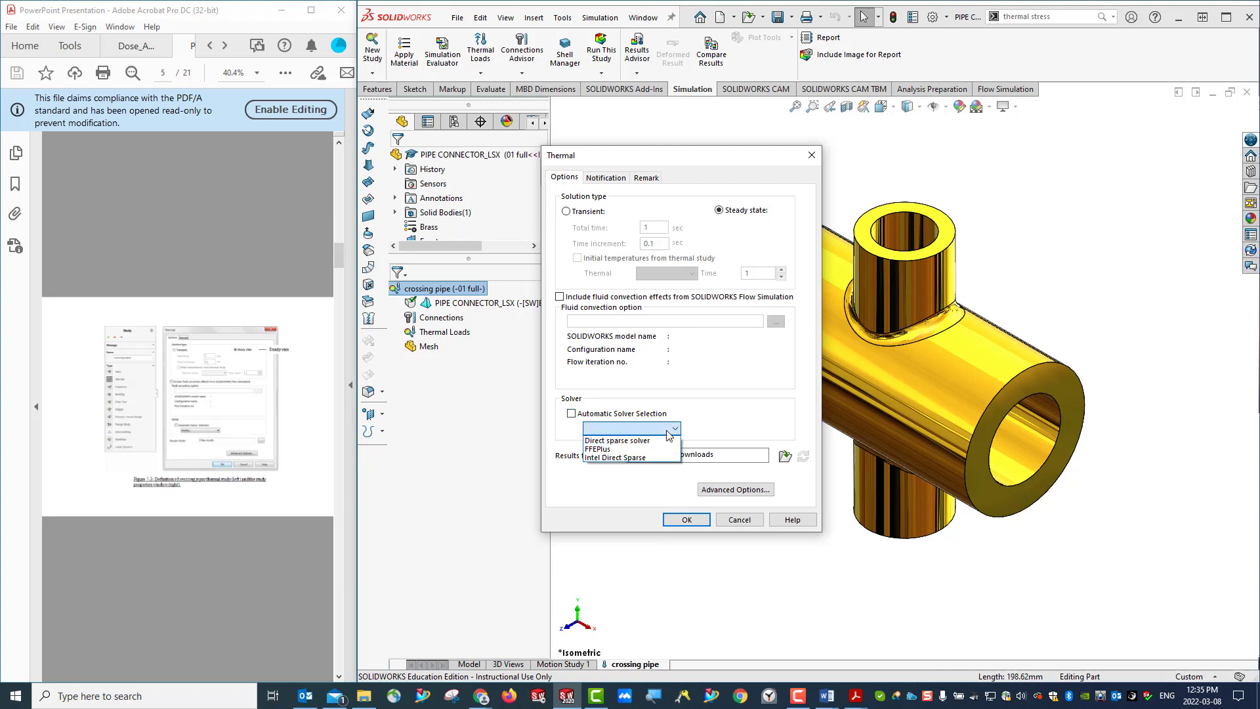
pyautogui.click(624, 450)
pyautogui.click(206, 417)
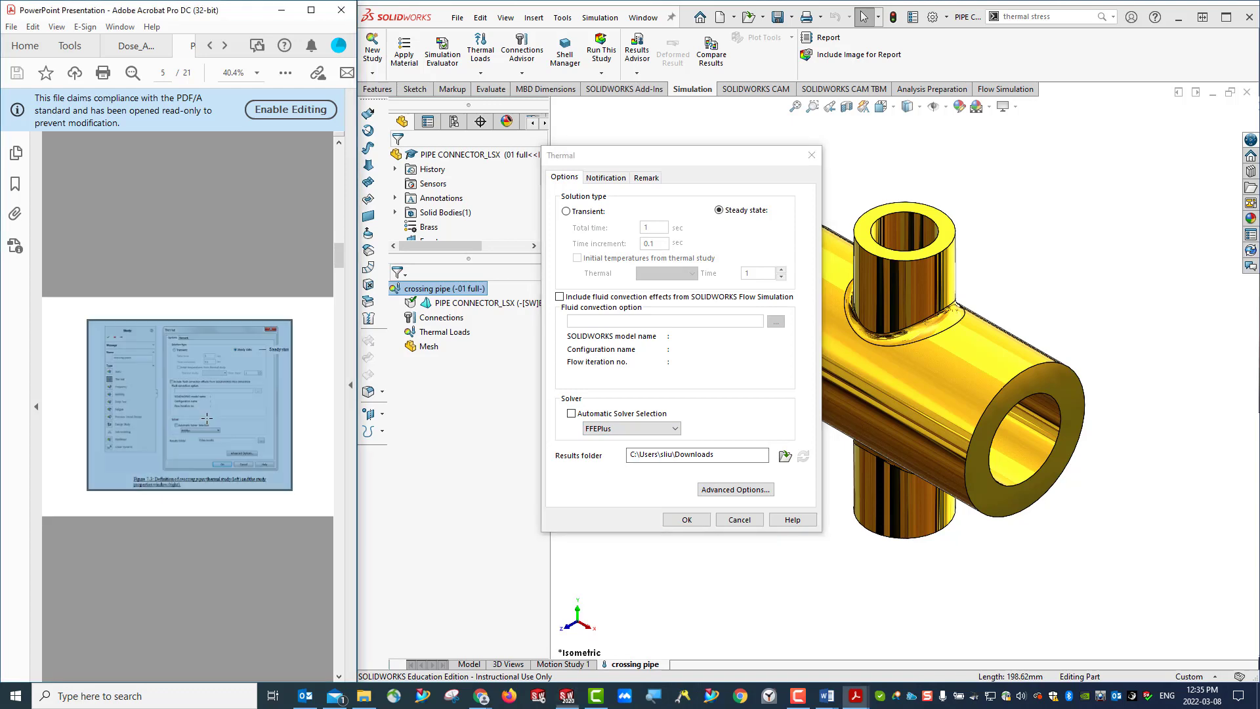
pyautogui.keyDown('ctrl'); pyautogui.scroll(3, 206, 418); pyautogui.keyUp('ctrl')
pyautogui.keyDown('ctrl'); pyautogui.scroll(2, 206, 416); pyautogui.keyUp('ctrl')
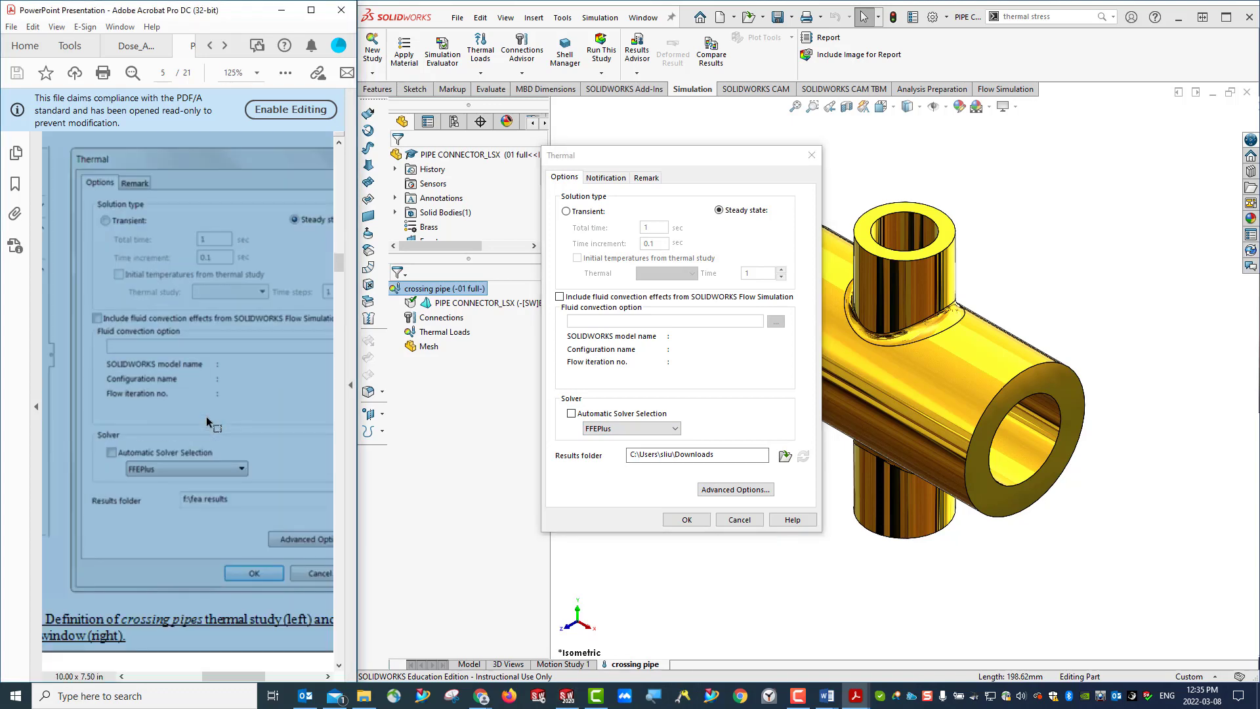
pyautogui.click(608, 444)
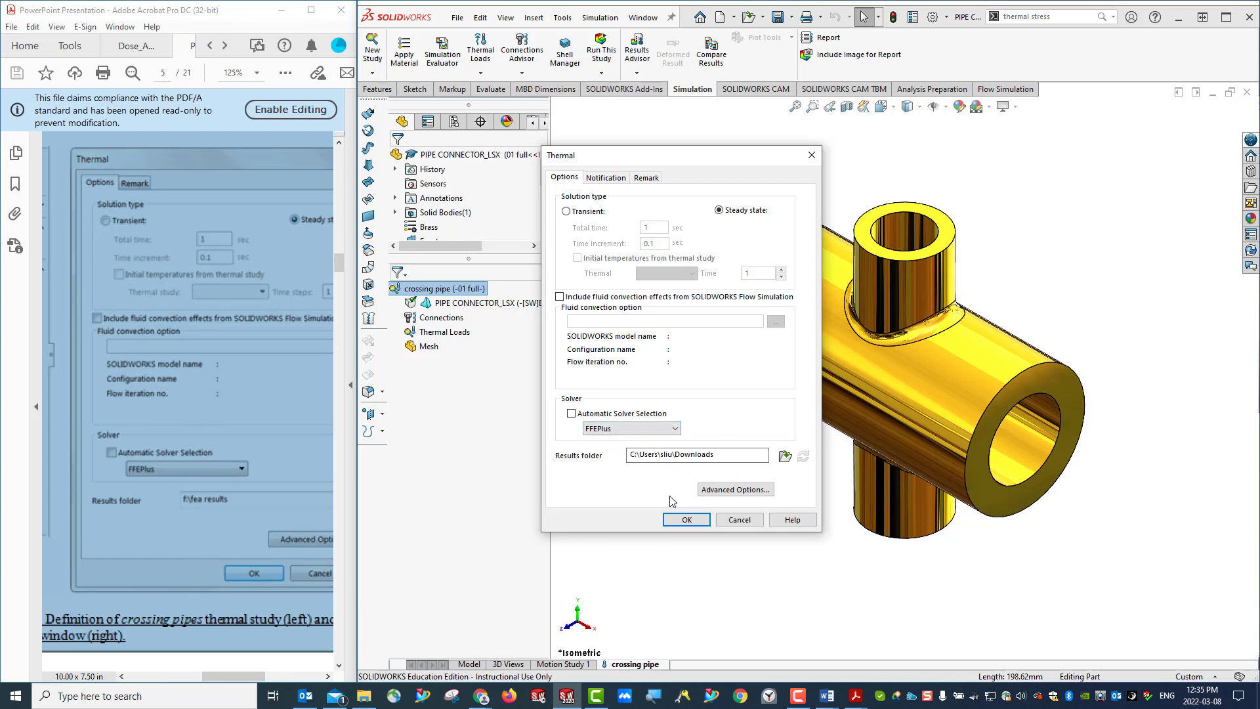
# - Set the study's results folder to FEA inside Downloads\SW_tutorial and accept the thermal study properties
pyautogui.click(785, 457)
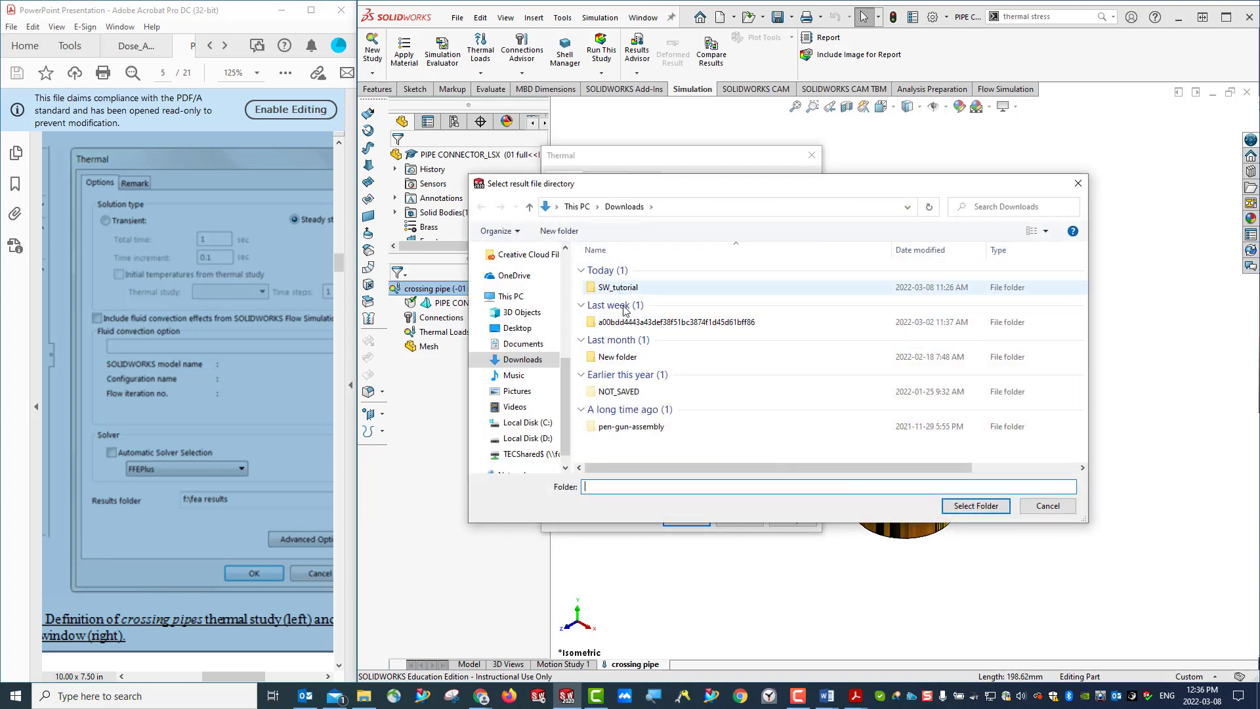
pyautogui.doubleClick(621, 288)
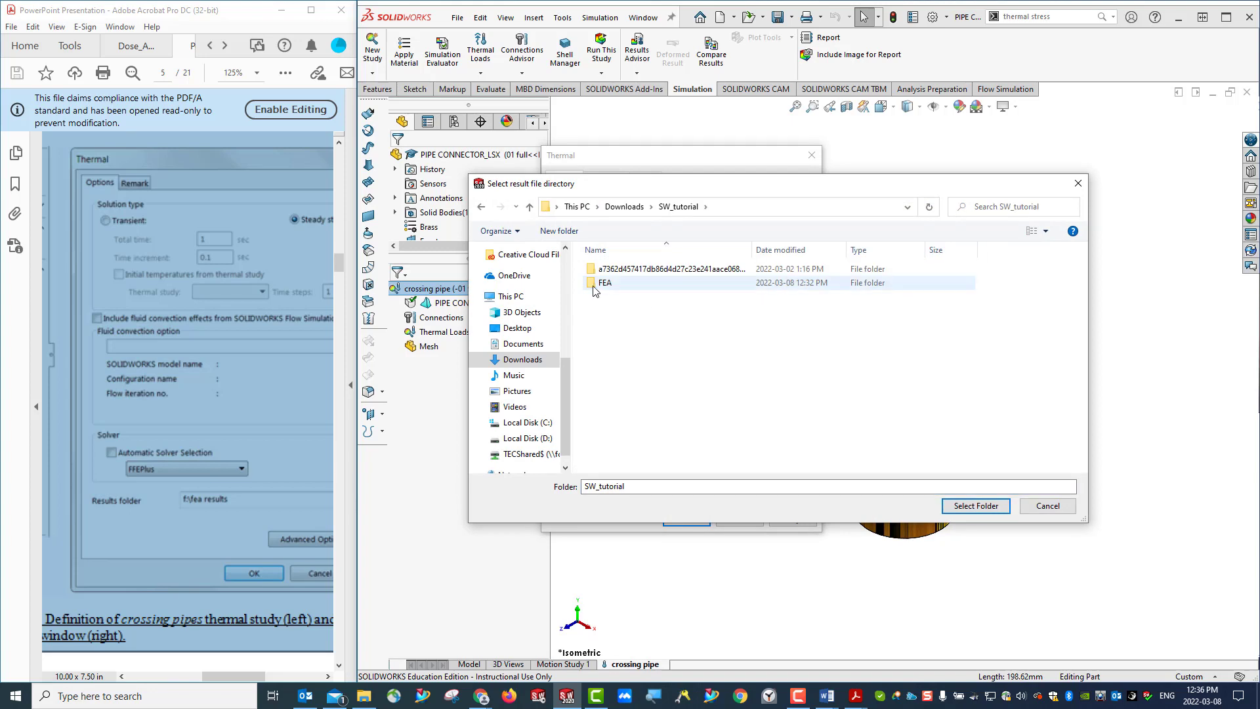
pyautogui.click(611, 283)
pyautogui.click(992, 509)
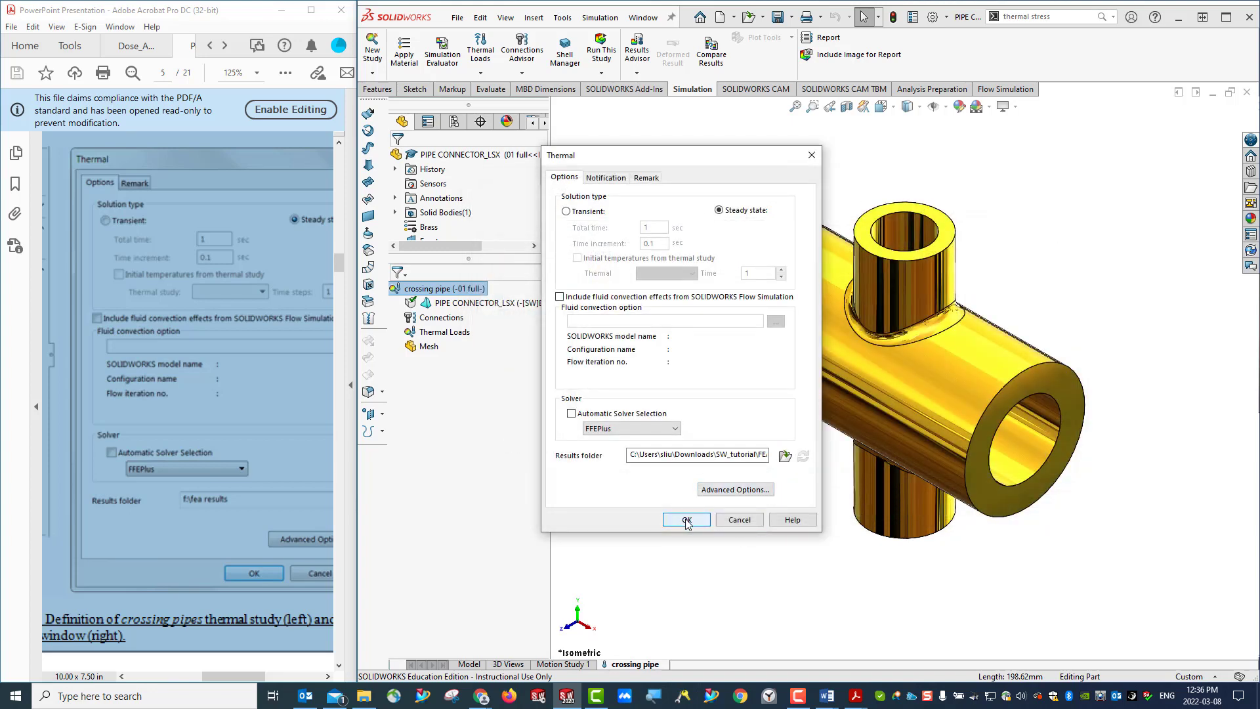
pyautogui.click(687, 520)
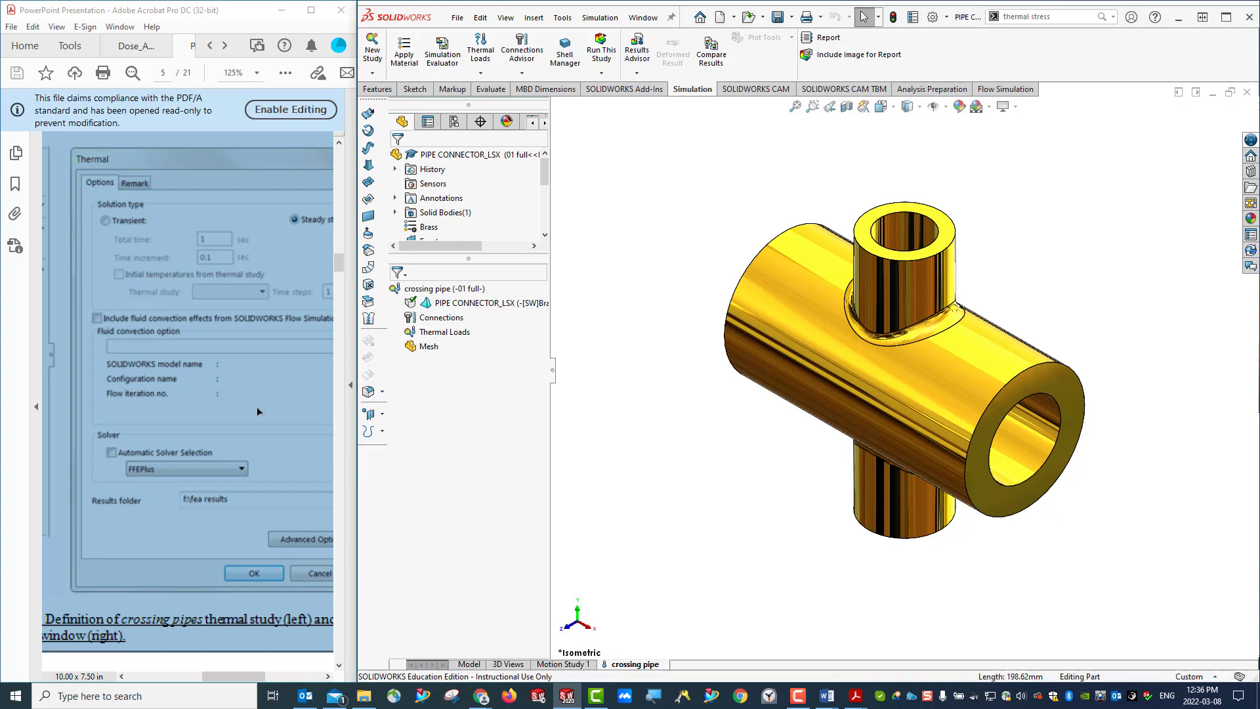
# - Consult the prescribed temperatures in the PDF's Figure 7-2 and start a temperature load on the large pipe's front end face
pyautogui.scroll(-10, 247, 419)
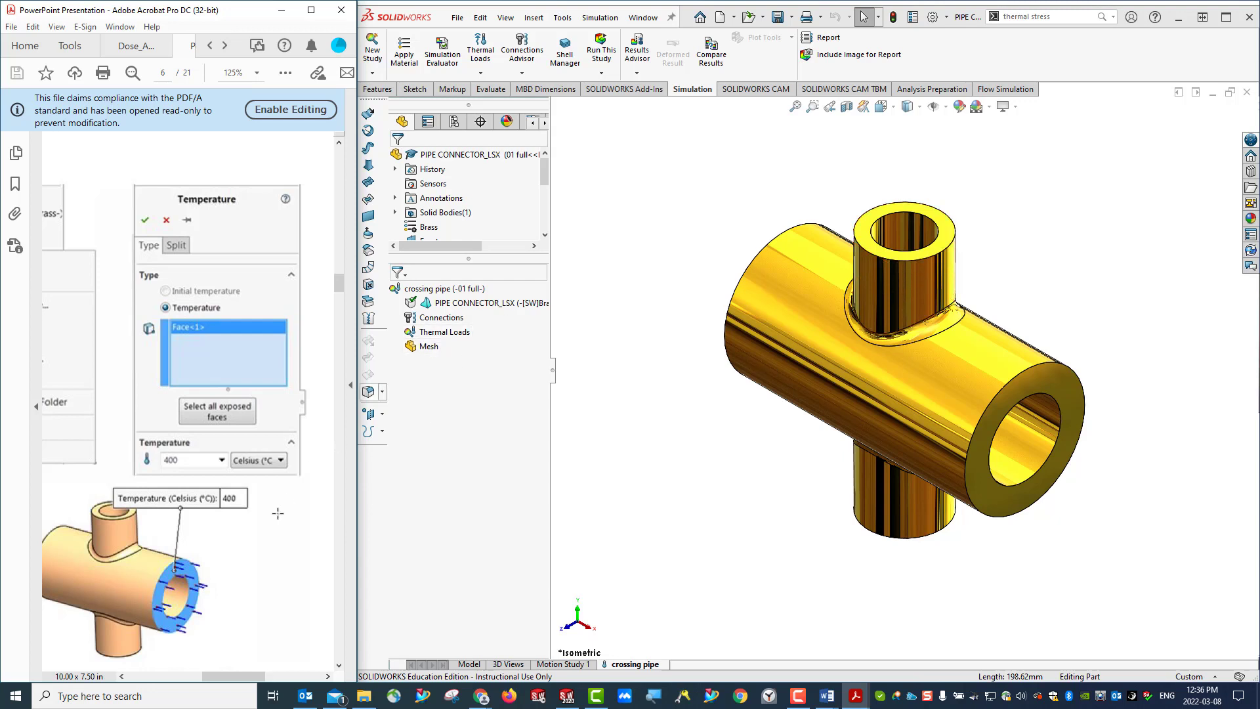
pyautogui.scroll(15, 230, 496)
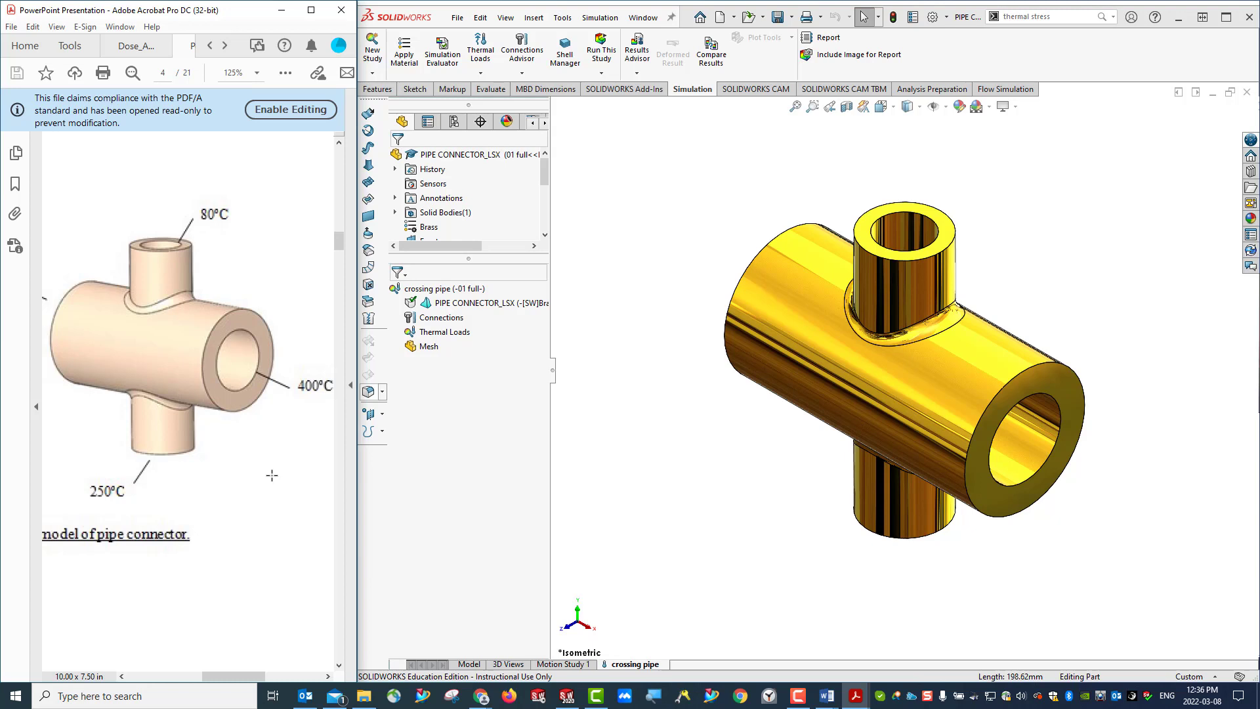
pyautogui.keyDown('ctrl'); pyautogui.scroll(-1, 272, 476); pyautogui.keyUp('ctrl')
pyautogui.keyDown('ctrl'); pyautogui.scroll(-1, 270, 474); pyautogui.keyUp('ctrl')
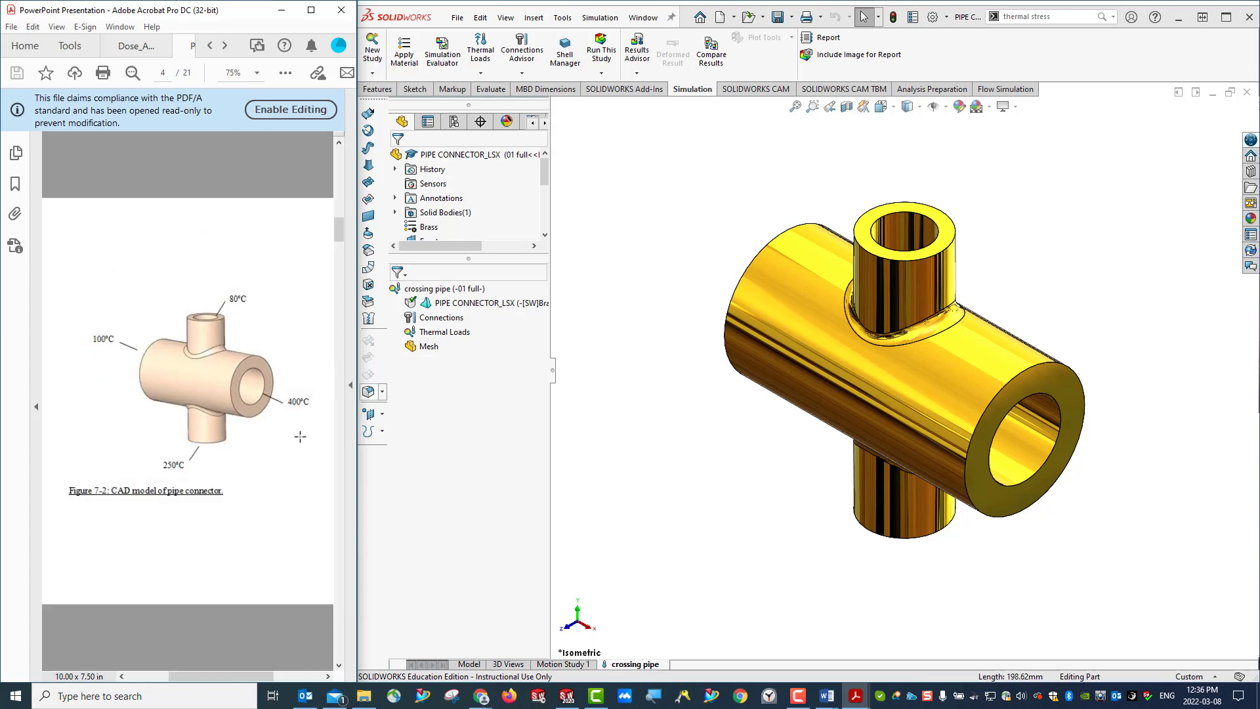
pyautogui.rightClick(439, 333)
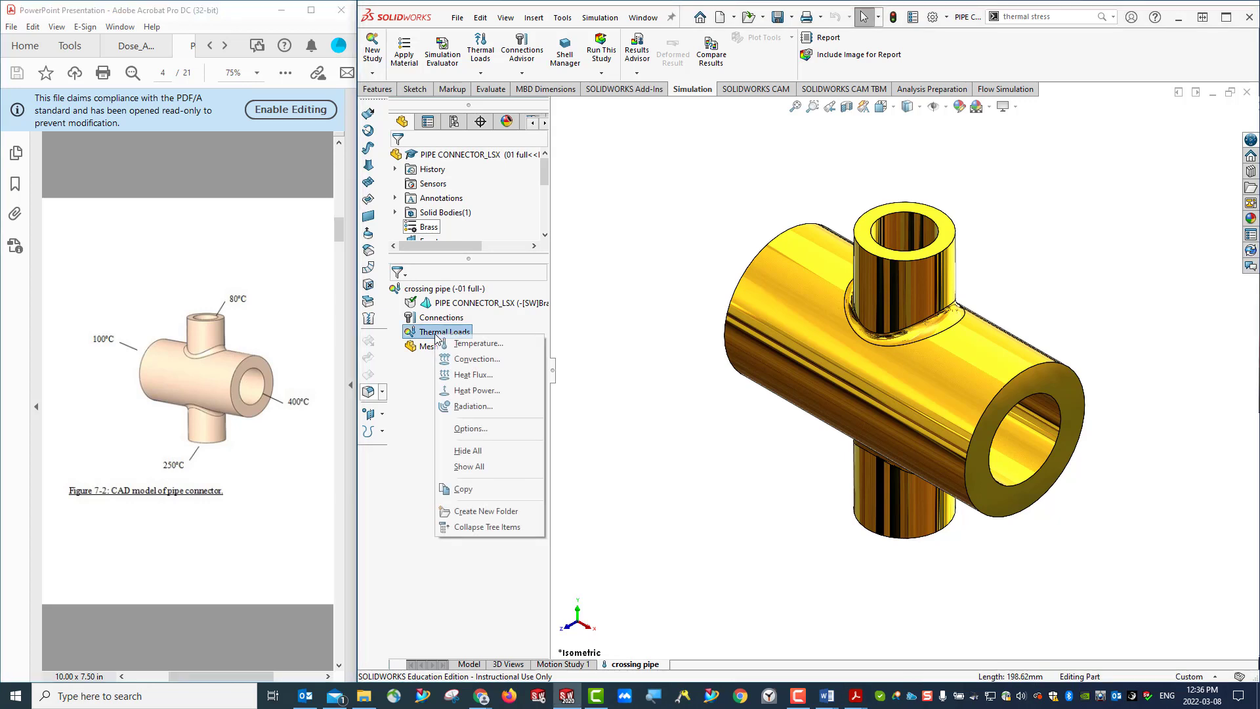
pyautogui.click(494, 346)
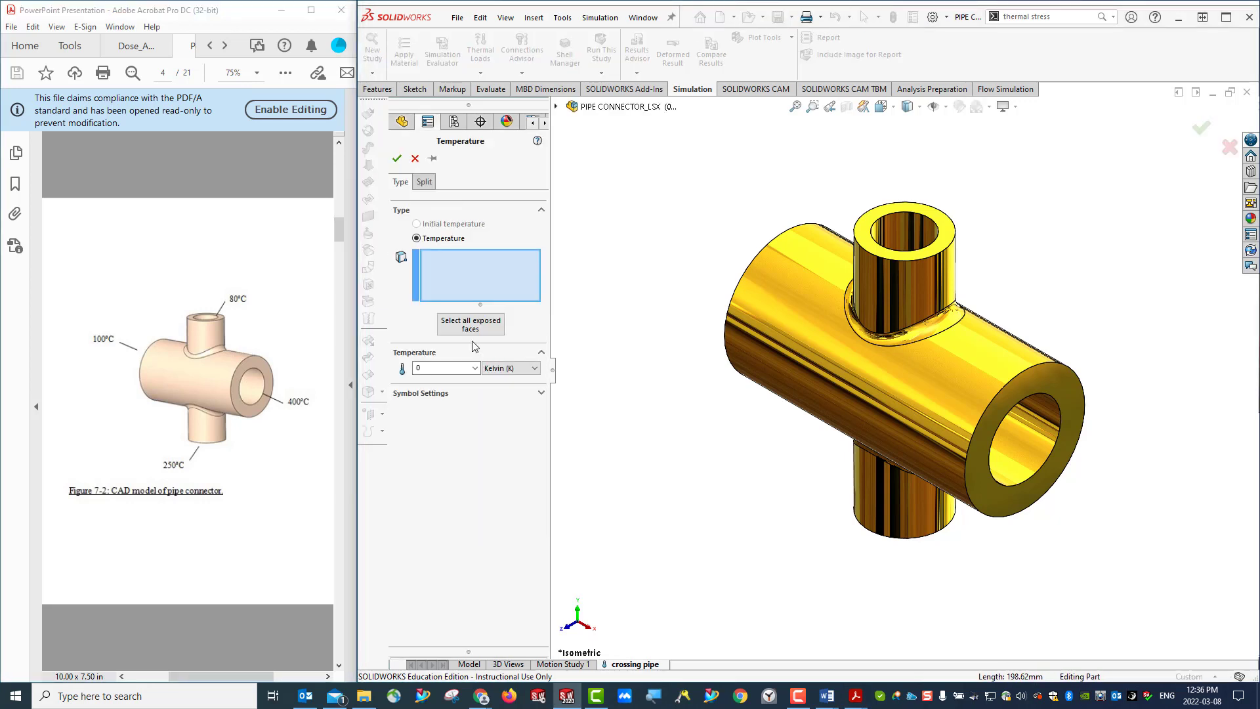
pyautogui.click(1055, 390)
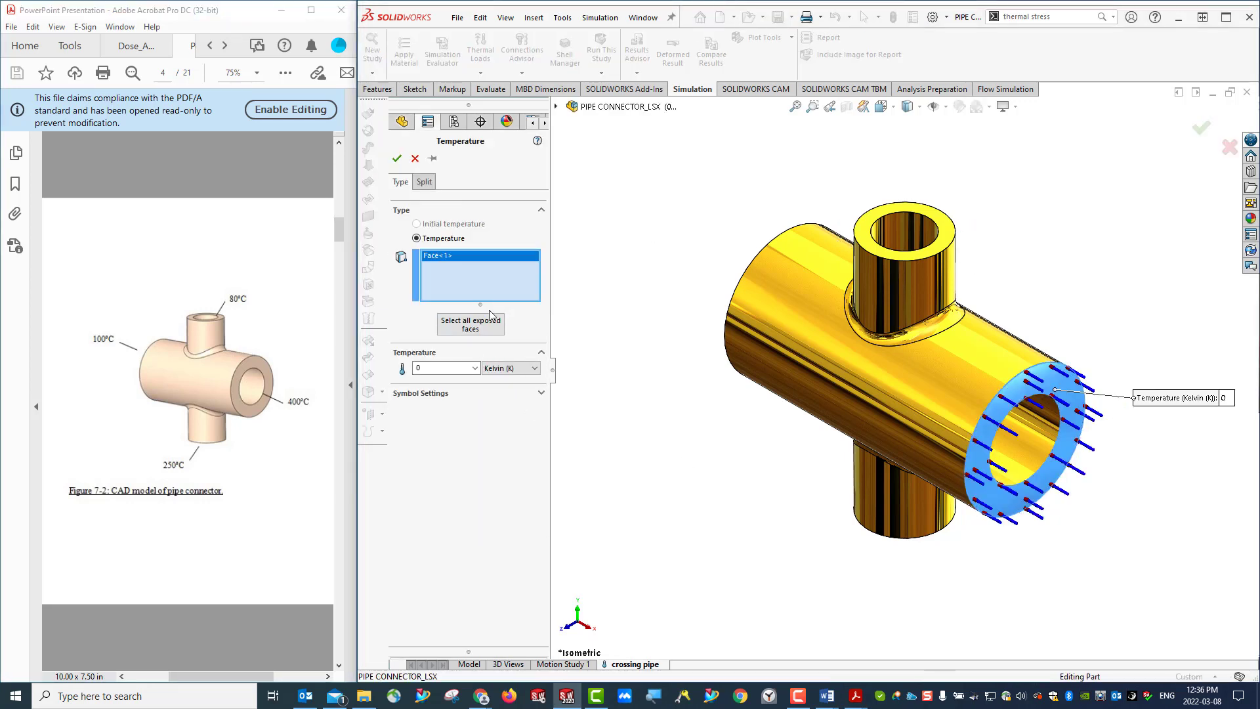
# - Set the front end face's prescribed temperature to 400 °C and accept the load
pyautogui.click(510, 369)
pyautogui.click(508, 397)
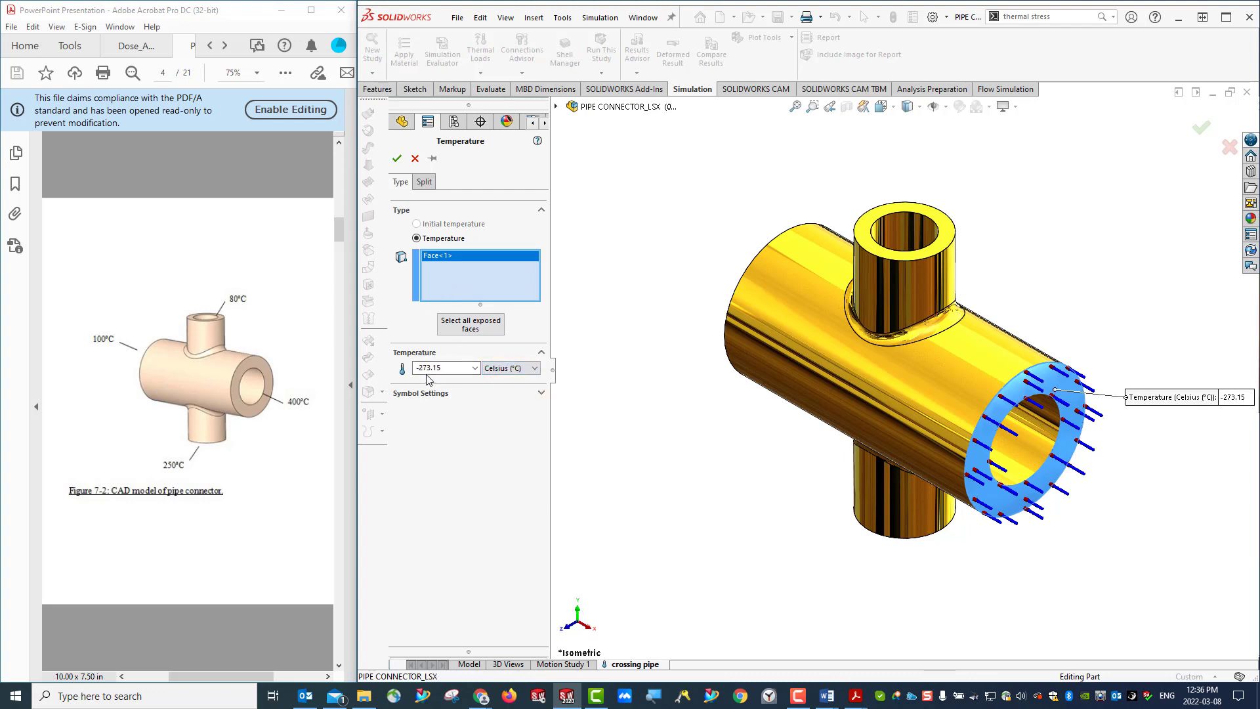
pyautogui.doubleClick(447, 369)
pyautogui.press('BackSpace')
pyautogui.write('400')
pyautogui.click(396, 159)
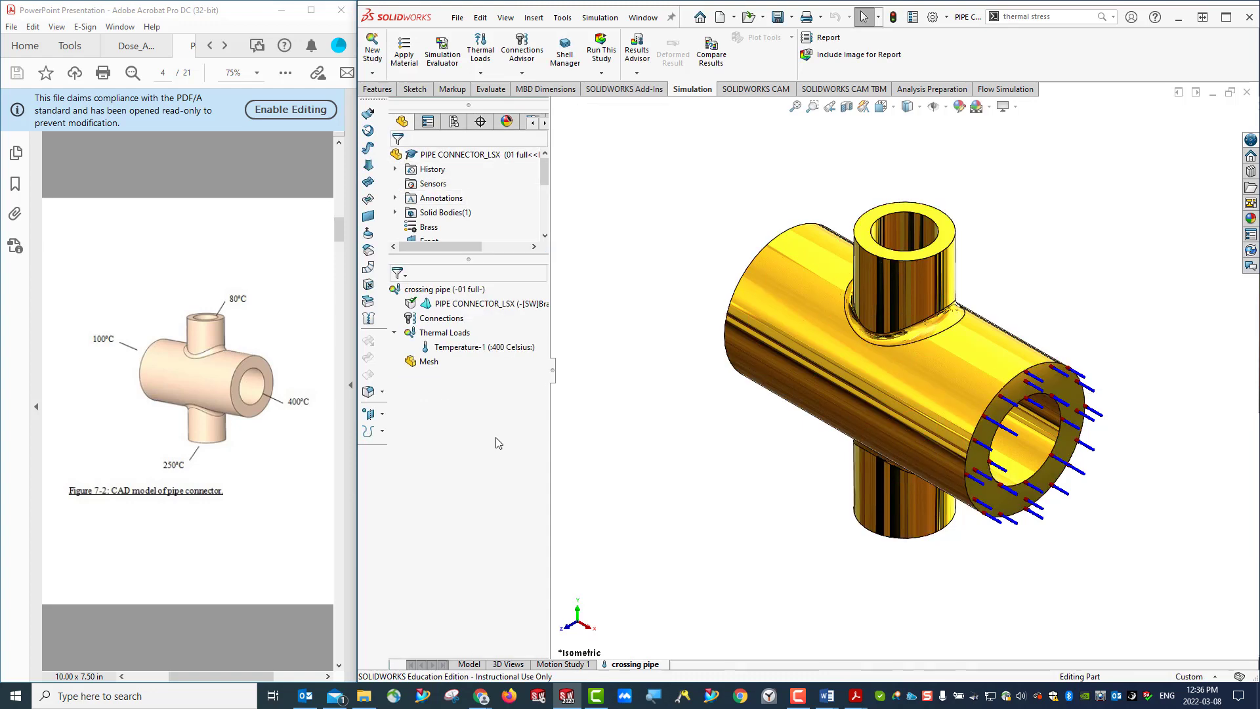
# - Start a second temperature load on the small pipe's upper end face, with Celsius as the unit
pyautogui.scroll(-2, 486, 197)
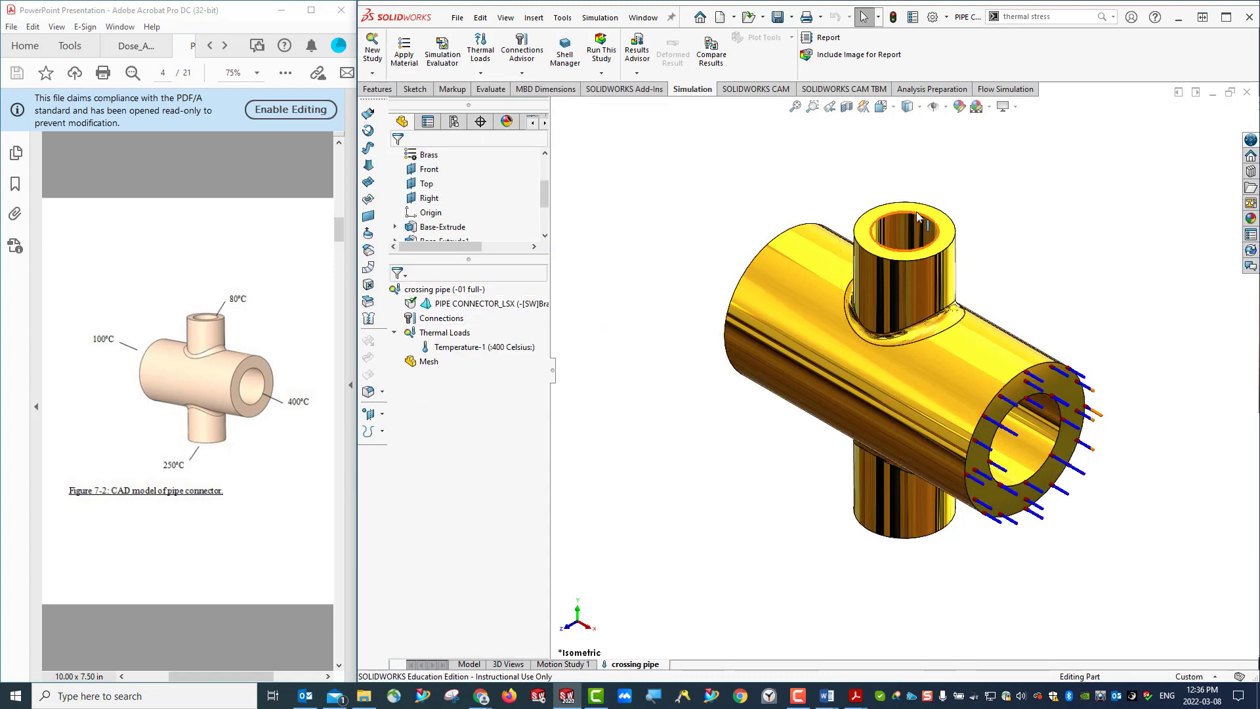
pyautogui.rightClick(441, 333)
pyautogui.click(484, 346)
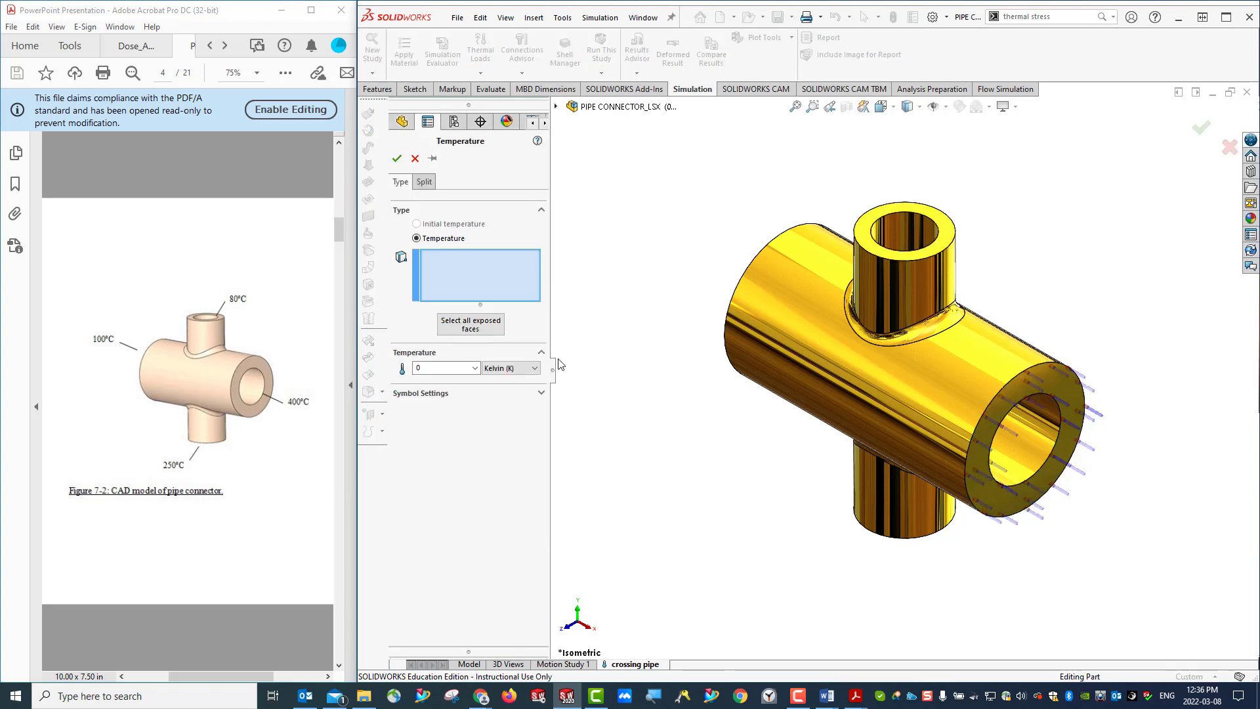
pyautogui.click(929, 215)
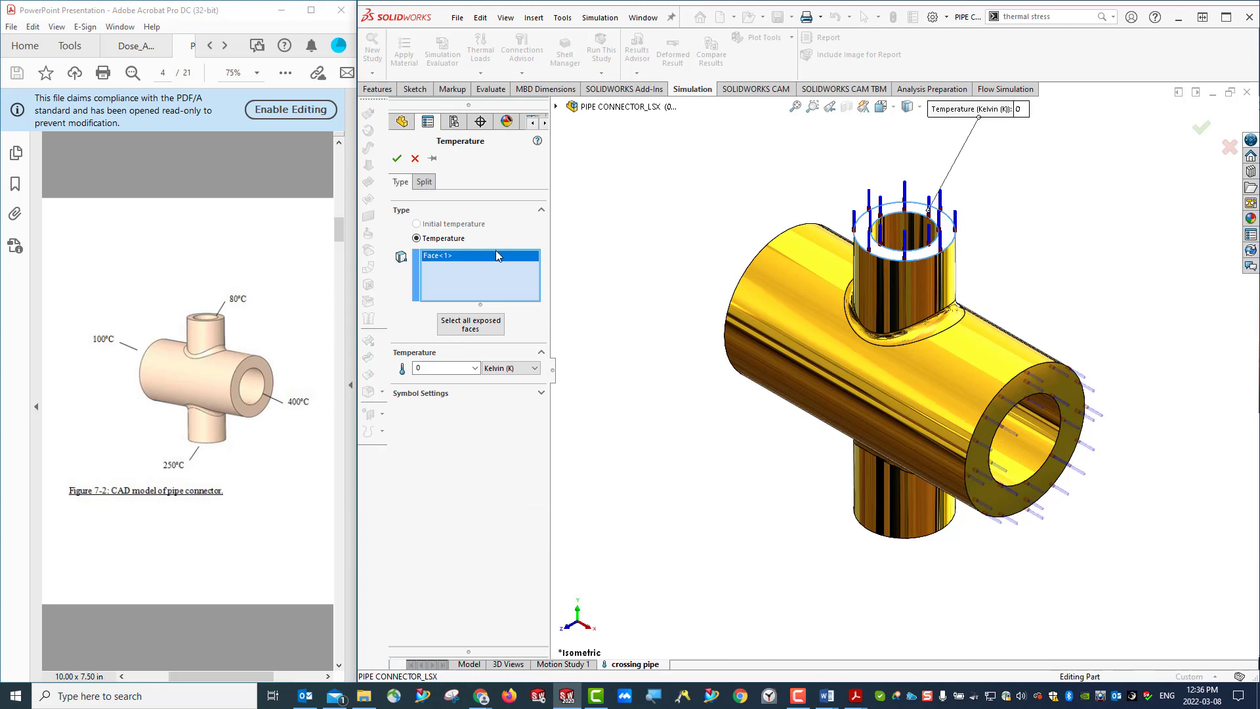
pyautogui.click(505, 369)
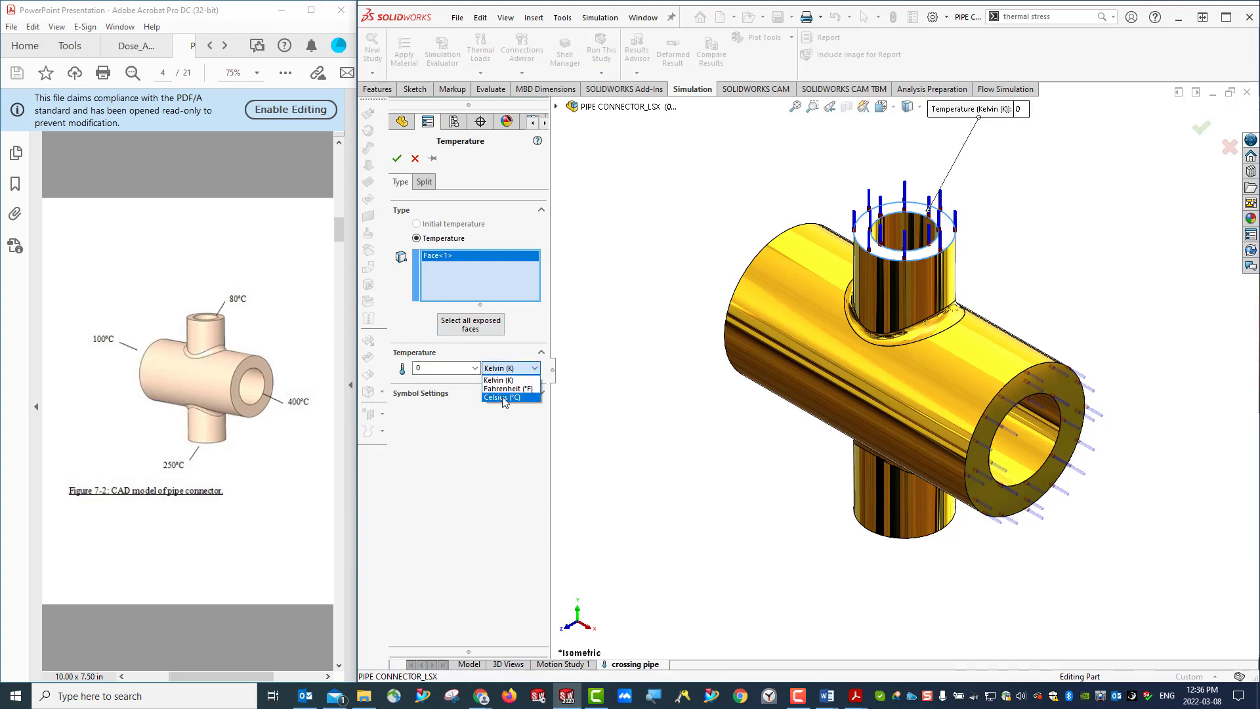
pyautogui.click(506, 389)
pyautogui.doubleClick(431, 367)
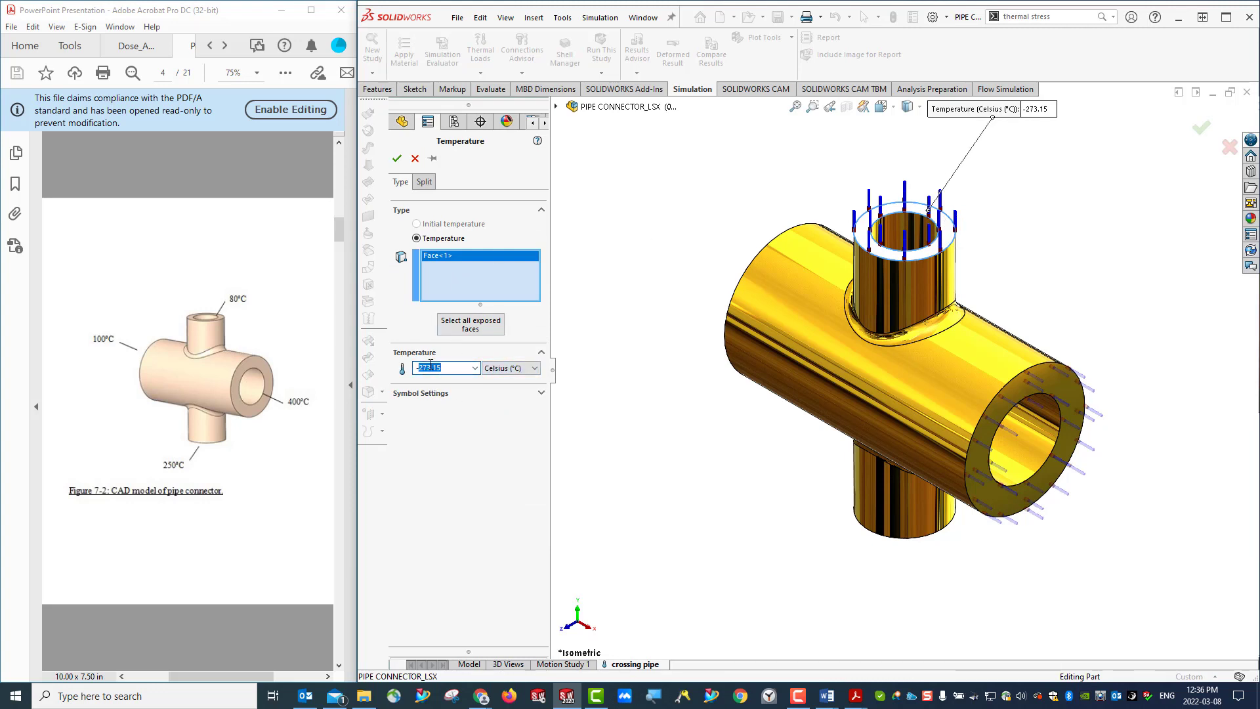
pyautogui.doubleClick(431, 366)
pyautogui.write('-80')
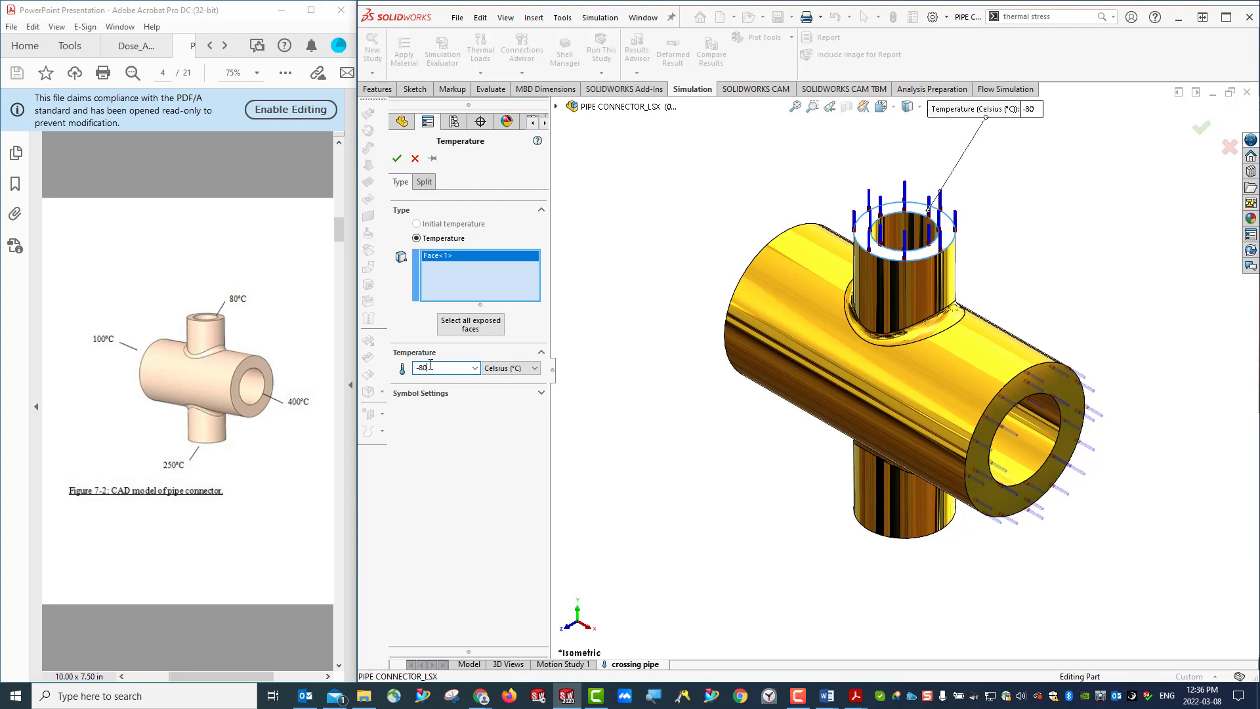
pyautogui.press('Down')
pyautogui.press('Escape')
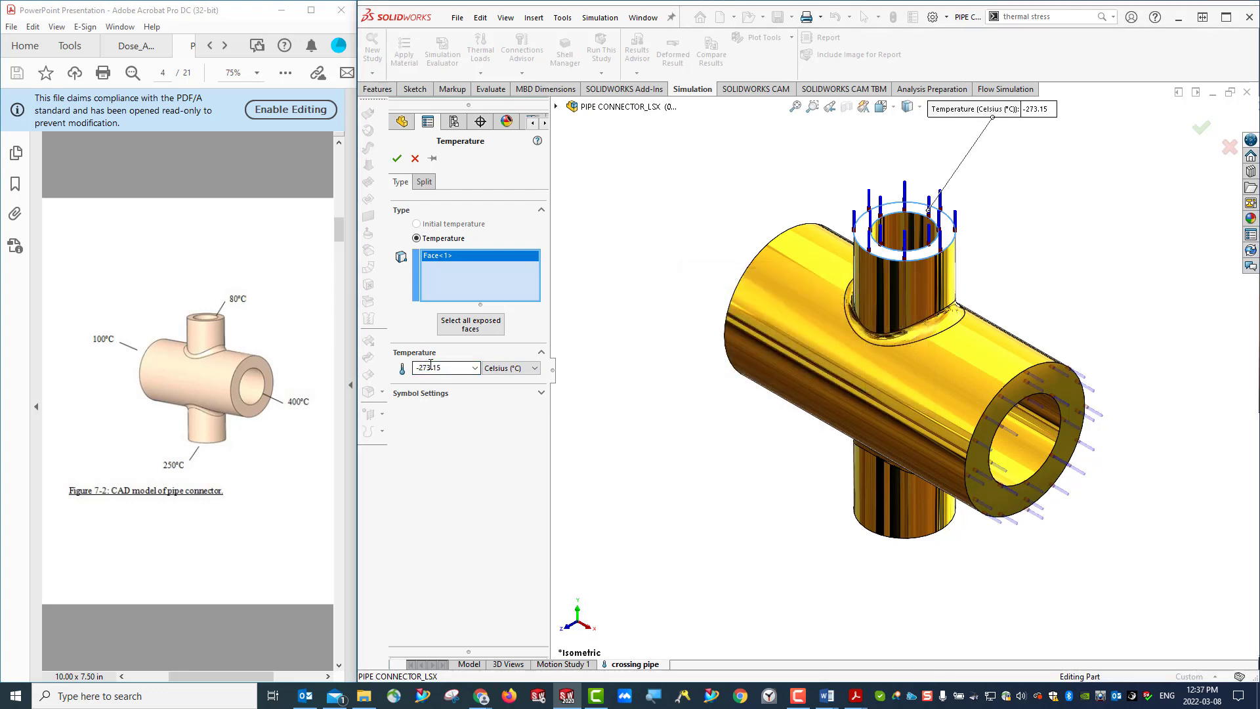
# - Set the upper end face's prescribed temperature to 80 °C and accept the load
pyautogui.doubleClick(447, 363)
pyautogui.write('80')
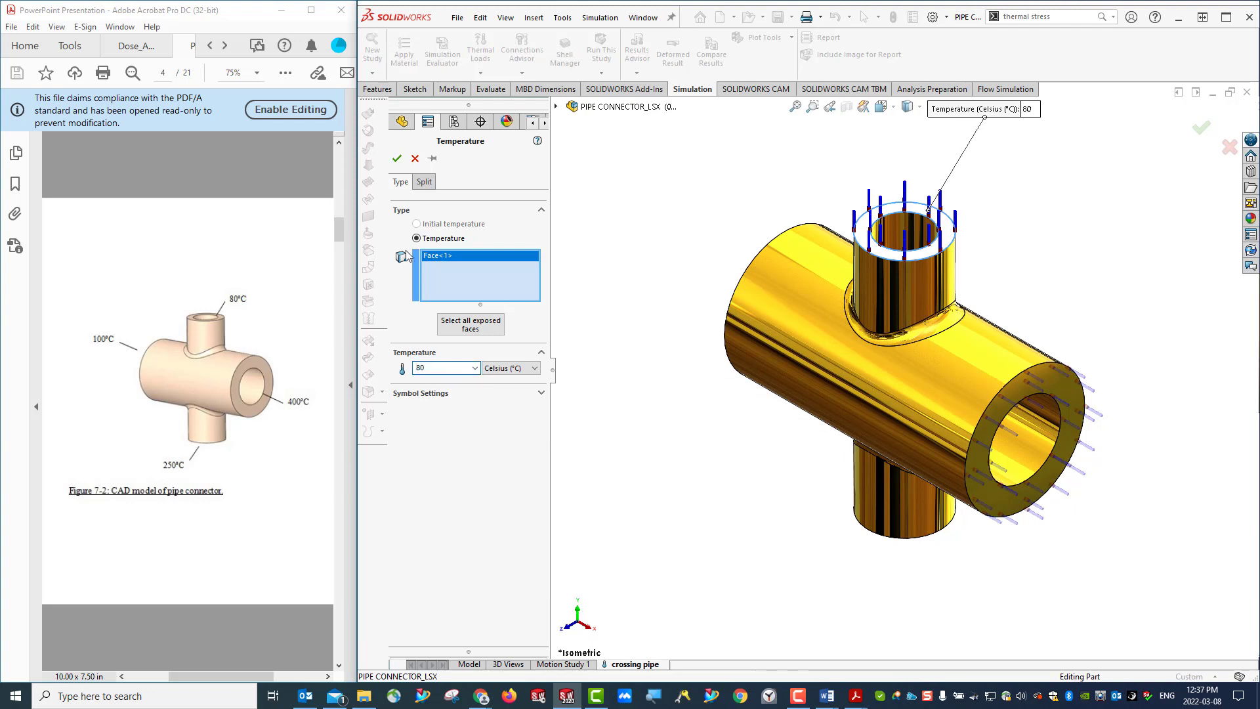
pyautogui.click(396, 158)
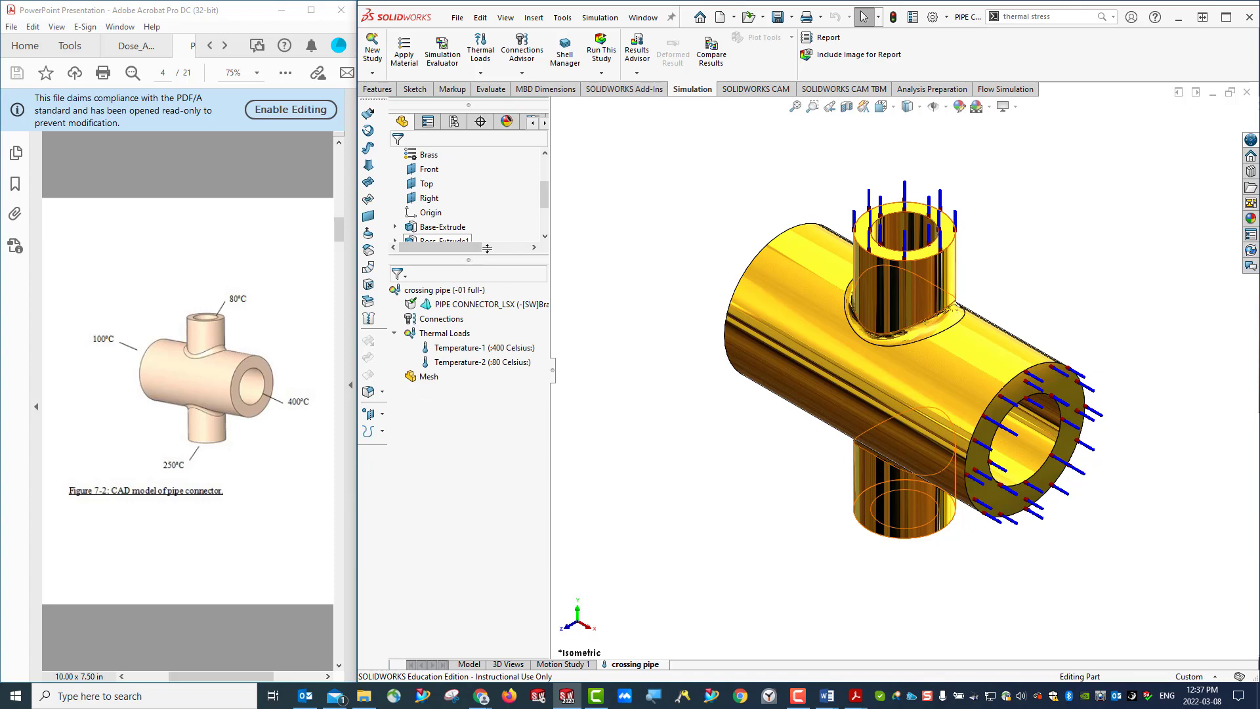
# - Add a prescribed temperature of 100 °C to the large pipe's rear end face
pyautogui.rightClick(445, 335)
pyautogui.click(463, 342)
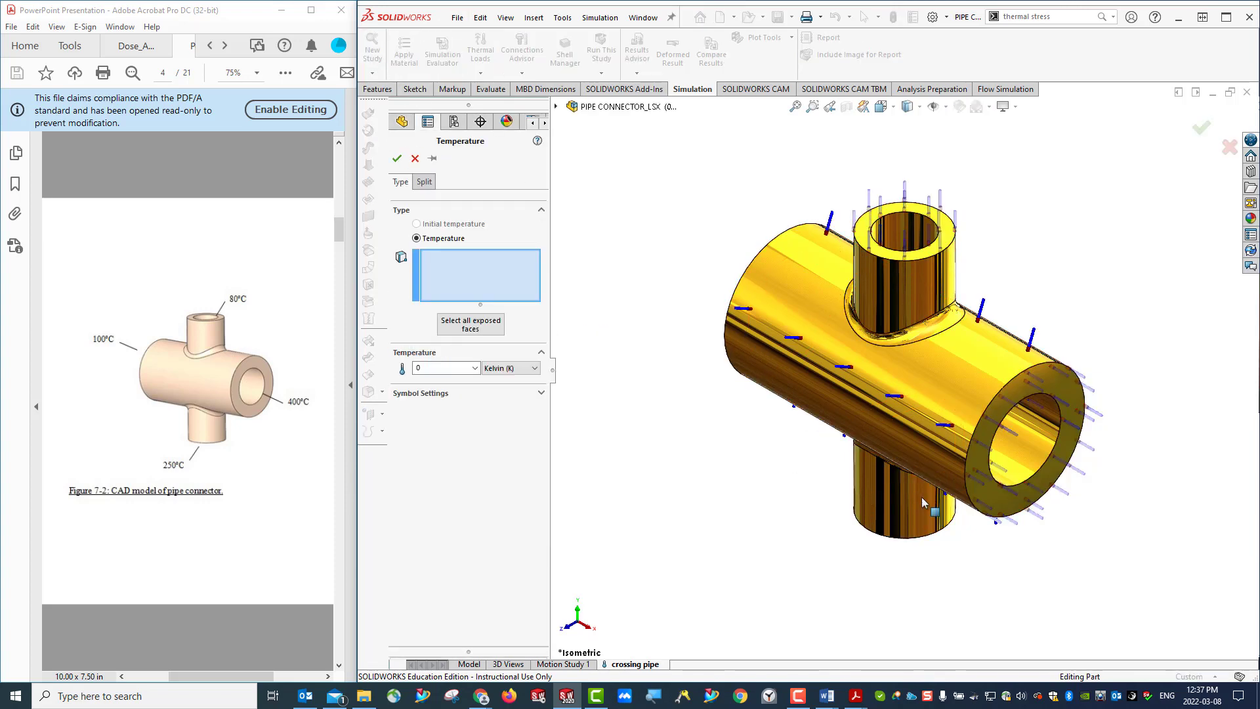
pyautogui.moveTo(922, 501); pyautogui.dragTo(794, 274, button='middle')
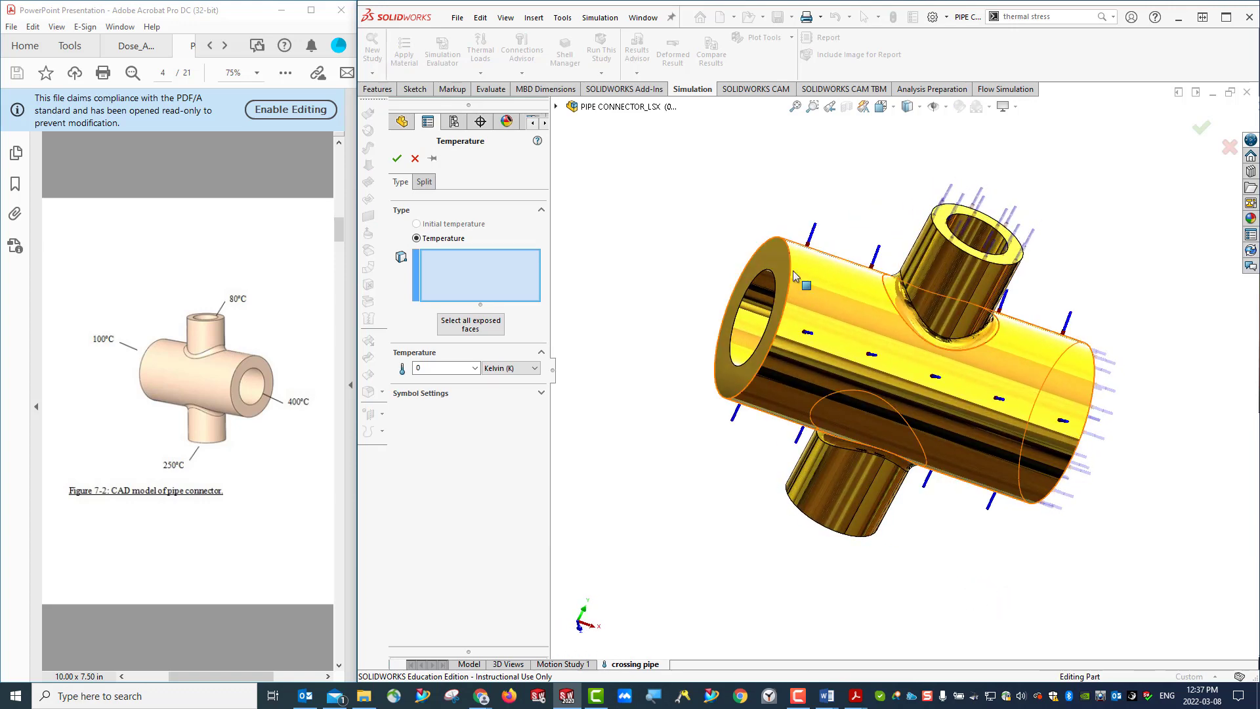
pyautogui.click(791, 275)
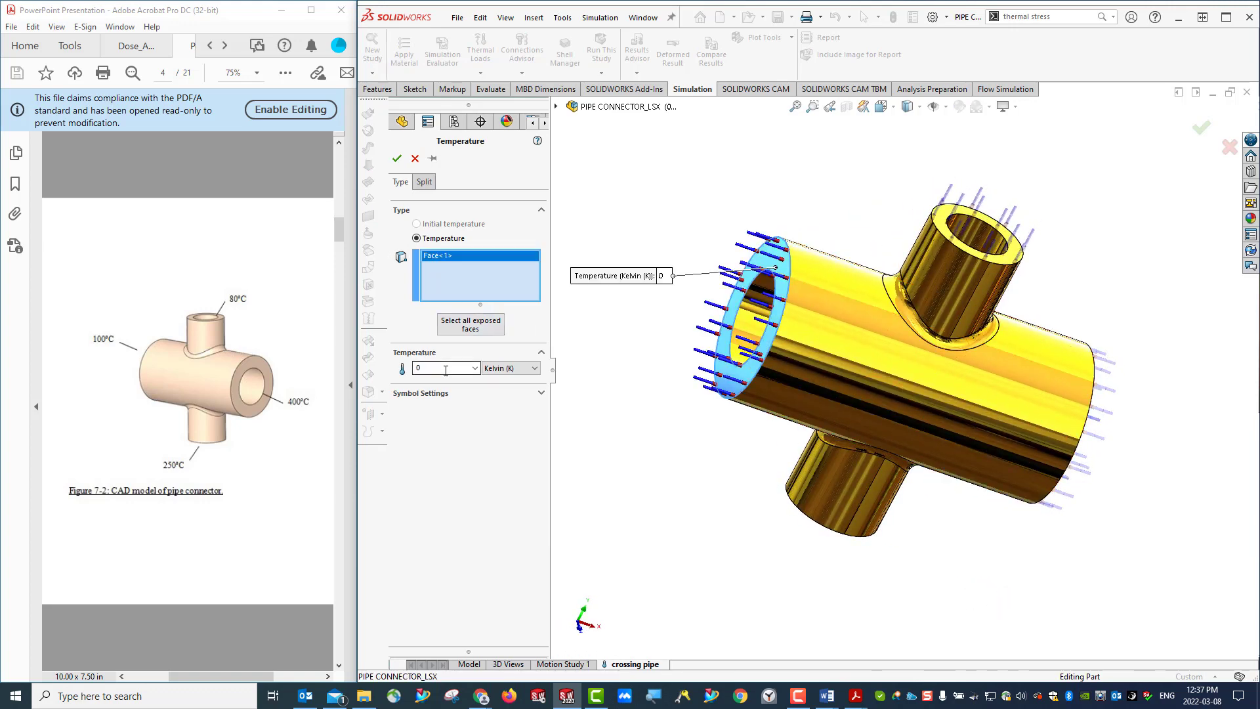
pyautogui.click(519, 368)
pyautogui.click(505, 392)
pyautogui.doubleClick(450, 367)
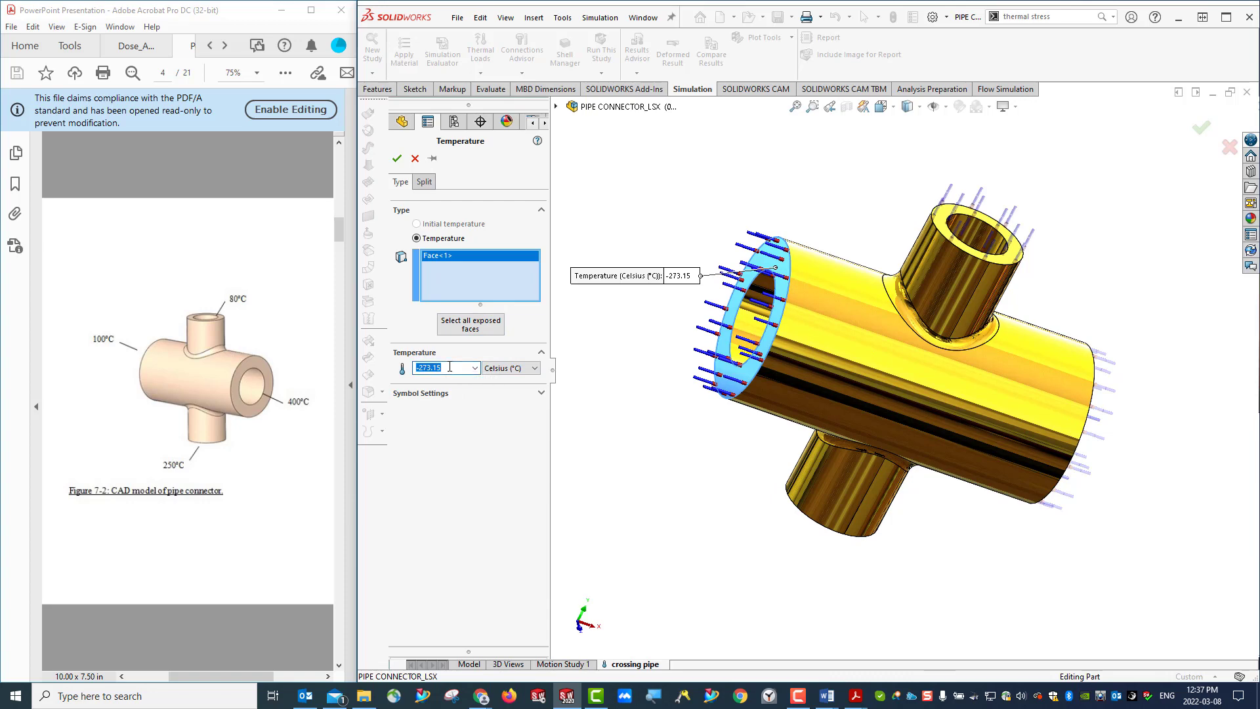
pyautogui.write('100')
pyautogui.click(397, 158)
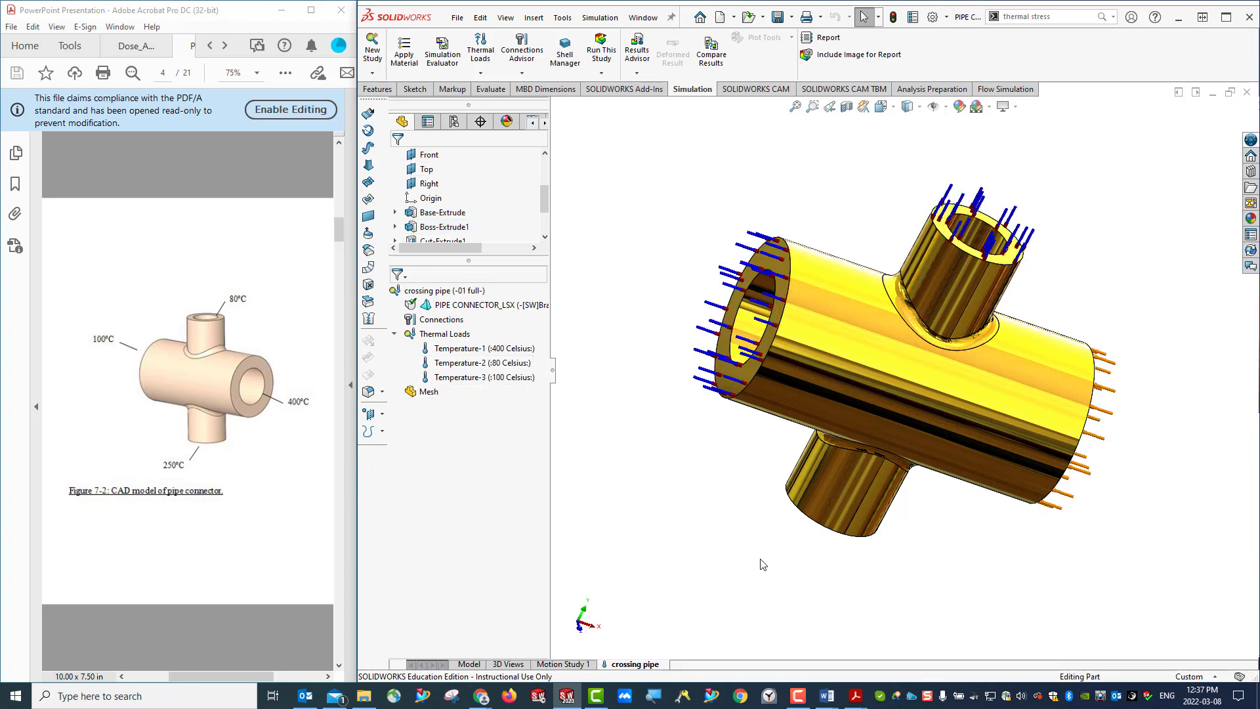
# - Add a prescribed temperature of 250 °C to the small pipe's lower end face
pyautogui.moveTo(886, 576); pyautogui.dragTo(870, 481, button='middle')
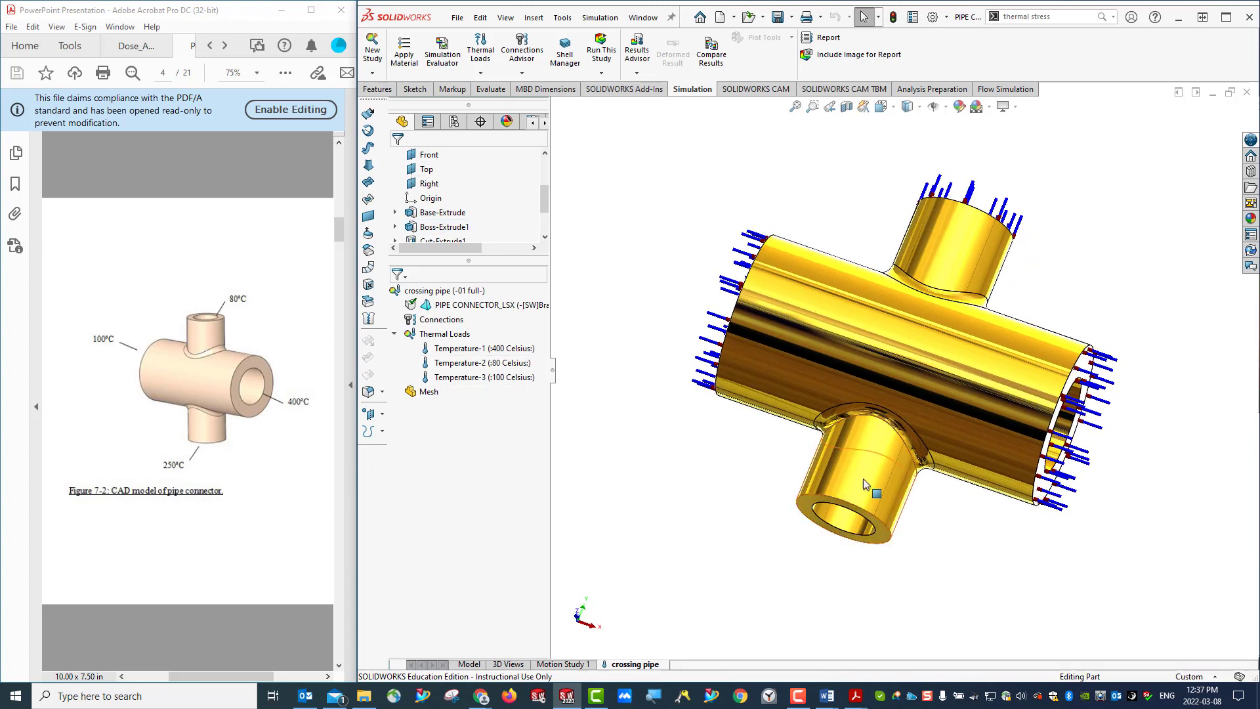
pyautogui.rightClick(826, 504)
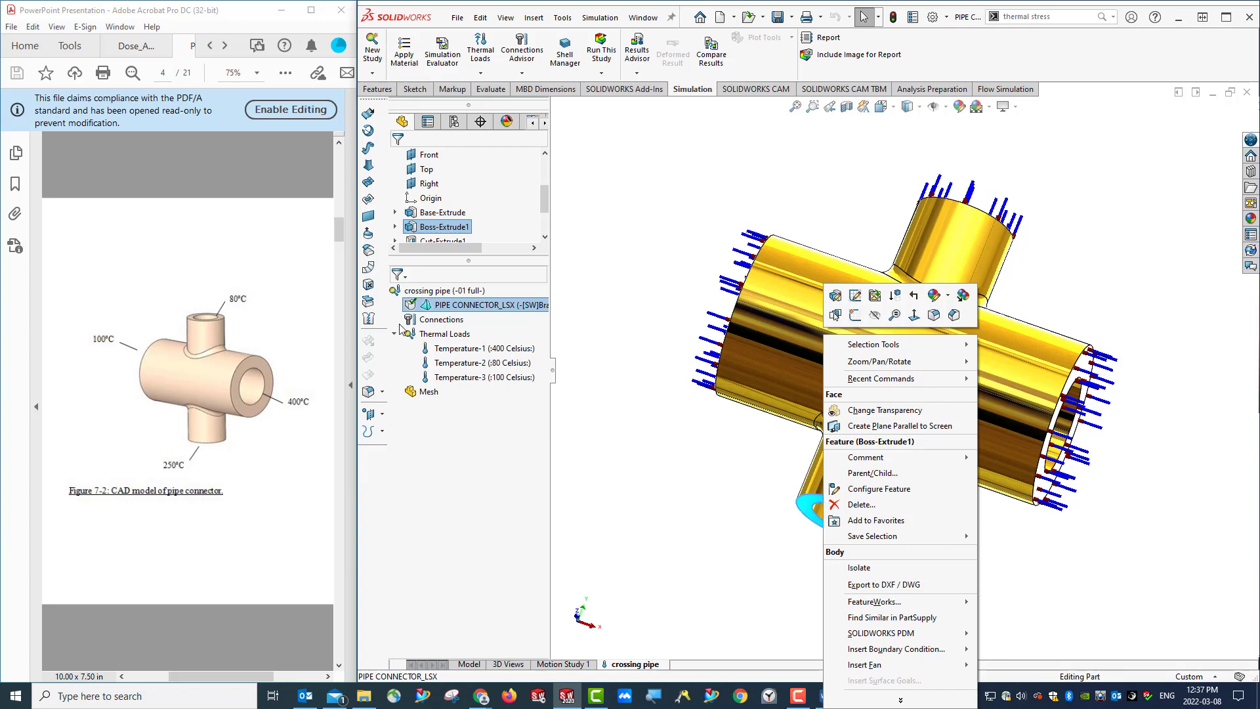
pyautogui.rightClick(444, 337)
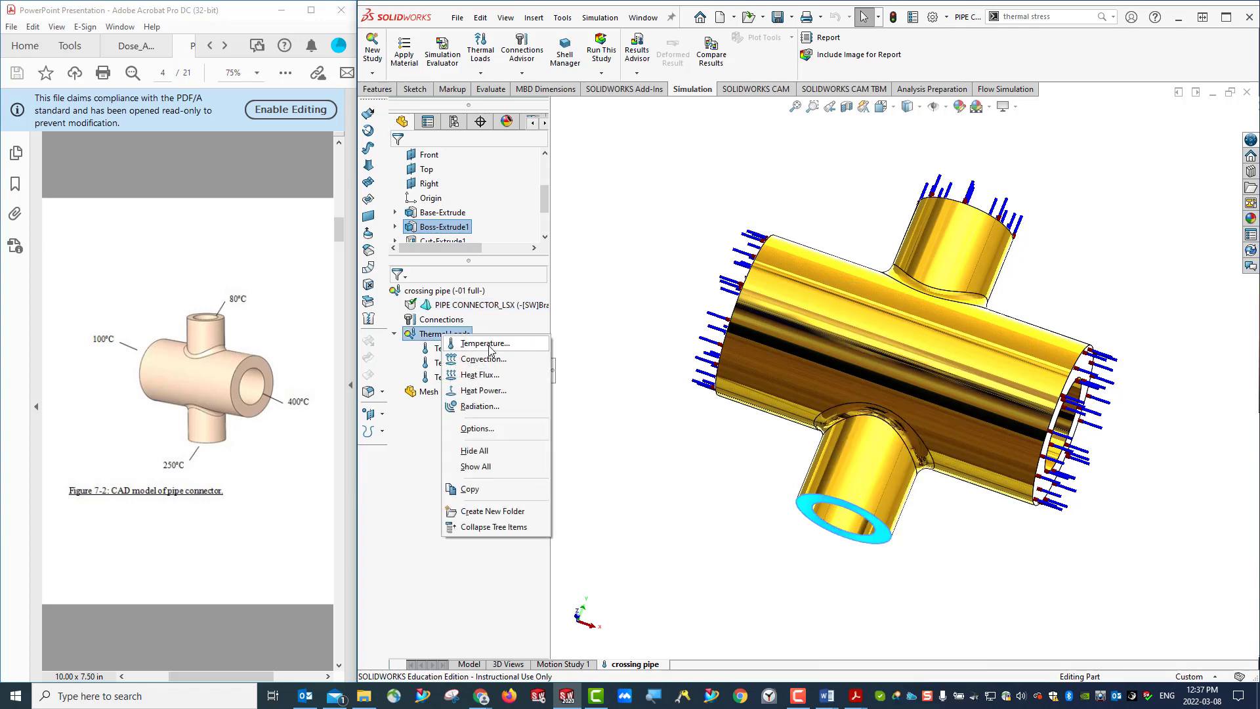
pyautogui.click(486, 344)
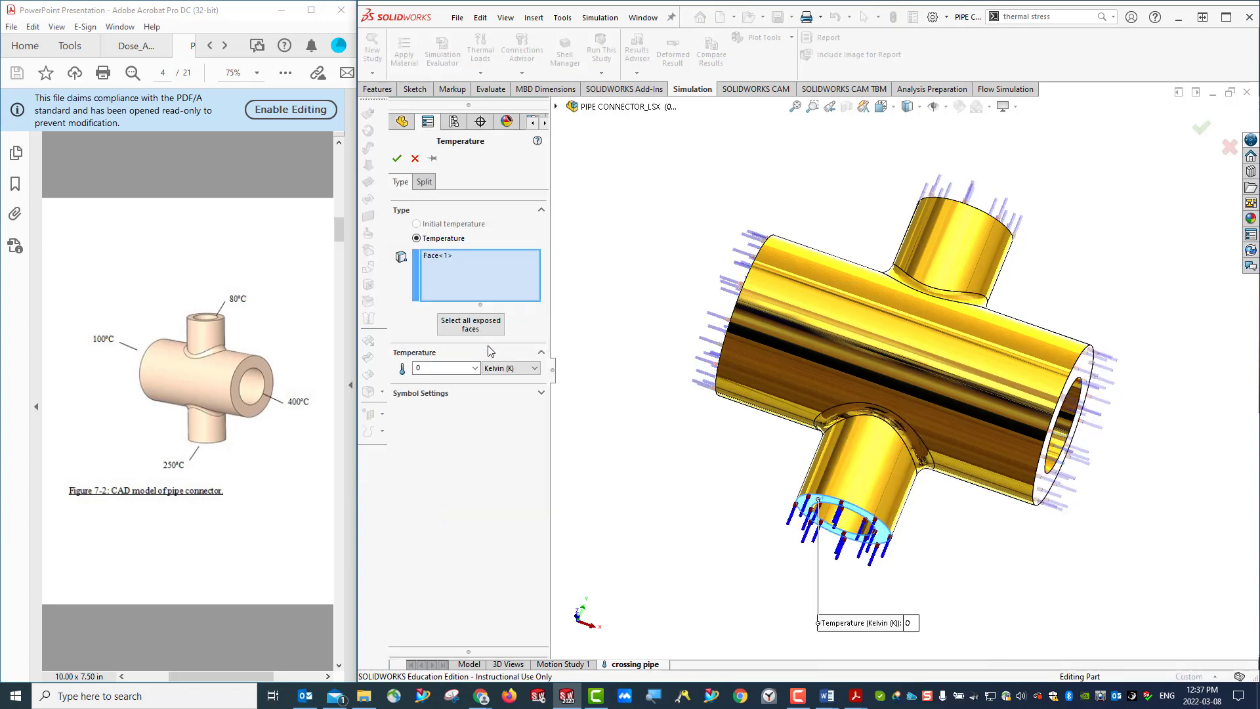
pyautogui.click(433, 370)
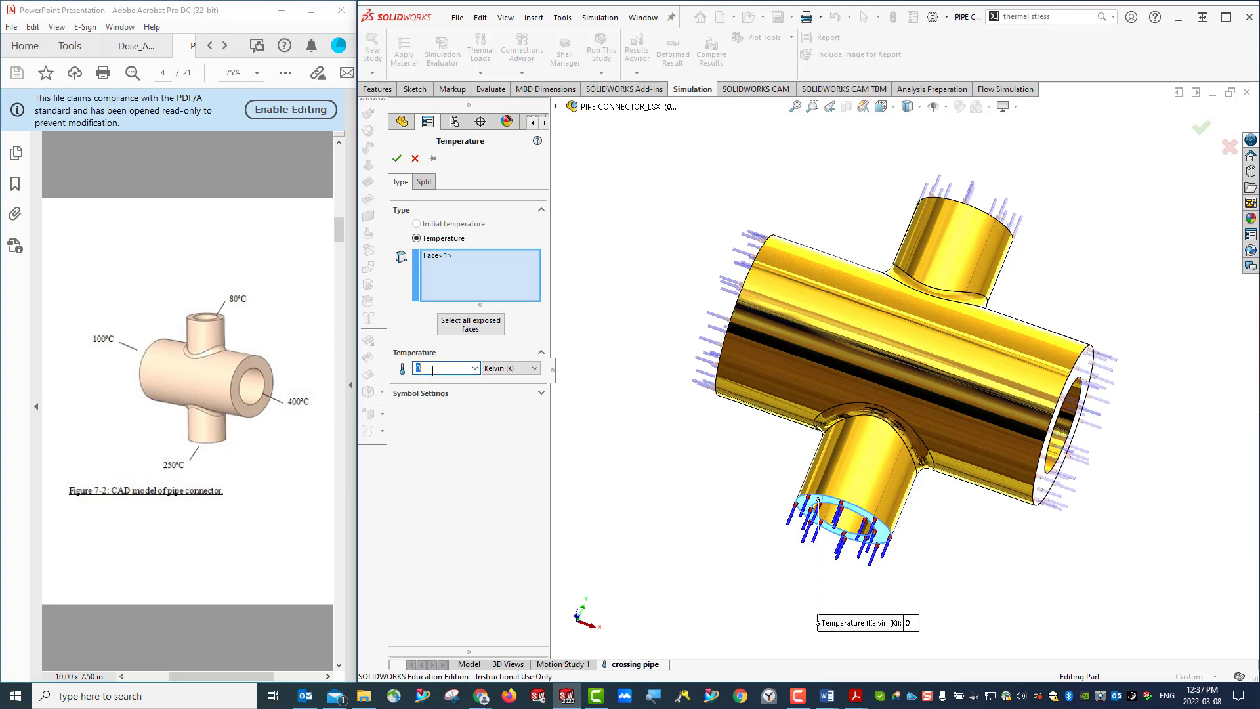
pyautogui.click(511, 371)
pyautogui.click(512, 398)
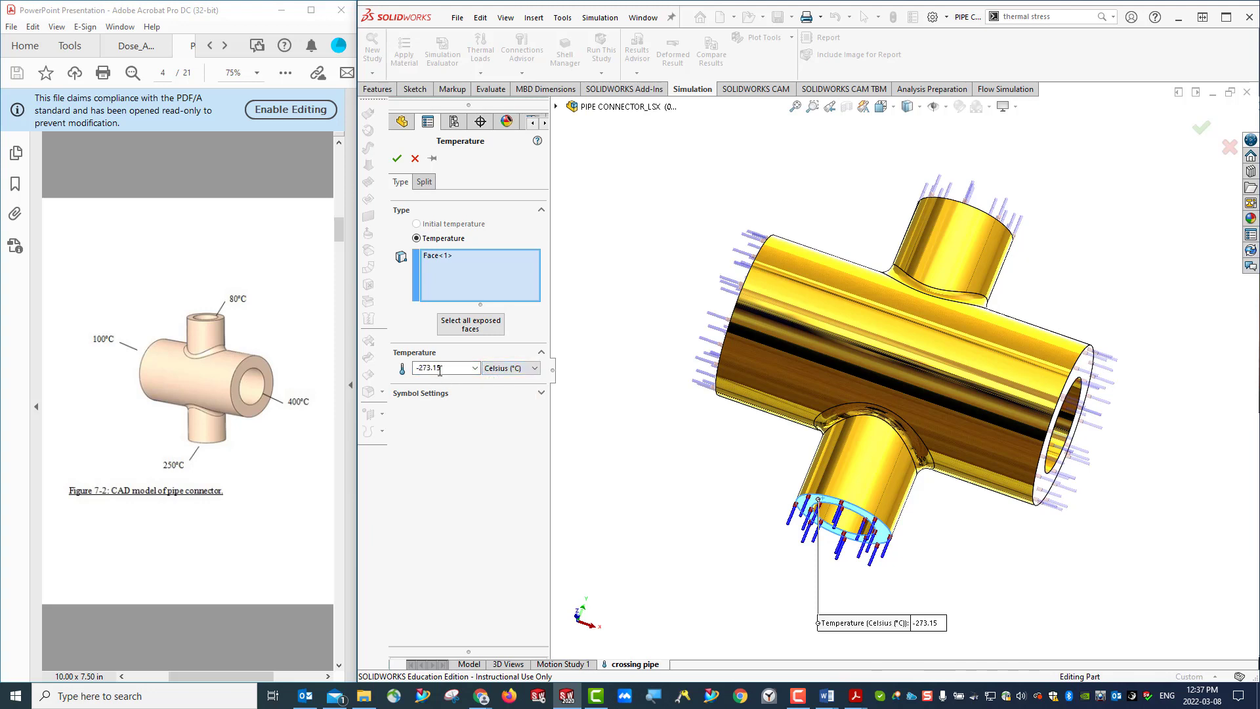
pyautogui.doubleClick(448, 367)
pyautogui.press('BackSpace')
pyautogui.write('250')
pyautogui.click(397, 158)
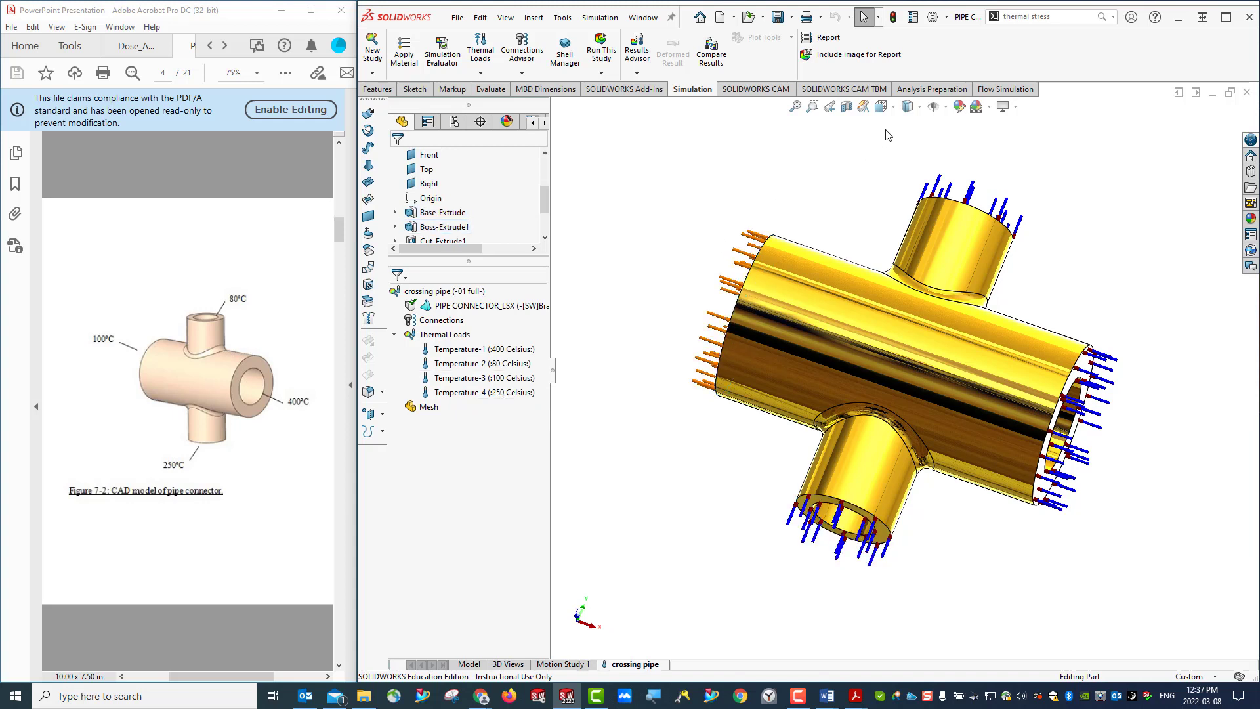
# - Show the pipe connector in isometric view and bring up the handout's mesh settings figure on page 7
pyautogui.click(881, 107)
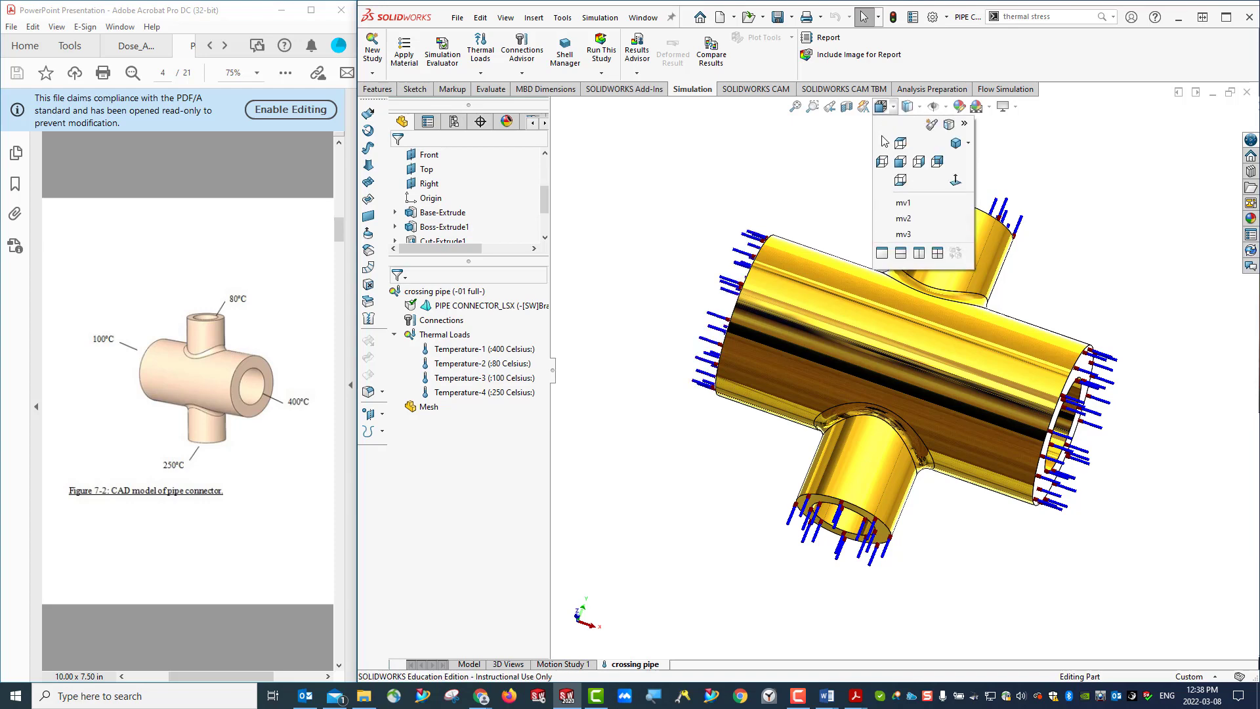
pyautogui.click(956, 145)
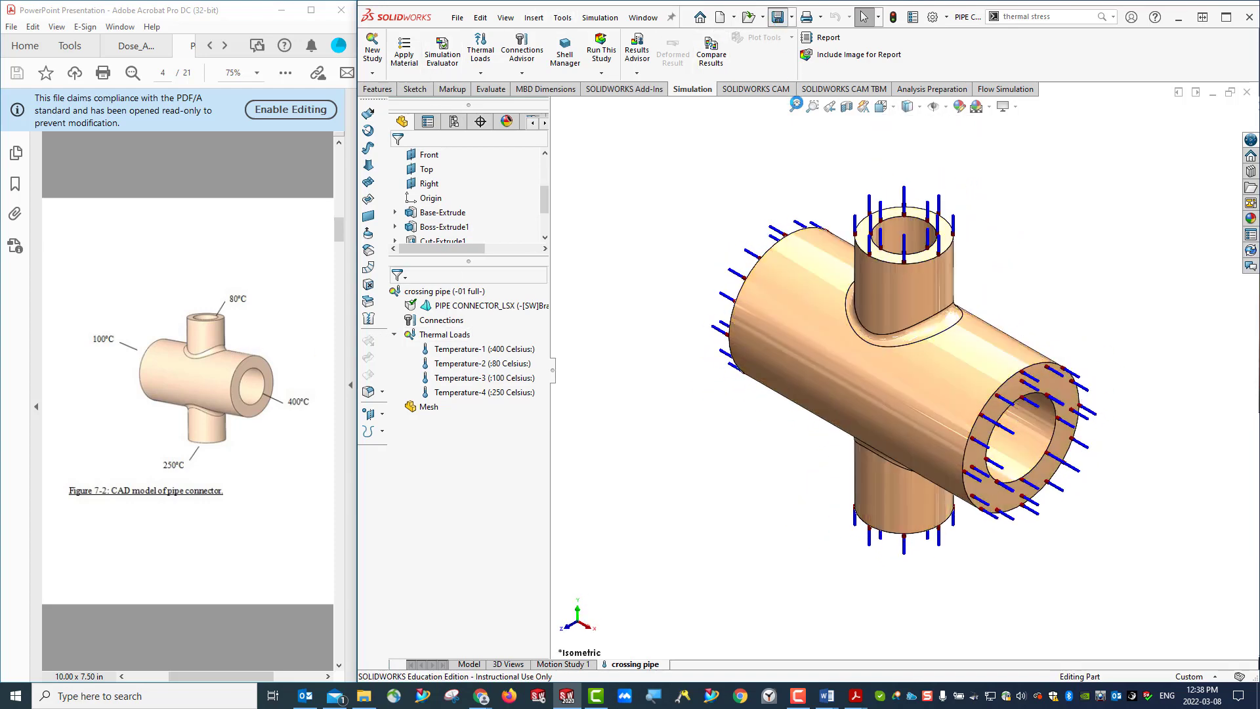
pyautogui.scroll(-2, 161, 466)
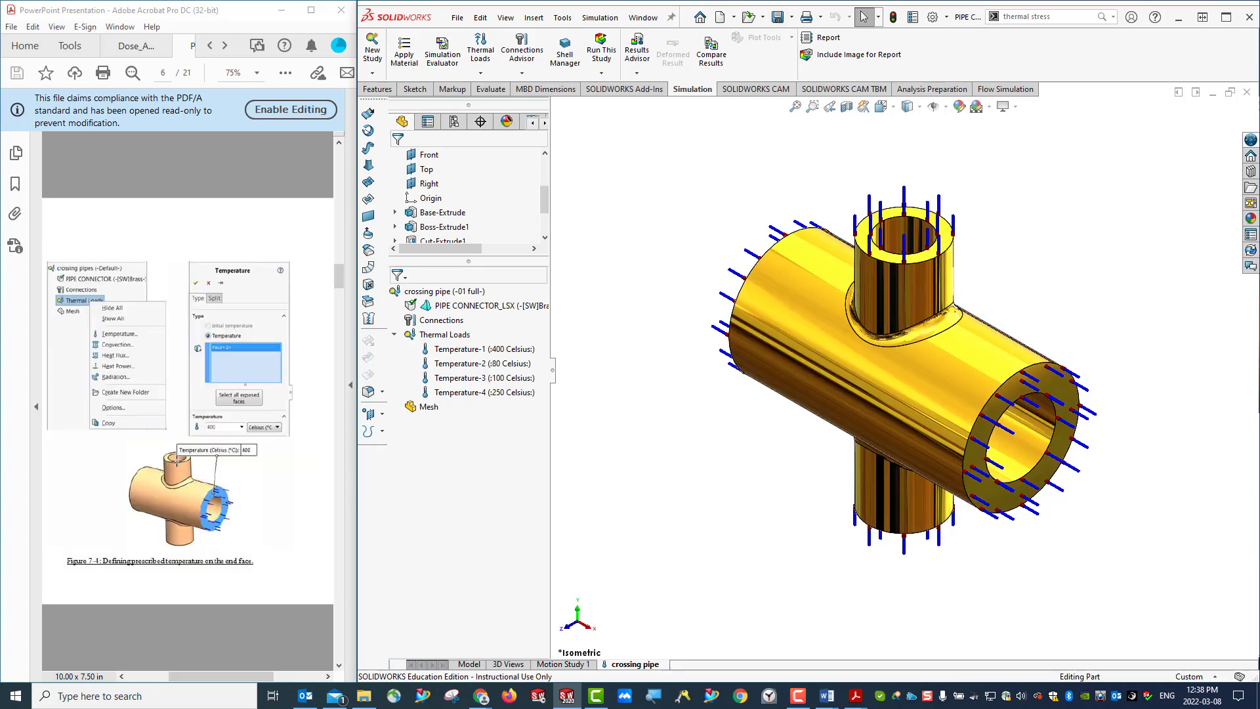
pyautogui.scroll(1, 176, 462)
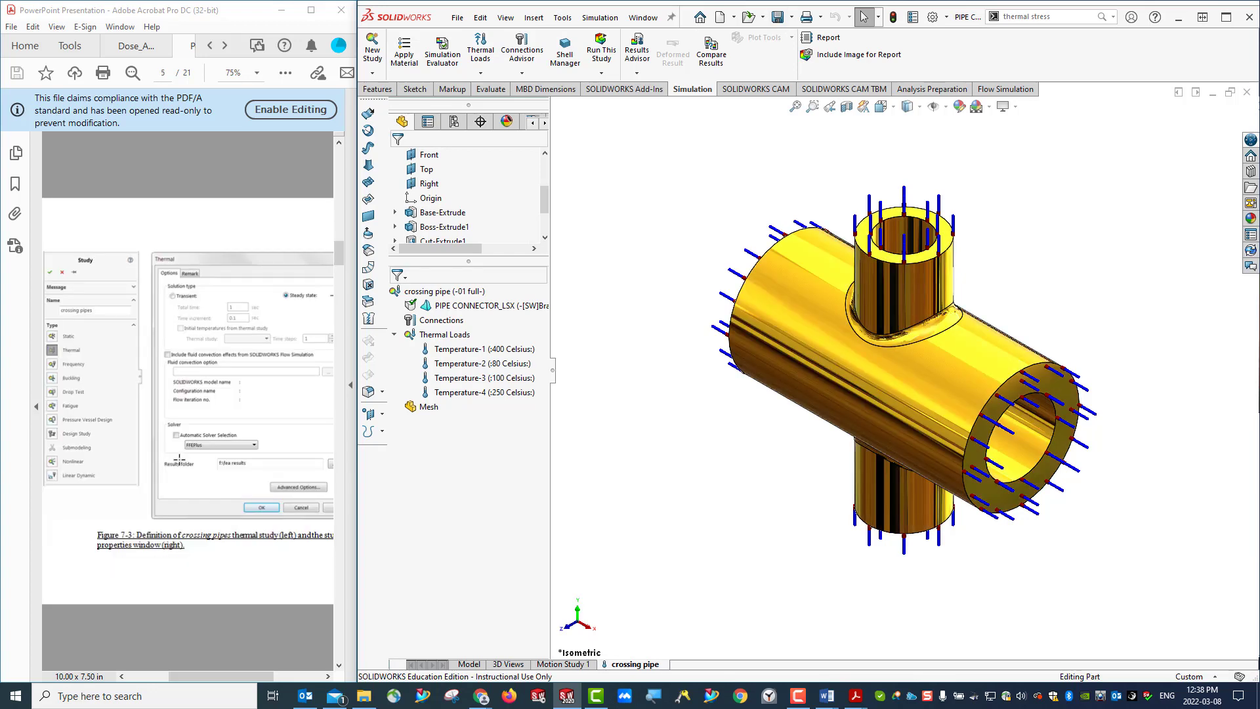
pyautogui.scroll(-2, 216, 453)
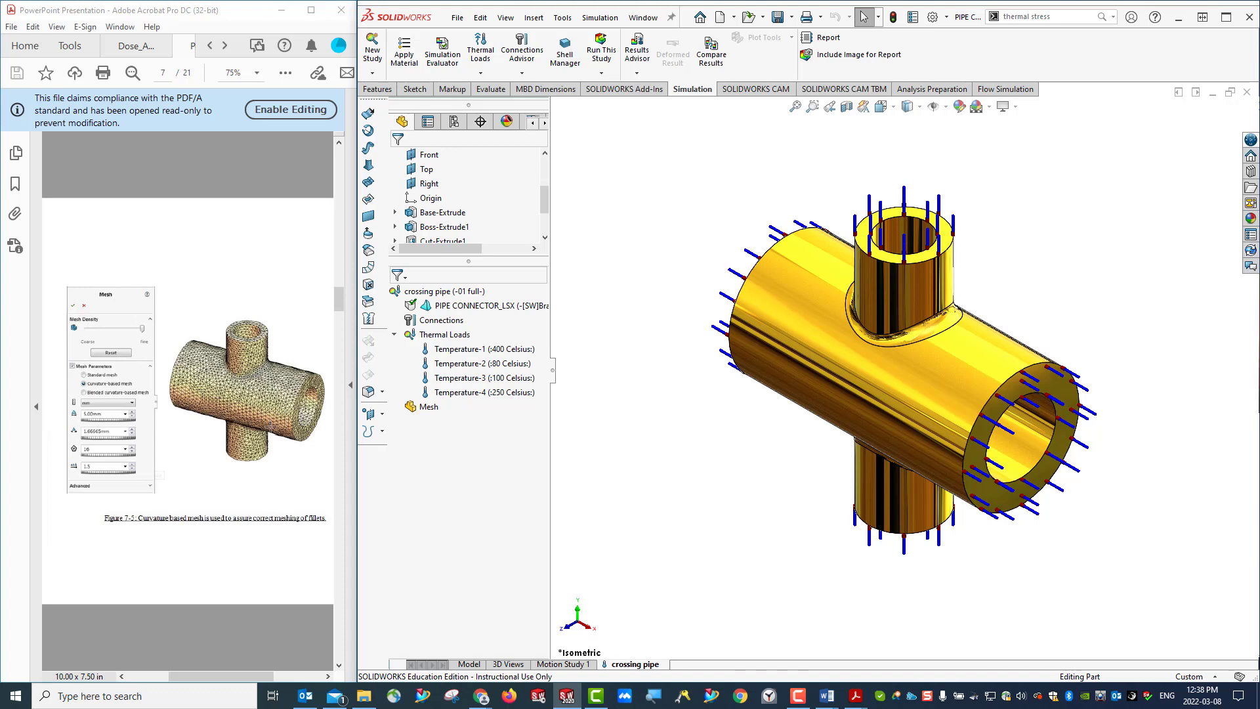
# - Start a new mesh for the thermal study with density moved to Fine and curvature-based mesh selected
pyautogui.rightClick(427, 406)
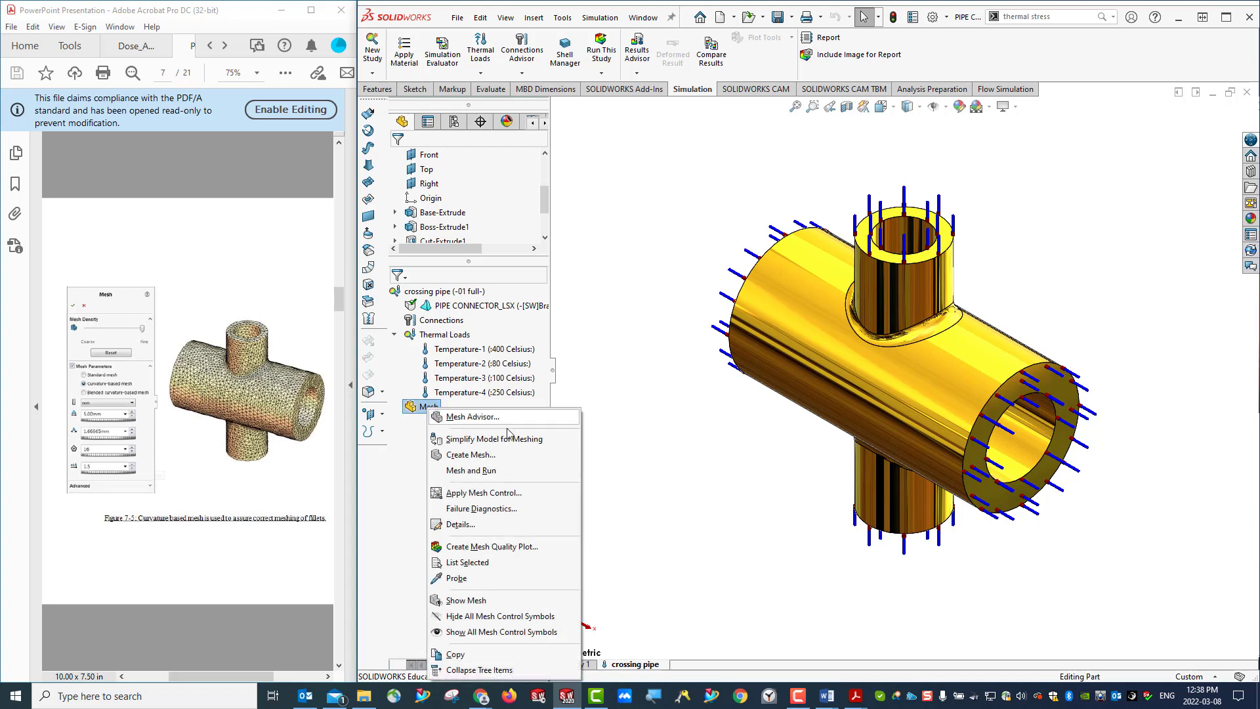
pyautogui.click(468, 454)
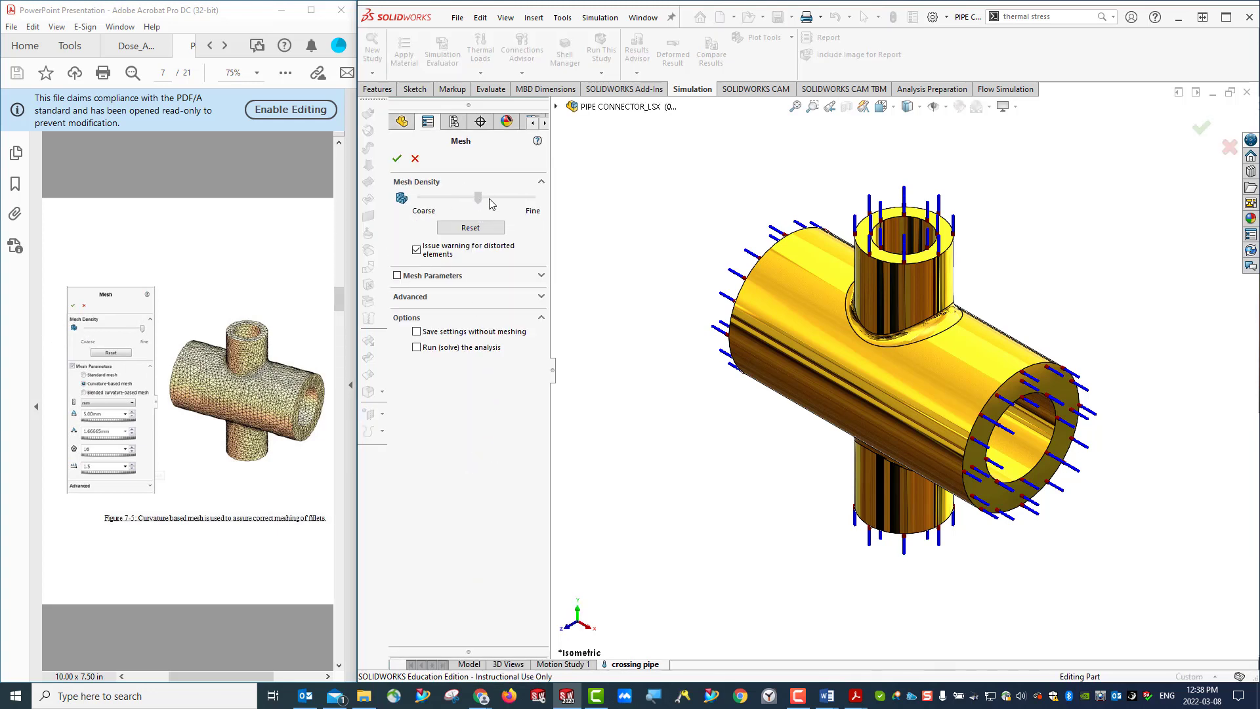
pyautogui.moveTo(490, 200); pyautogui.dragTo(543, 204)
pyautogui.click(468, 301)
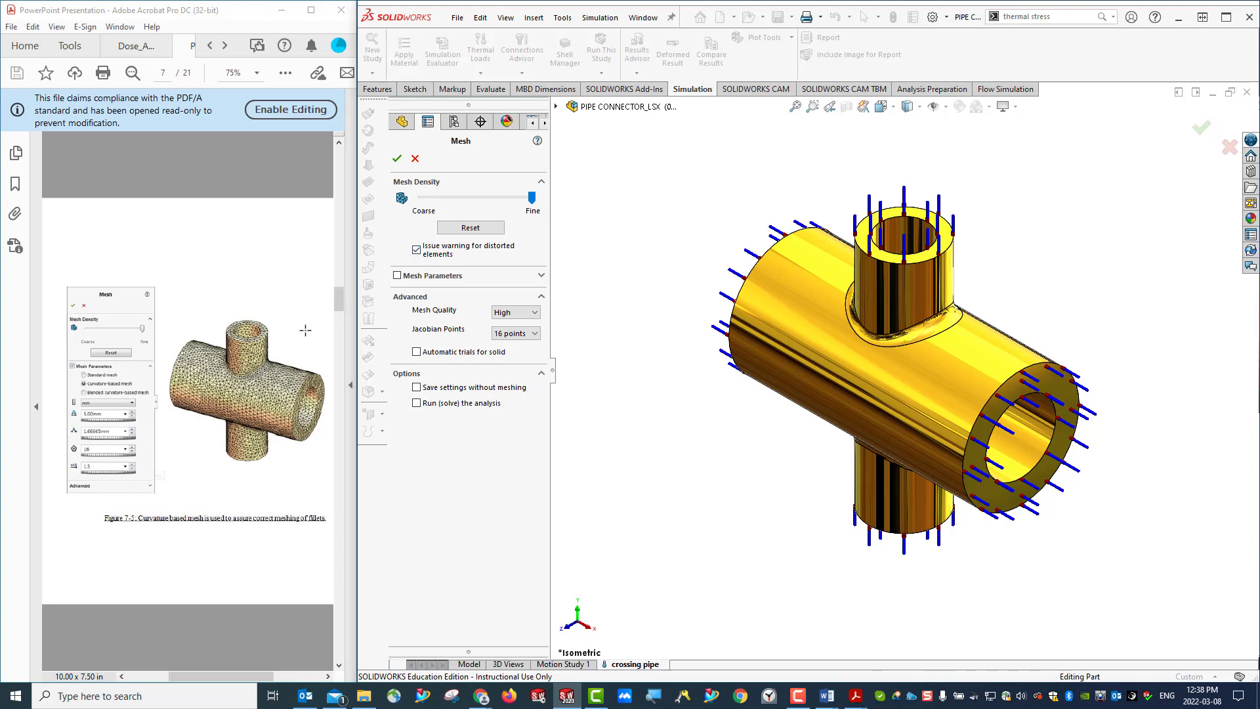
pyautogui.click(470, 276)
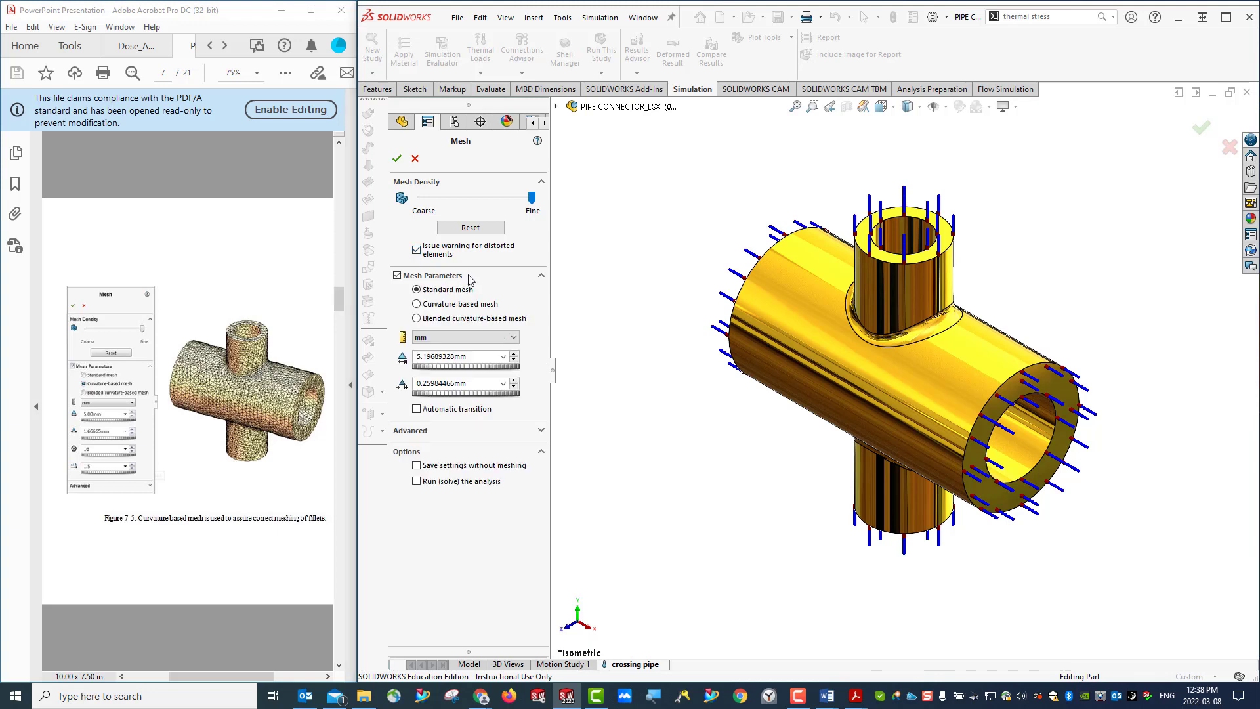
pyautogui.click(417, 305)
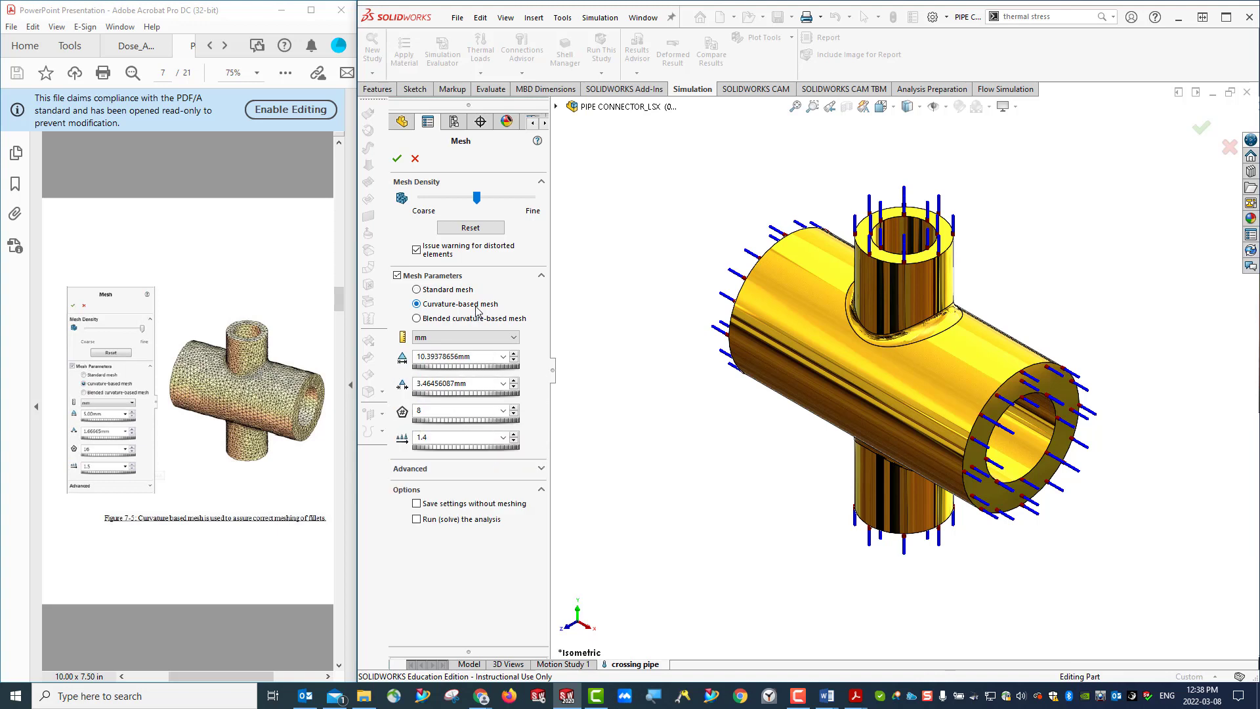
# - Set the maximum element size to 5 mm, adjust the minimum number of elements in a circle, and generate the mesh
pyautogui.doubleClick(436, 357)
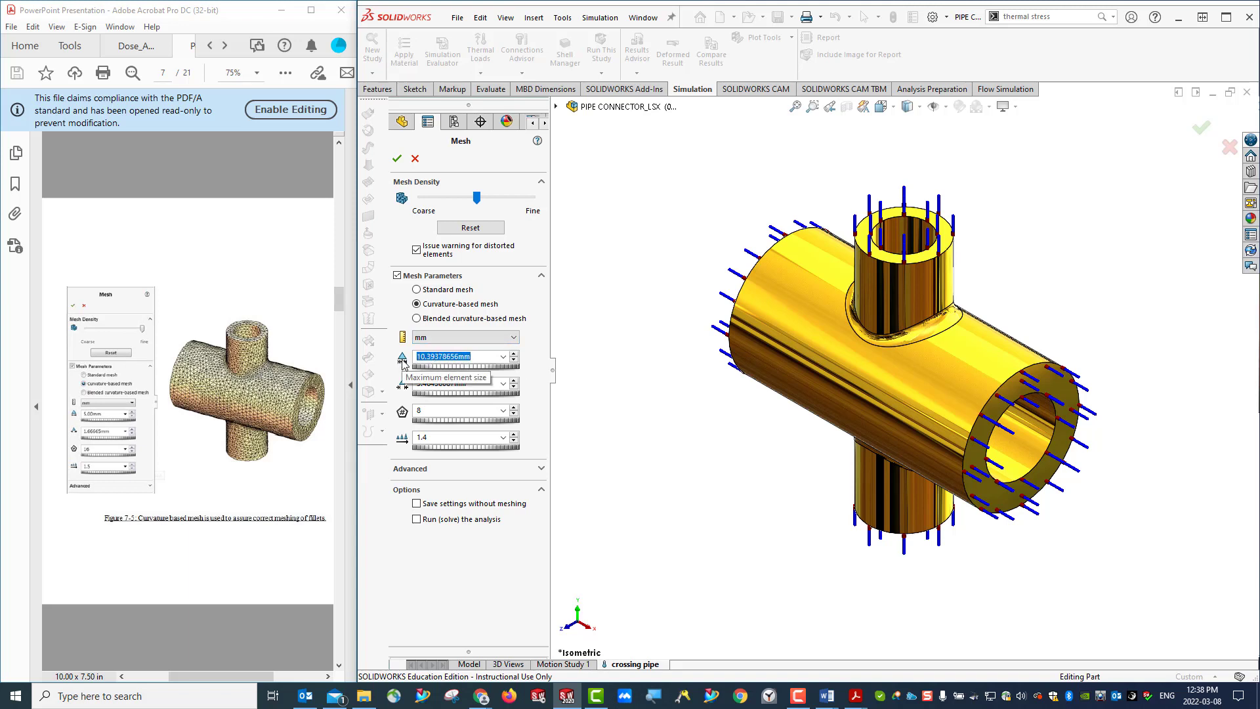
pyautogui.write('5')
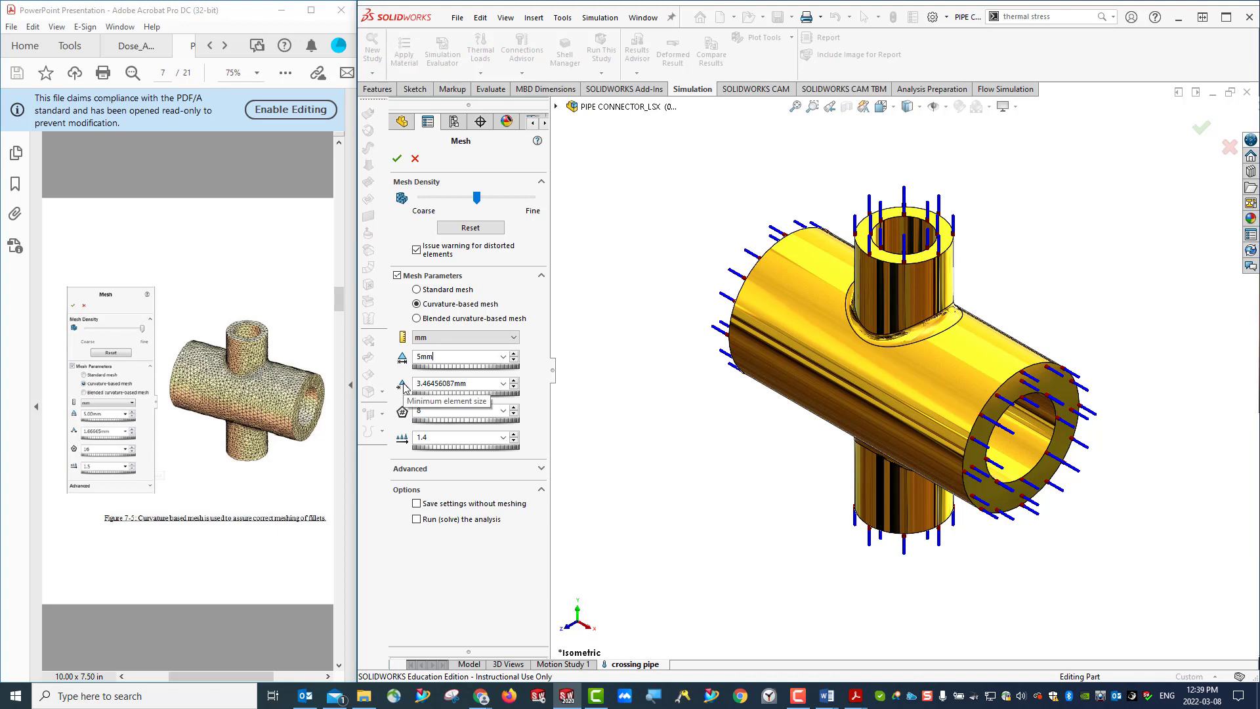
pyautogui.click(460, 384)
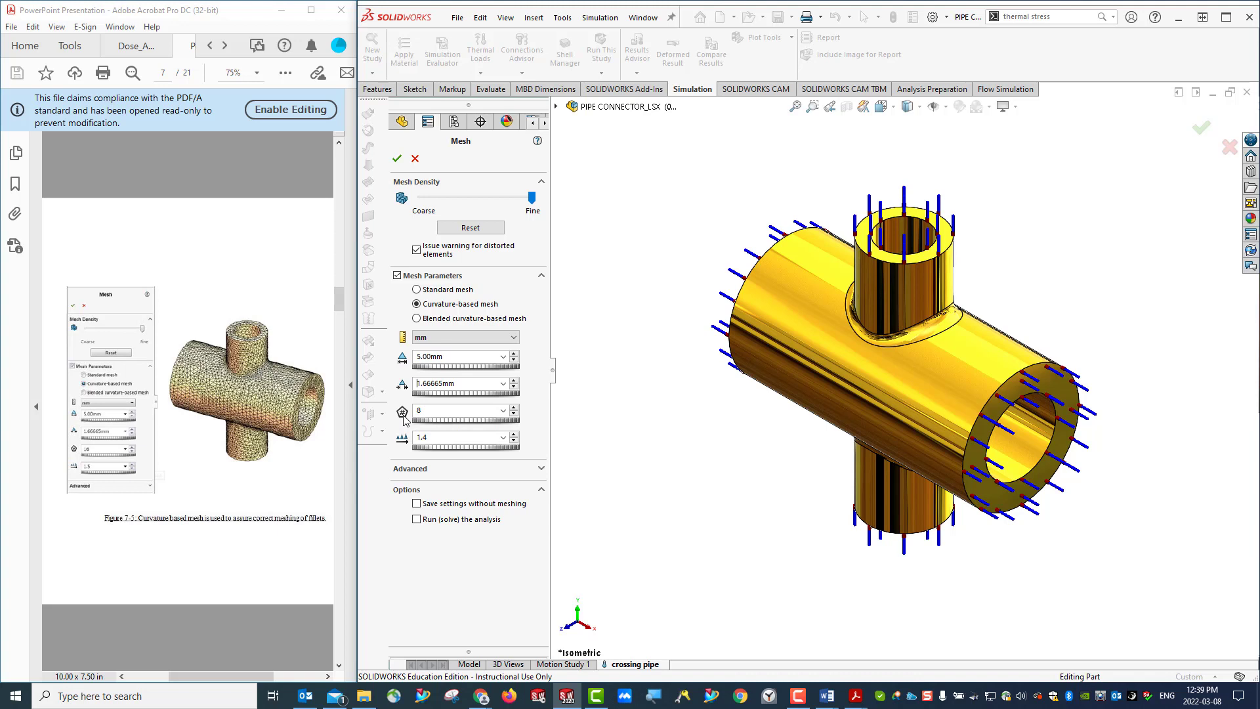
pyautogui.doubleClick(418, 411)
pyautogui.write('1')
pyautogui.click(397, 160)
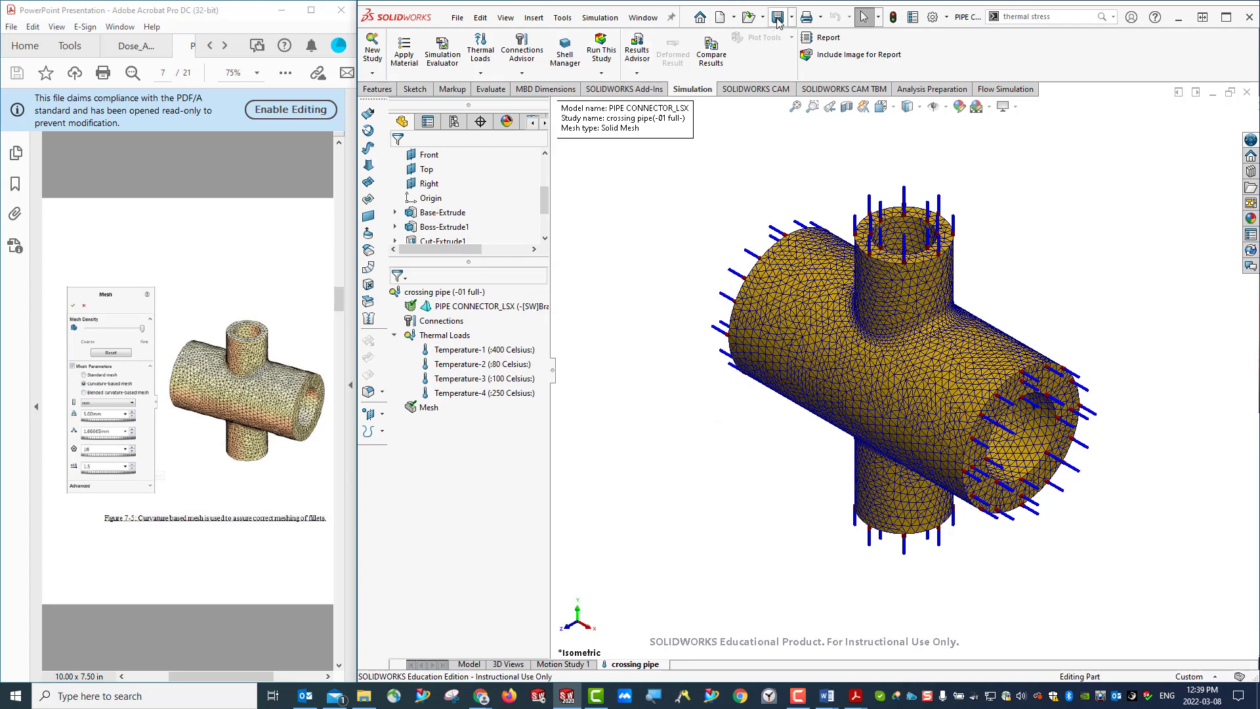
# - Bring up the handout's thermal plot figure on page 8 and run the crossing pipe thermal study
pyautogui.scroll(-2, 238, 394)
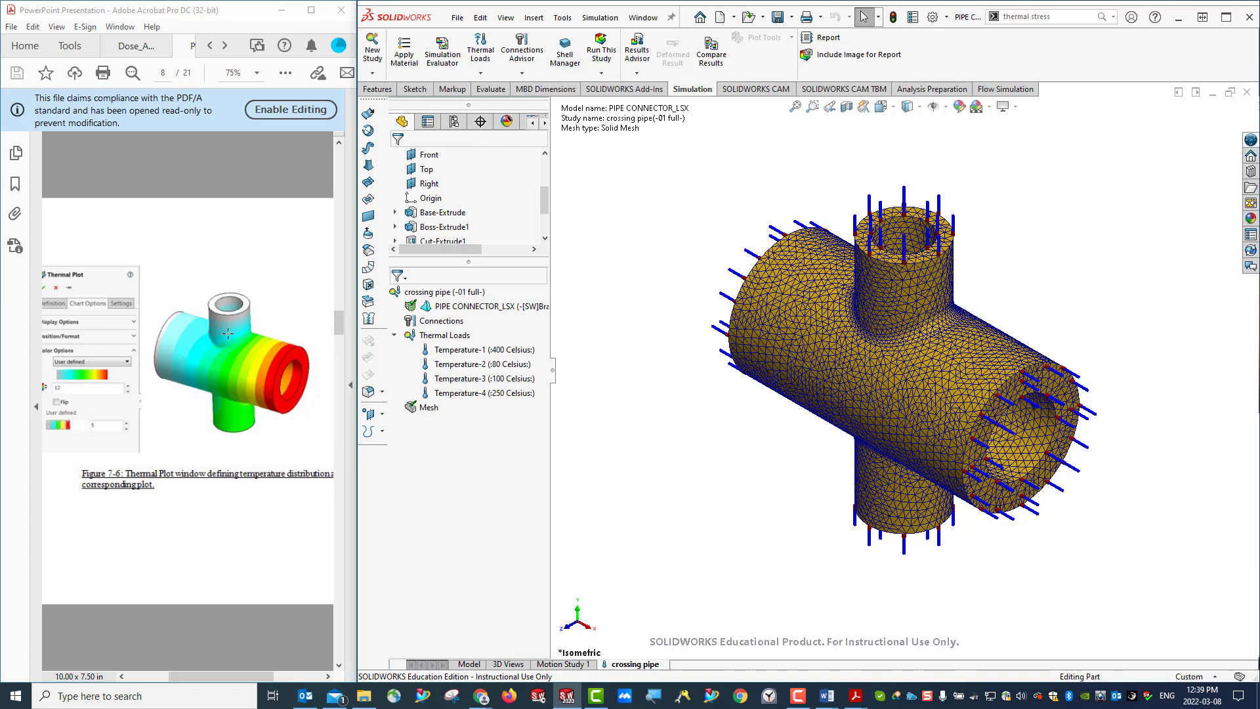
pyautogui.click(182, 683)
pyautogui.moveTo(182, 683); pyautogui.dragTo(143, 683)
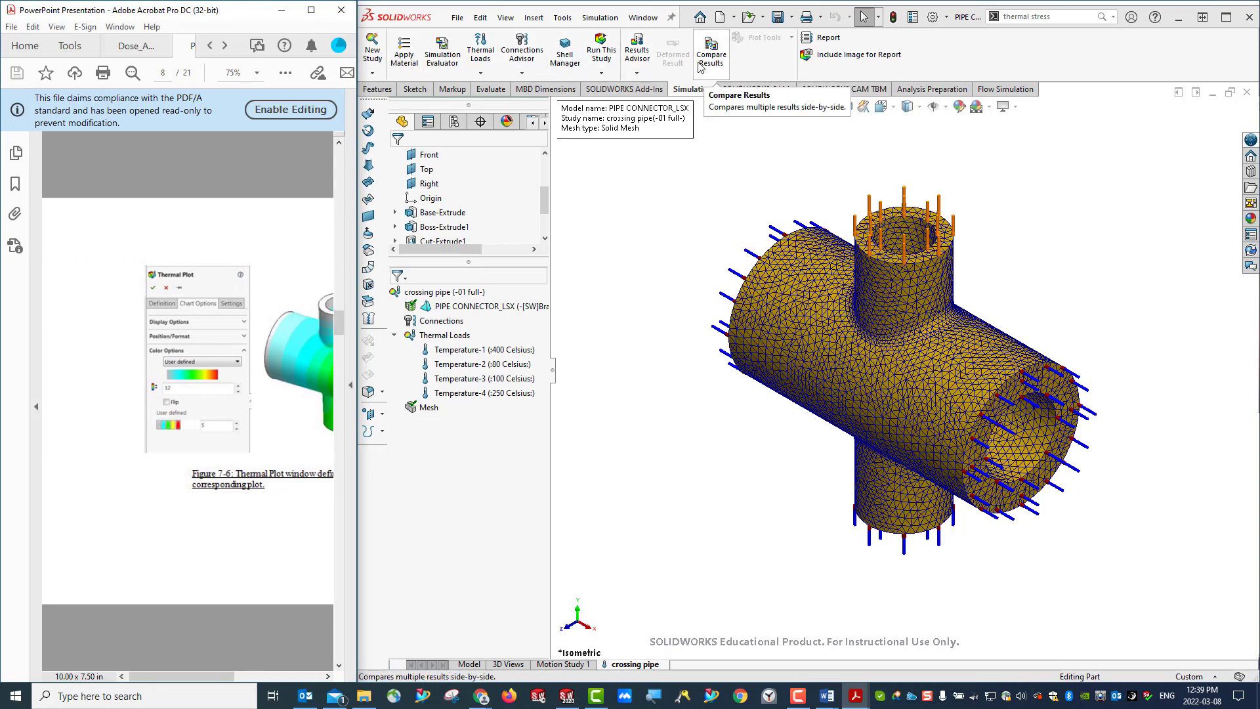
pyautogui.click(602, 52)
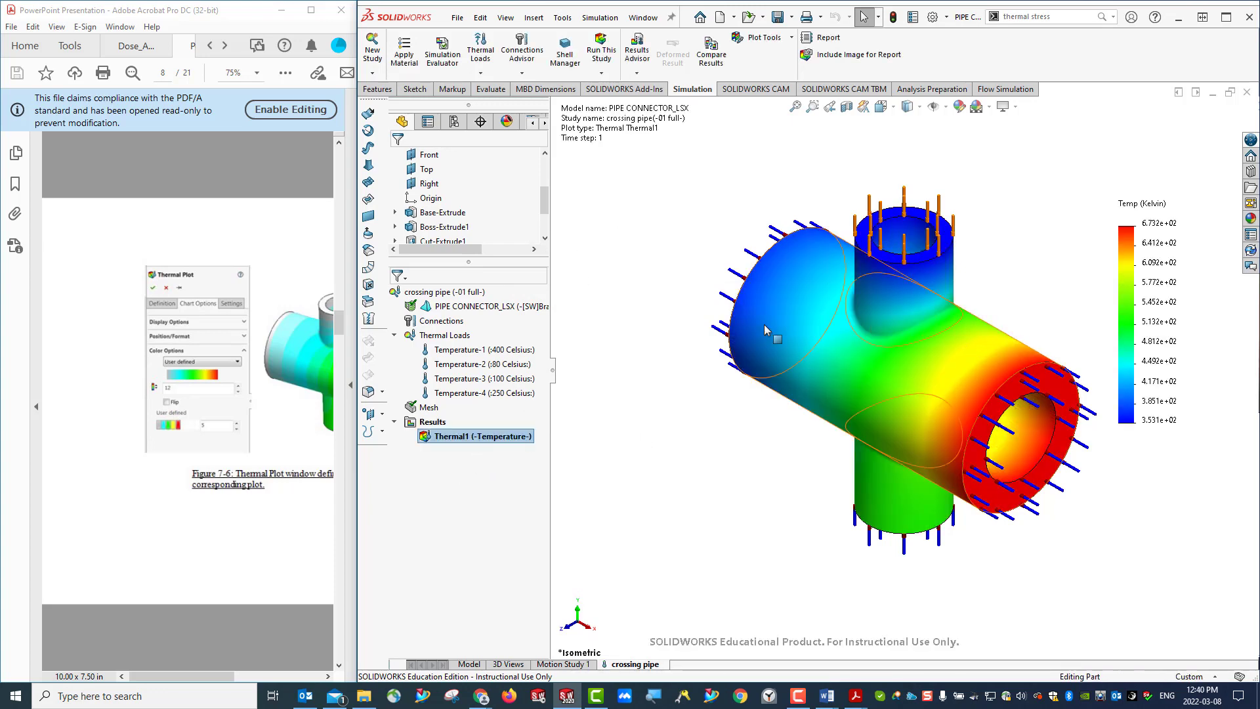
pyautogui.click(439, 512)
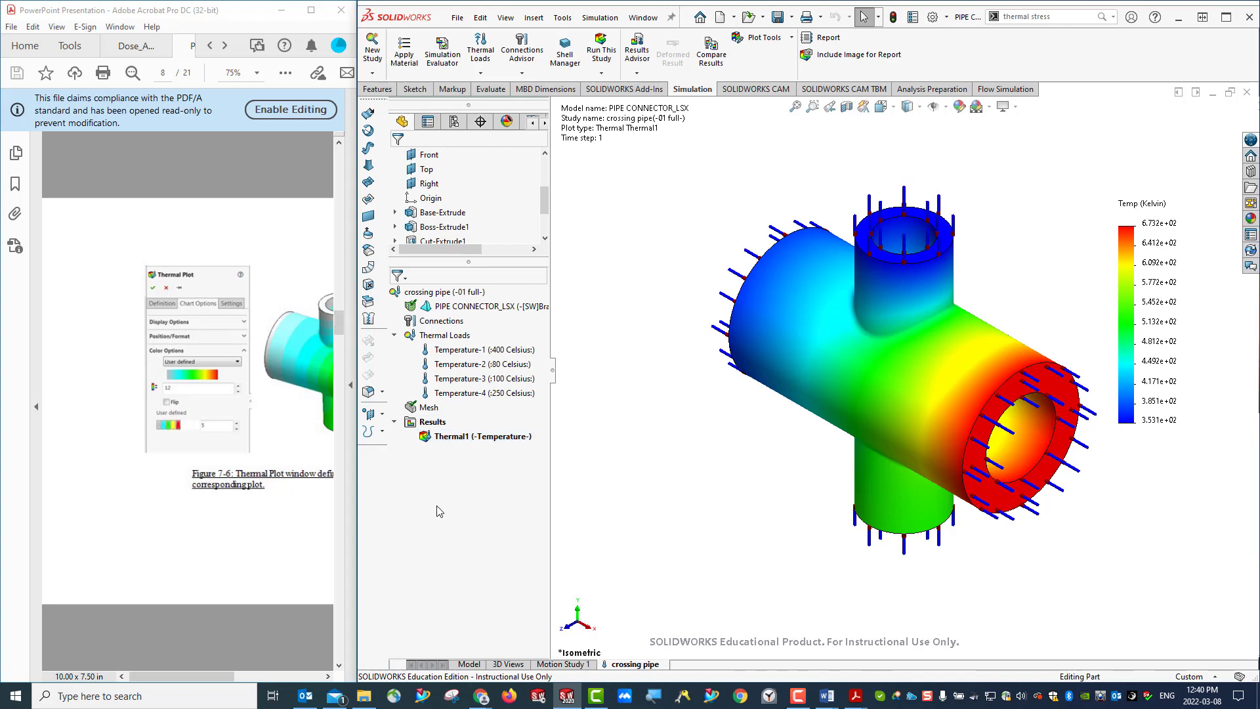
# - Open the temperature plot's definition and compare its chart and color options with the handout's thermal plot figure
pyautogui.rightClick(458, 439)
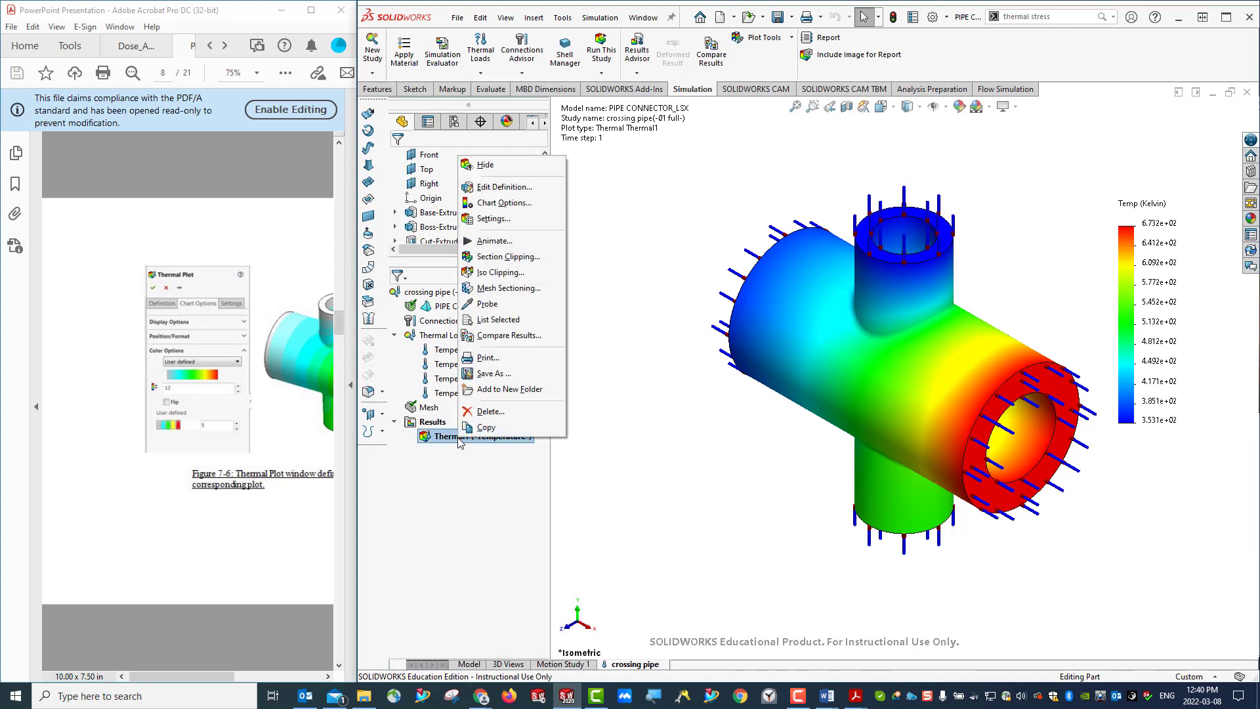
pyautogui.click(506, 188)
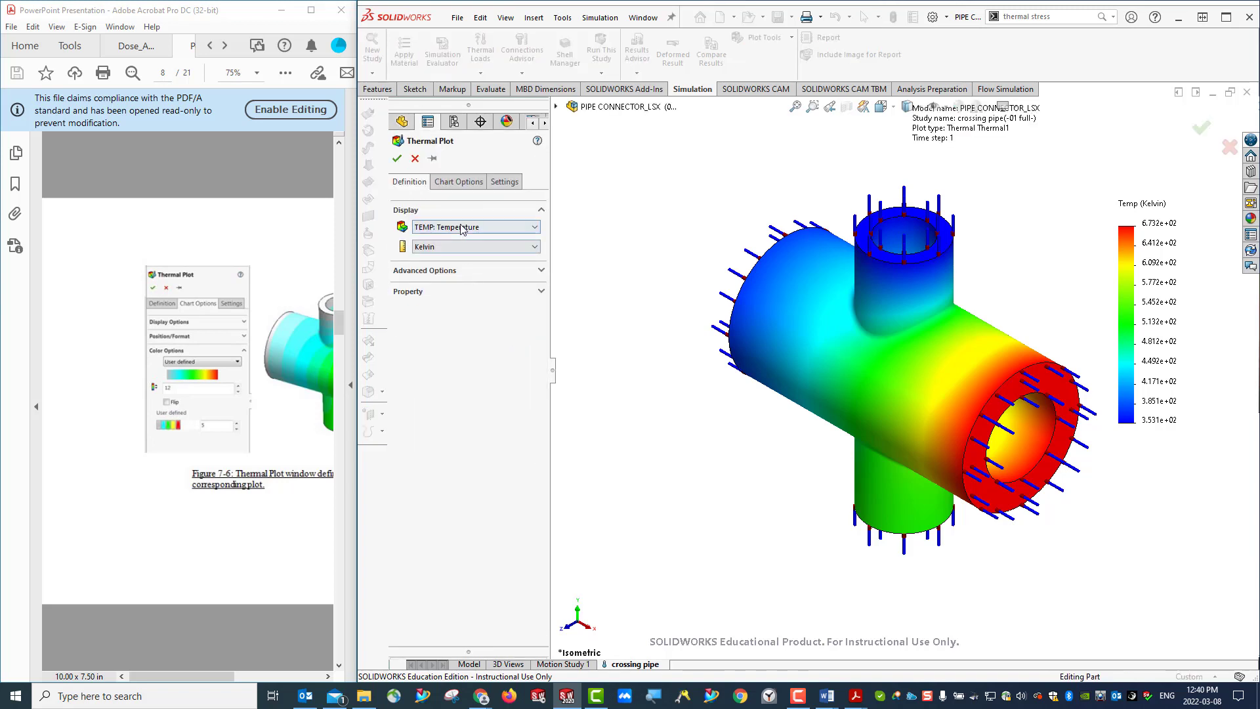
pyautogui.click(465, 183)
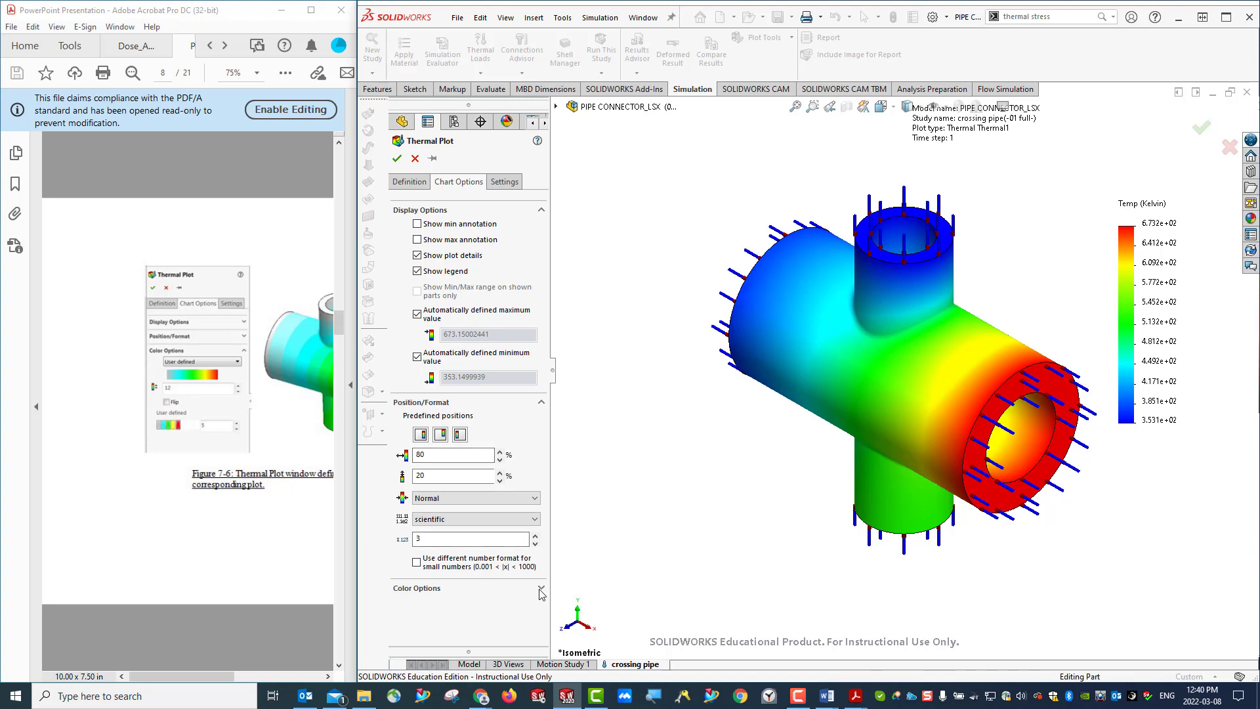
pyautogui.click(420, 588)
pyautogui.scroll(-2, 486, 558)
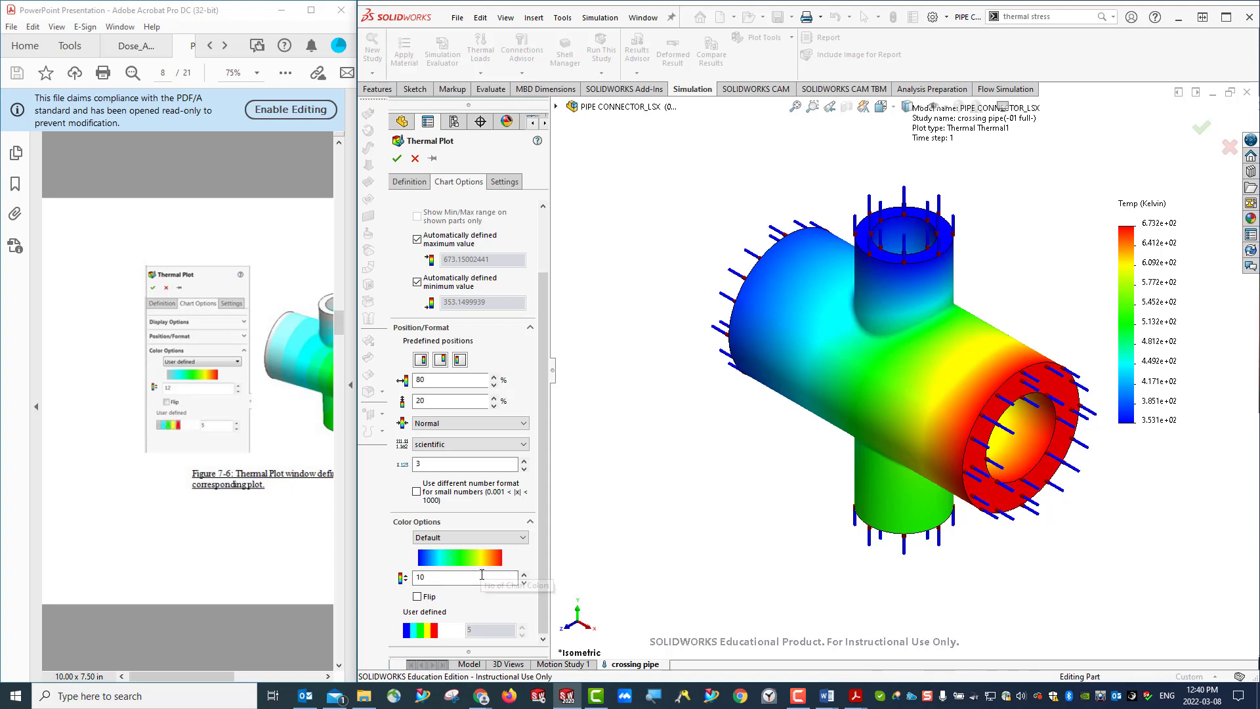
pyautogui.click(284, 502)
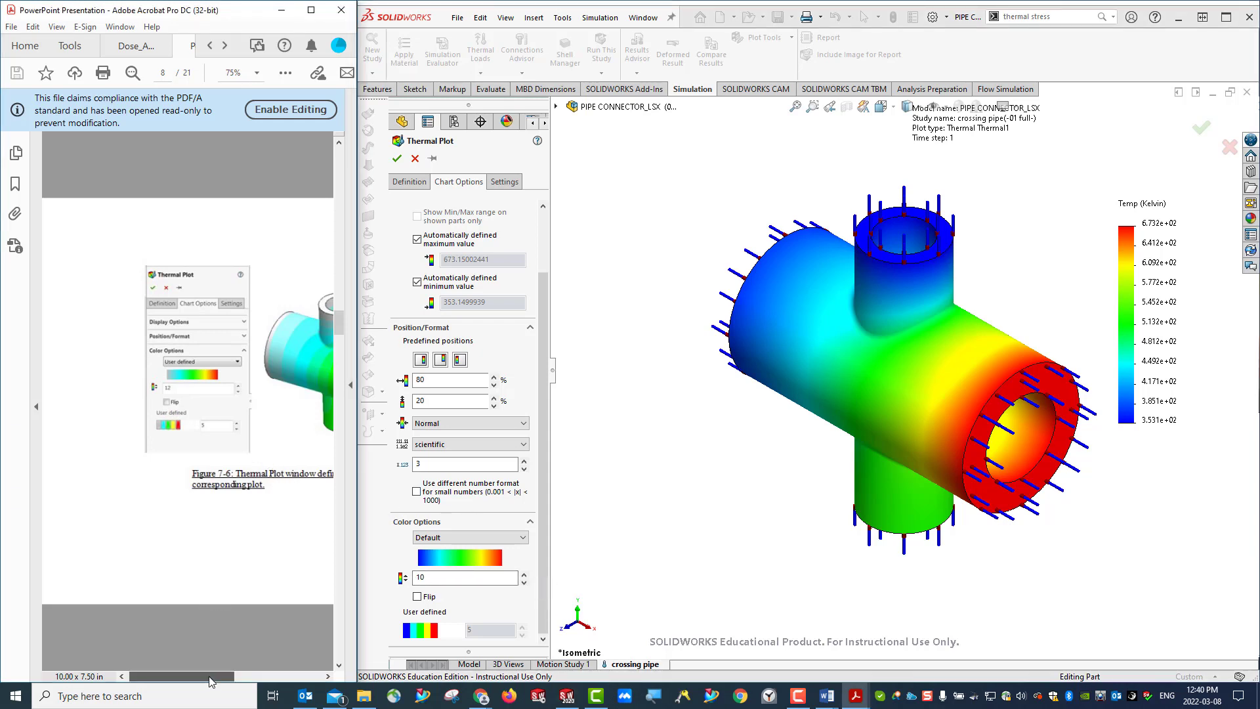
pyautogui.moveTo(212, 676); pyautogui.dragTo(274, 689)
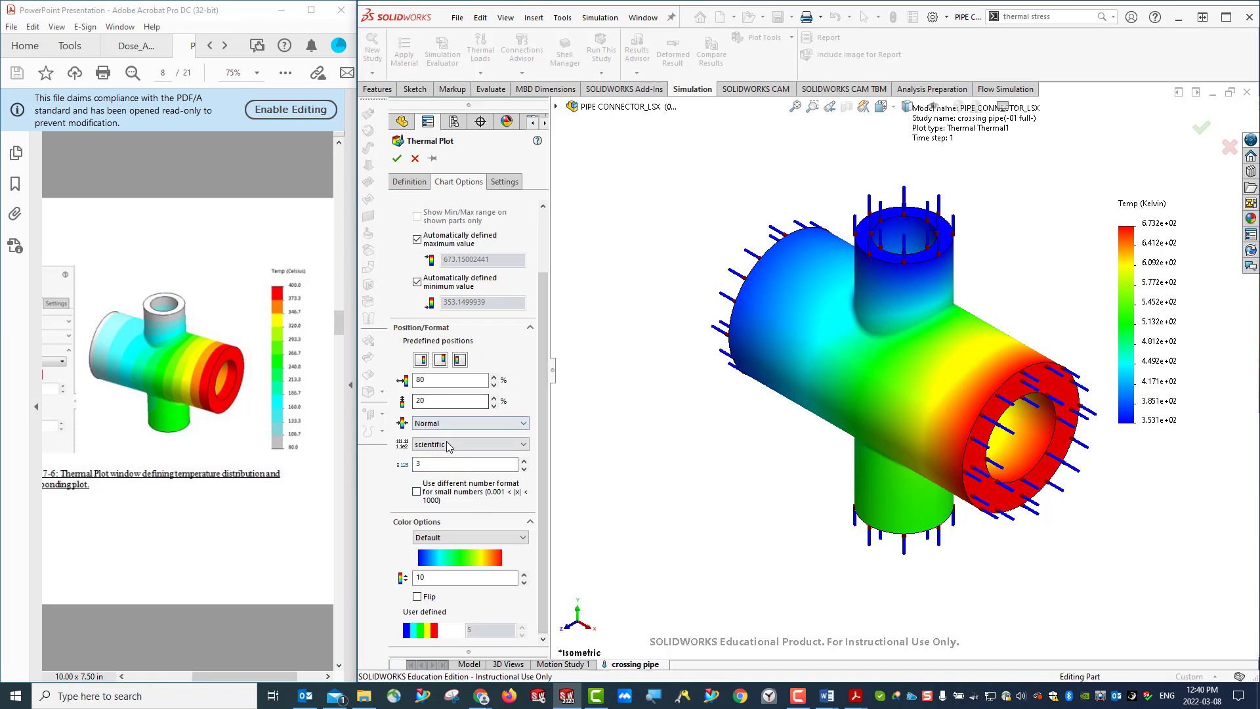
pyautogui.scroll(3, 449, 427)
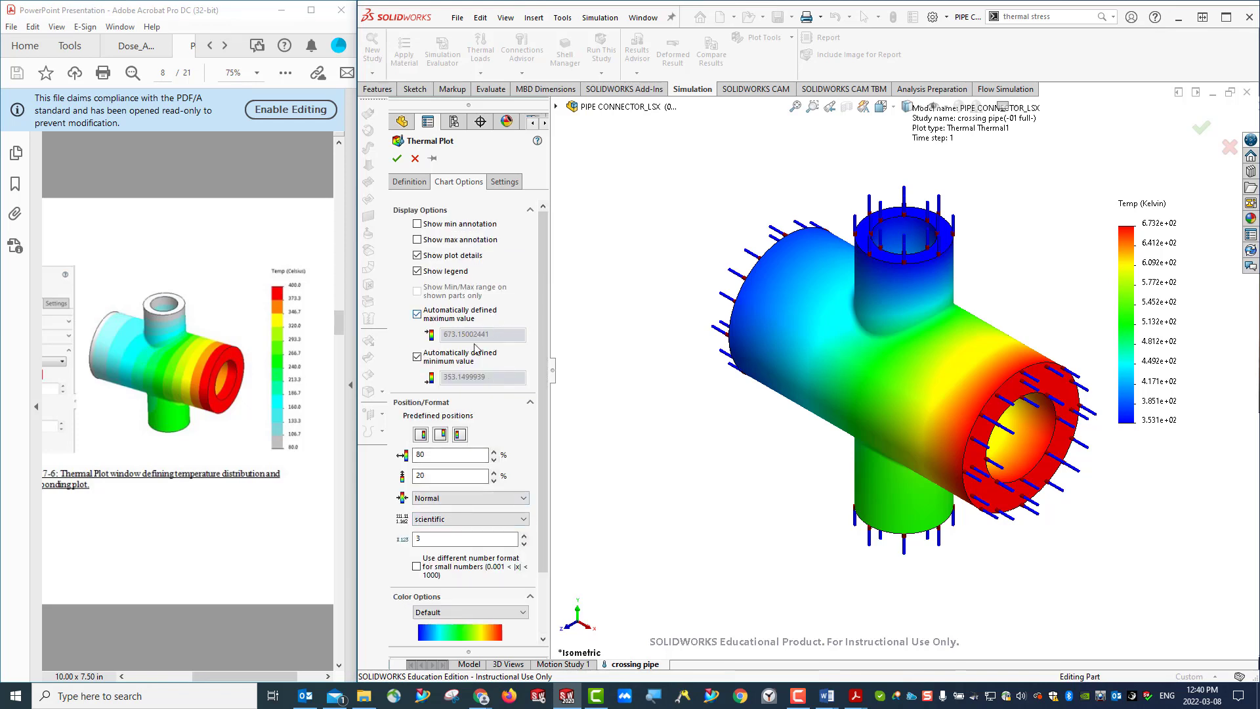
# - Set the temperature plot's display unit to Celsius
pyautogui.click(409, 181)
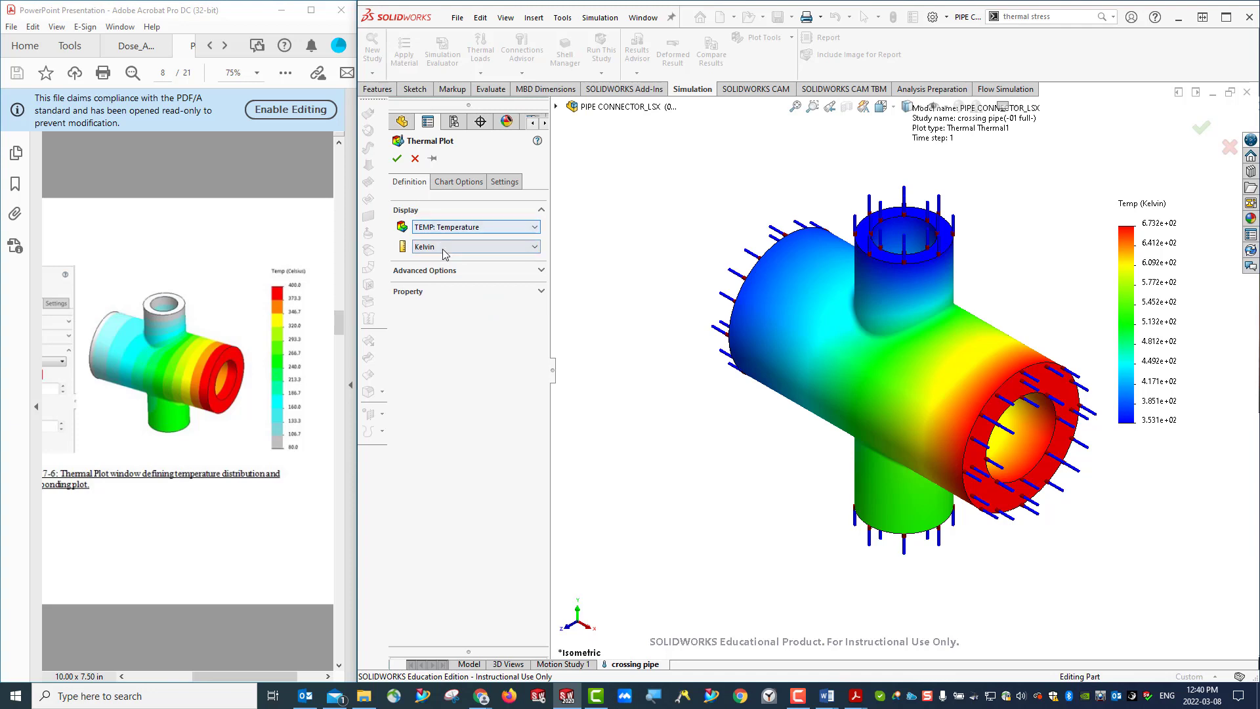
pyautogui.click(441, 247)
pyautogui.click(434, 276)
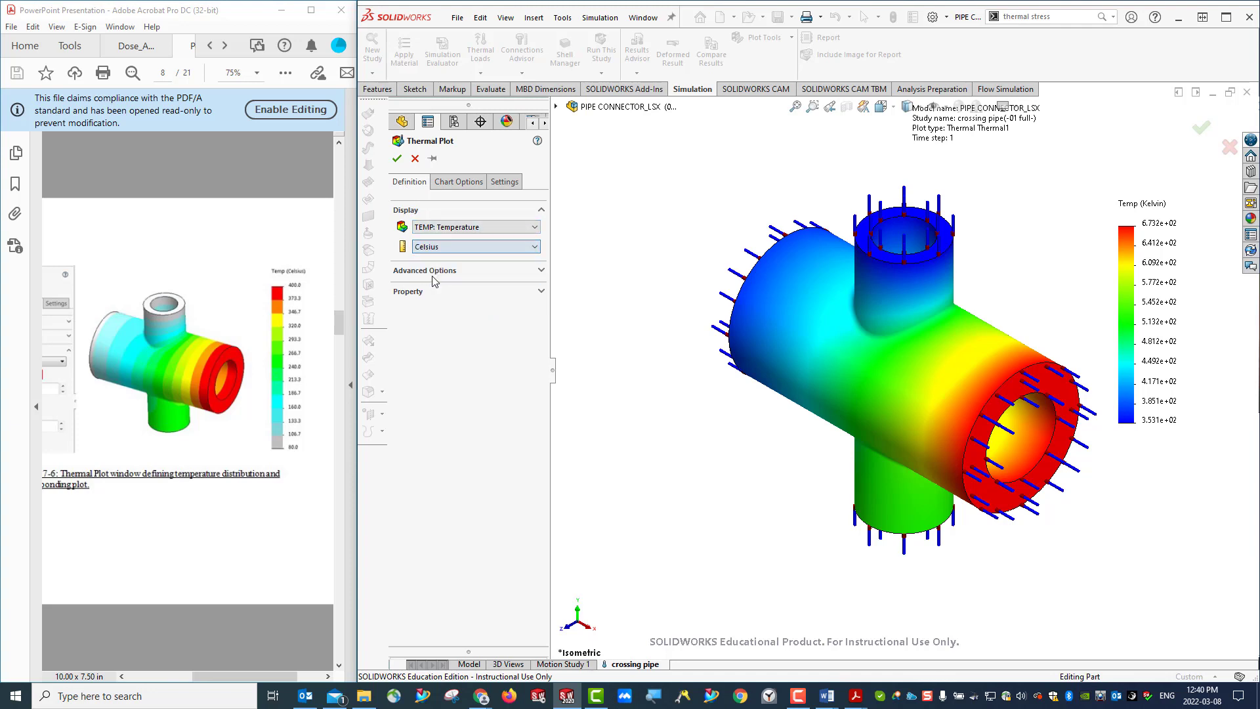
# - Set the temperature plot's legend width to Thin and its number of chart colors to 12, and accept the plot
pyautogui.click(456, 186)
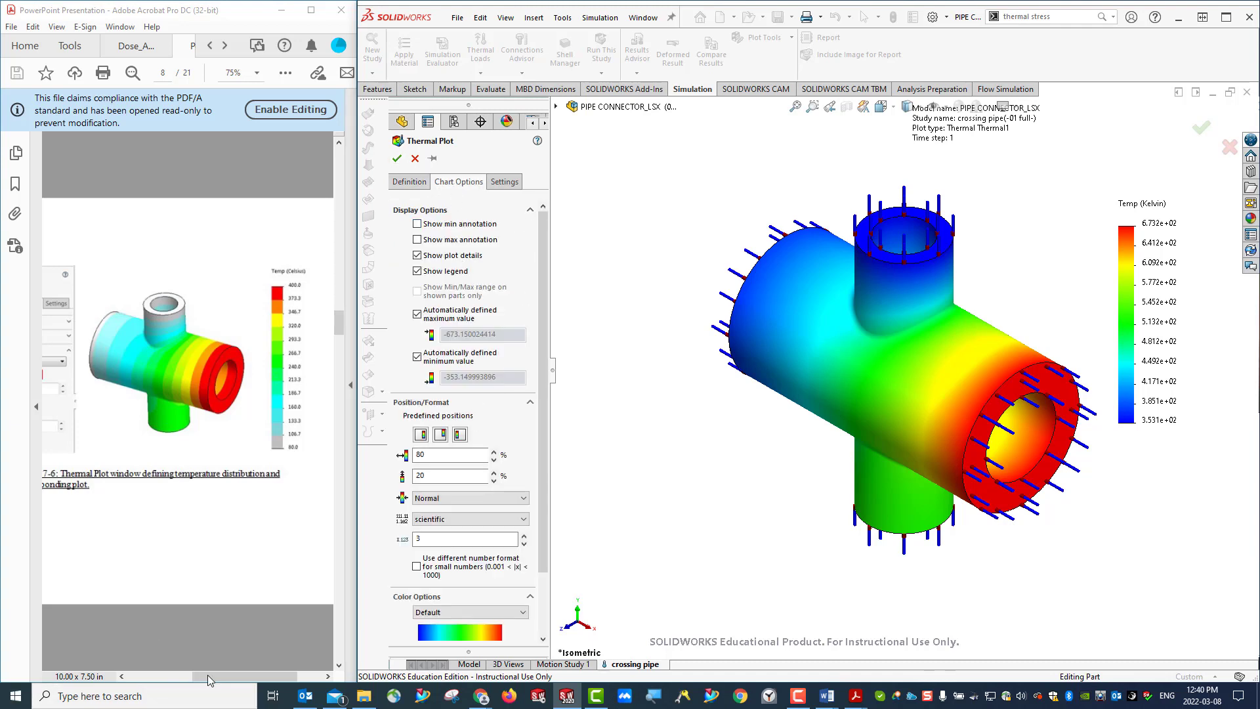
pyautogui.moveTo(212, 680); pyautogui.dragTo(134, 678)
pyautogui.scroll(-3, 431, 415)
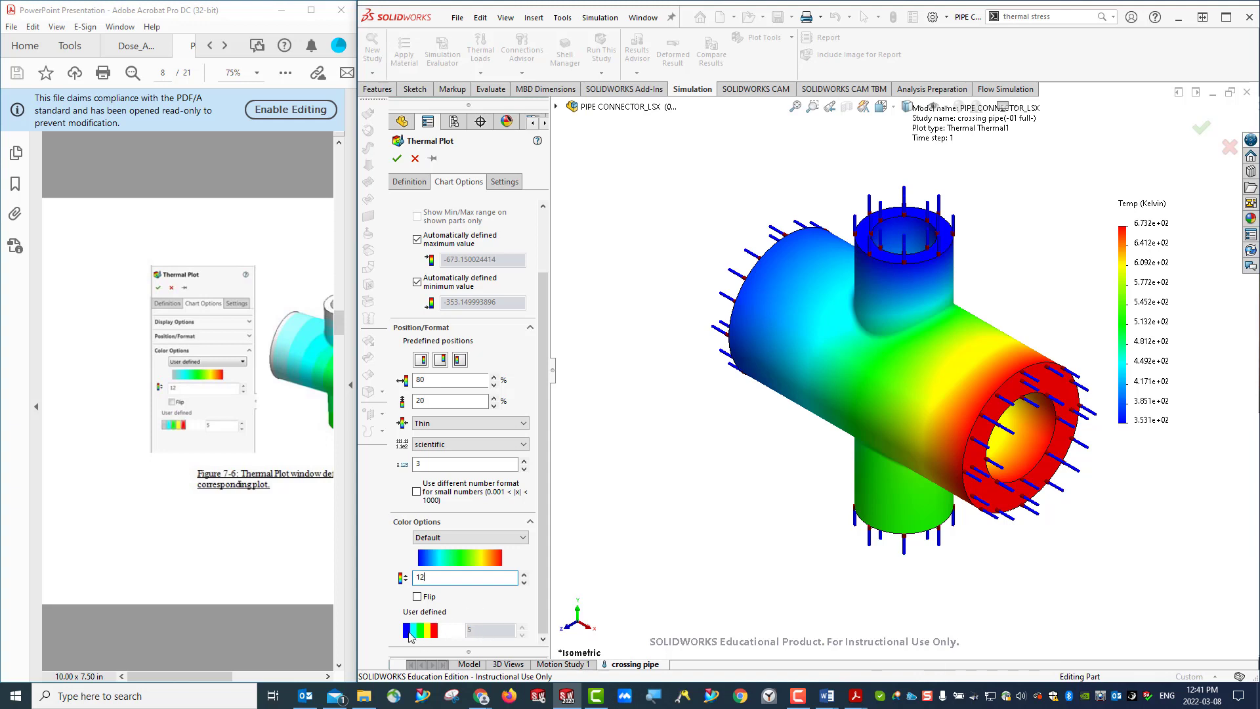
pyautogui.click(396, 159)
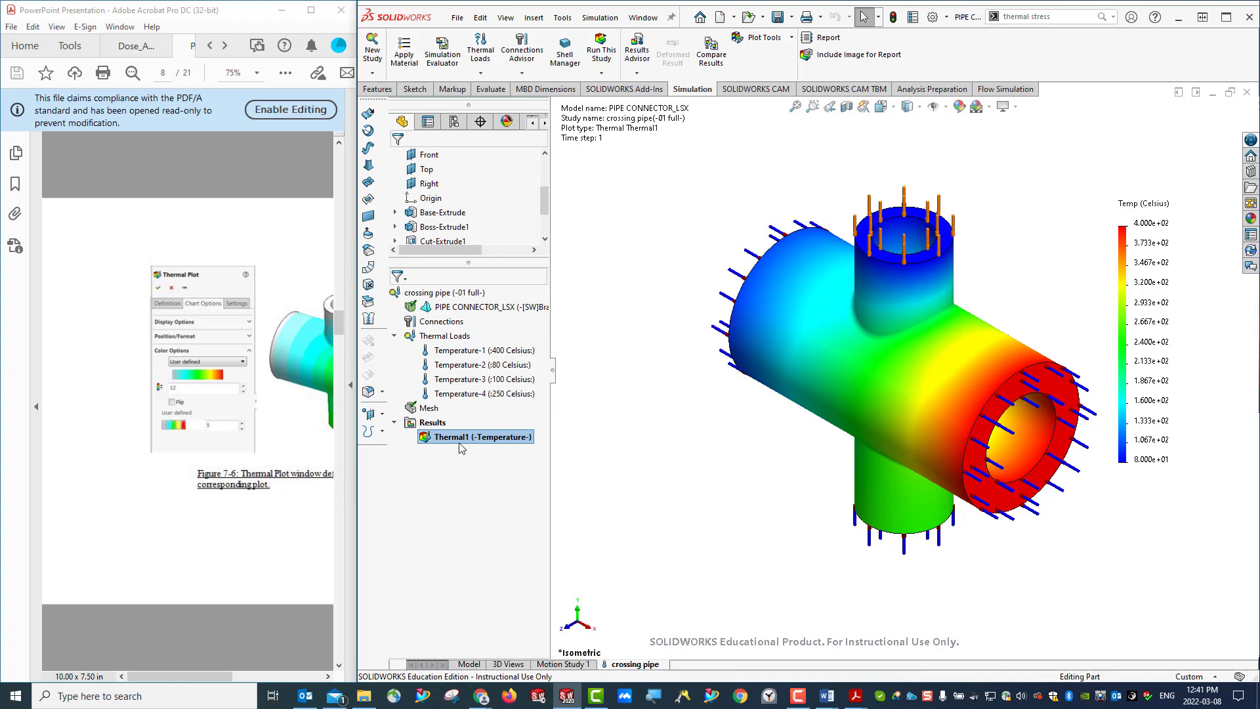
# - Define a new thermal plot for the crossing pipe study displaying HFLUXN: Resultant heat flux in W/m^2
pyautogui.rightClick(432, 423)
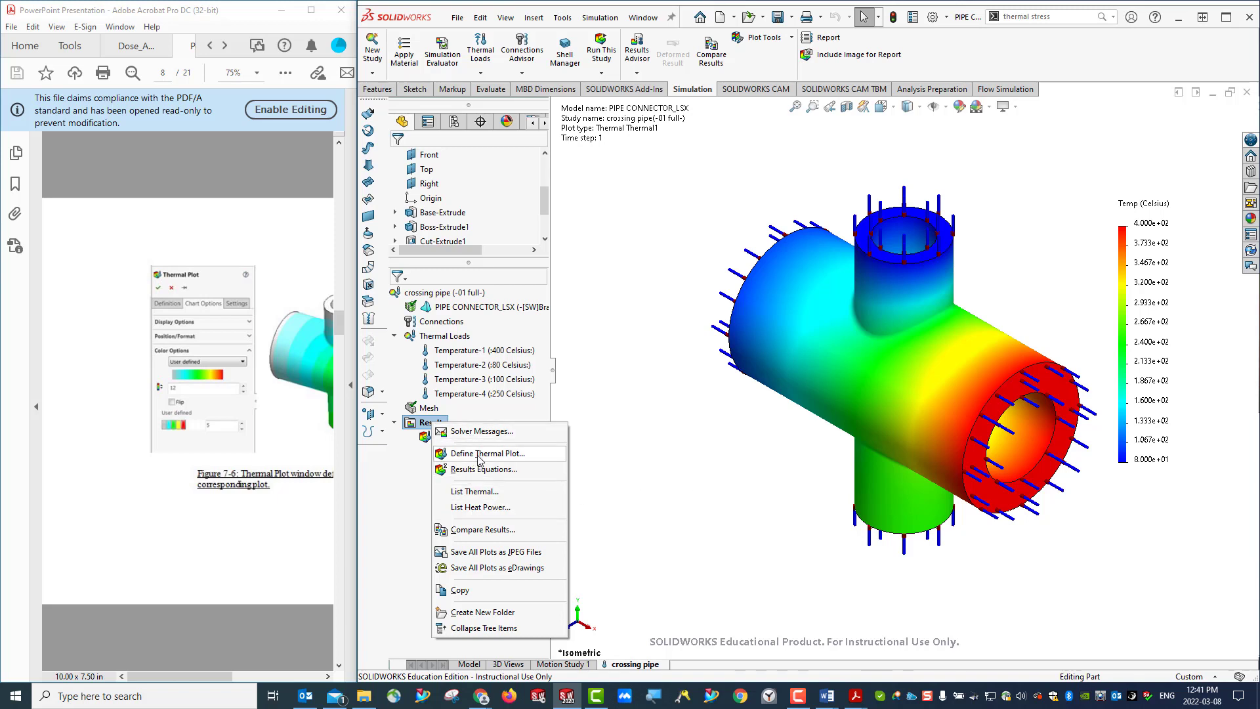
pyautogui.click(478, 453)
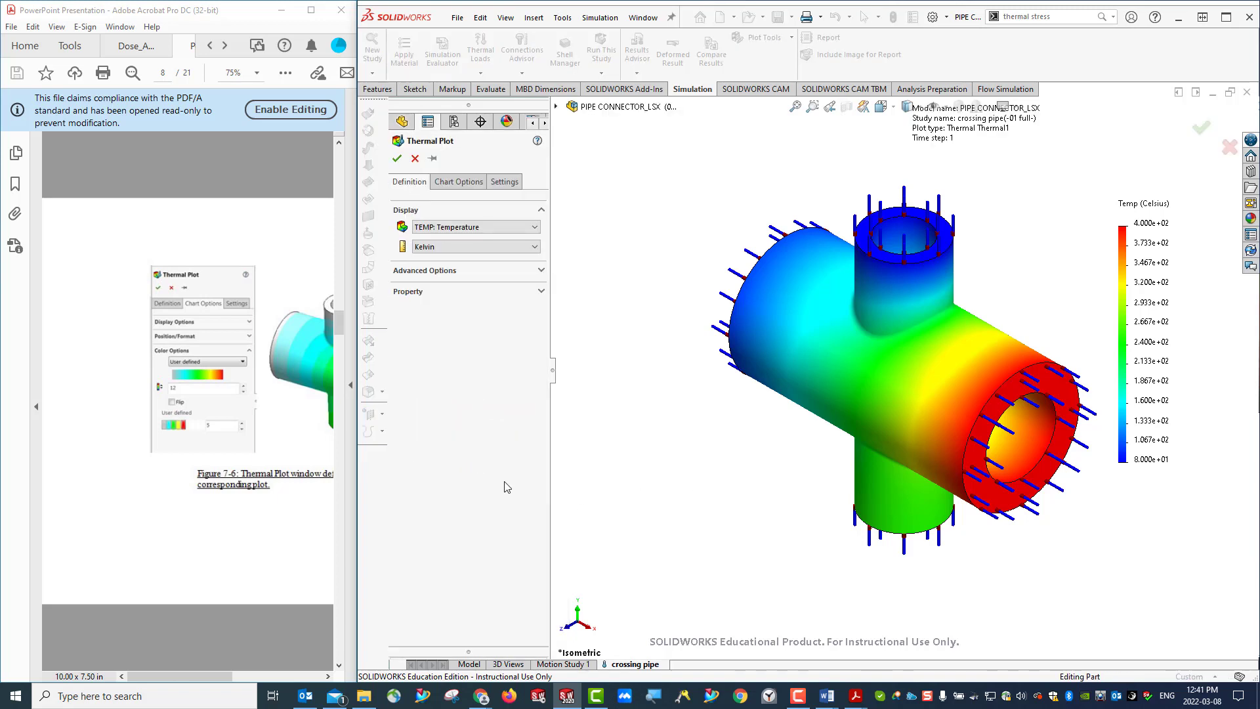
pyautogui.click(481, 227)
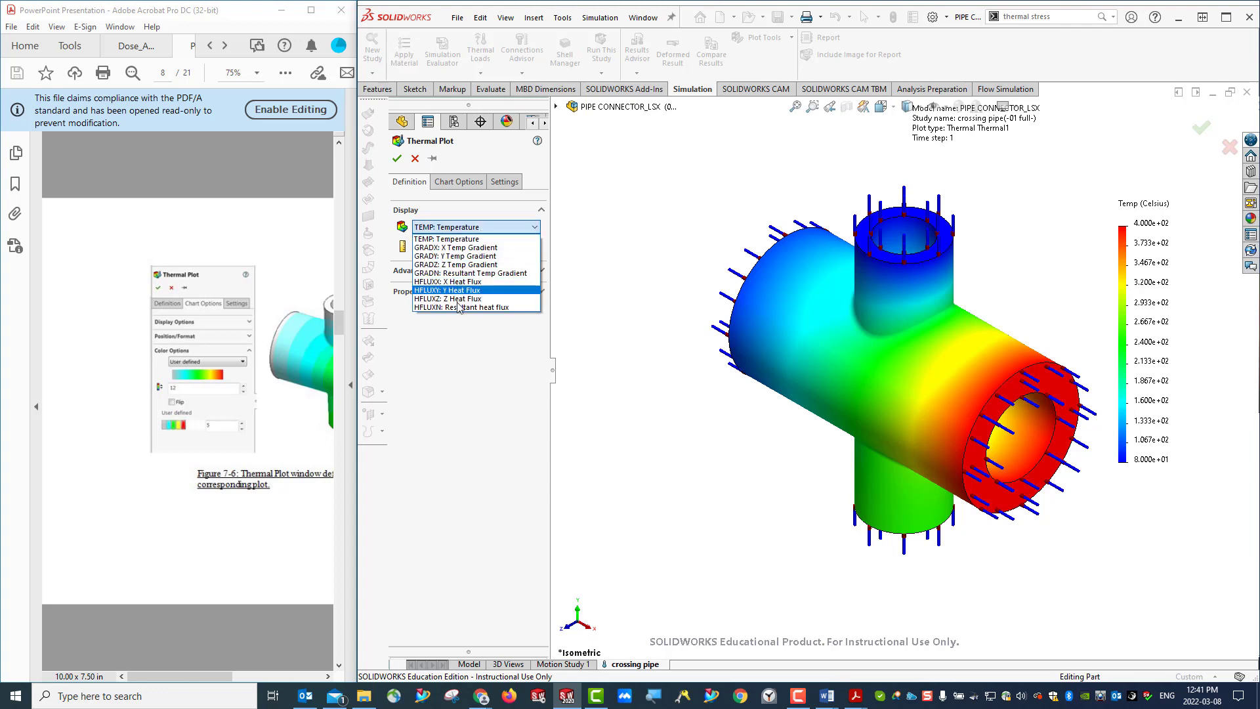
pyautogui.click(481, 307)
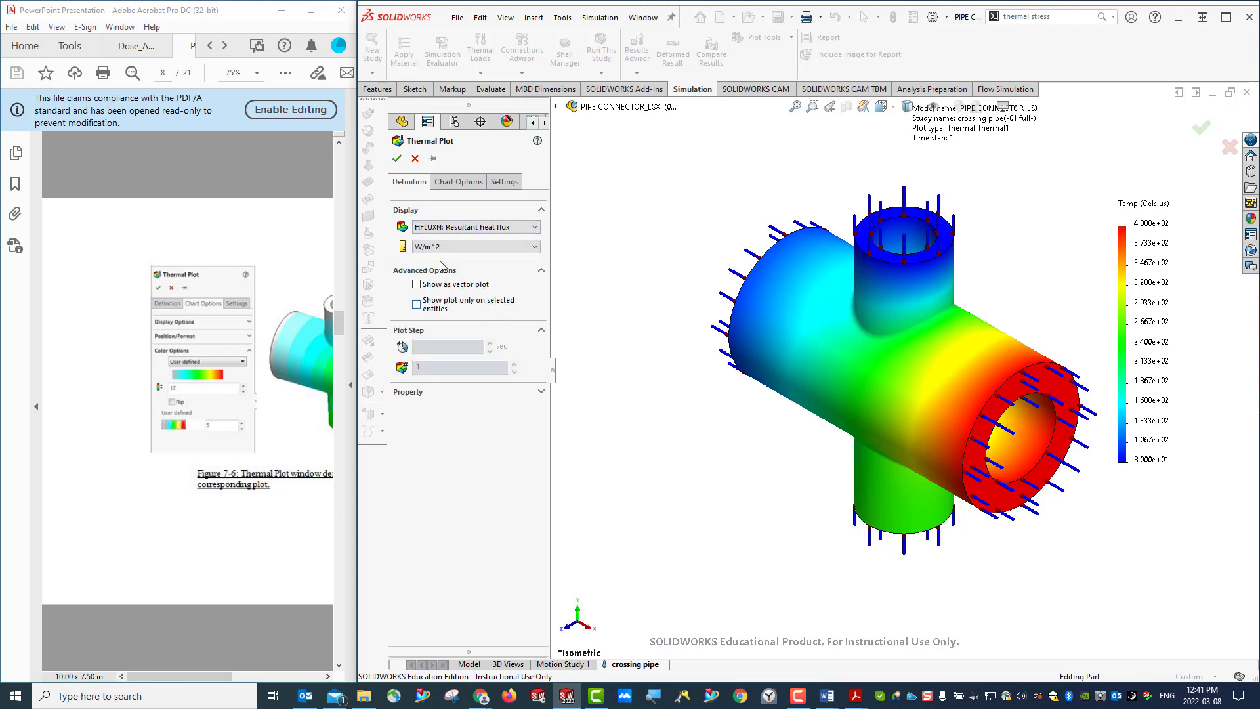
pyautogui.click(426, 392)
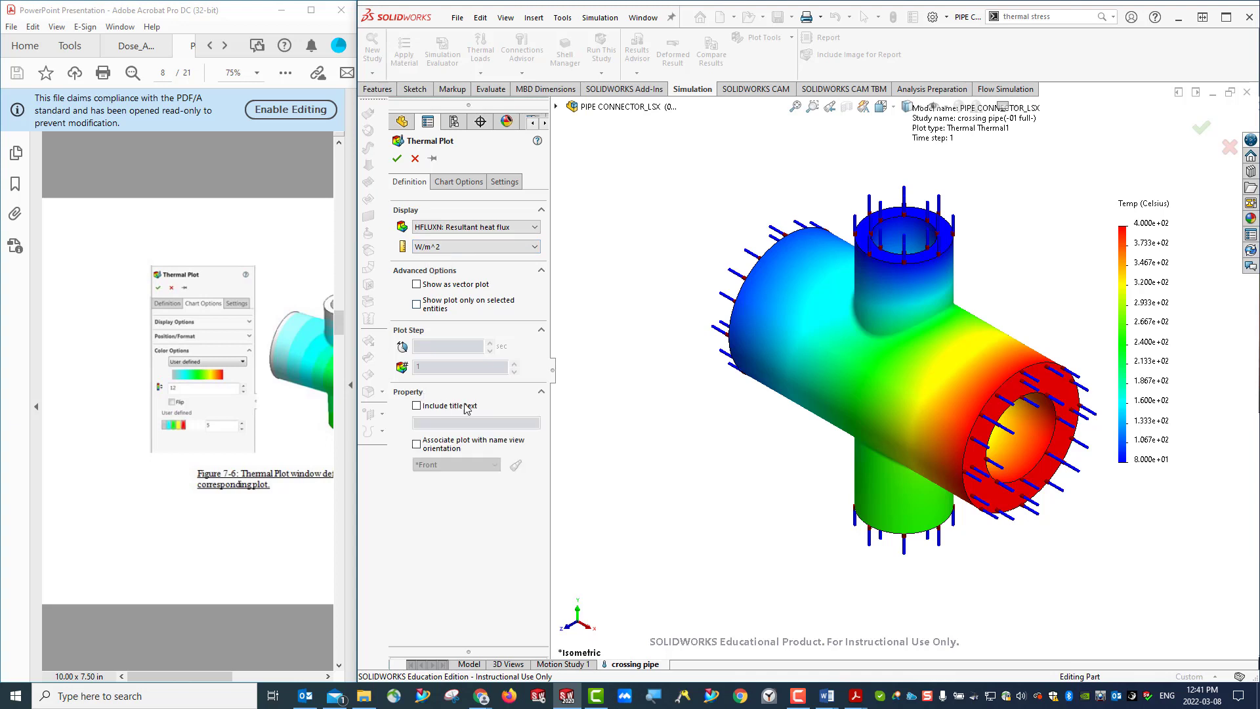
# - Check the heat flux plot's chart and color options against the handout's Figure 7-7, and accept the plot
pyautogui.click(459, 182)
pyautogui.scroll(-4, 278, 438)
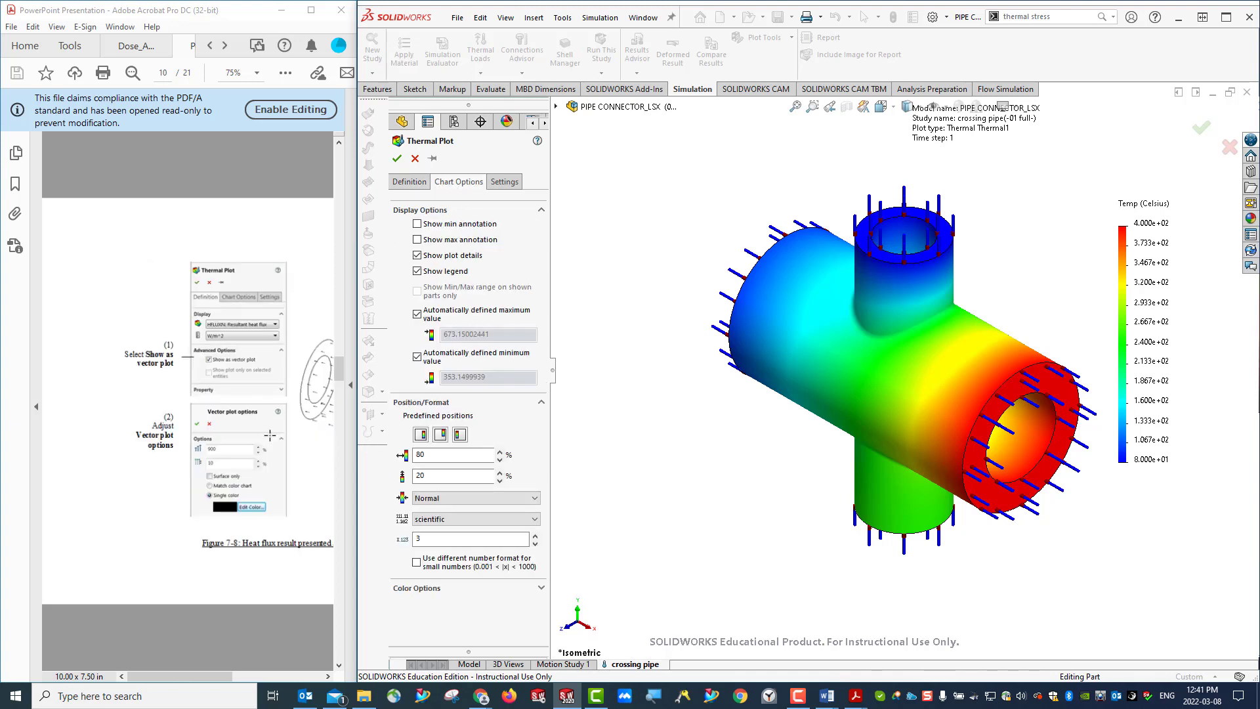
pyautogui.scroll(2, 270, 436)
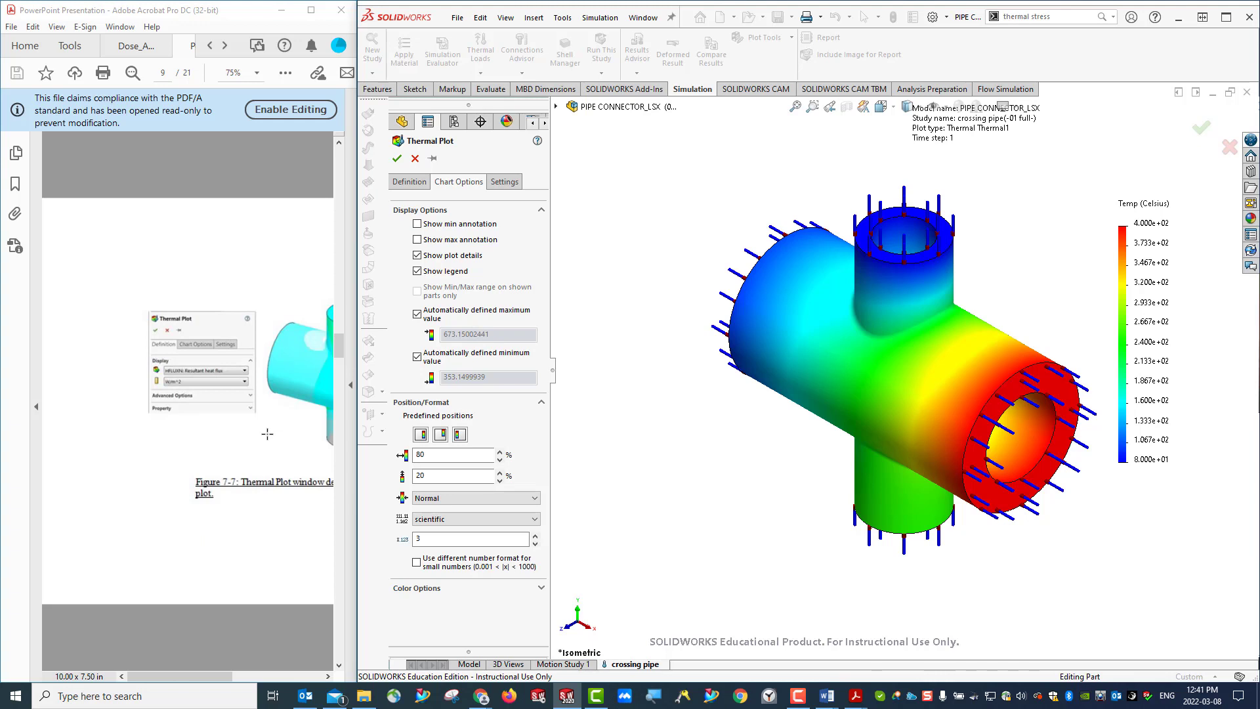
pyautogui.click(307, 423)
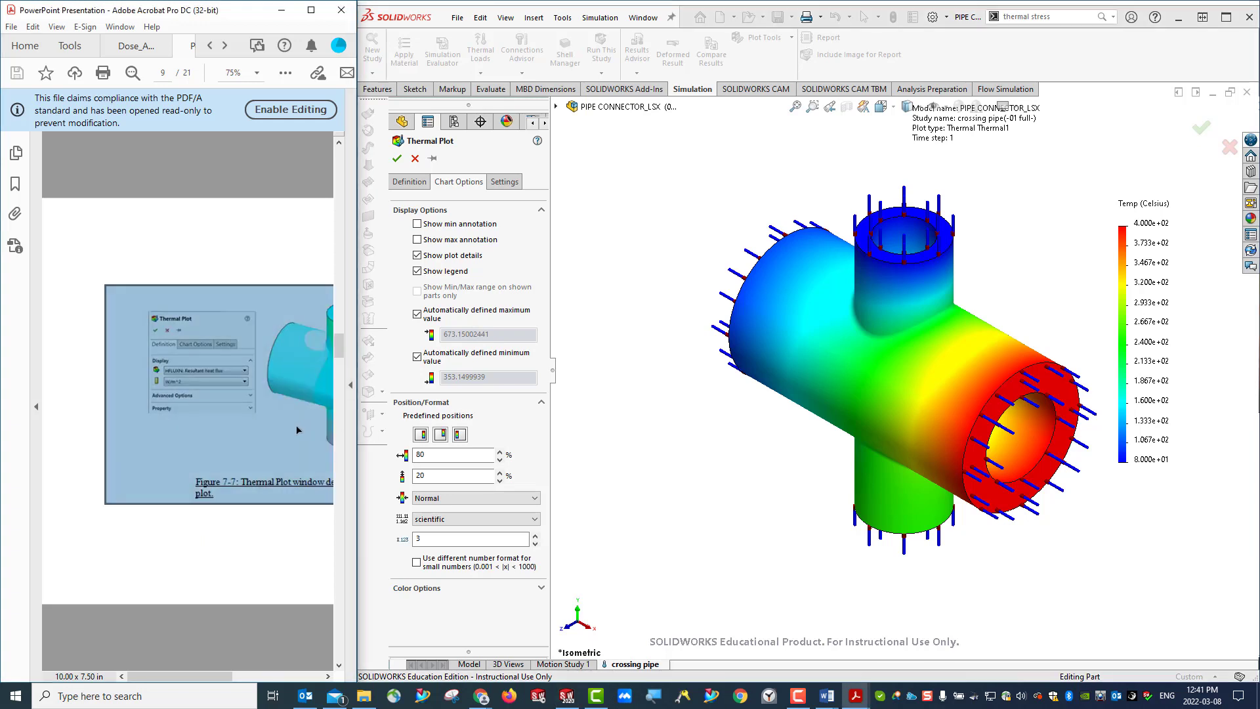
pyautogui.click(297, 430)
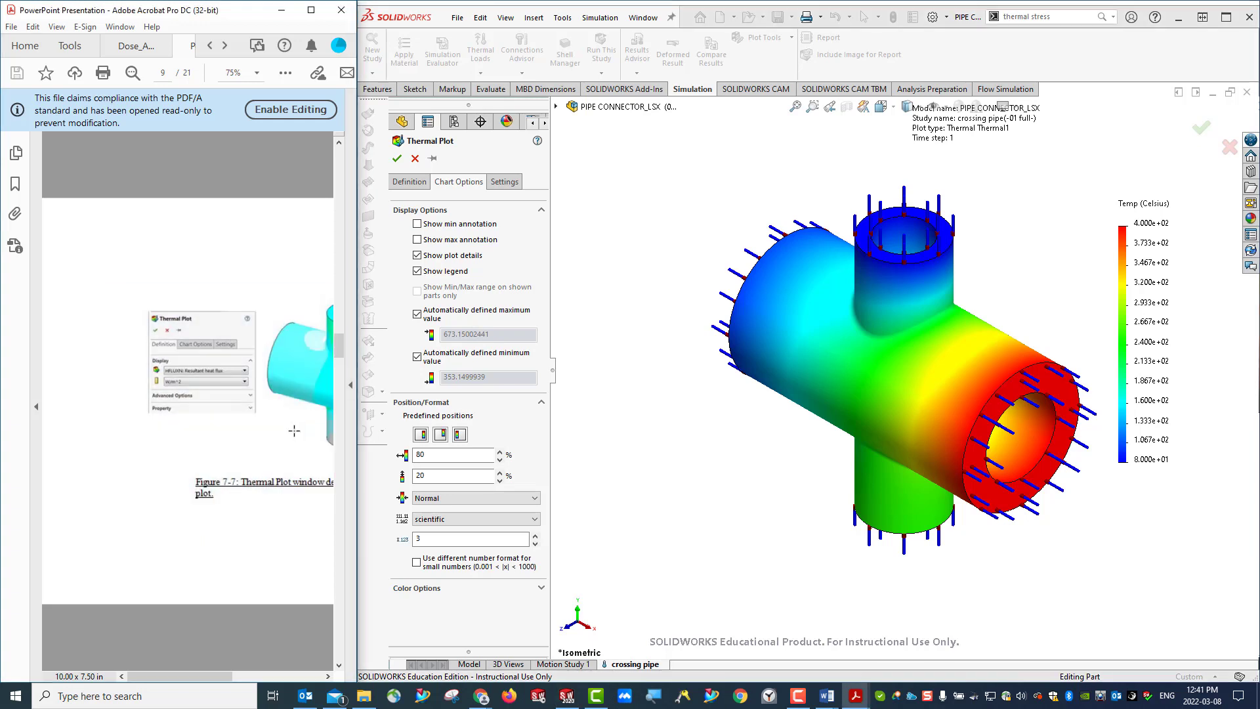
pyautogui.click(460, 594)
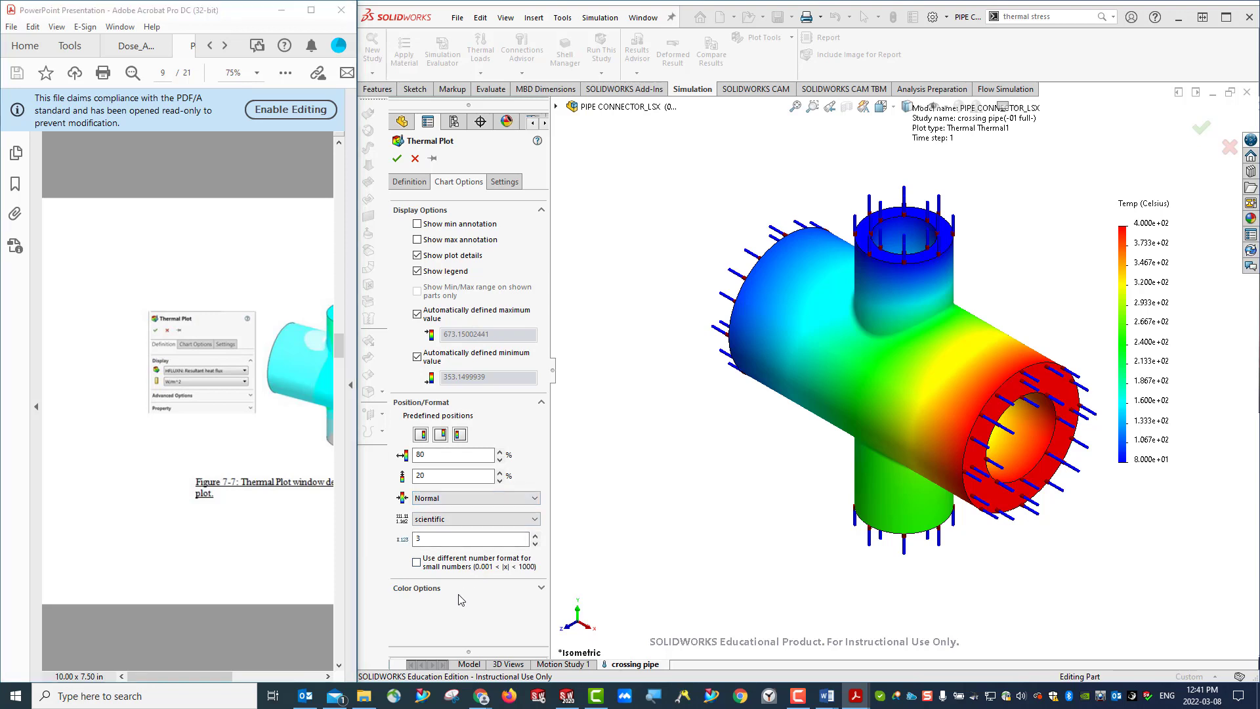
pyautogui.click(541, 589)
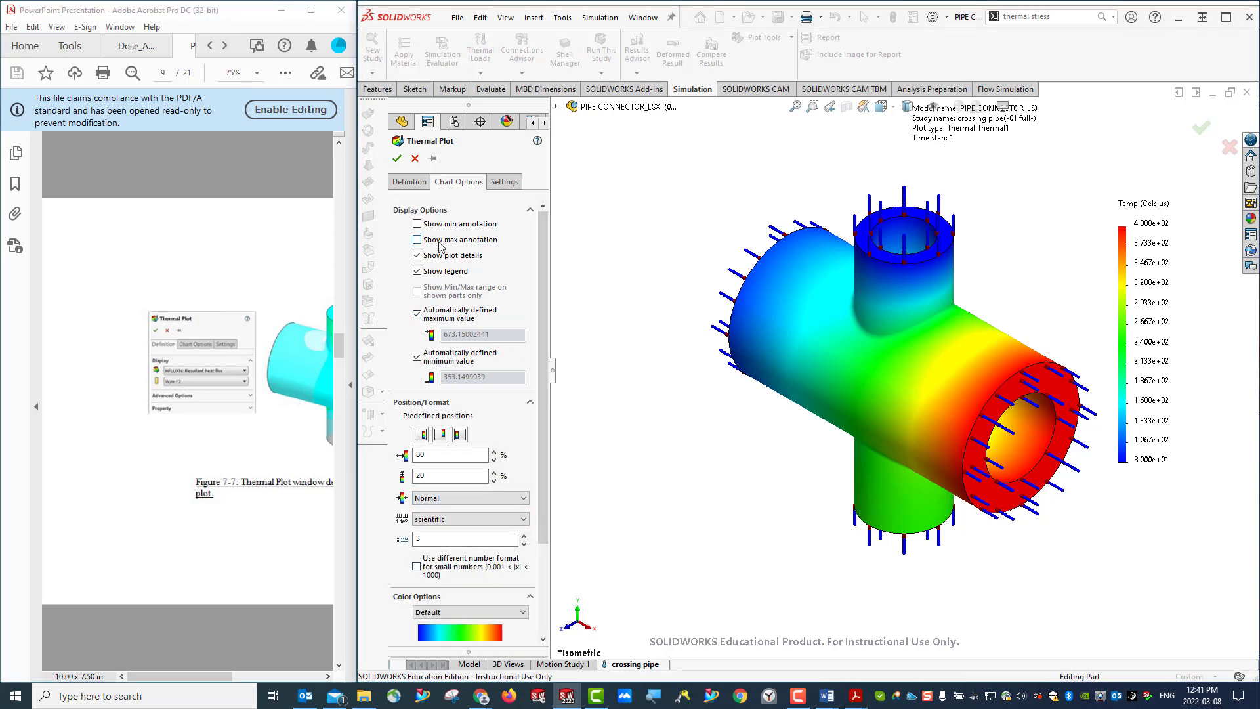
pyautogui.click(409, 182)
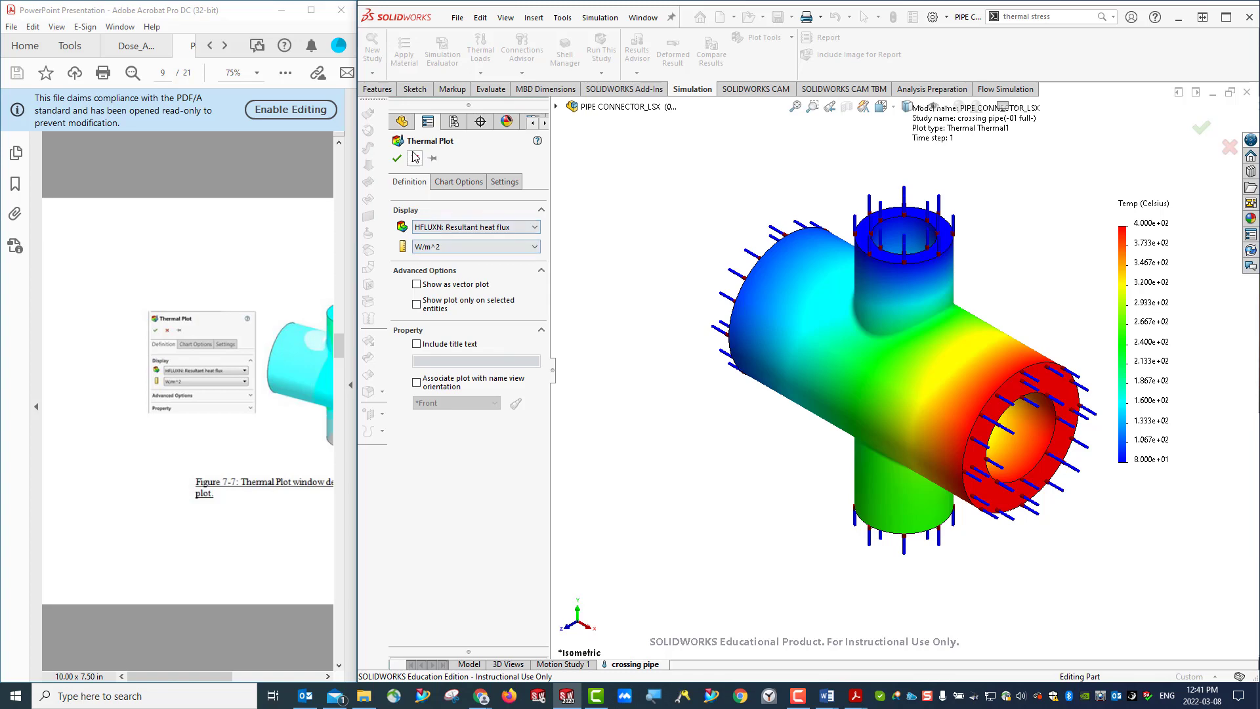
pyautogui.click(396, 159)
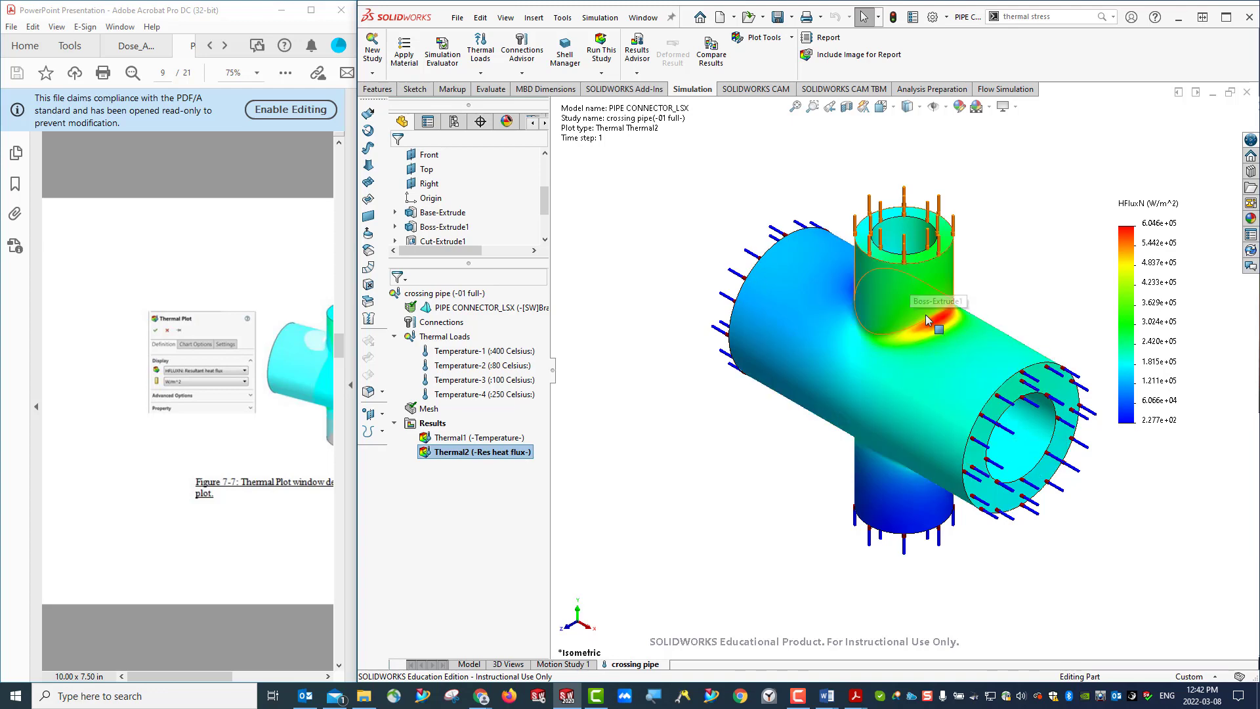
# - Inspect the heat flux distribution around the pipe junction from another angle and restore the isometric view
pyautogui.moveTo(796, 474); pyautogui.dragTo(983, 308, button='middle')
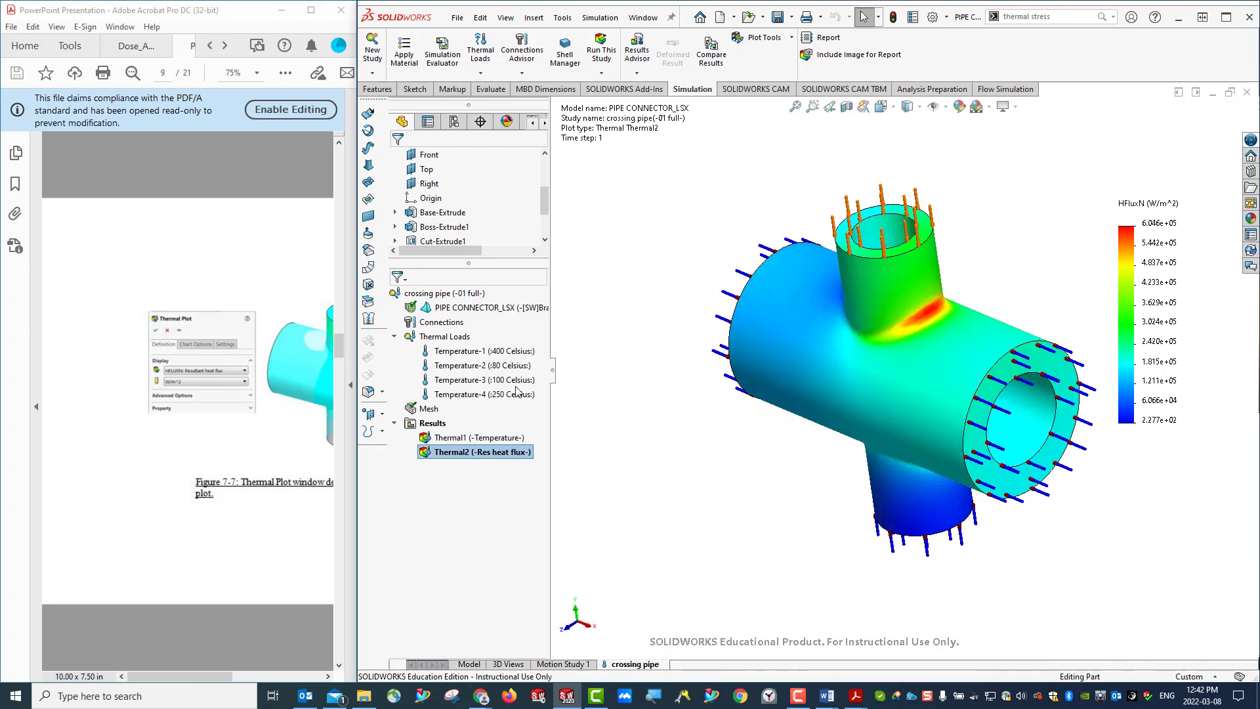
pyautogui.click(895, 110)
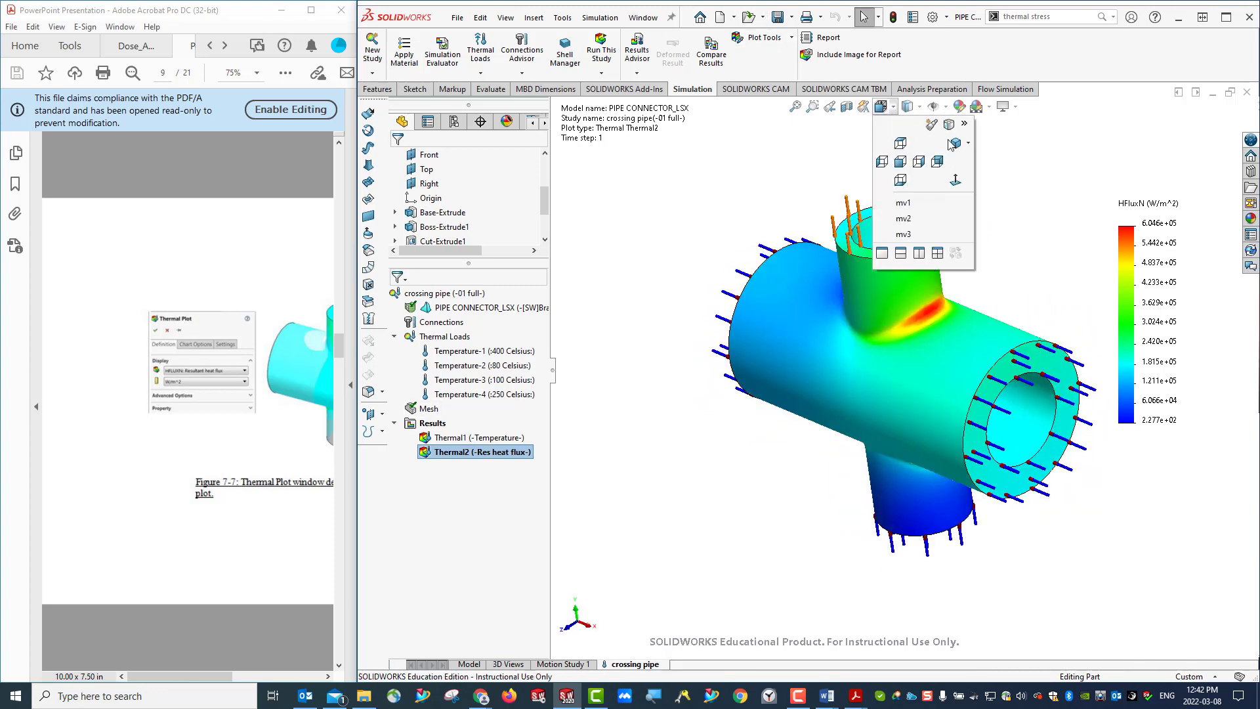
pyautogui.click(952, 145)
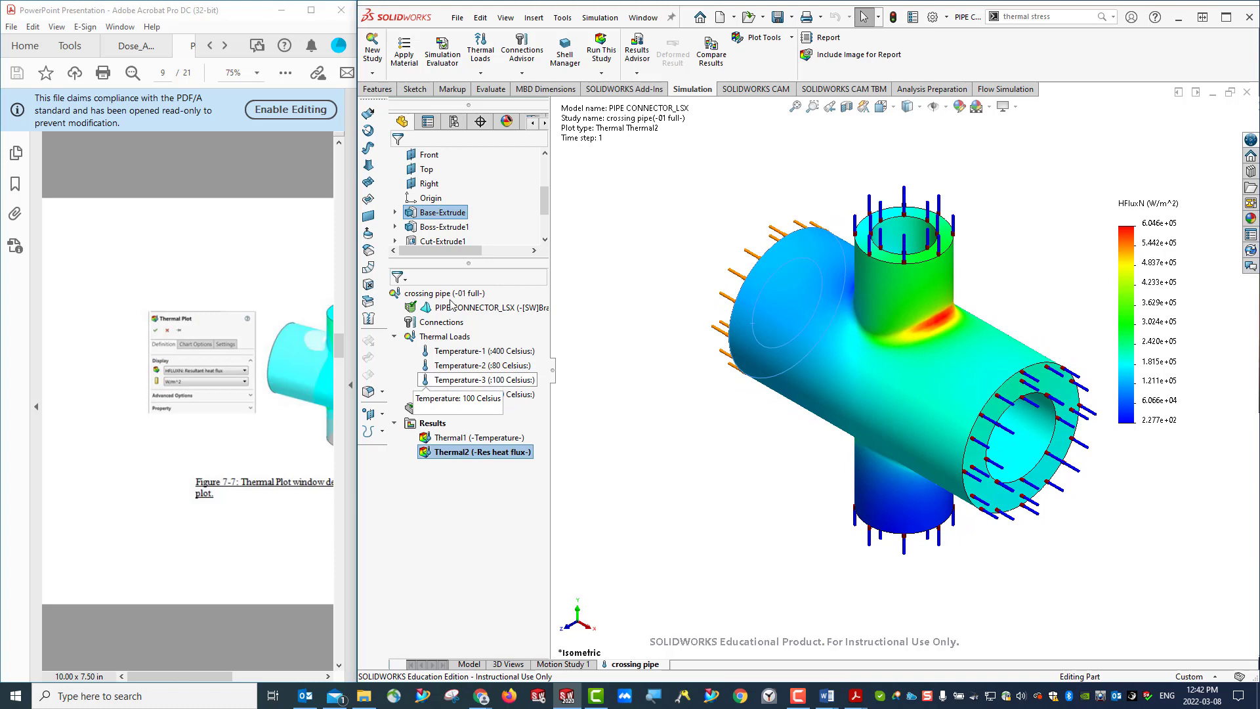
# - Define another thermal plot following the handout's Figure 7-8, choosing Celsius and displaying HFLUXN: Resultant heat flux
pyautogui.rightClick(432, 424)
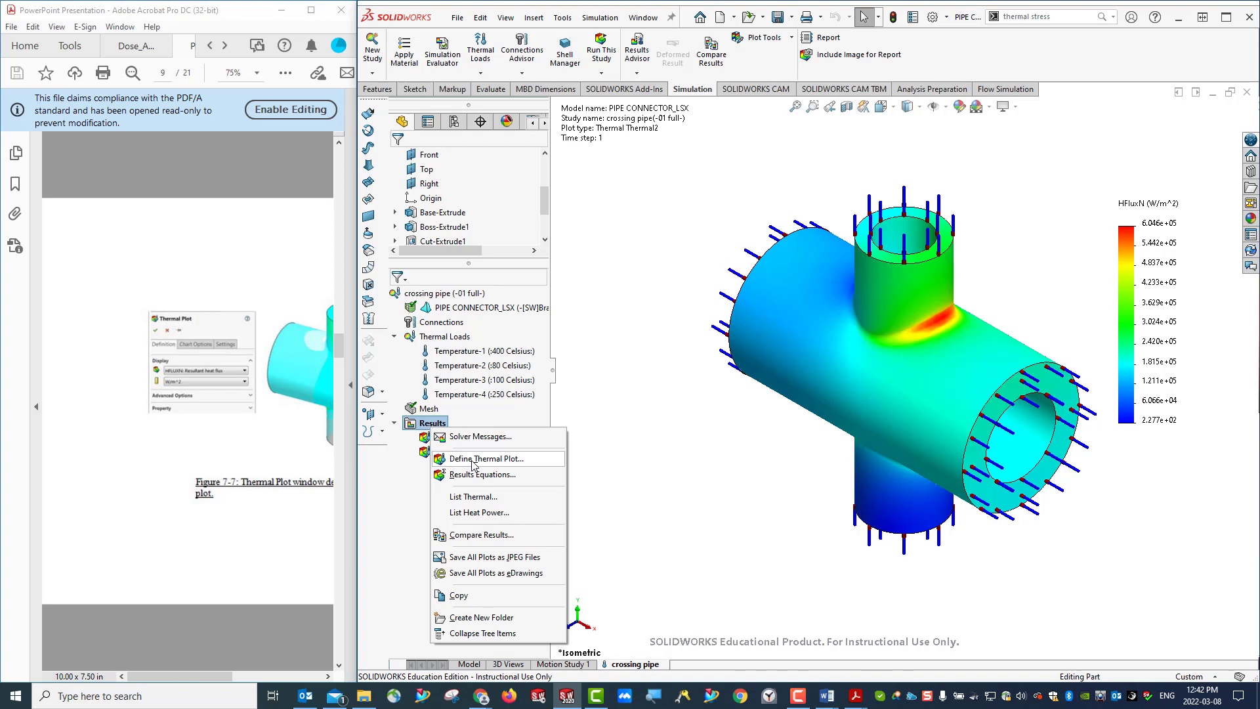
pyautogui.click(418, 474)
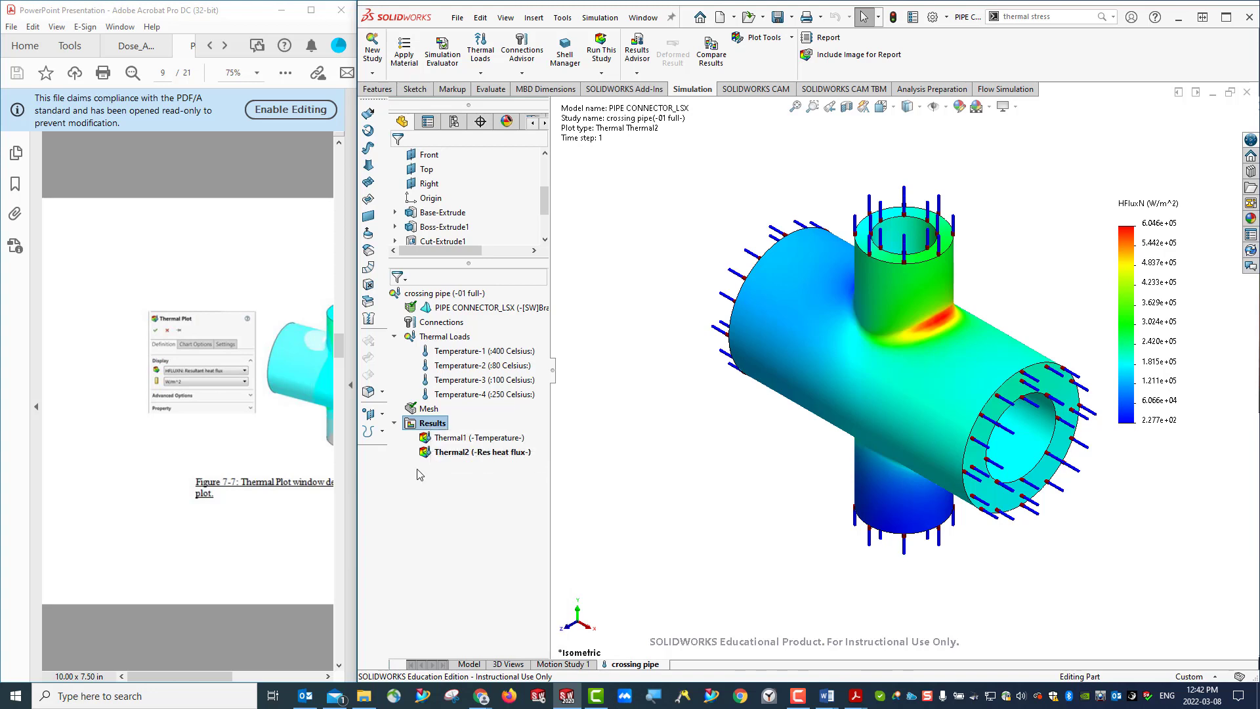
pyautogui.scroll(-5, 207, 415)
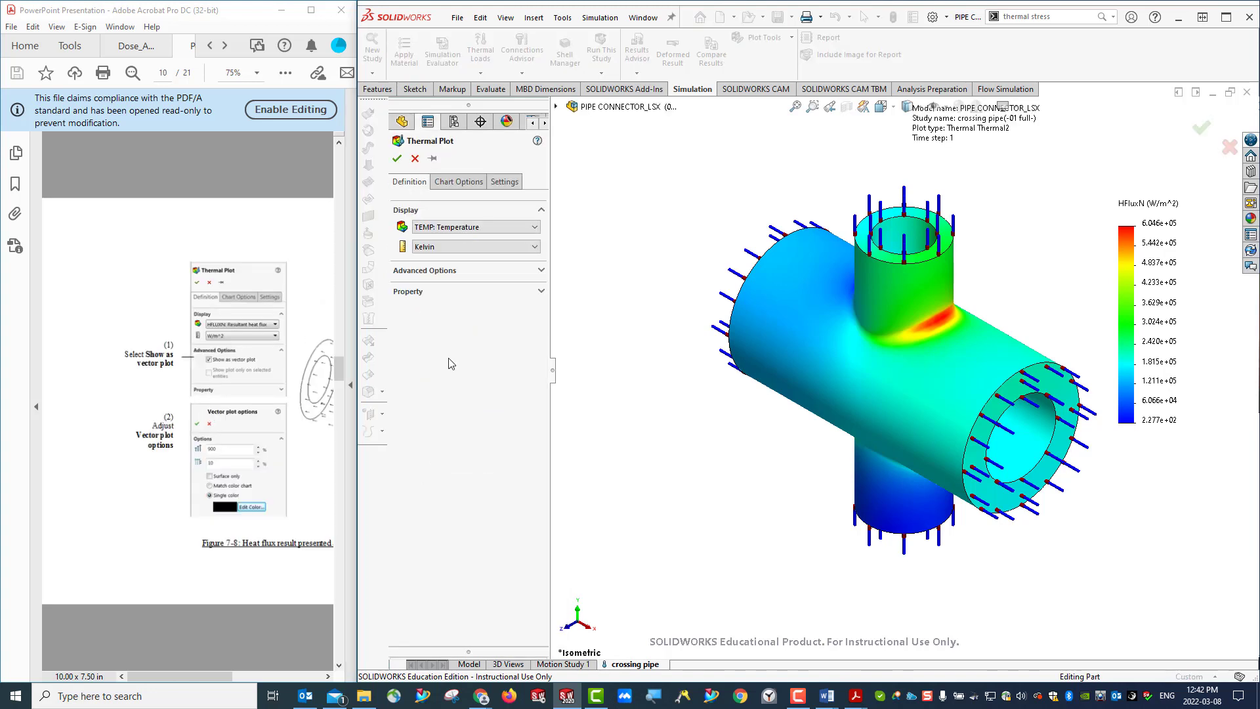
pyautogui.click(425, 248)
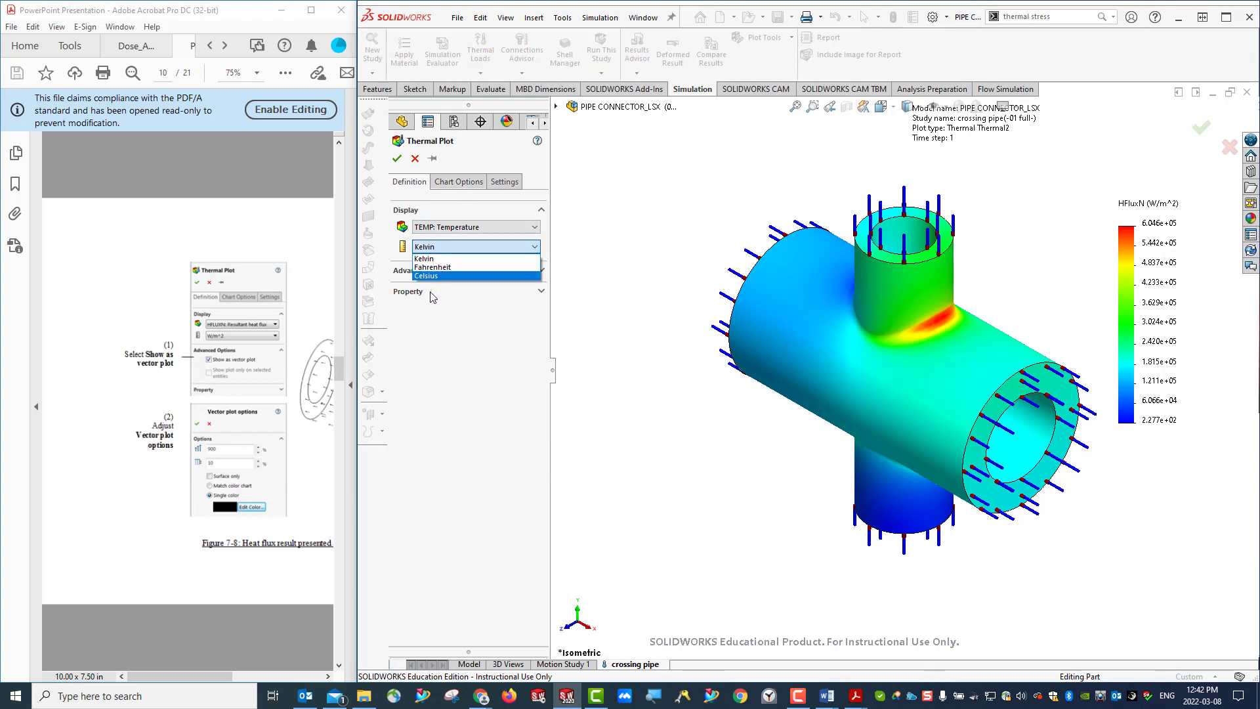
pyautogui.click(428, 275)
pyautogui.click(462, 227)
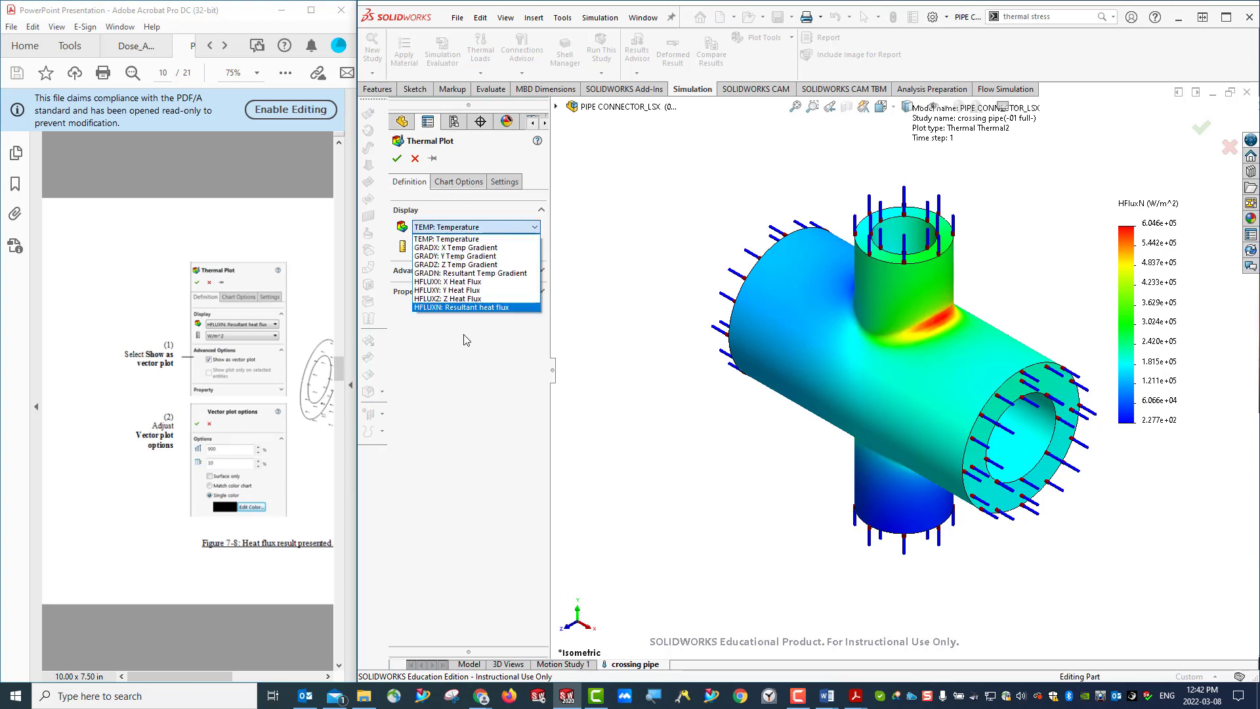
pyautogui.click(489, 307)
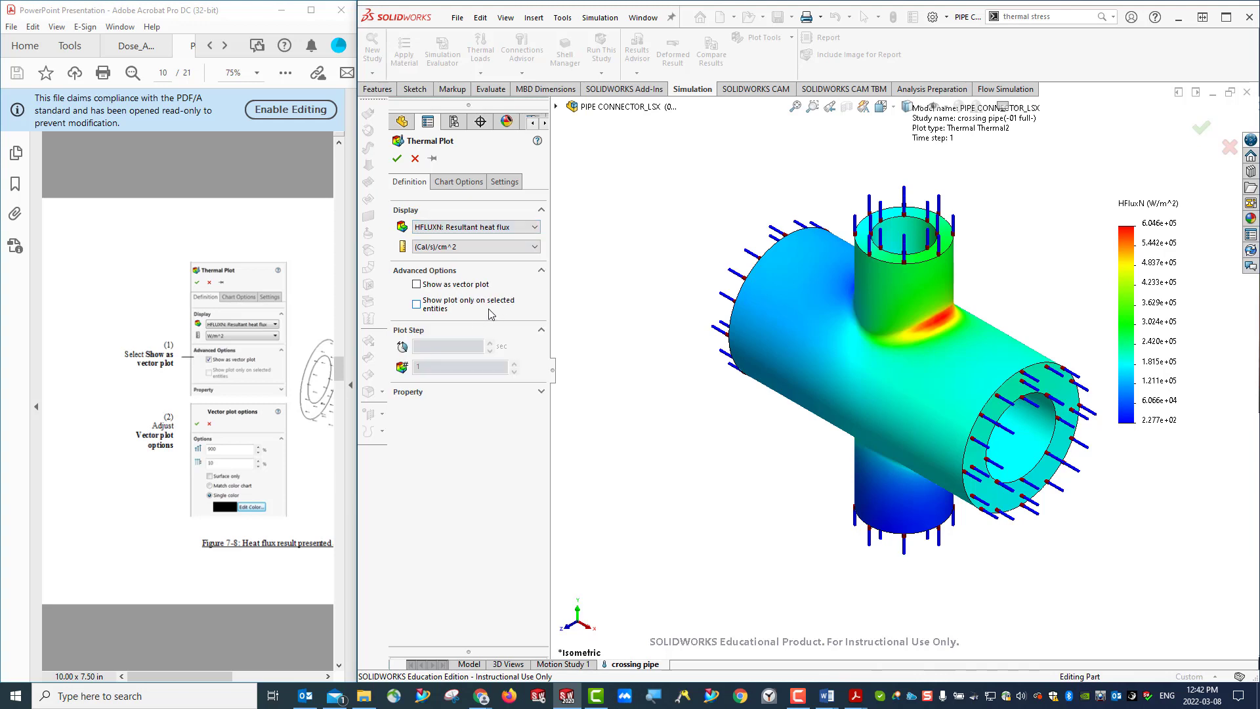
# - Set the new resultant heat flux plot to show as a vector plot, as in the handout's figure
pyautogui.click(459, 182)
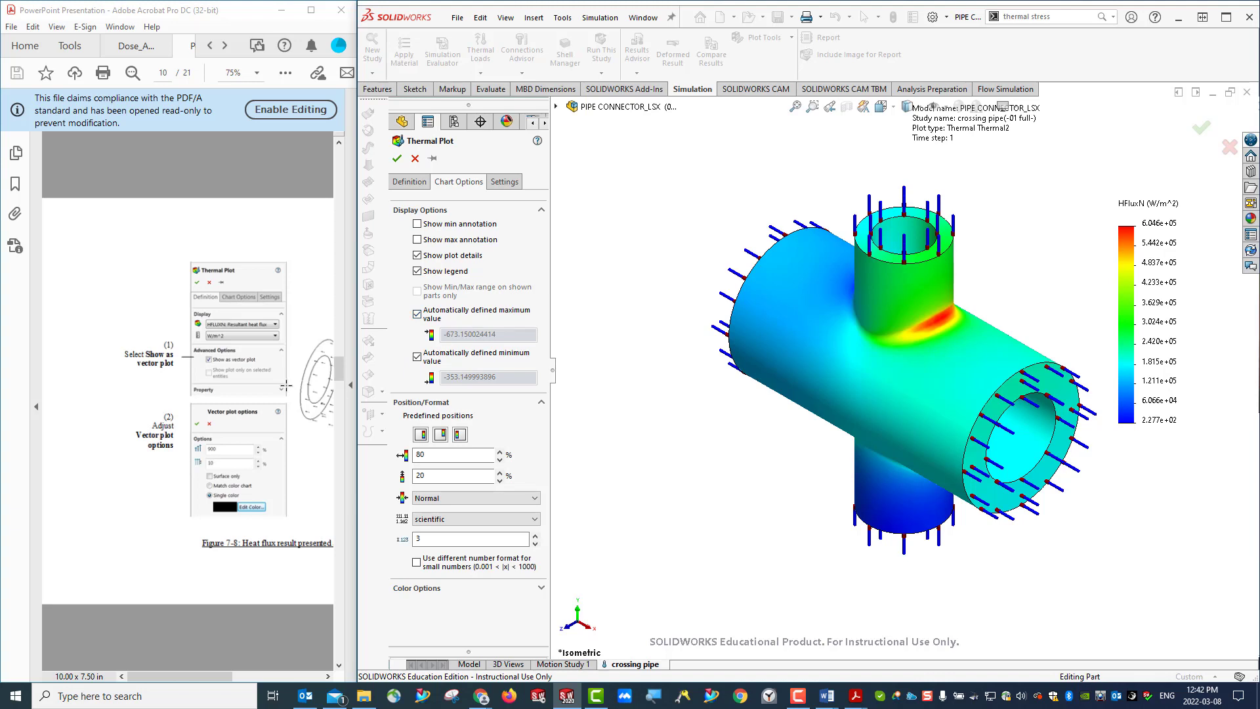
pyautogui.click(402, 186)
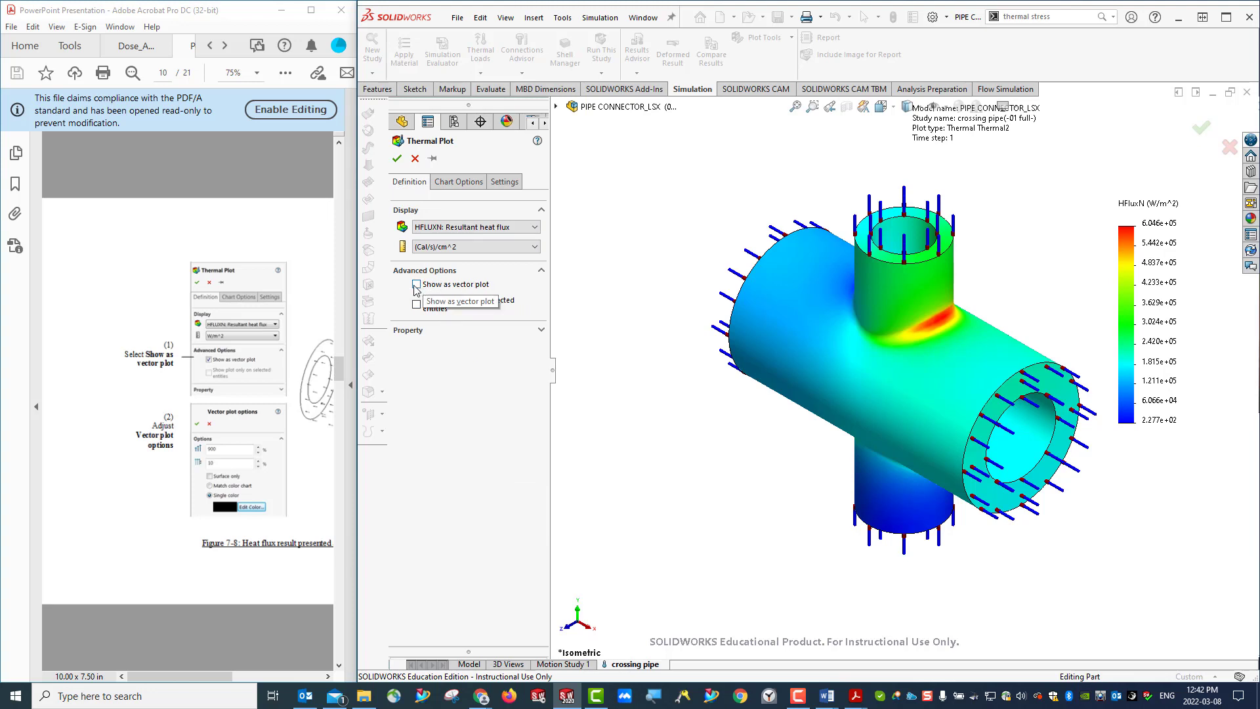
pyautogui.click(459, 182)
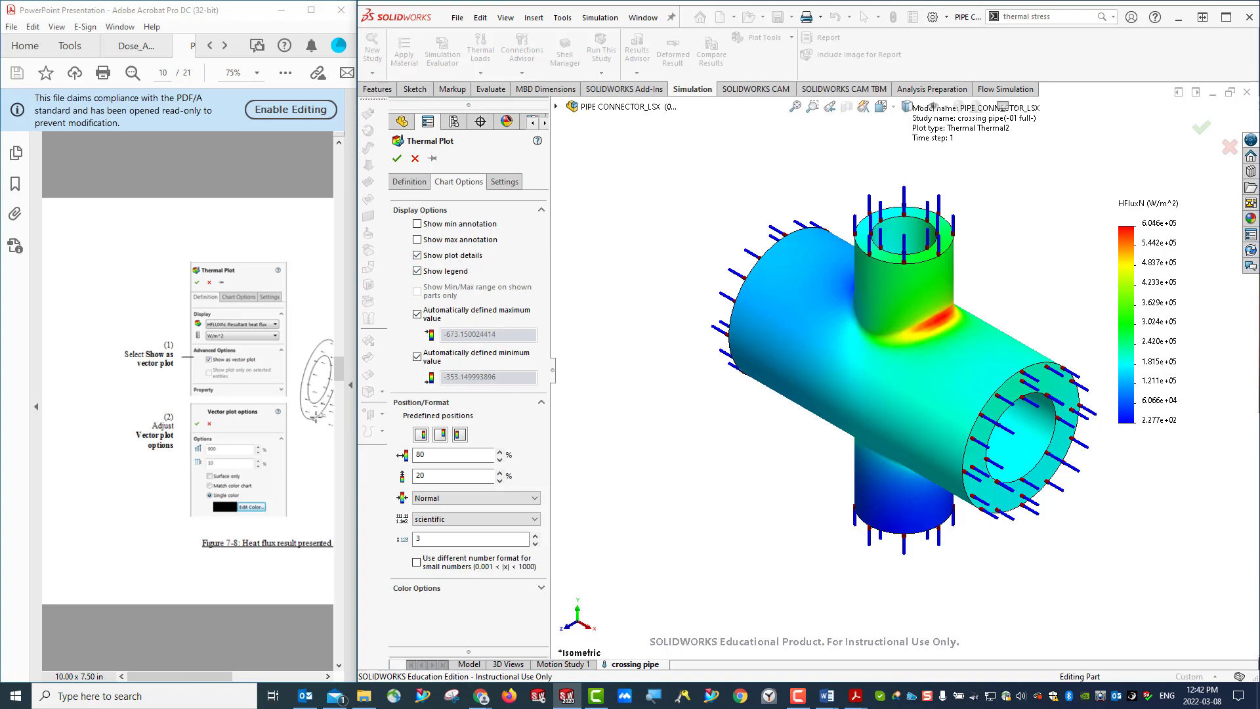
pyautogui.click(409, 181)
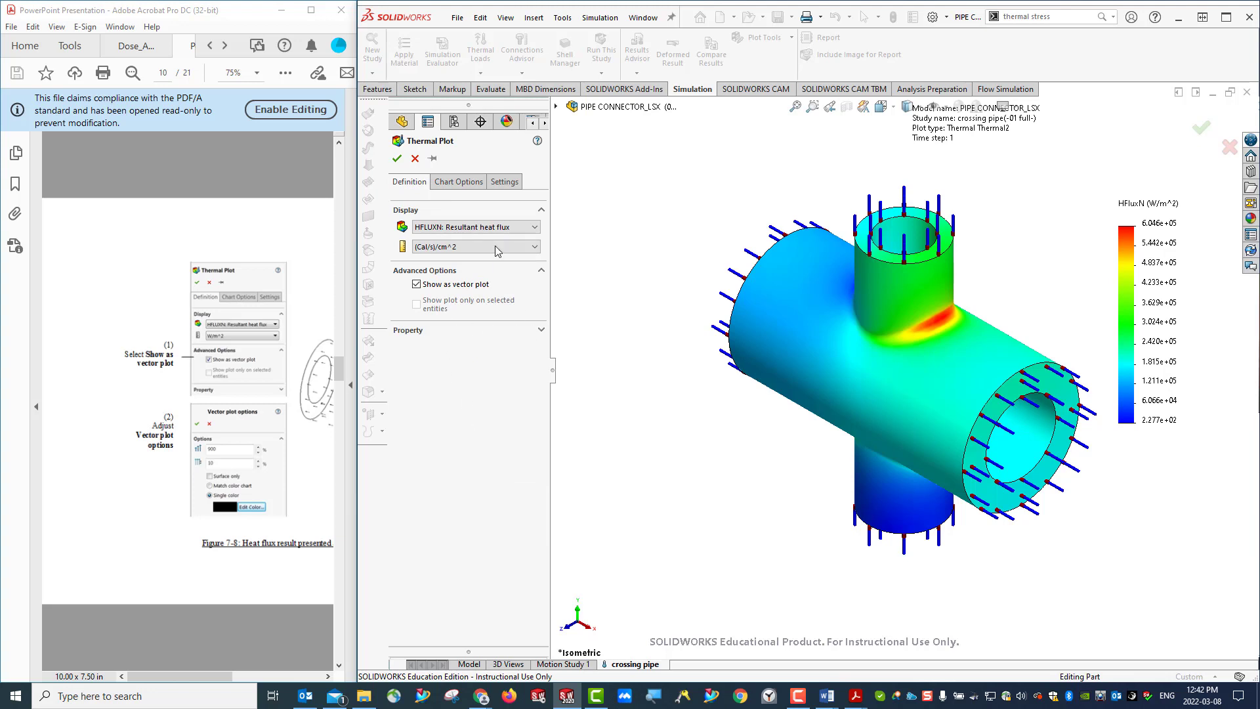
# - Review the vector heat flux plot's color options and accept the plot
pyautogui.click(459, 182)
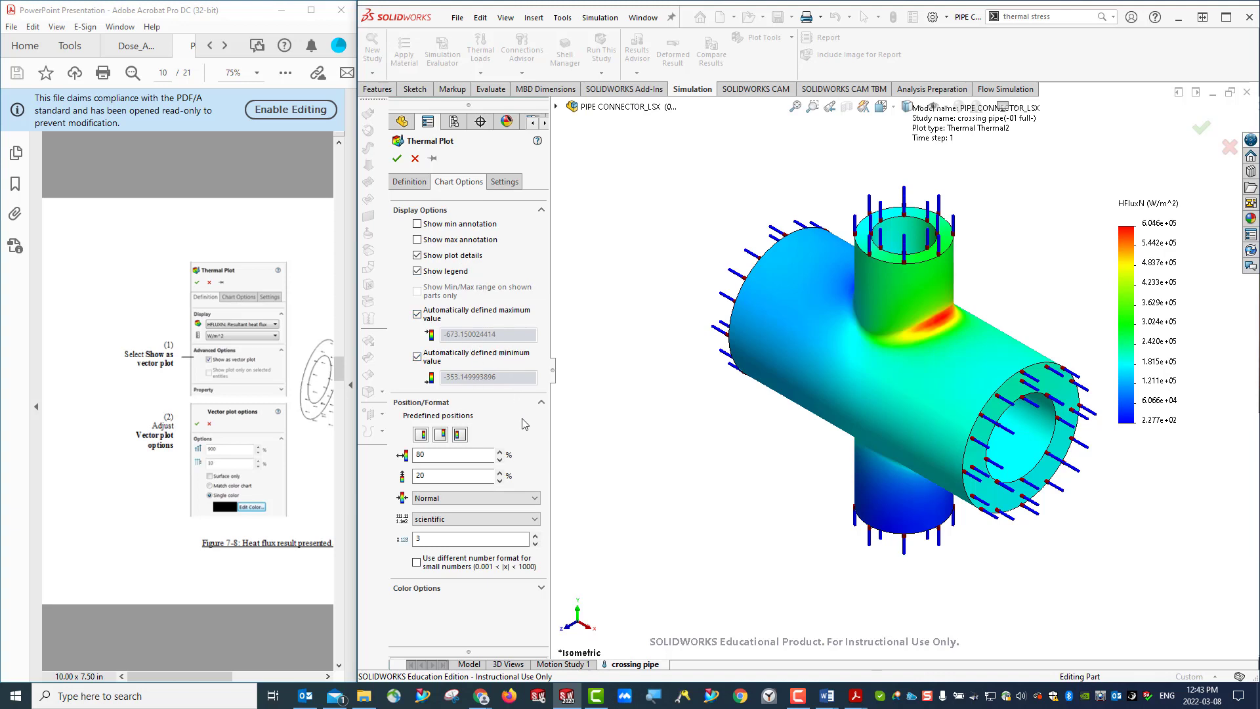
pyautogui.click(541, 589)
pyautogui.scroll(-3, 494, 556)
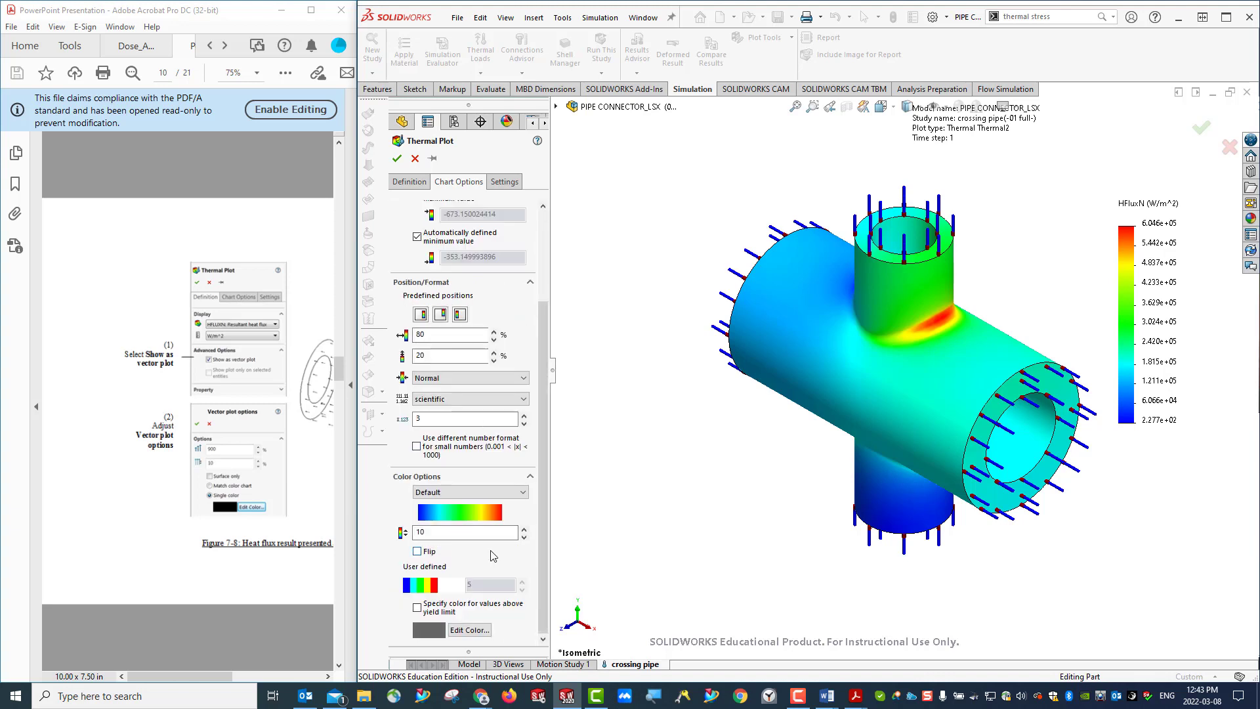
pyautogui.scroll(5, 494, 556)
pyautogui.click(410, 185)
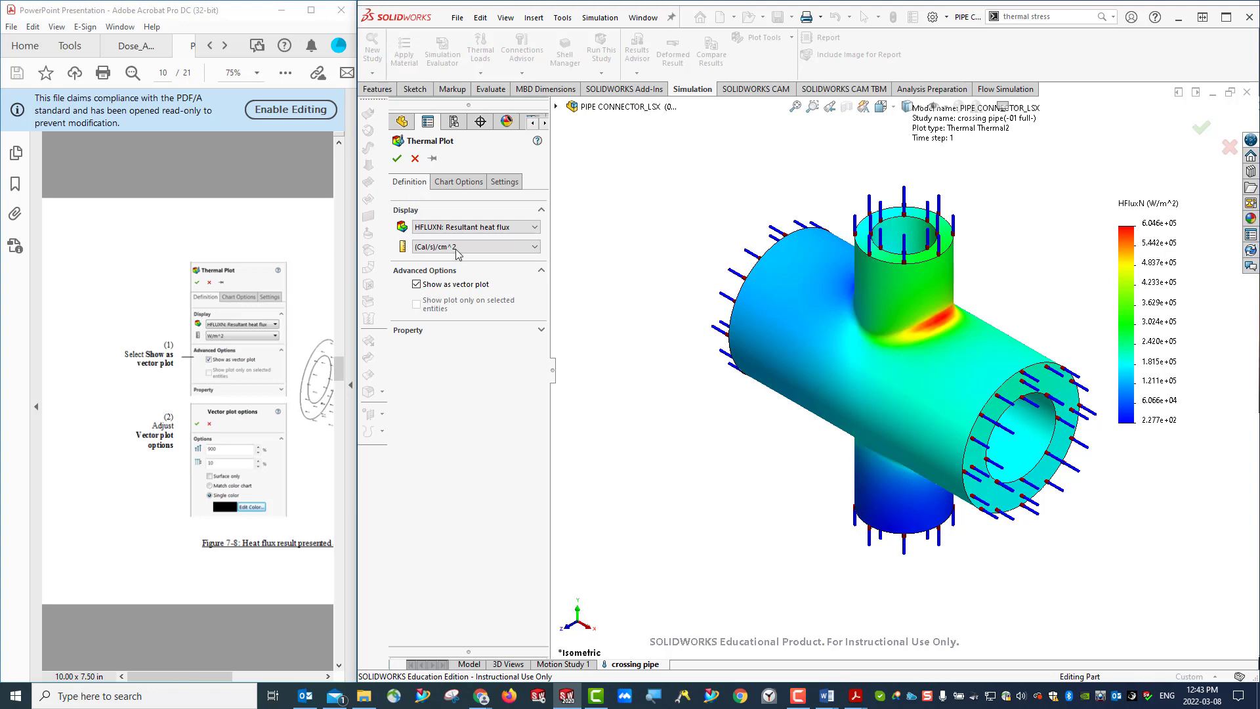
pyautogui.click(396, 158)
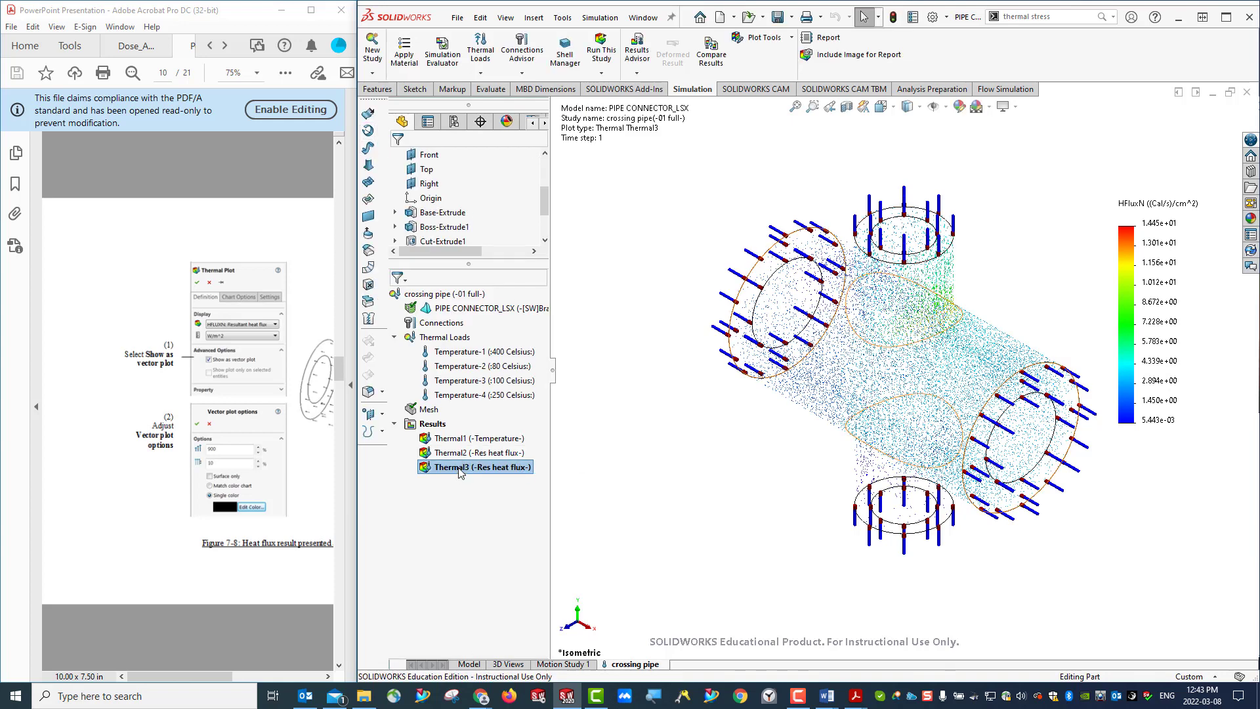
pyautogui.rightClick(460, 470)
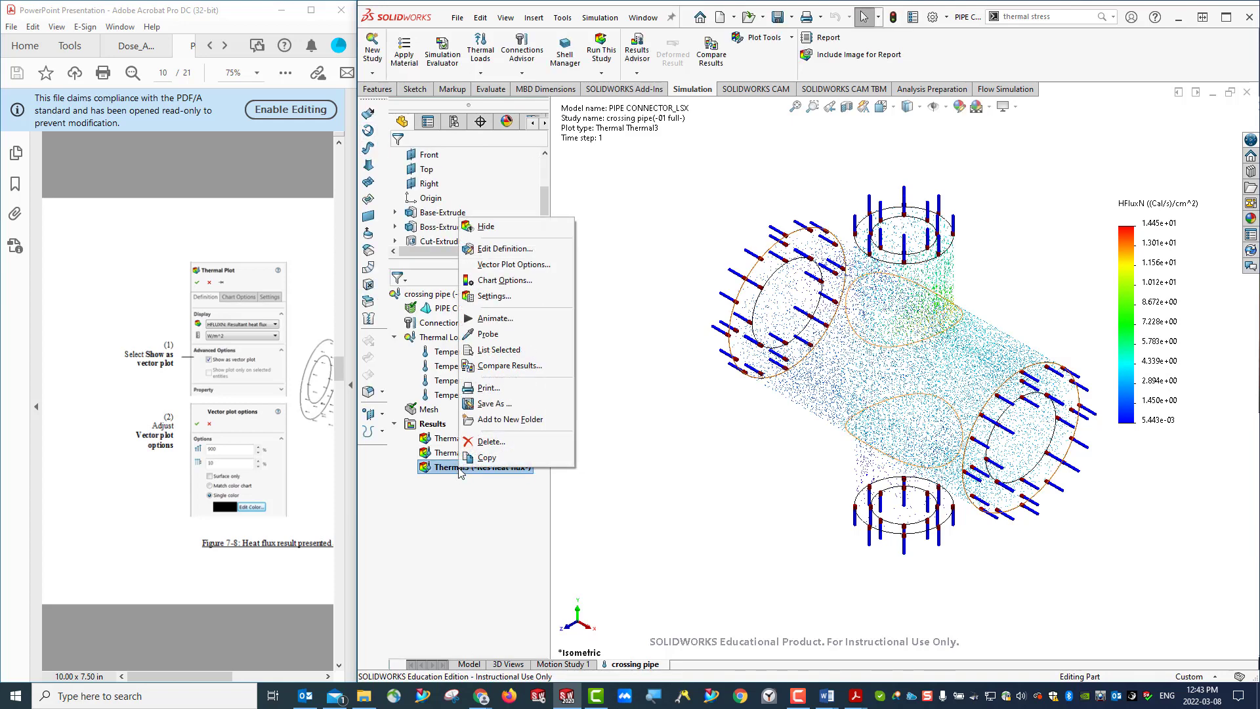
pyautogui.click(503, 249)
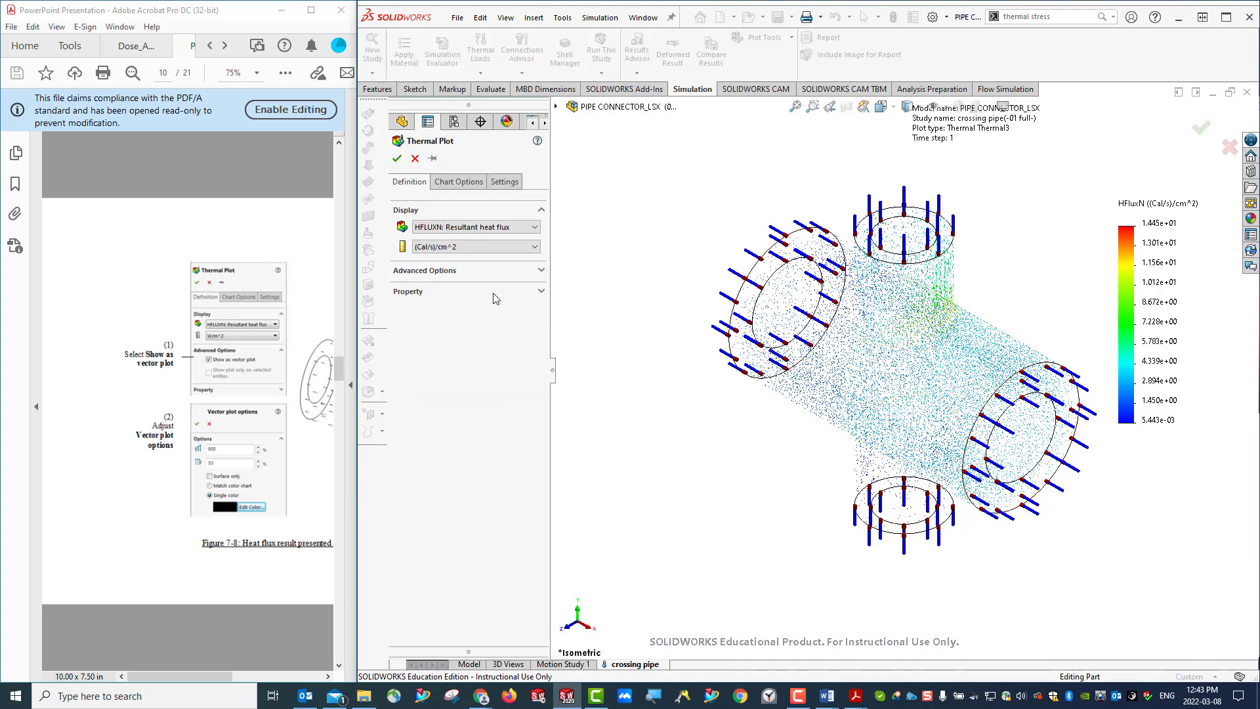
pyautogui.click(541, 270)
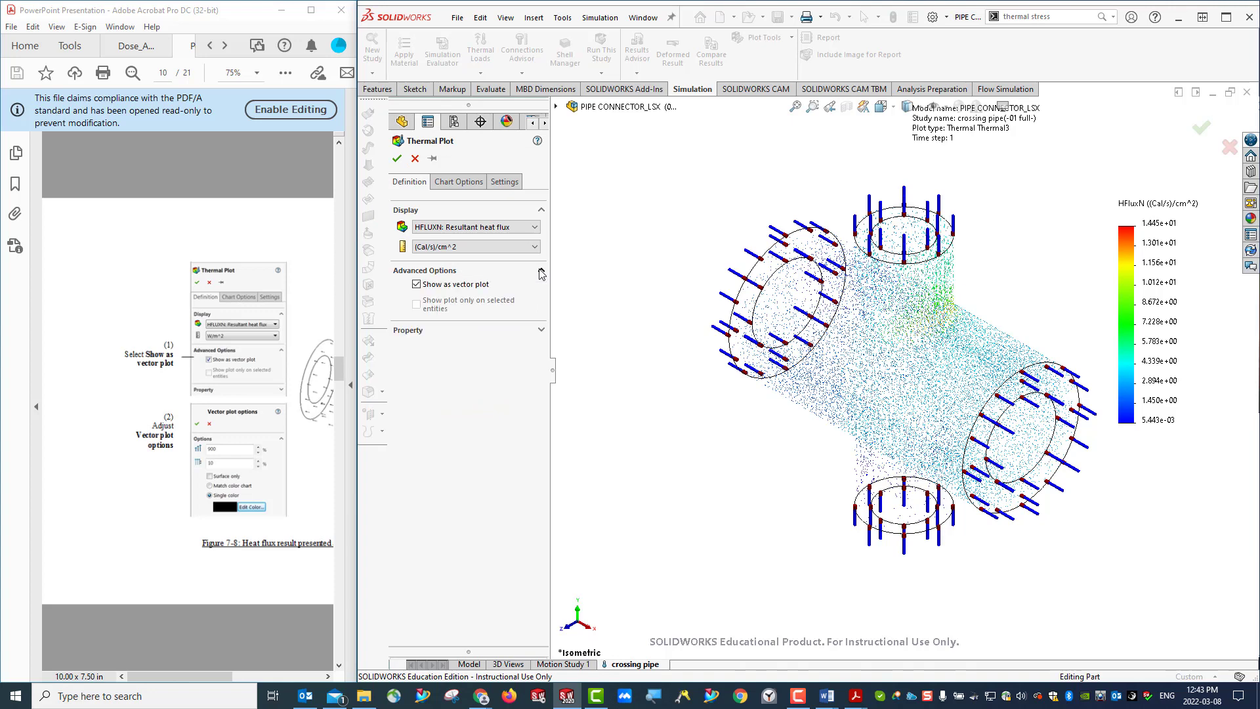
pyautogui.click(541, 331)
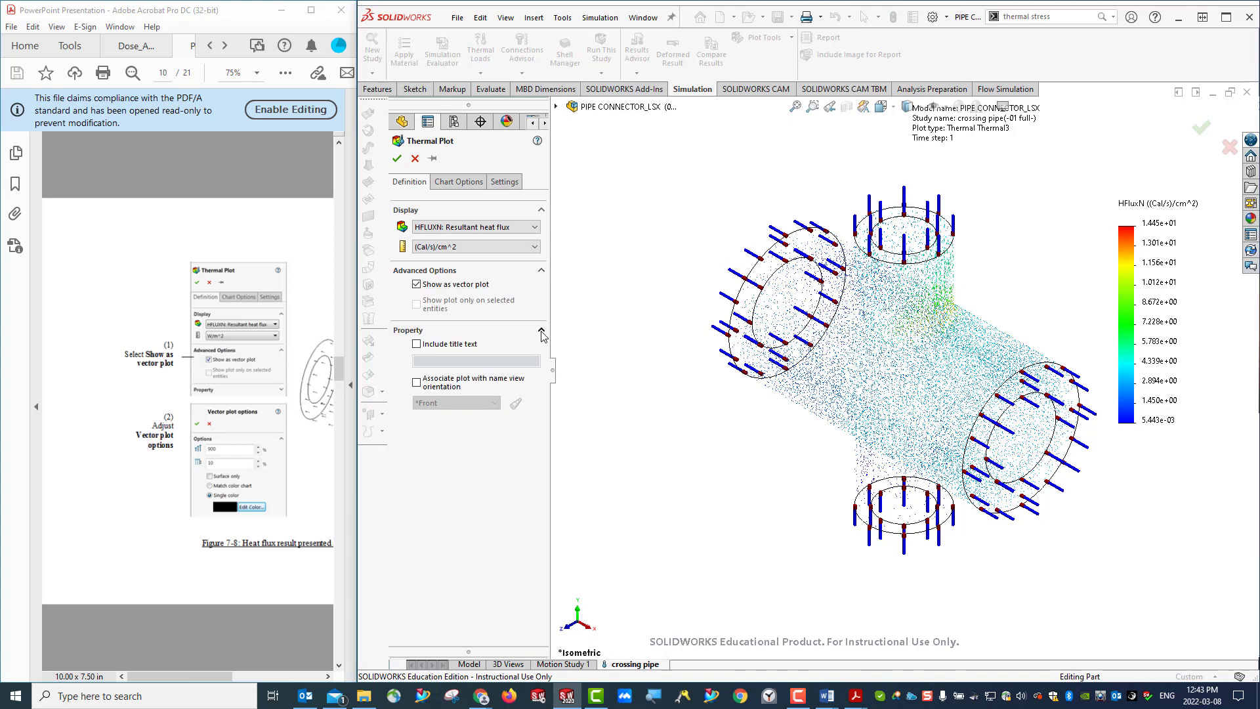
pyautogui.click(453, 187)
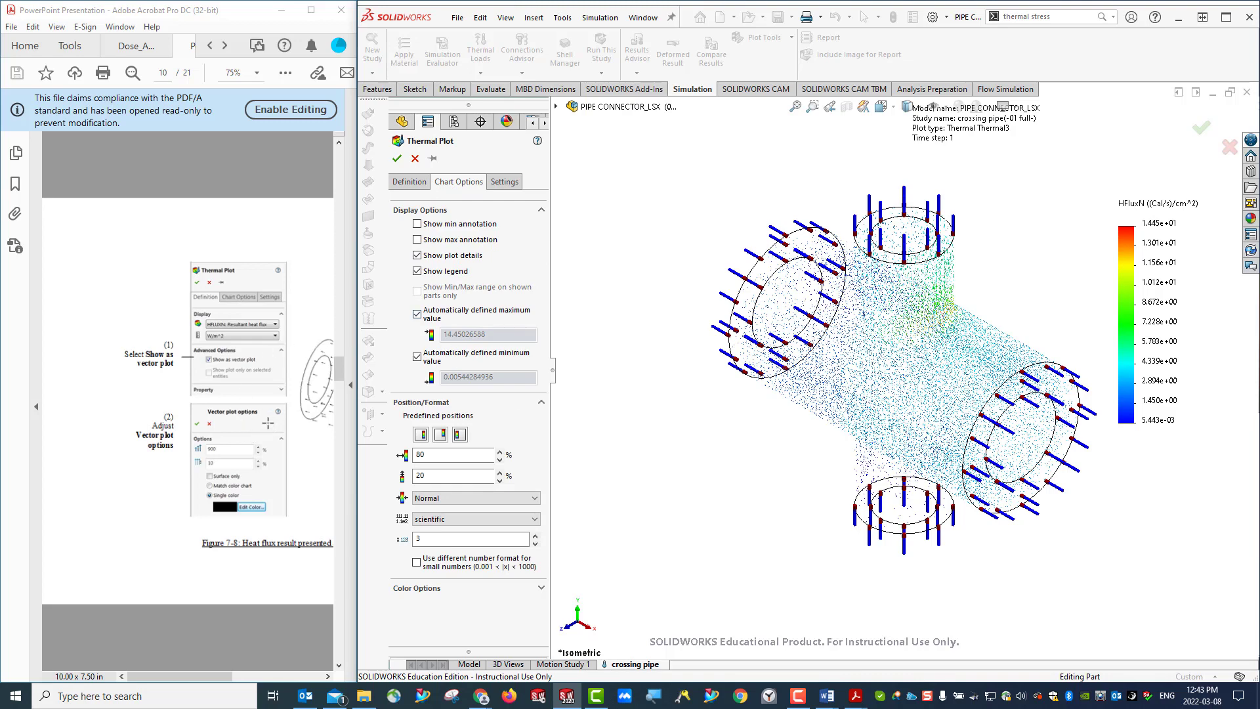
pyautogui.click(403, 185)
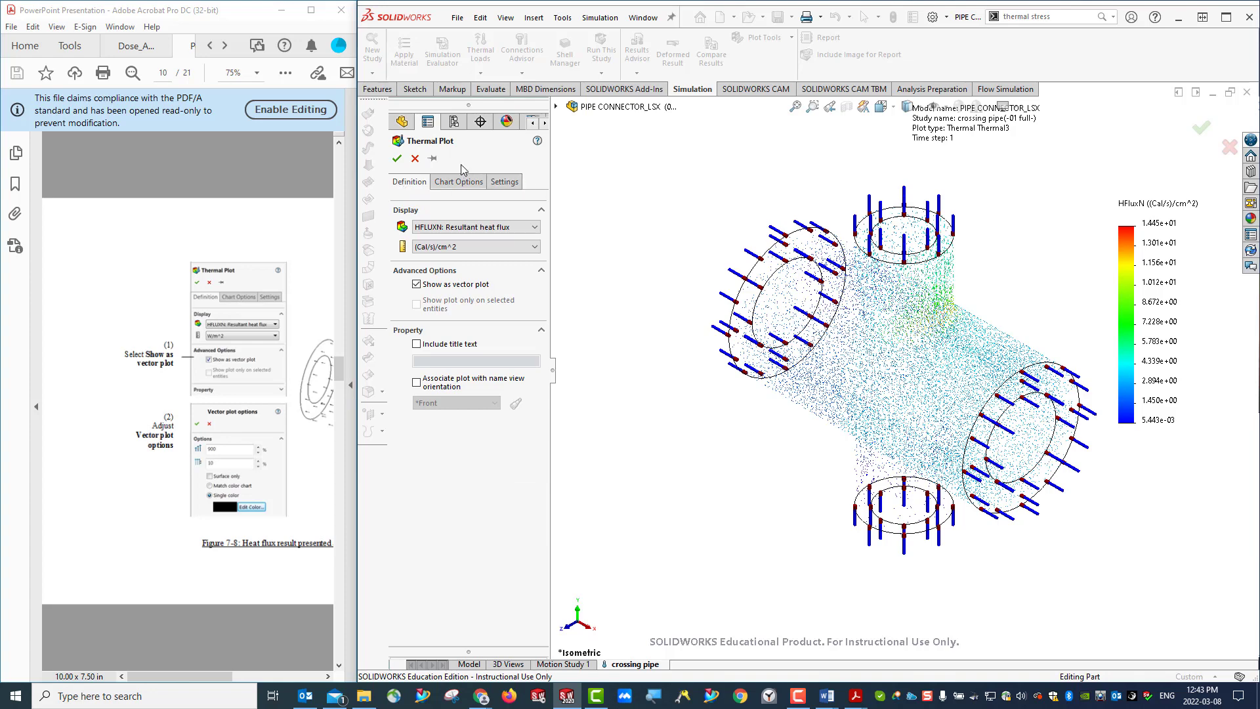
pyautogui.click(464, 184)
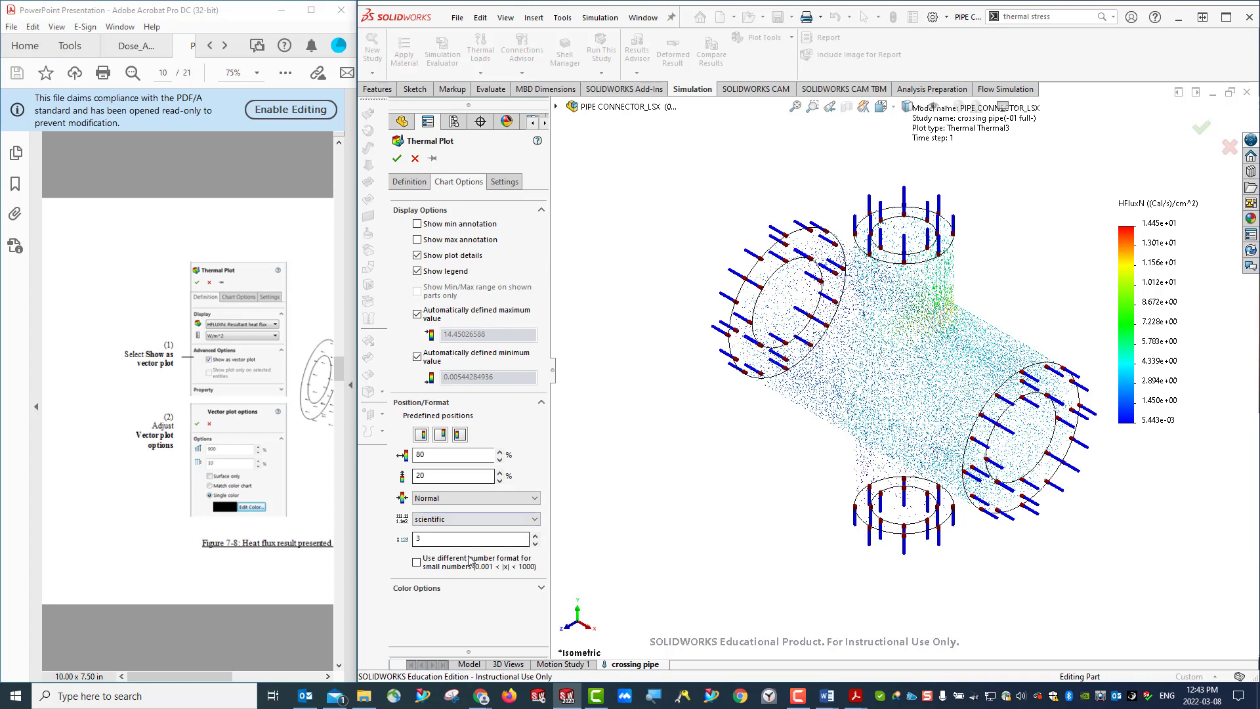
pyautogui.click(415, 159)
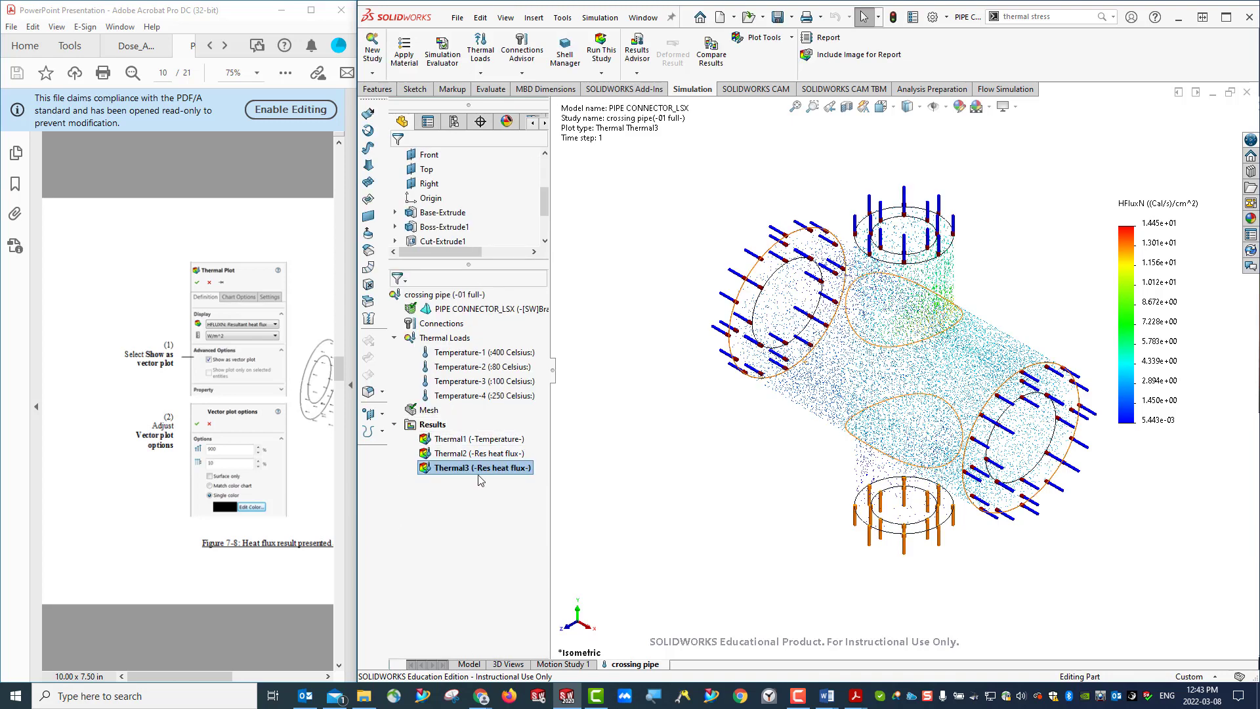
# - In the third thermal plot's vector plot options, set the vector size to 900% and the density to 10%
pyautogui.rightClick(457, 470)
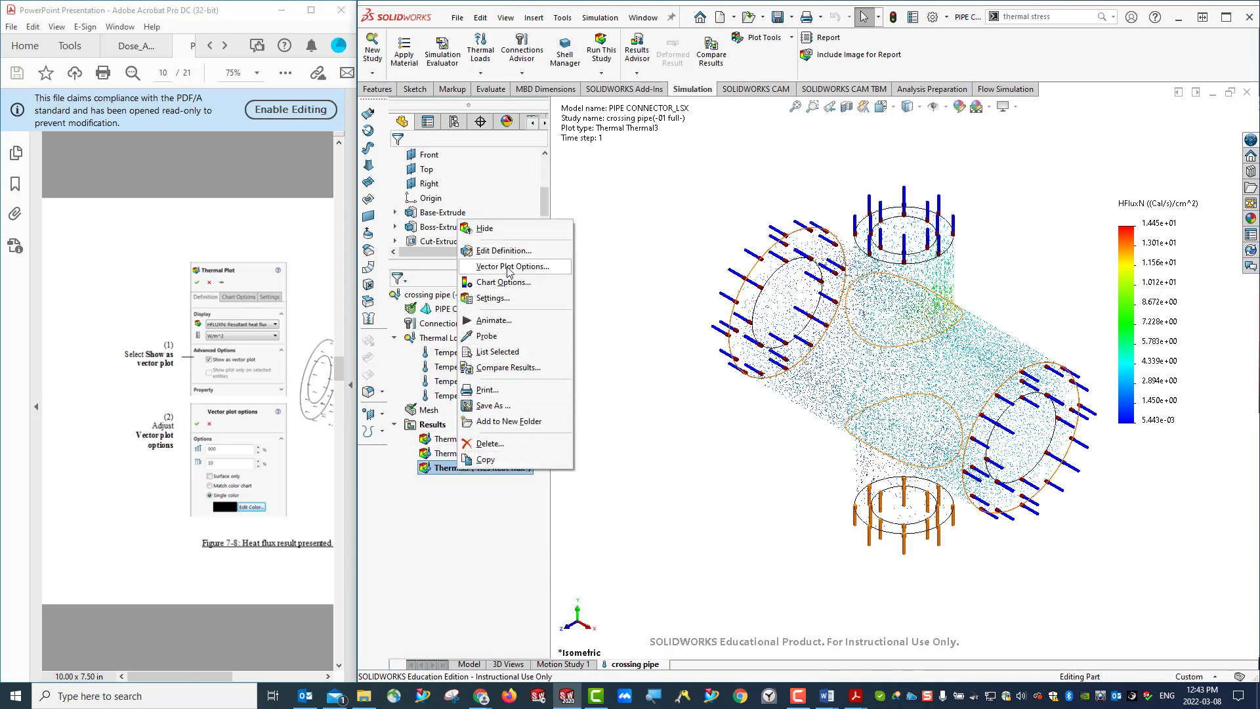
pyautogui.click(513, 266)
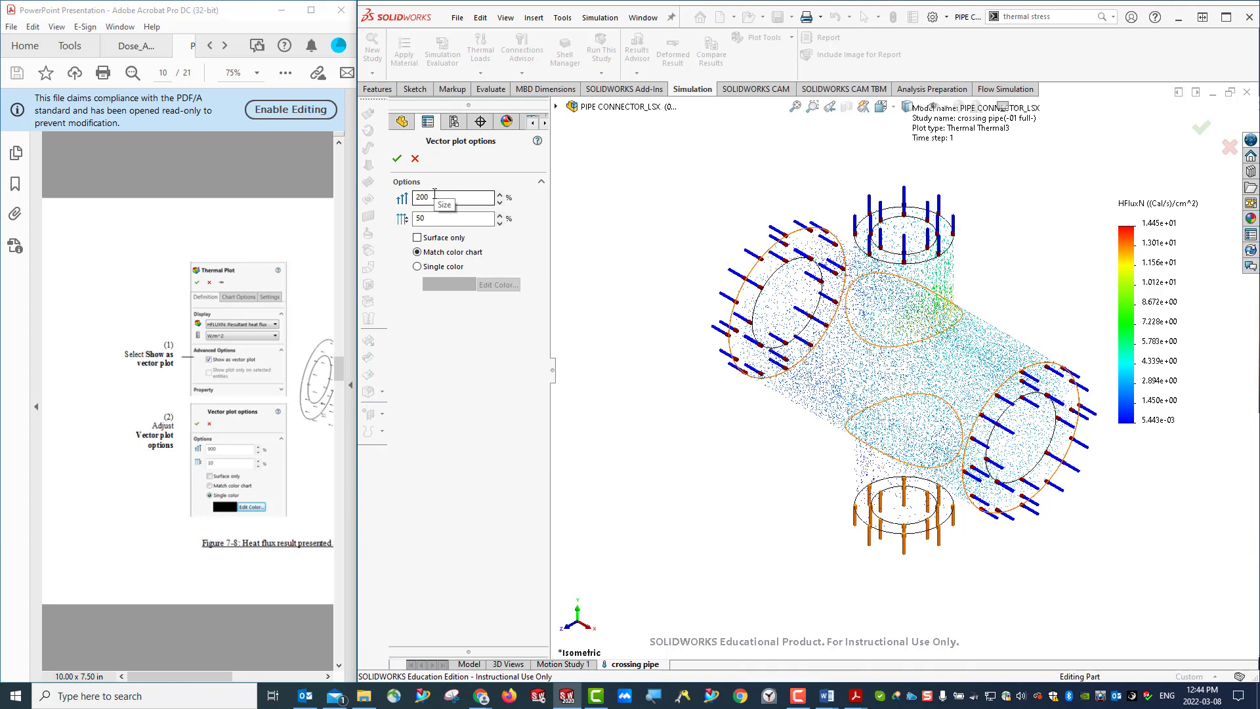
pyautogui.moveTo(434, 194); pyautogui.dragTo(411, 195)
pyautogui.click(420, 196)
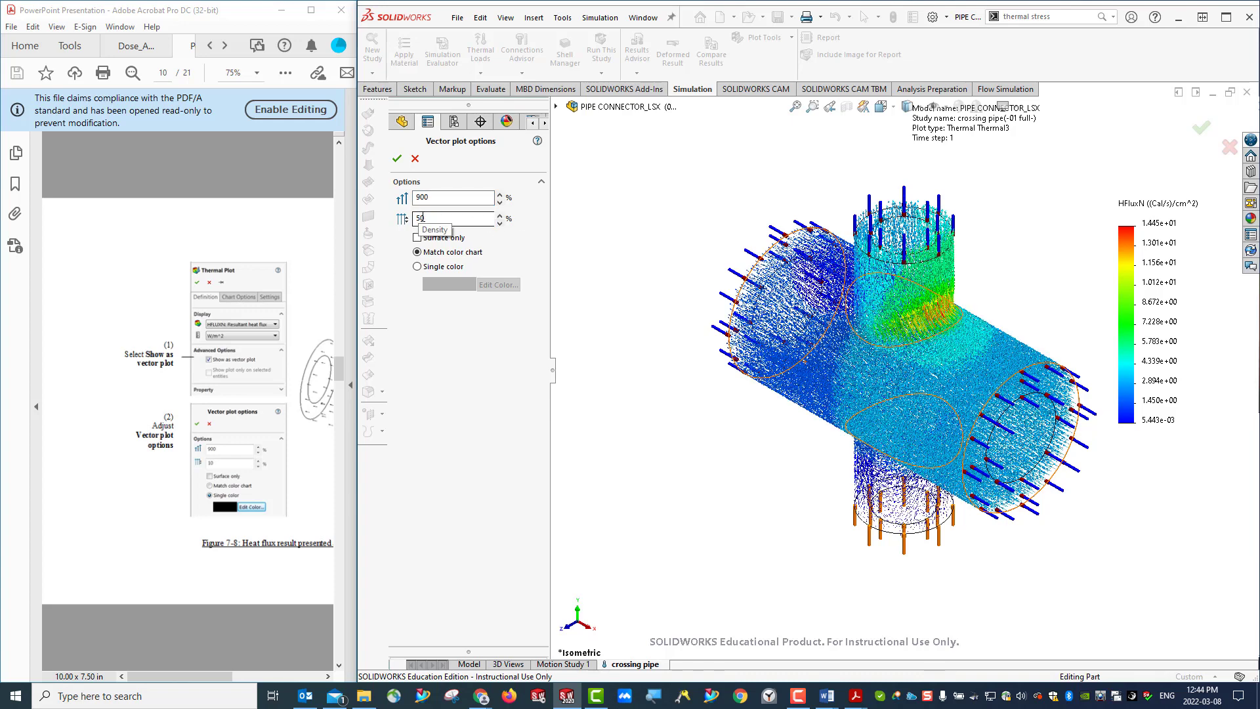
pyautogui.doubleClick(417, 218)
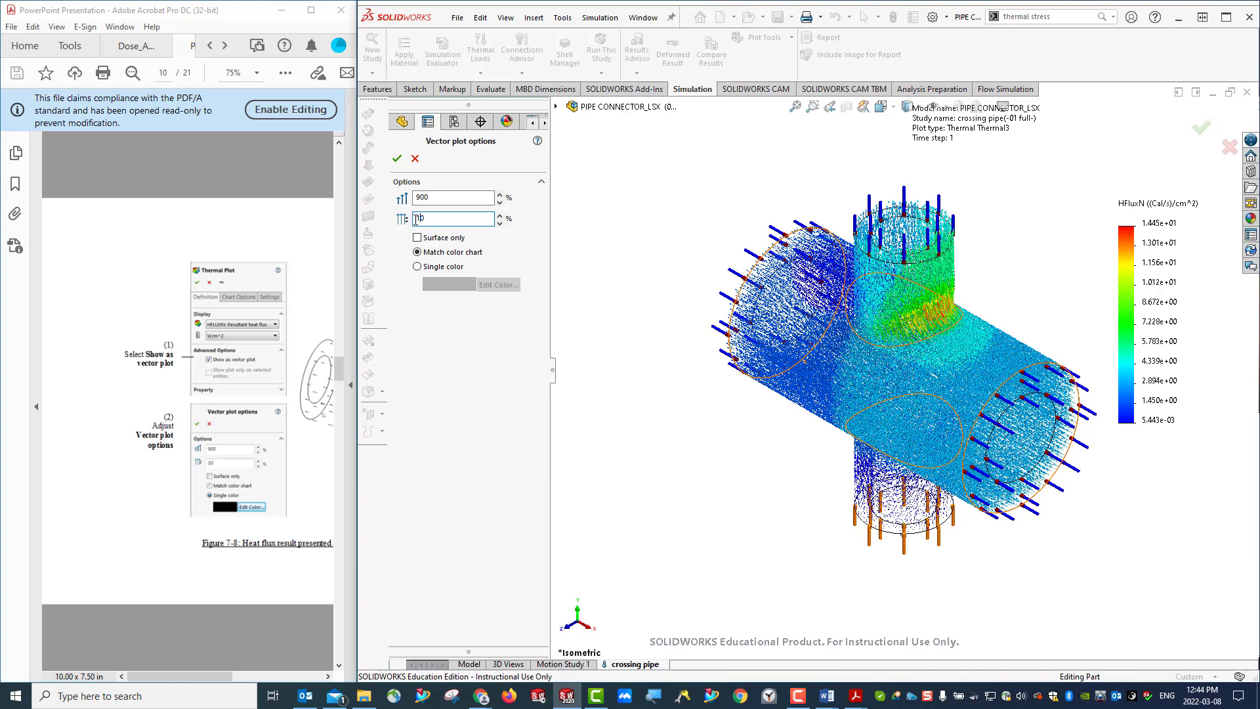
# - Display the heat flux vectors in a single black color and accept the vector plot options
pyautogui.click(417, 267)
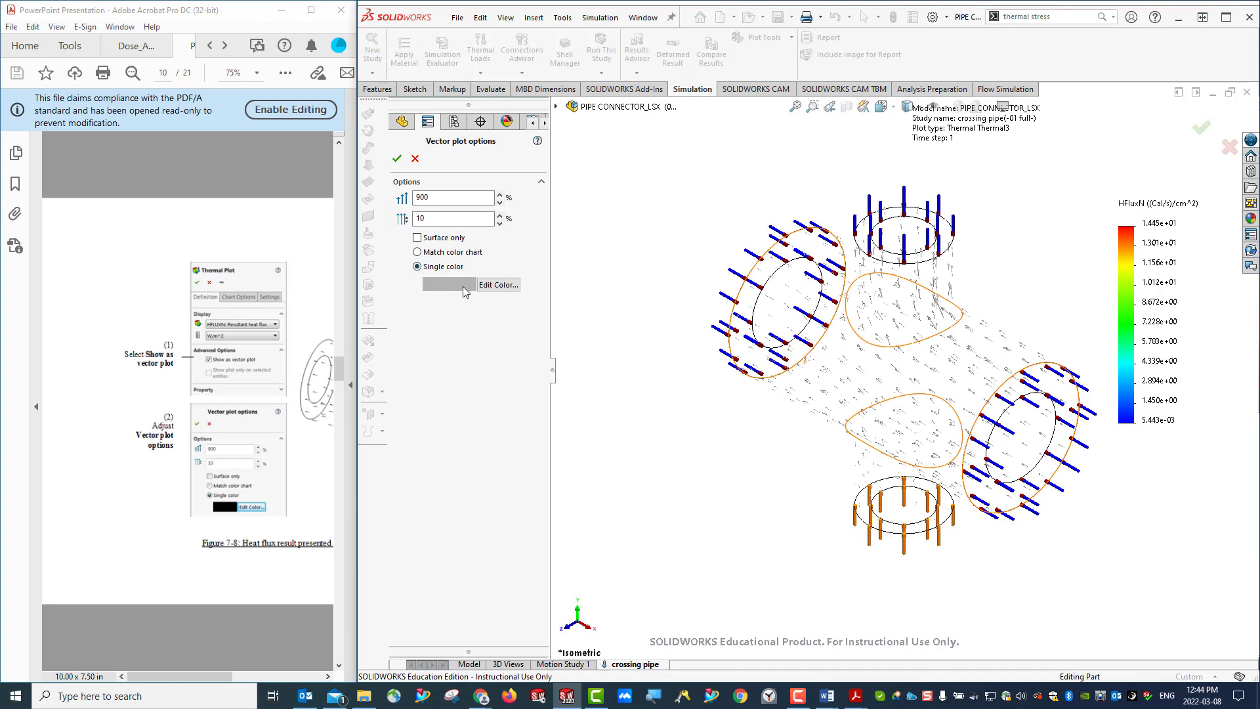
pyautogui.click(499, 284)
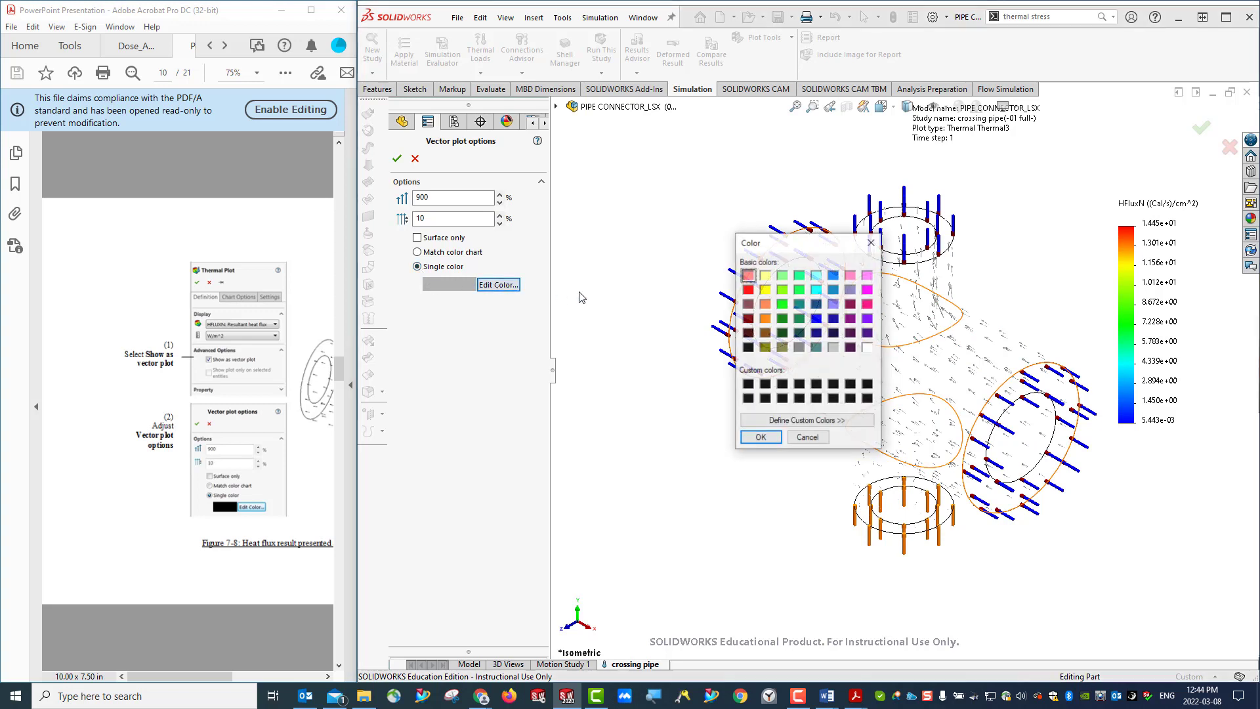
pyautogui.click(749, 348)
pyautogui.click(761, 438)
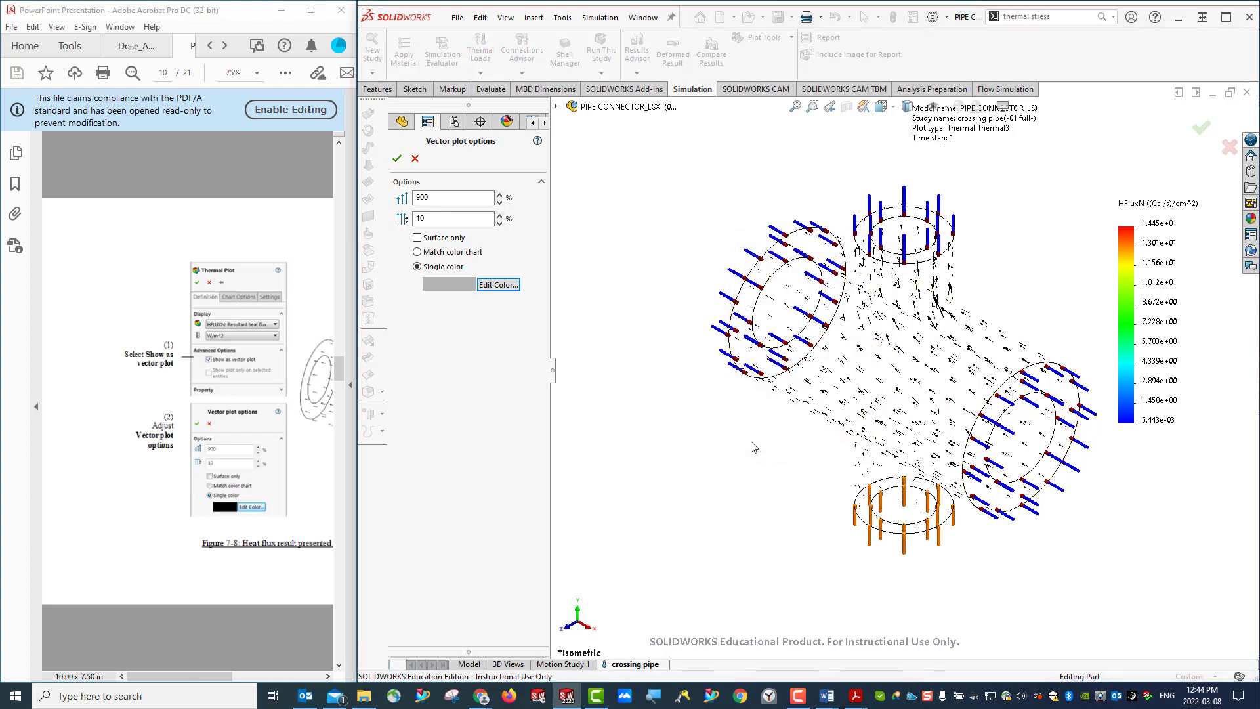
pyautogui.click(396, 158)
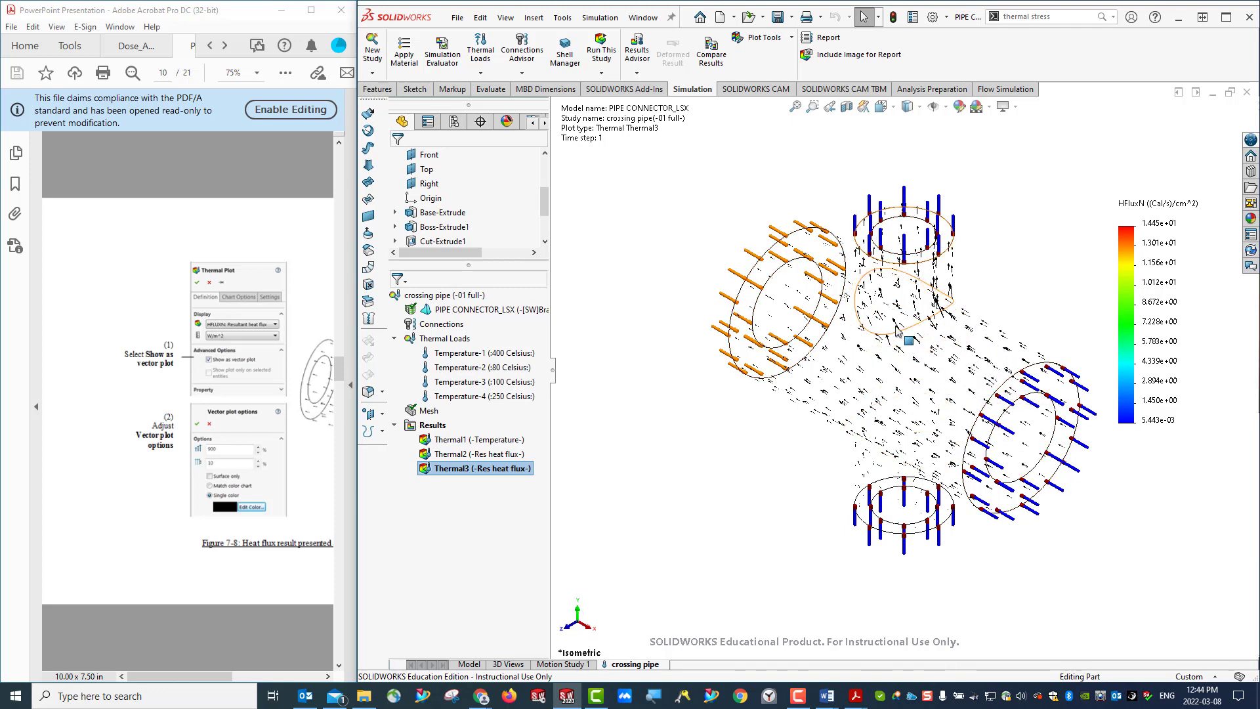
# - Inspect the heat flux vectors through the pipe junction from another angle and restore the isometric view
pyautogui.moveTo(963, 558); pyautogui.dragTo(973, 522, button='middle')
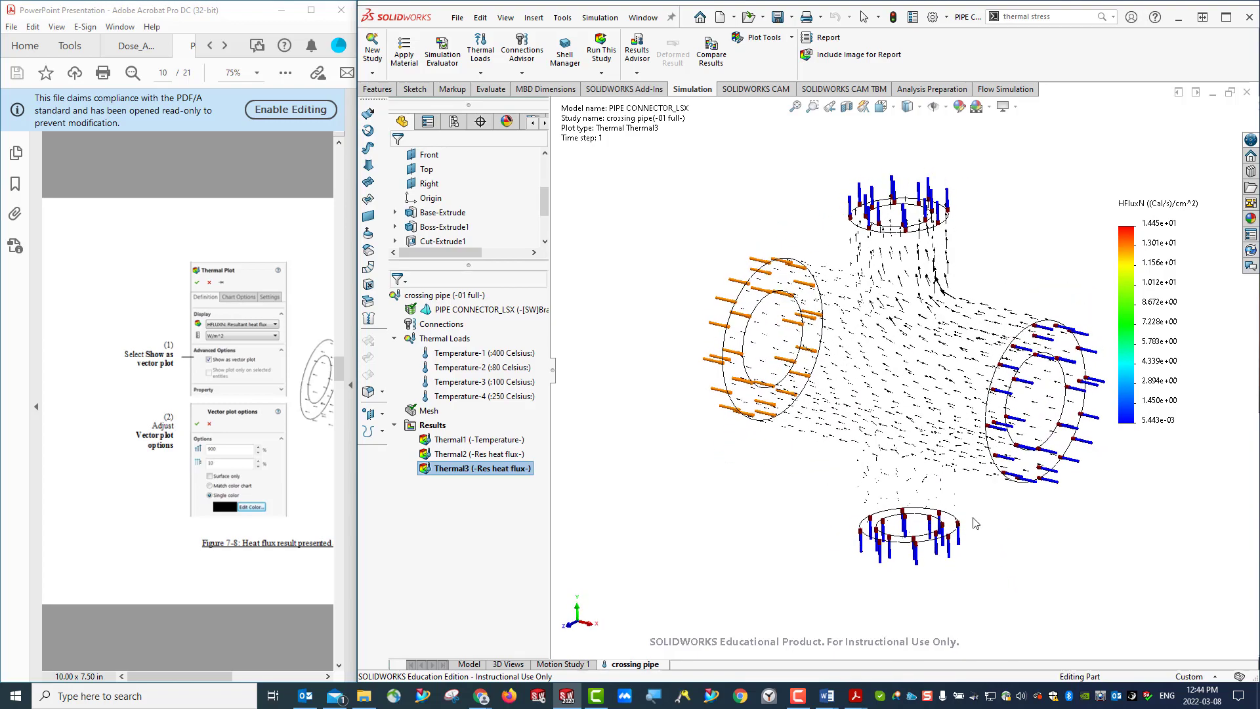
pyautogui.click(894, 110)
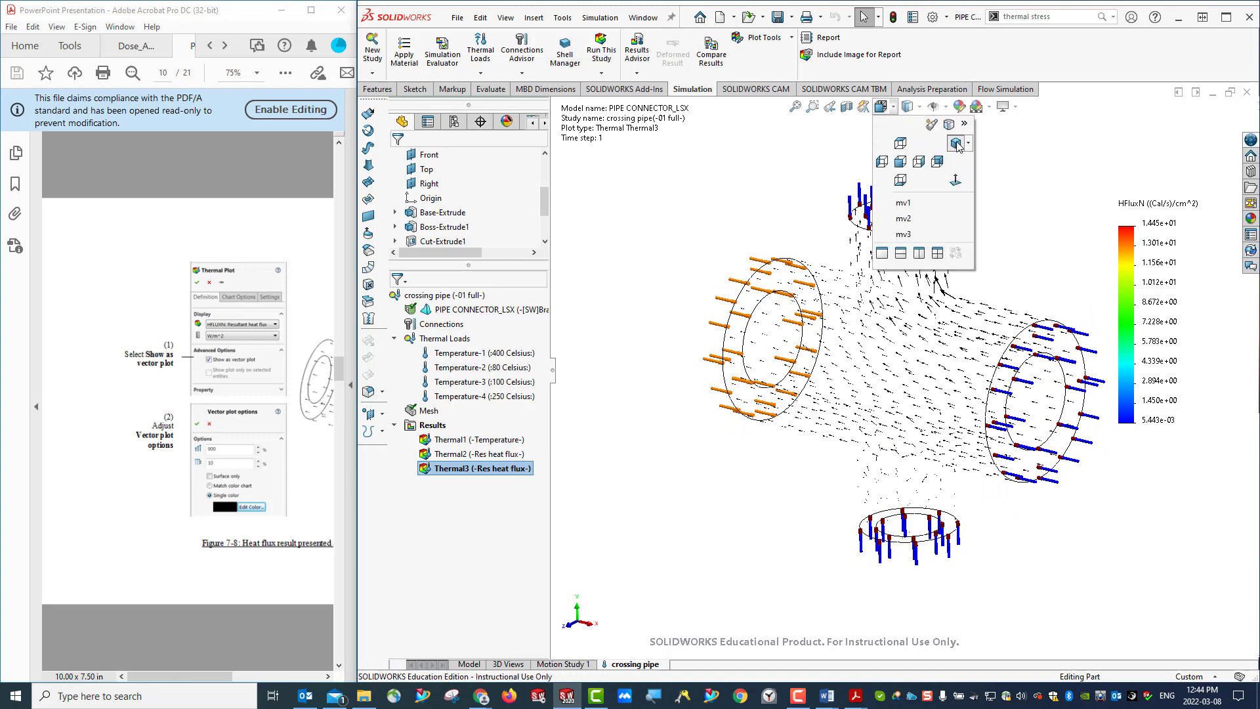
pyautogui.click(960, 148)
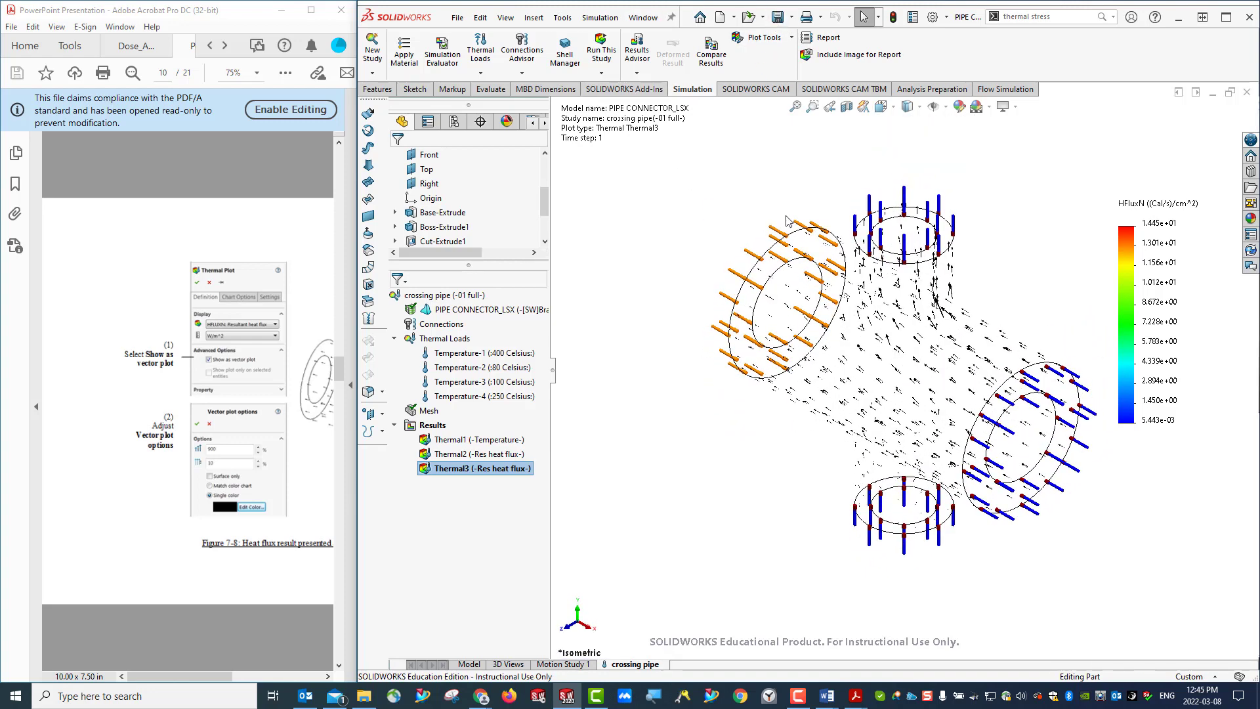
# - Hide the symbols of all four temperature loads, Temperature-1 to Temperature-4, and clear the selection
pyautogui.click(458, 351)
pyautogui.keyDown('shift'); pyautogui.click(470, 395); pyautogui.keyUp('shift')
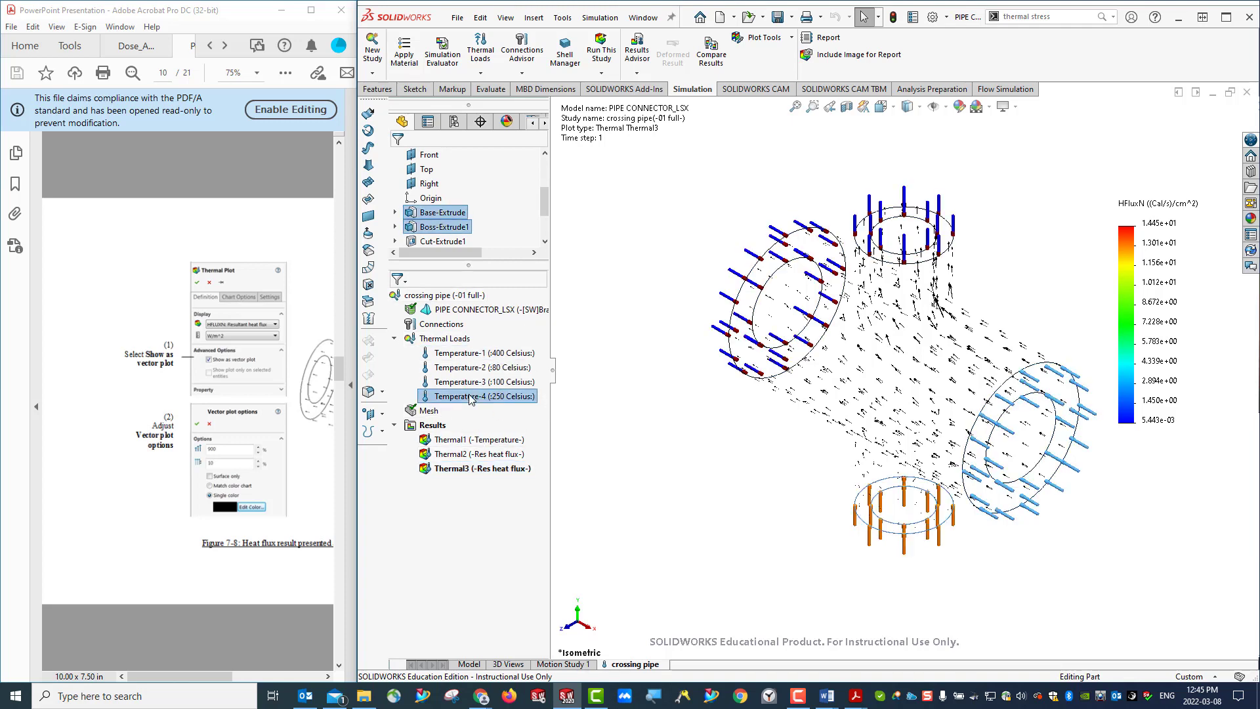
pyautogui.rightClick(466, 359)
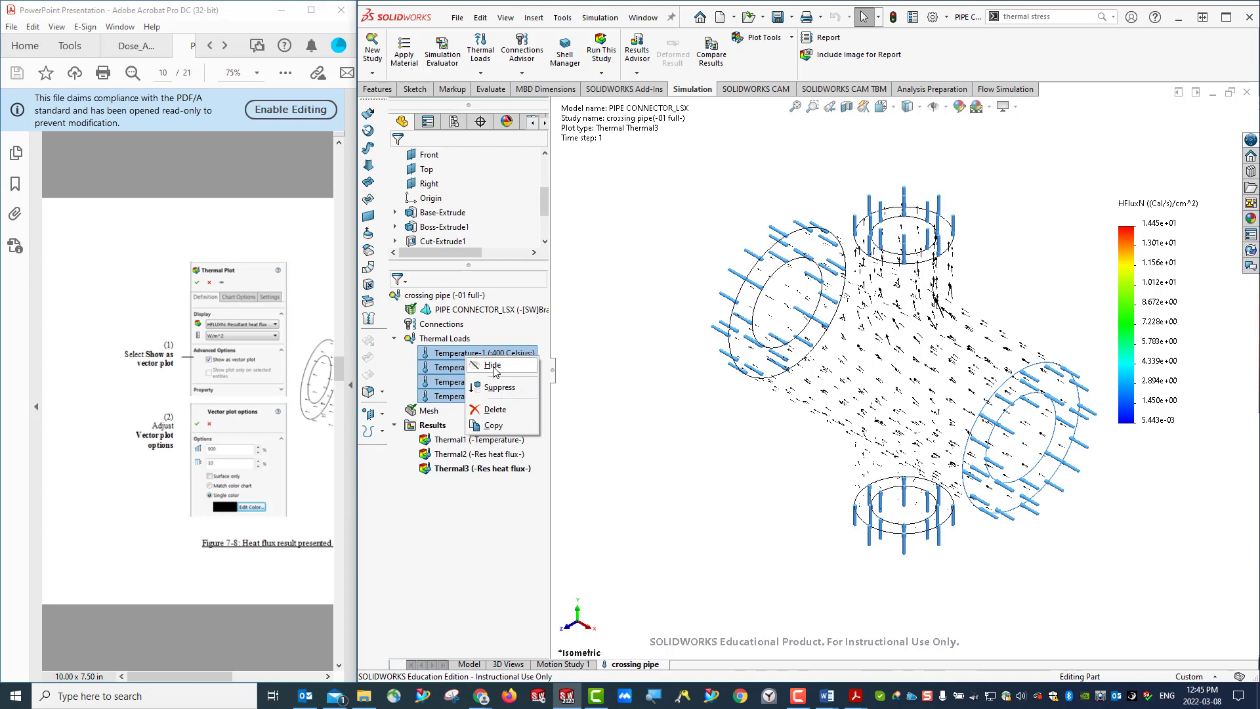
pyautogui.click(494, 366)
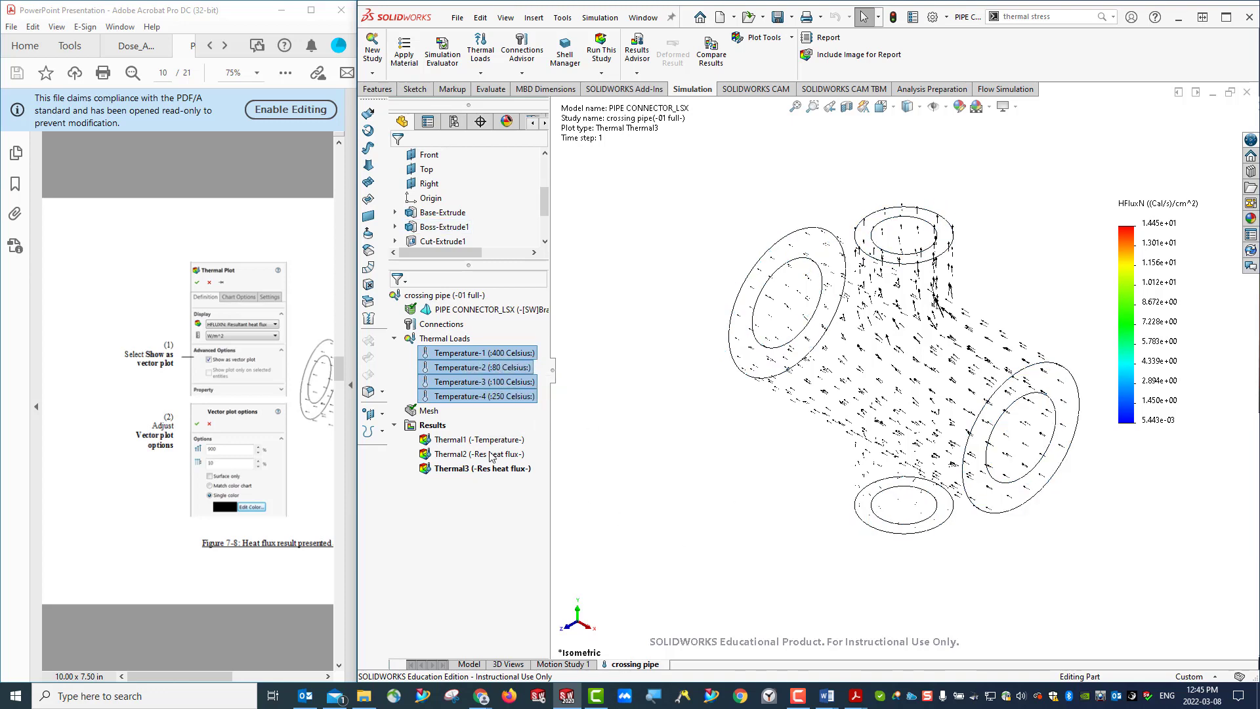
pyautogui.click(476, 536)
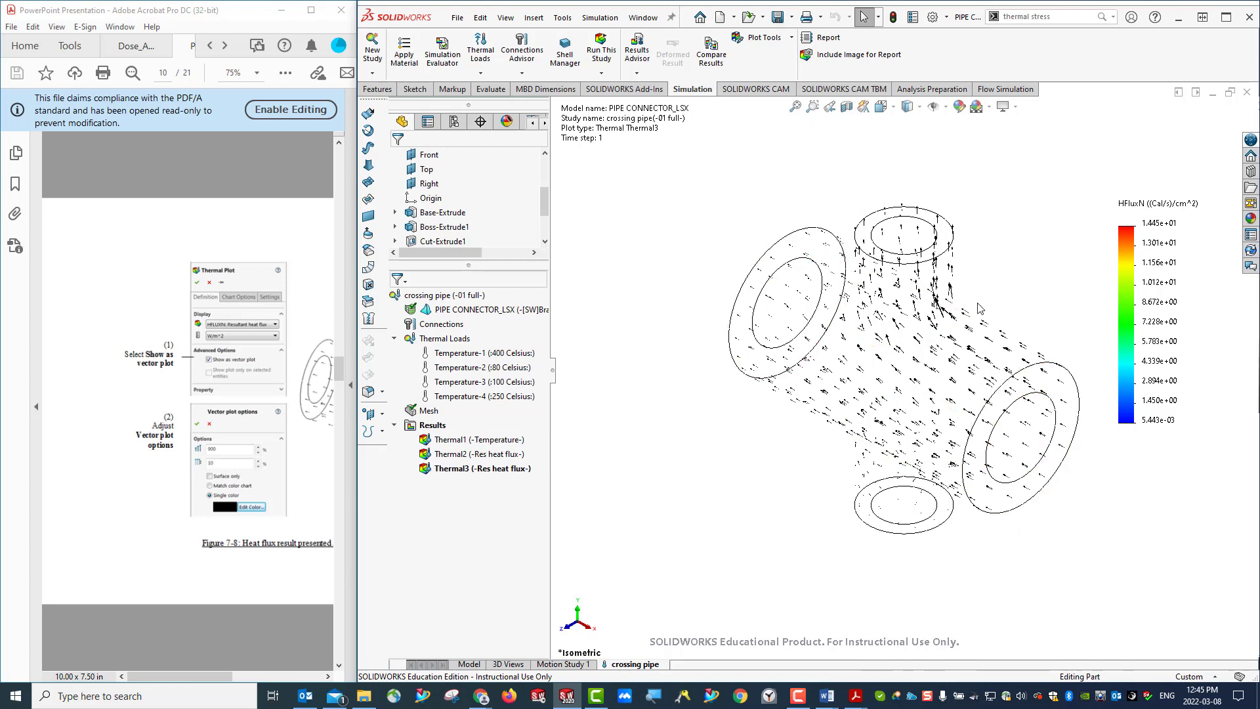
# - Bring up the handout's Figure 7-9 and create a new Static study named Stress
pyautogui.scroll(-2, 277, 397)
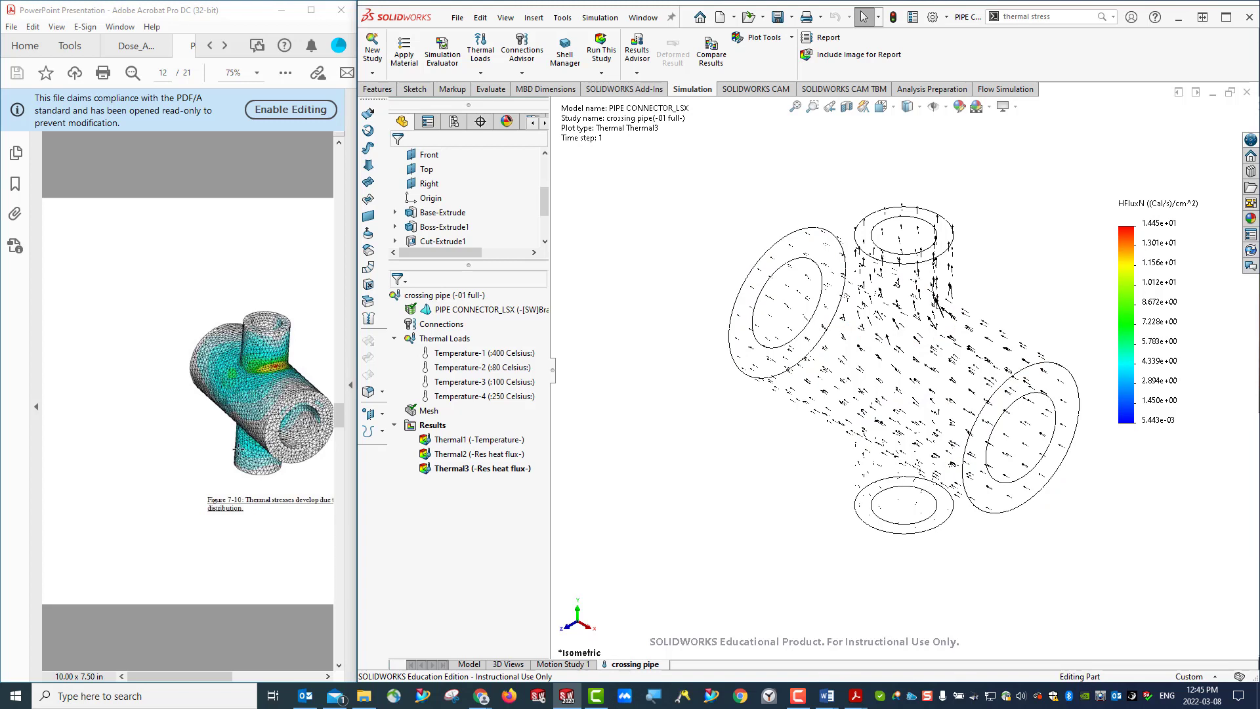
pyautogui.scroll(1, 238, 449)
pyautogui.click(986, 457)
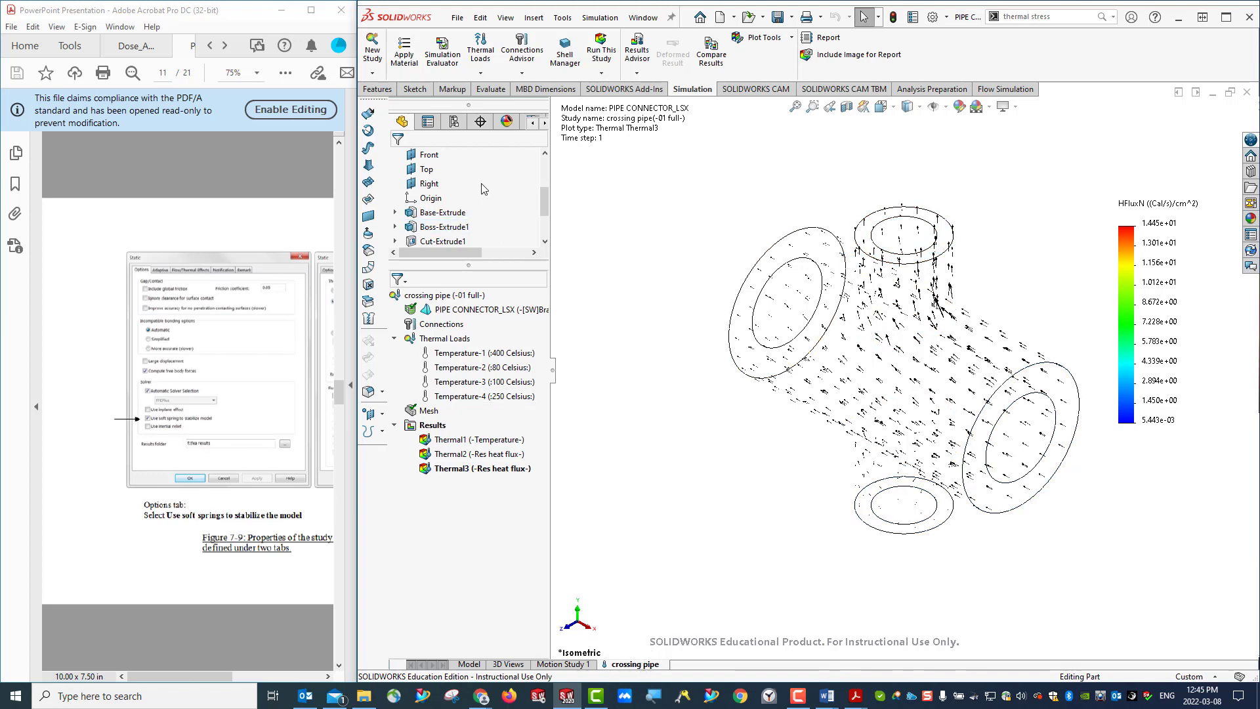
pyautogui.click(370, 74)
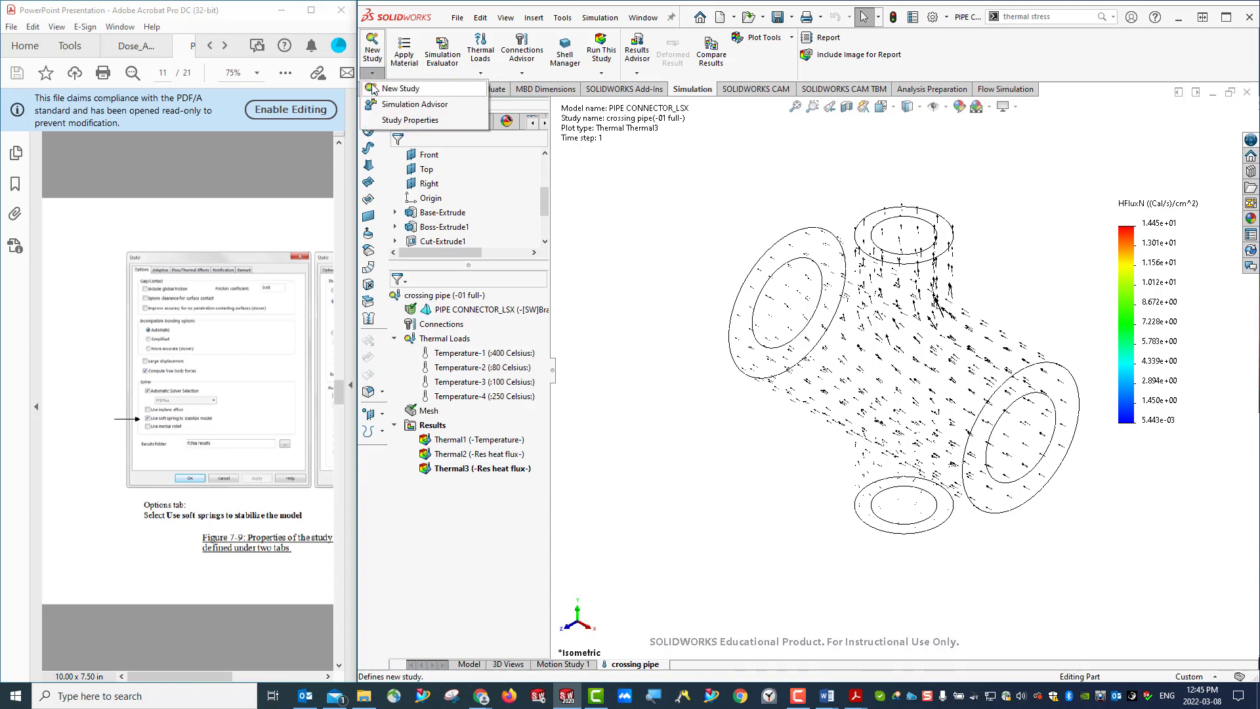
pyautogui.click(394, 89)
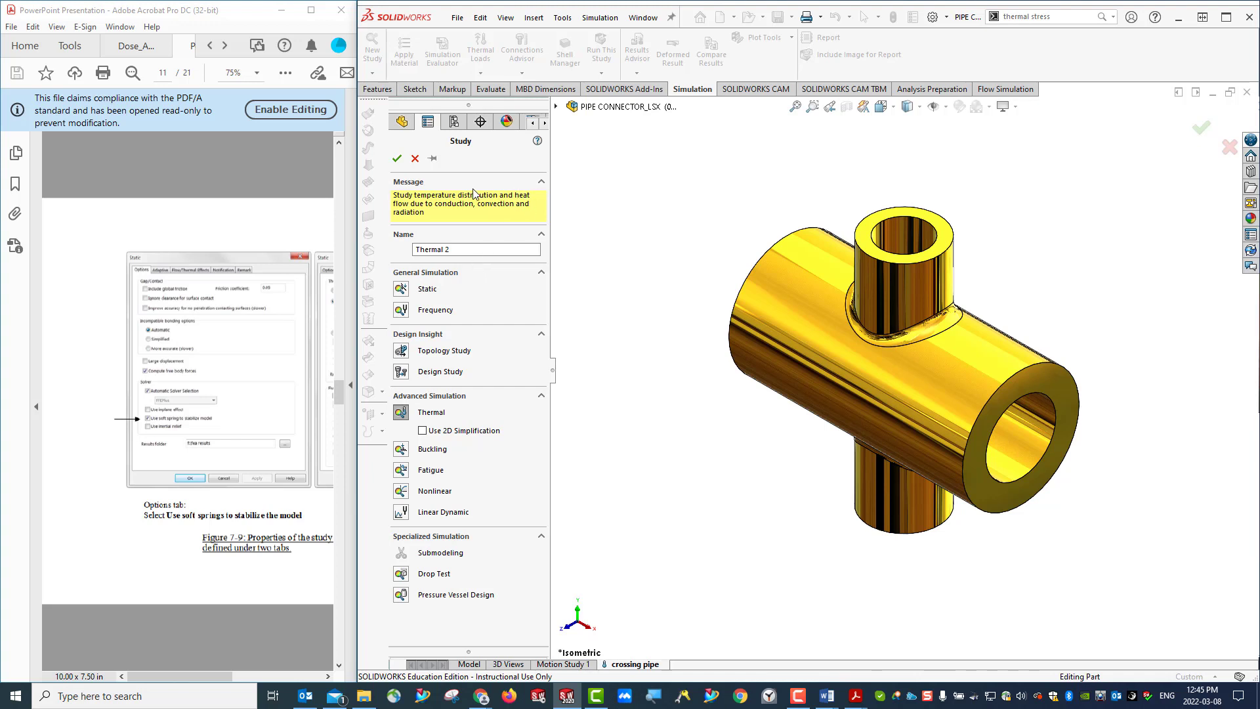
pyautogui.click(400, 291)
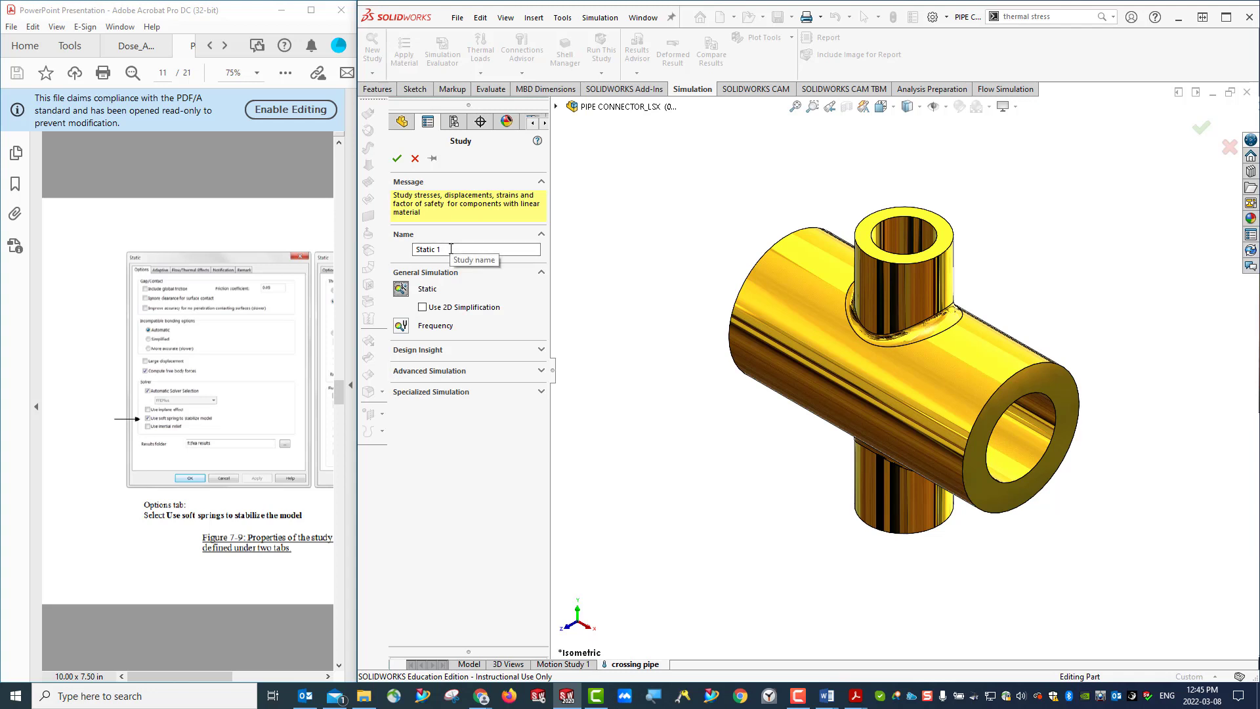
pyautogui.click(451, 249)
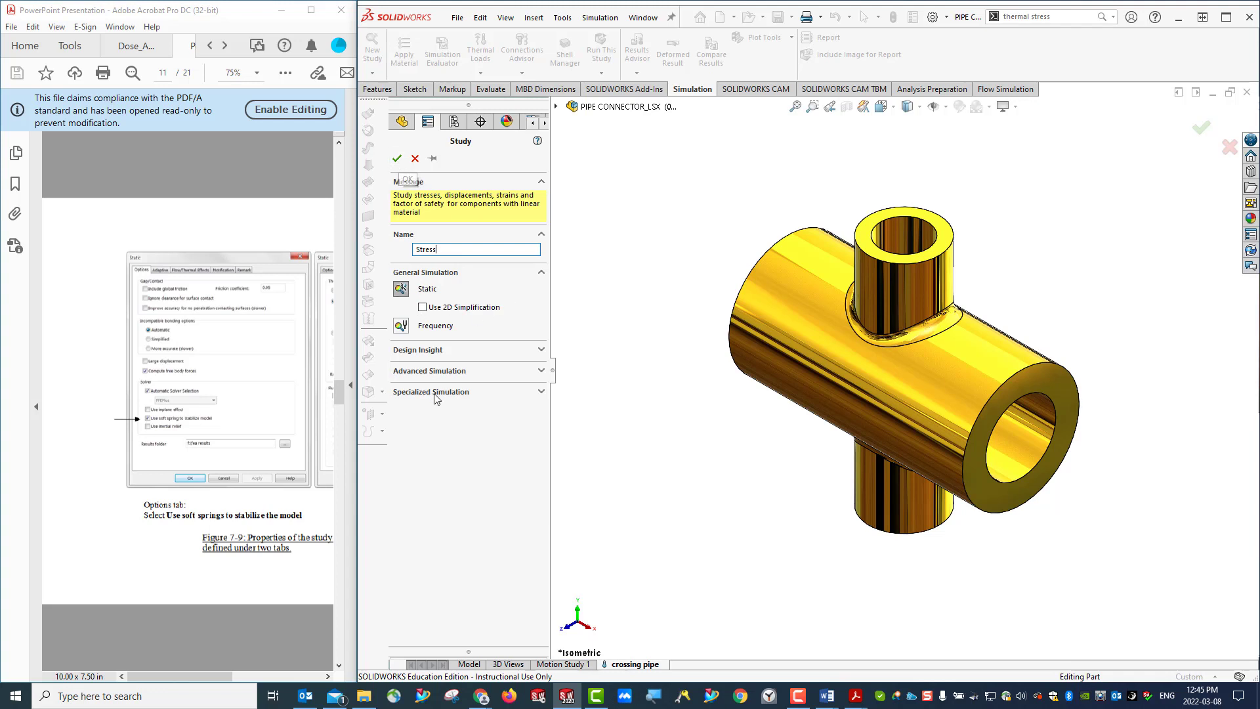
pyautogui.click(484, 370)
pyautogui.click(488, 359)
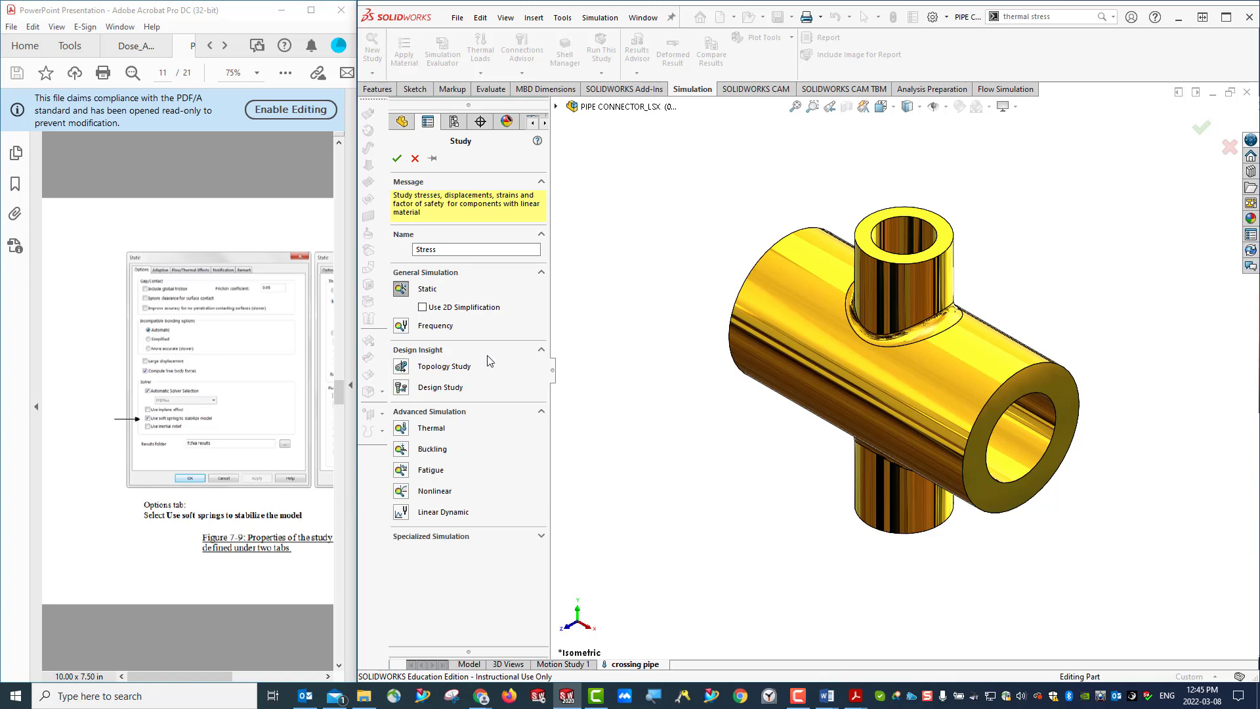
pyautogui.click(456, 538)
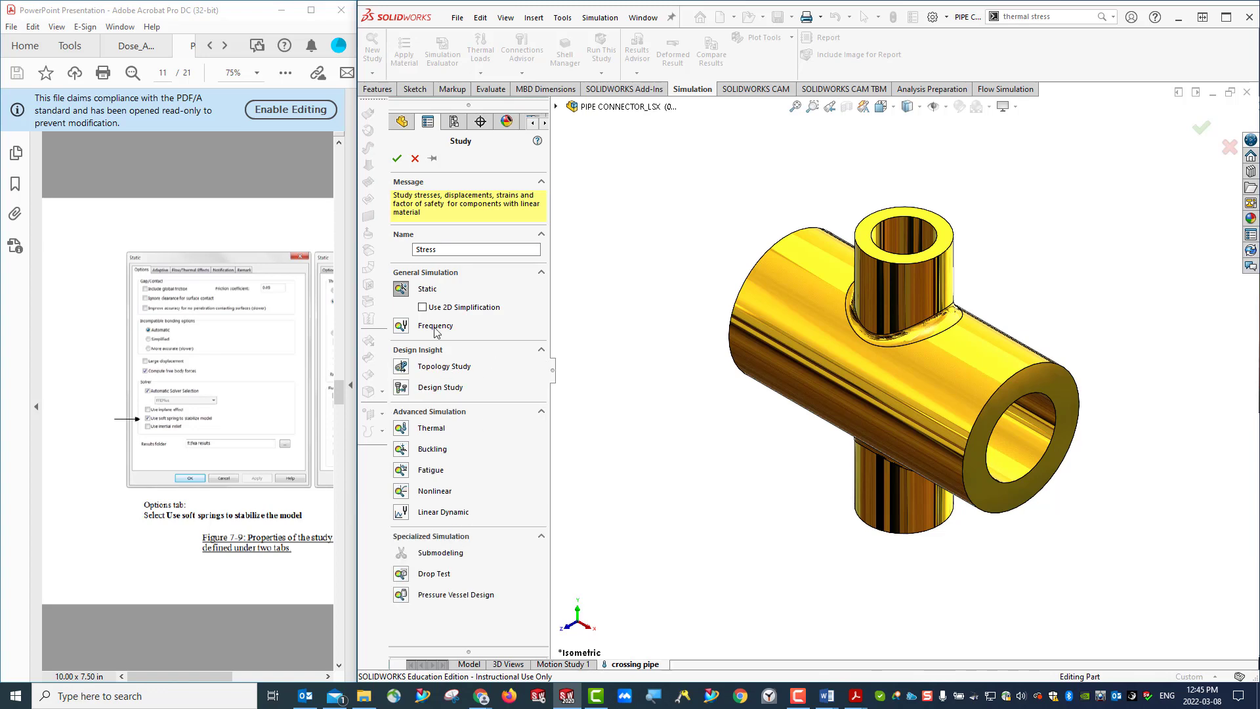
pyautogui.click(398, 159)
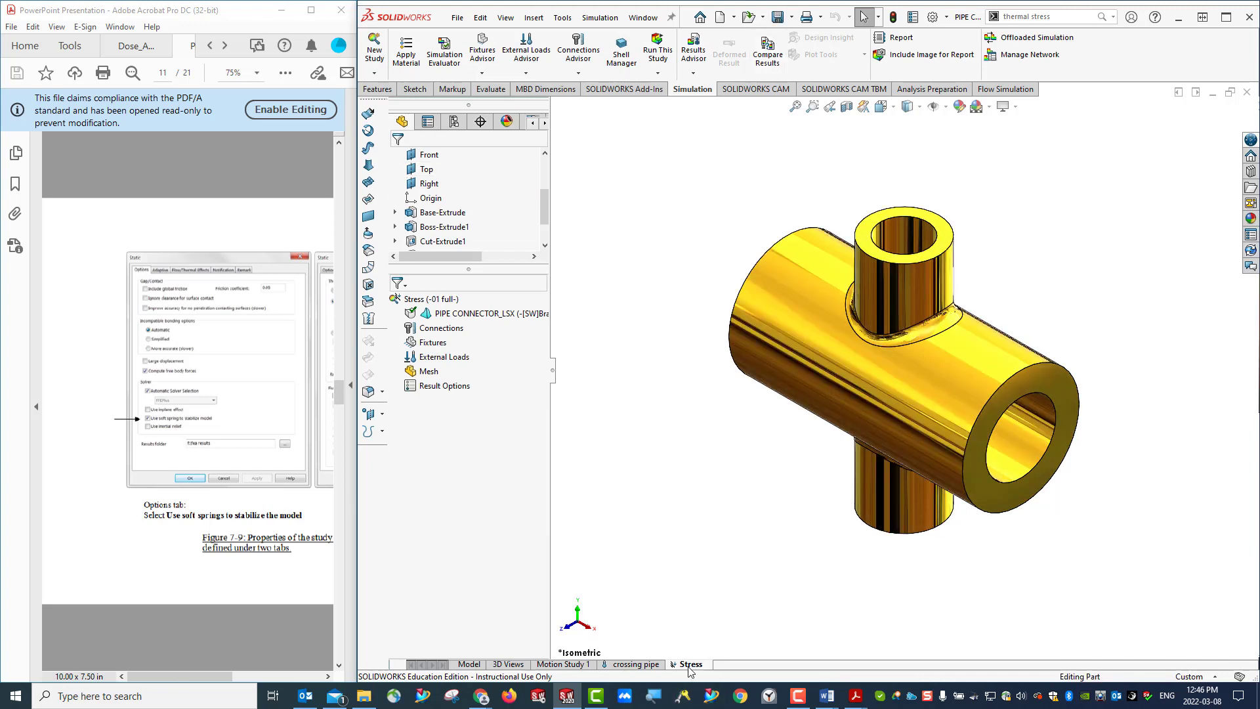
# - Turn on soft springs to stabilize the model in the Stress study's properties
pyautogui.rightClick(414, 299)
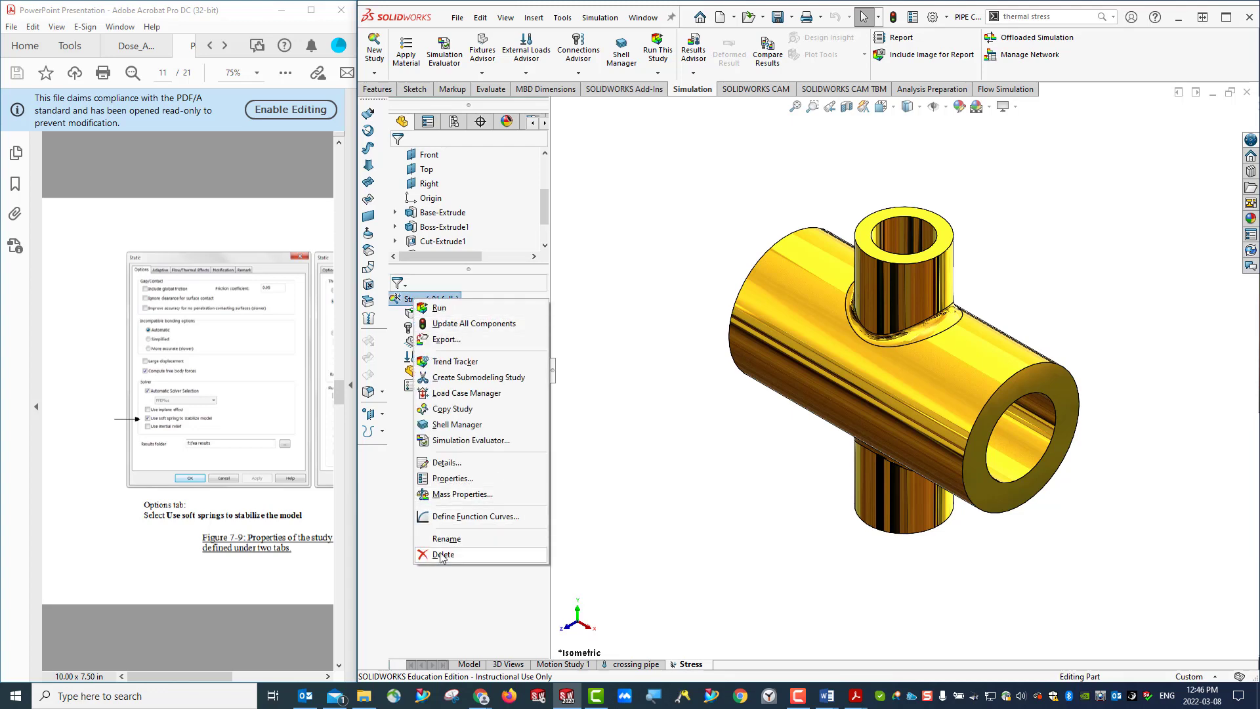
pyautogui.click(453, 479)
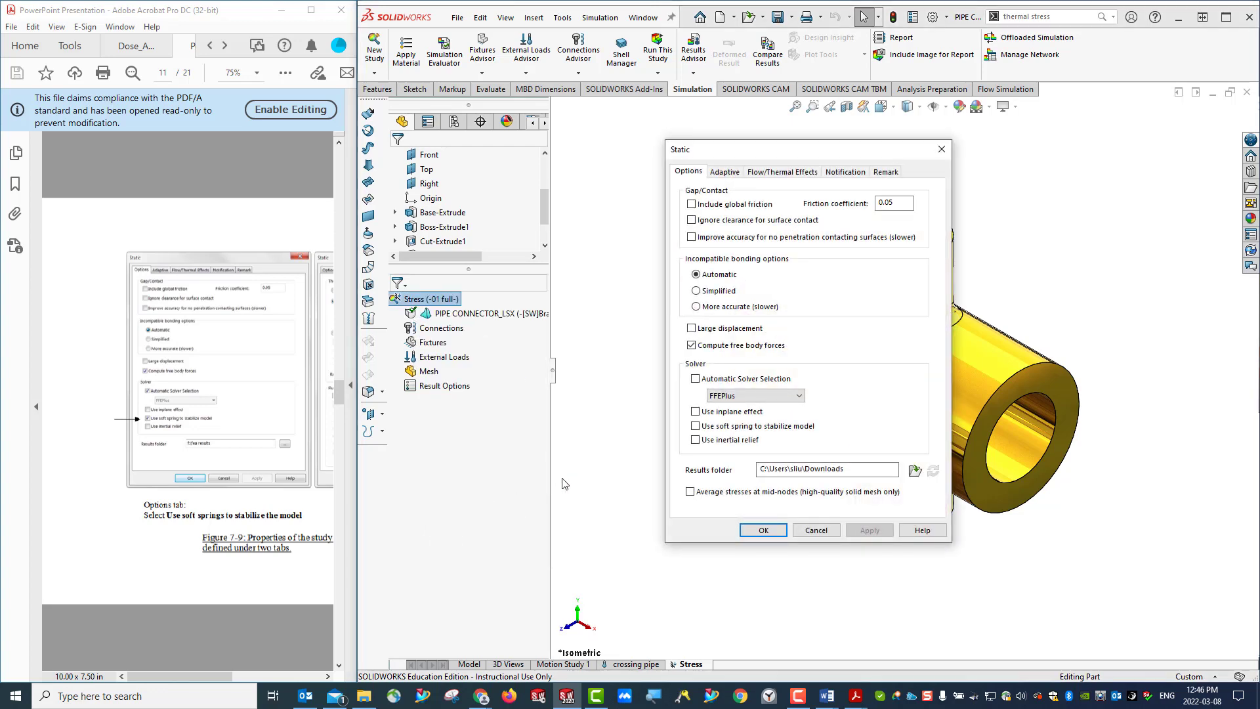
pyautogui.moveTo(748, 152); pyautogui.dragTo(657, 144)
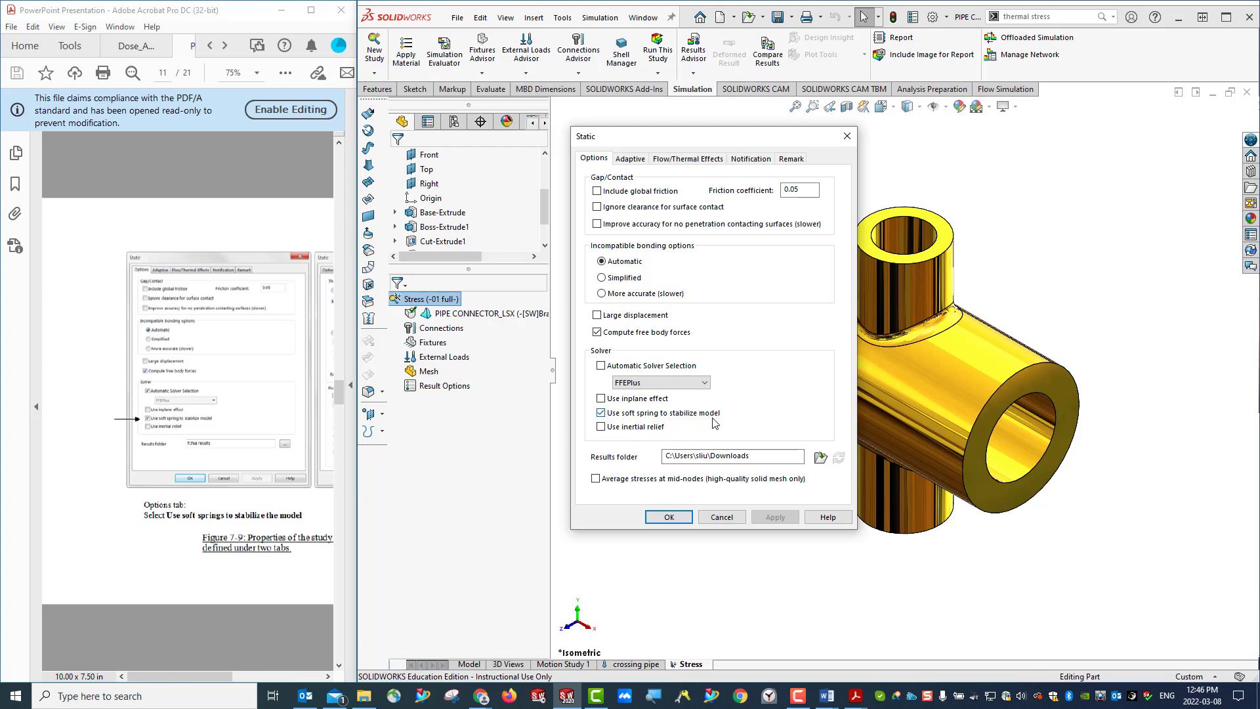
pyautogui.moveTo(710, 142); pyautogui.dragTo(570, 135)
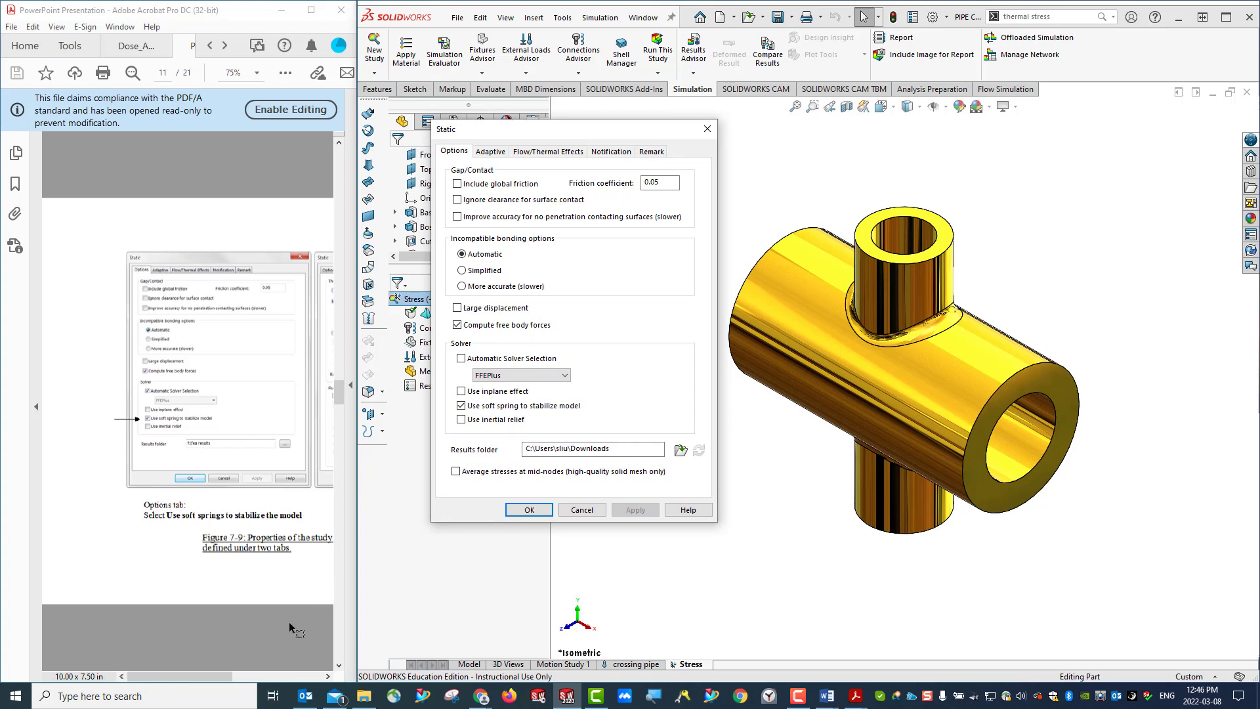
# - Take the Stress study's temperatures from the crossing pipe thermal study, set the zero-strain reference temperature unit to Celsius, and accept the properties
pyautogui.moveTo(213, 681); pyautogui.dragTo(281, 680)
pyautogui.click(548, 151)
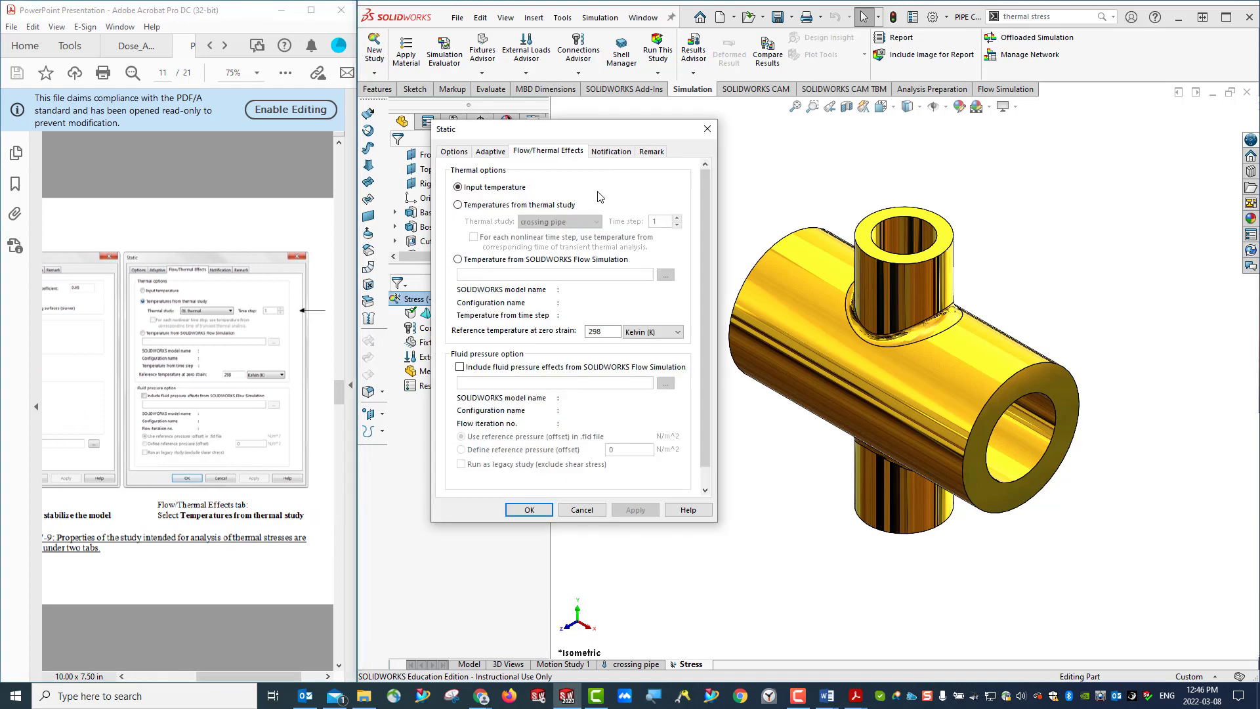
pyautogui.click(460, 205)
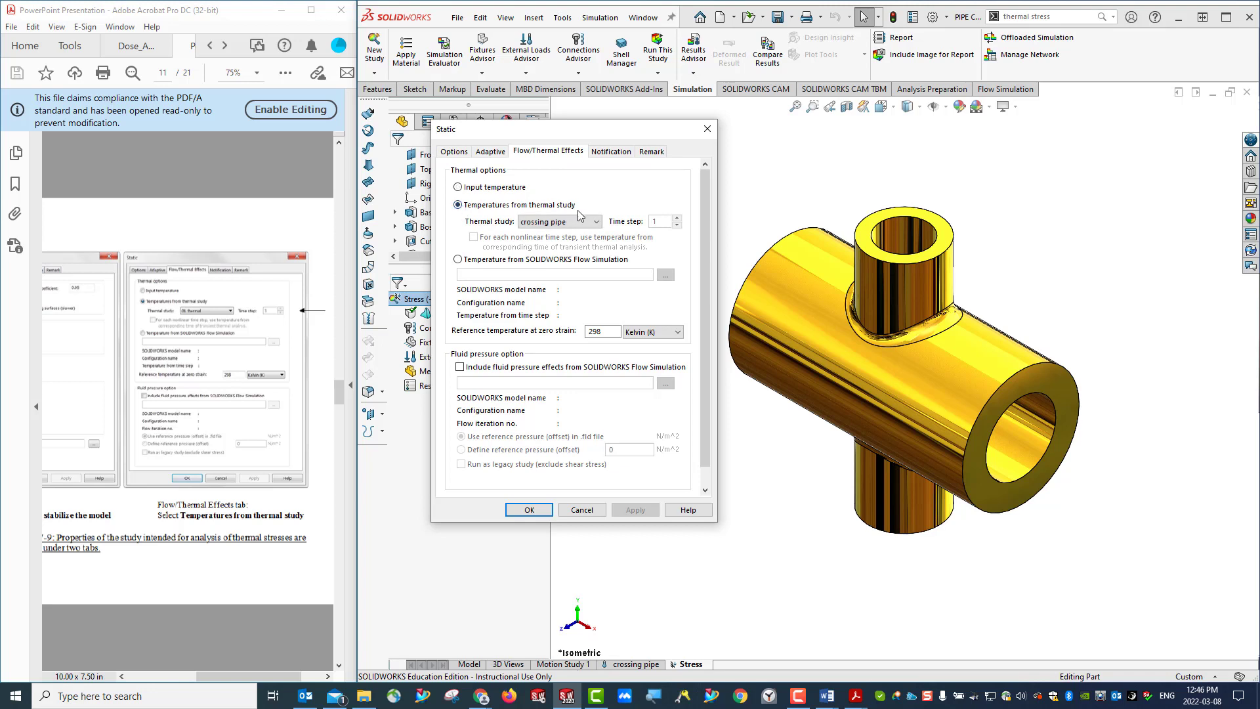
pyautogui.click(567, 226)
pyautogui.click(563, 234)
pyautogui.click(647, 334)
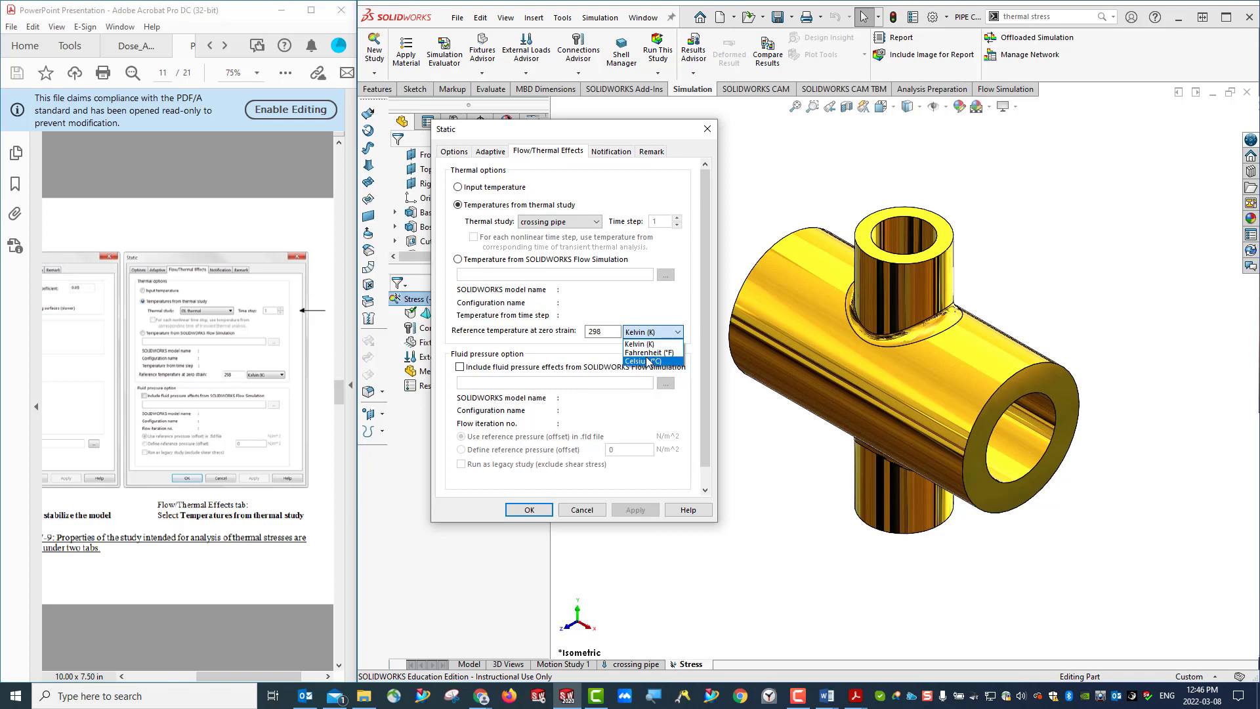
pyautogui.click(648, 361)
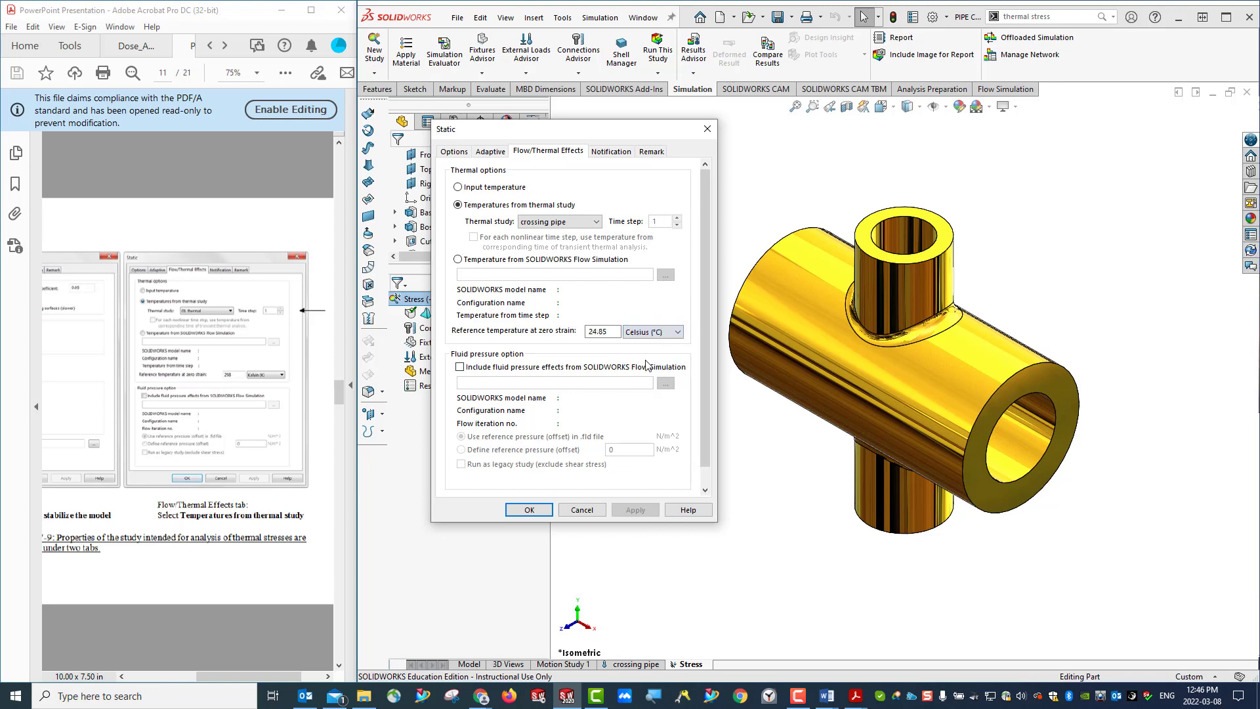
pyautogui.click(607, 331)
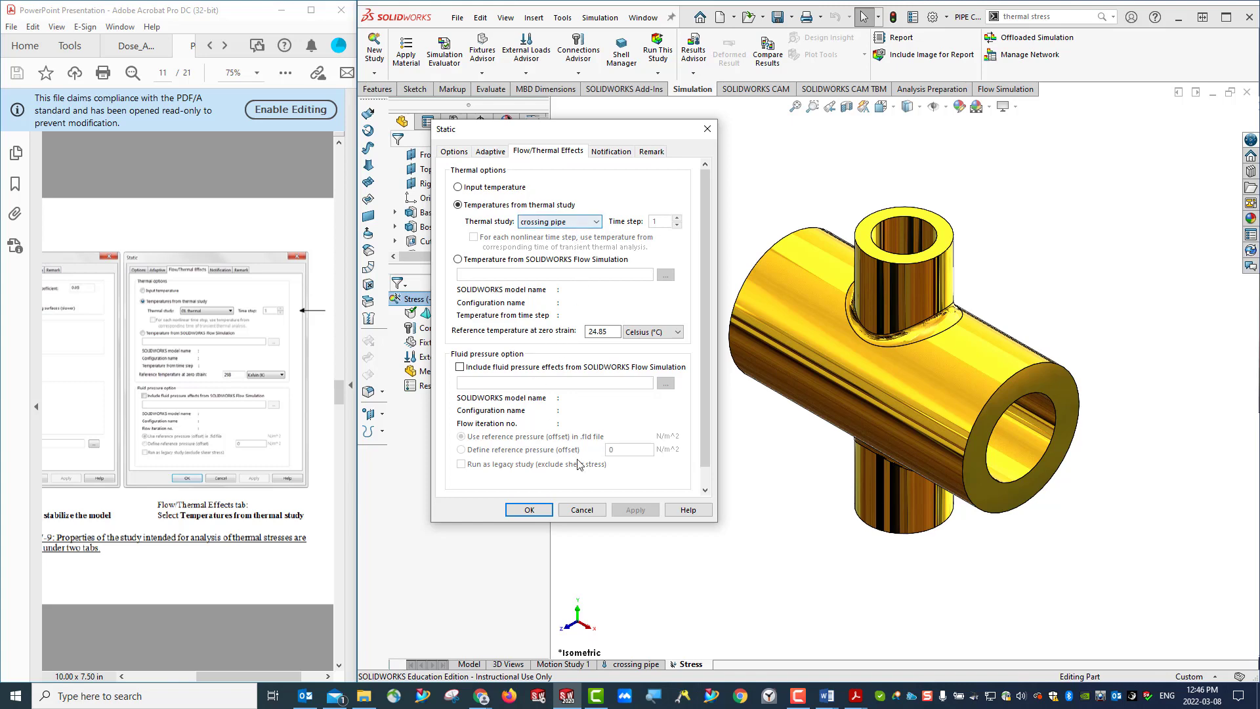
pyautogui.click(530, 511)
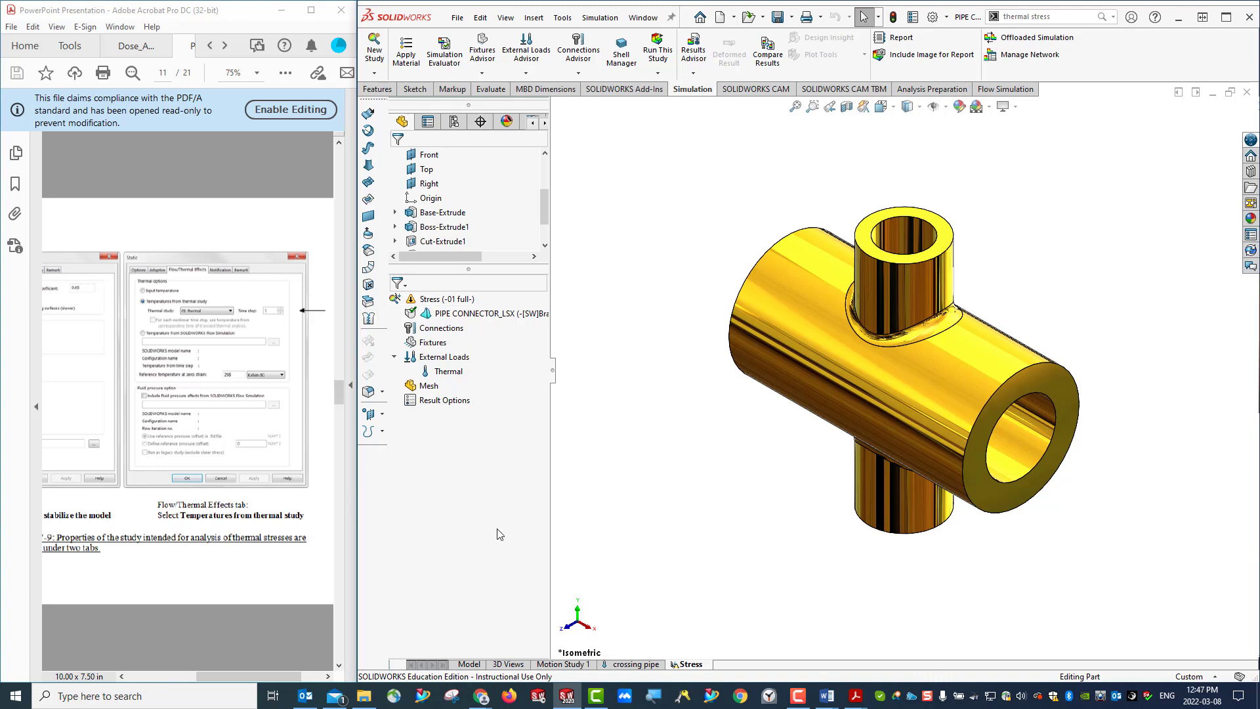
# - Start creating the Stress study's mesh at the finest density, with mesh parameters enabled and a 5 mm global size for the standard mesh
pyautogui.click(786, 16)
pyautogui.click(428, 388)
pyautogui.rightClick(430, 392)
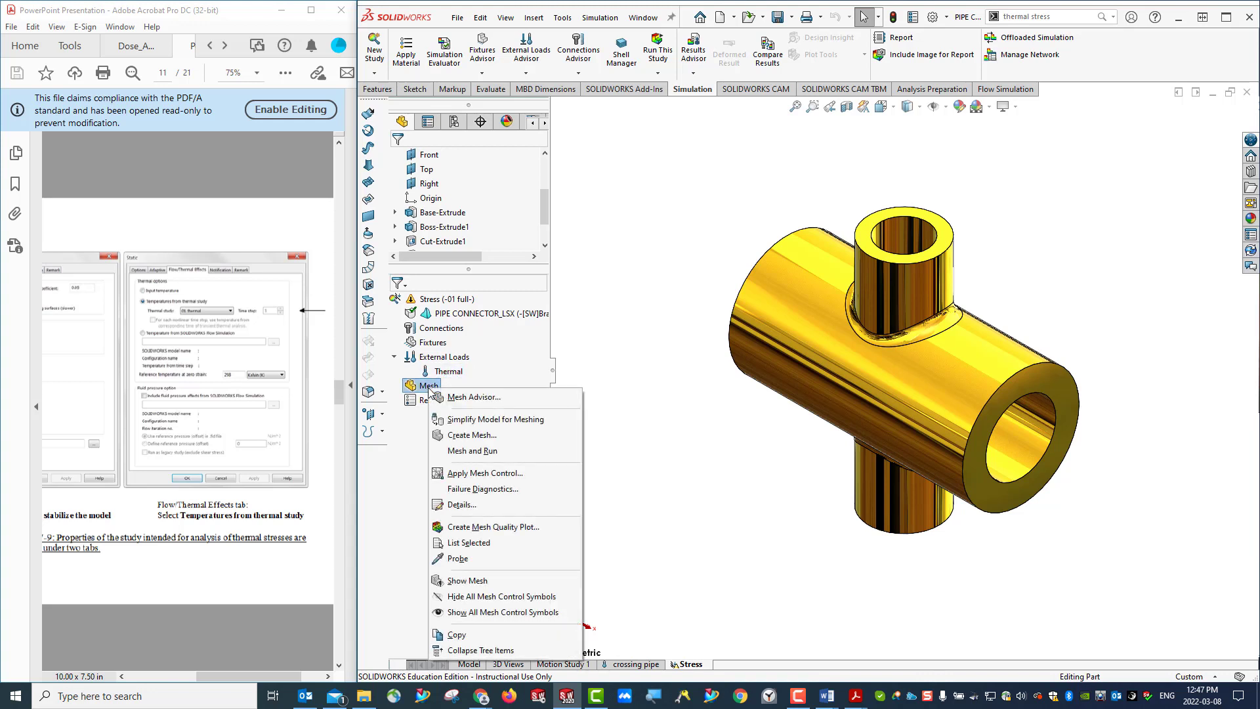
pyautogui.click(474, 436)
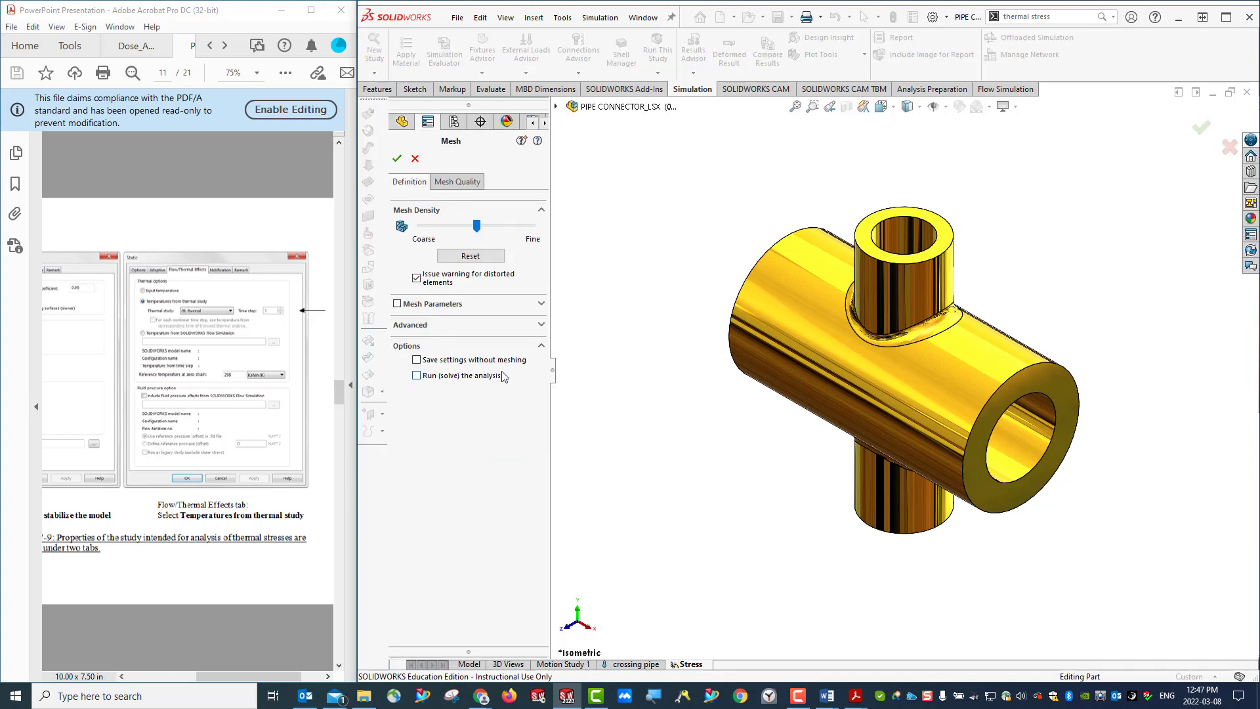
pyautogui.moveTo(477, 226); pyautogui.dragTo(539, 233)
pyautogui.click(542, 306)
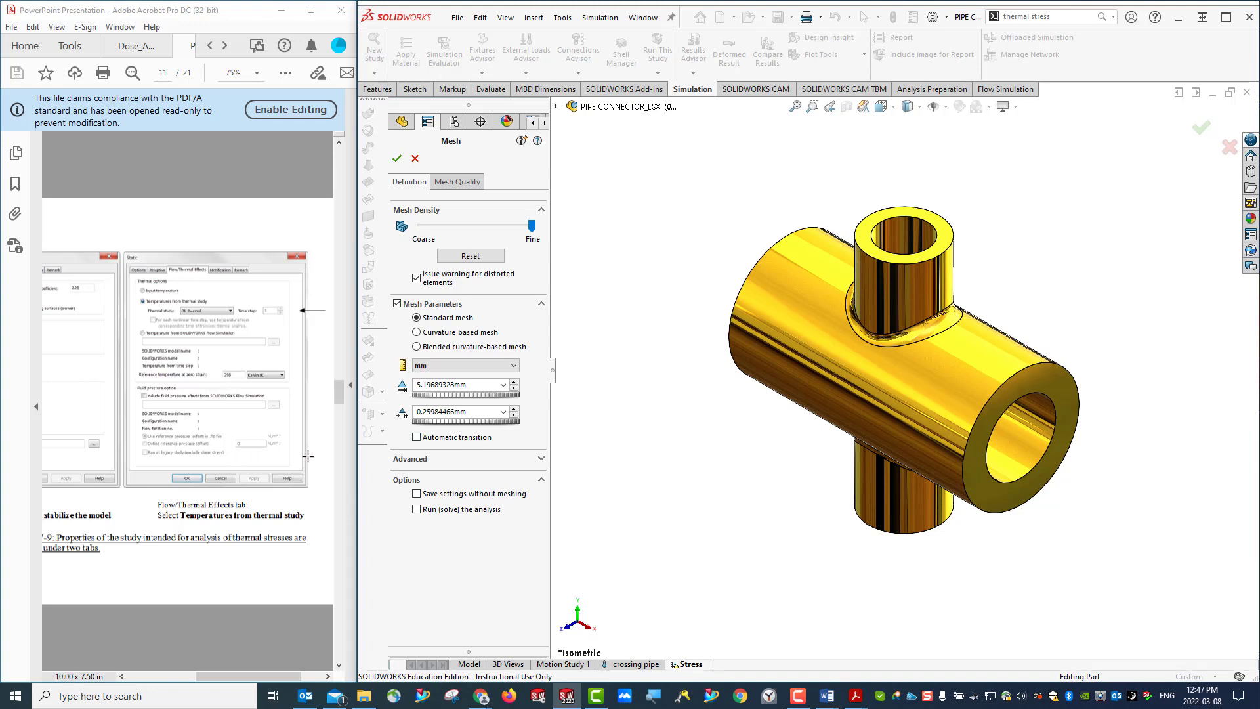
pyautogui.doubleClick(432, 384)
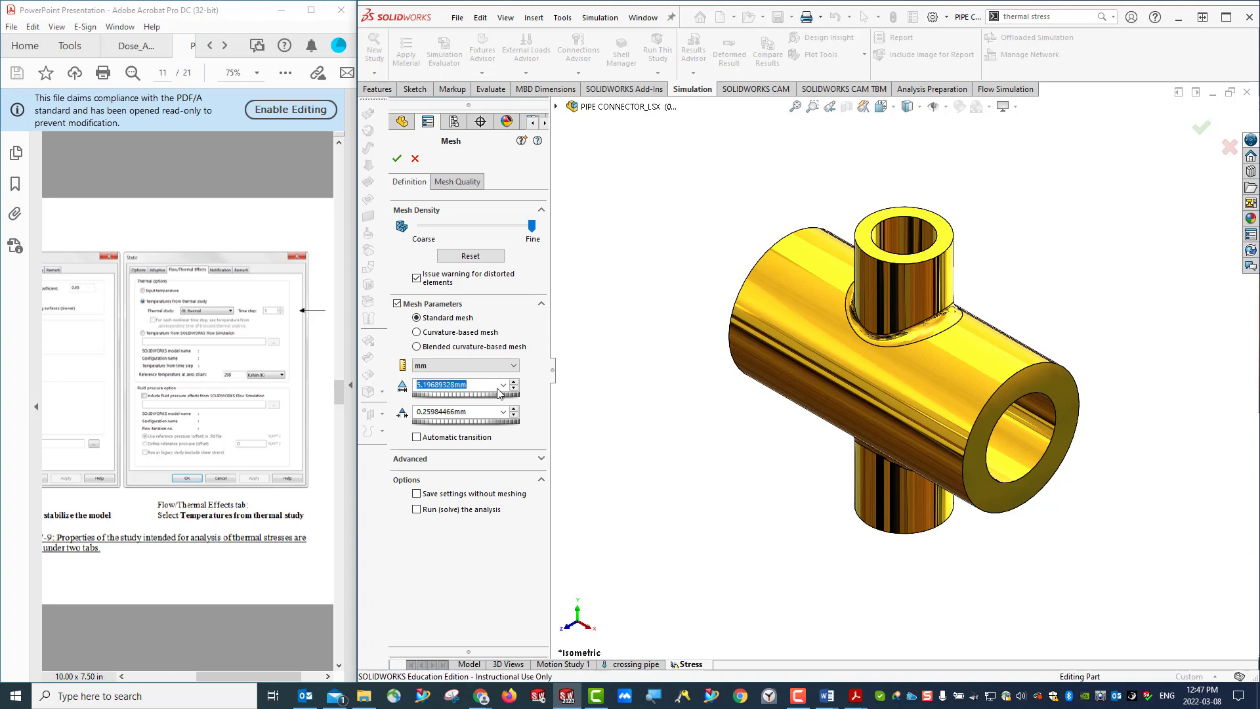
pyautogui.write('5')
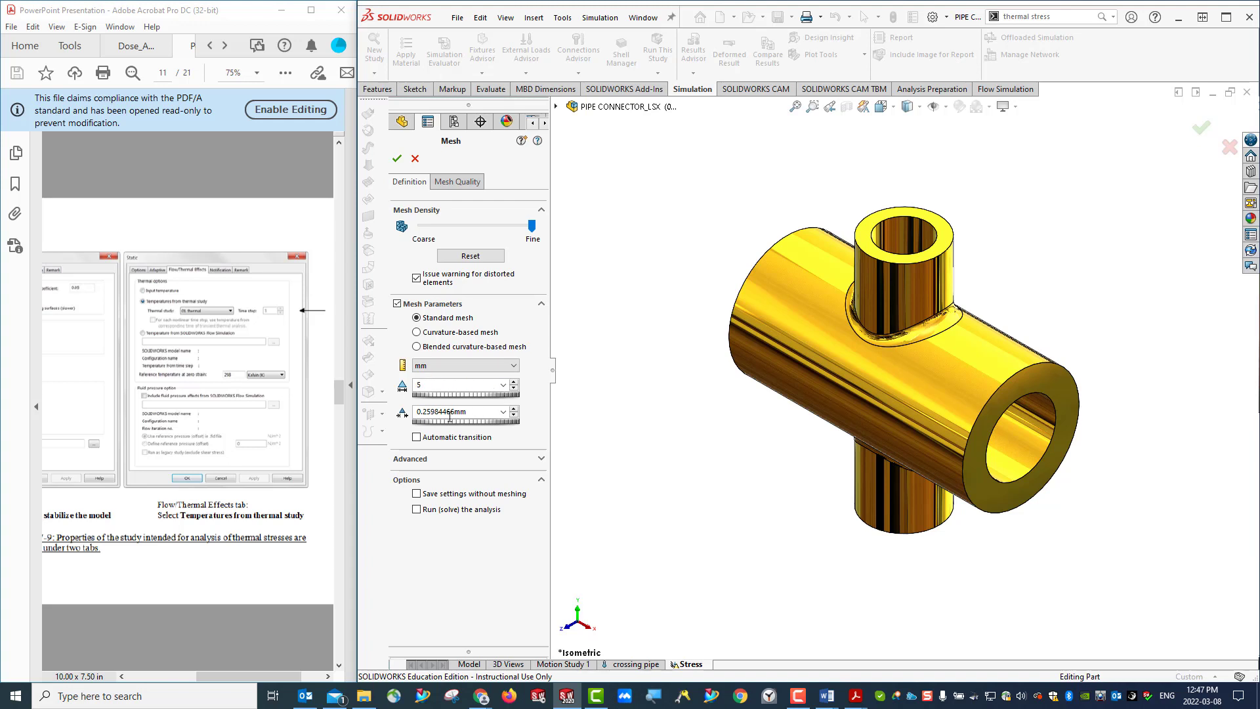
pyautogui.click(483, 412)
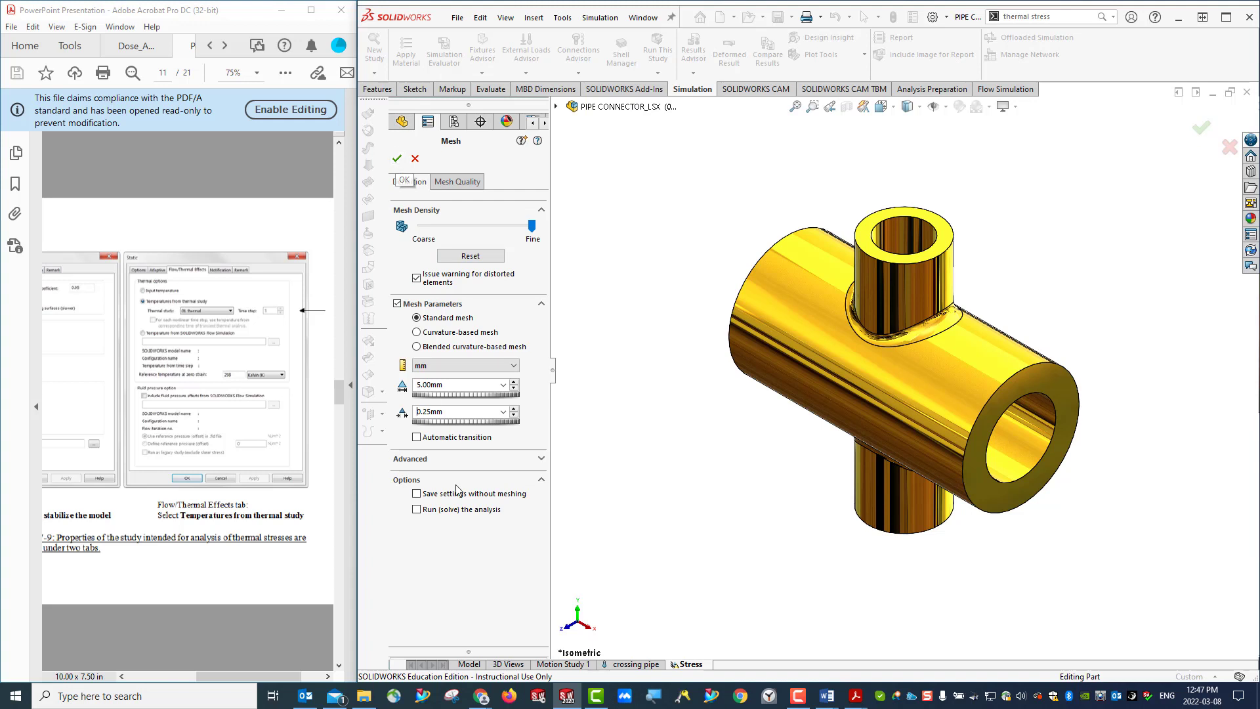
# - Switch to a curvature-based mesh with a 5 mm maximum element size and generate the mesh
pyautogui.click(418, 332)
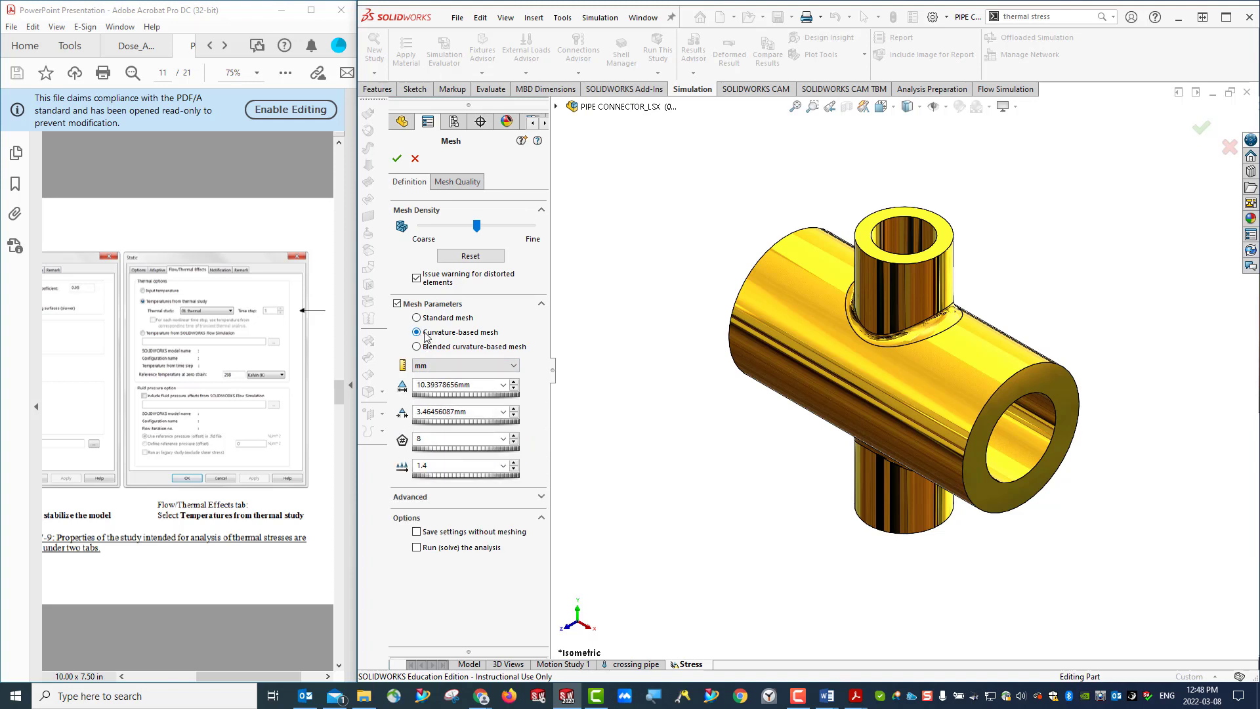
pyautogui.doubleClick(445, 387)
pyautogui.write('5')
pyautogui.doubleClick(440, 411)
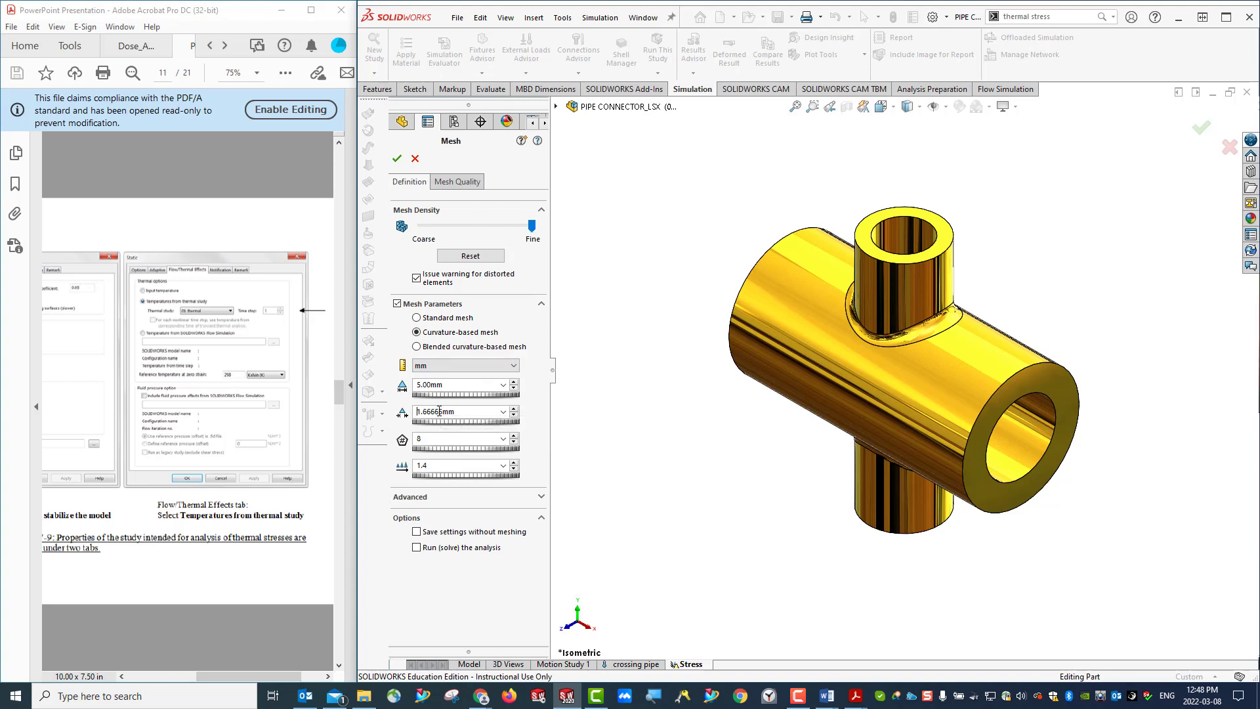
pyautogui.doubleClick(444, 440)
pyautogui.click(397, 159)
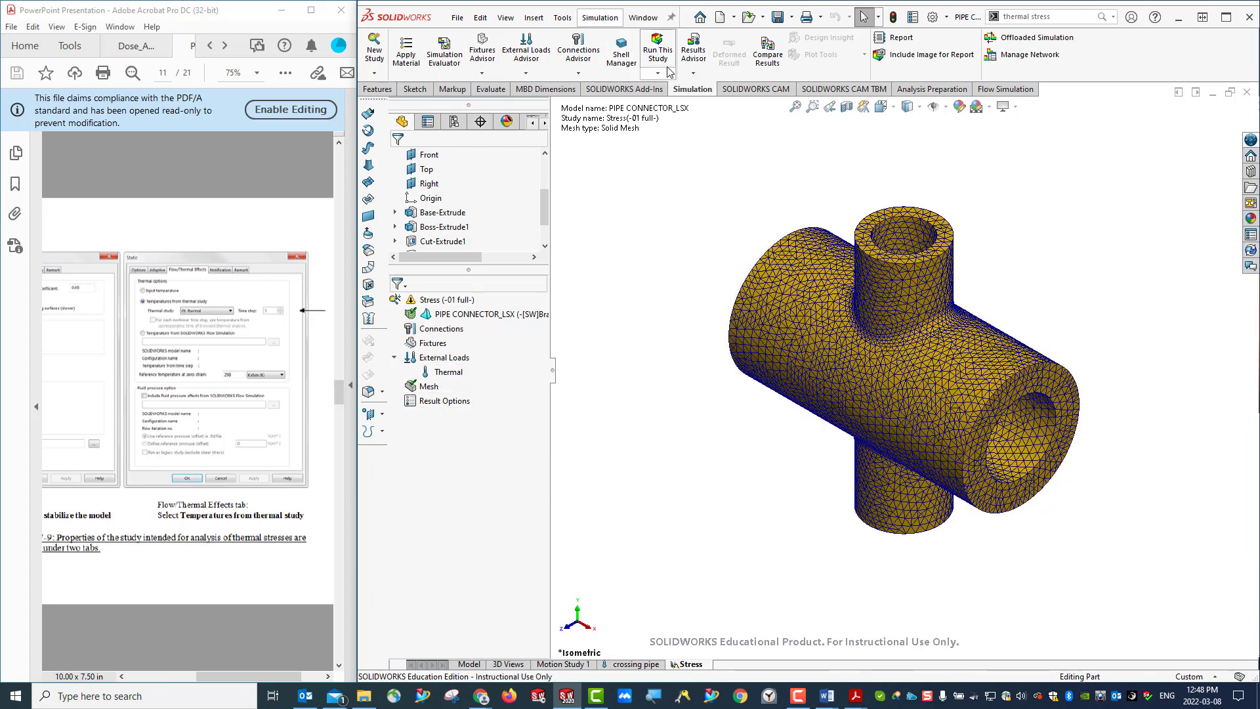
# - Run the Stress study and bring up the handout's Figure 7-10 on thermal stresses
pyautogui.click(658, 50)
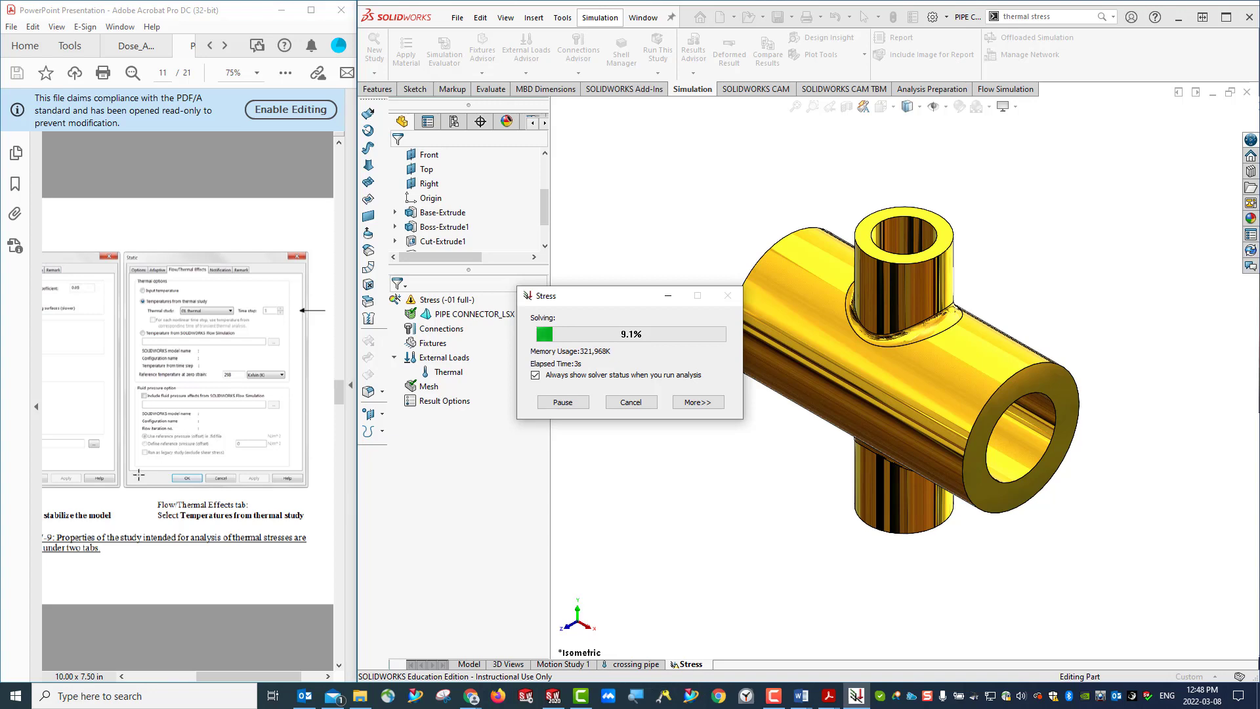
pyautogui.scroll(-10, 187, 467)
pyautogui.scroll(5, 188, 467)
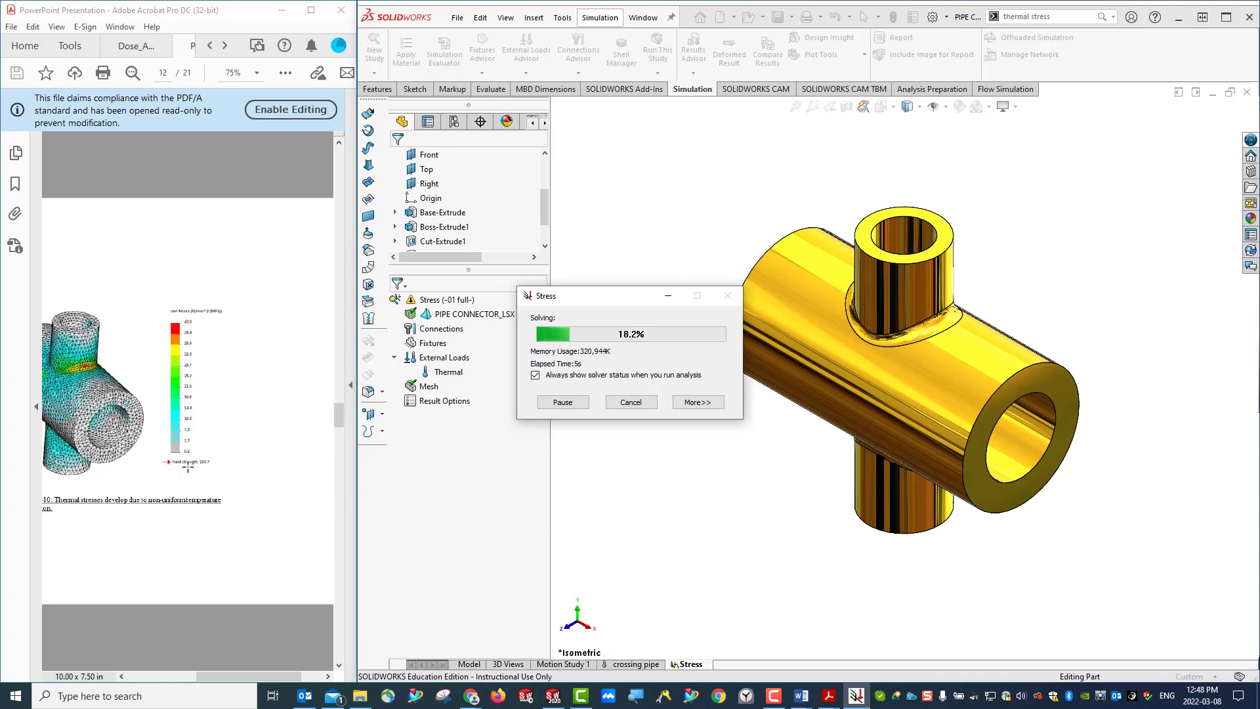
pyautogui.moveTo(245, 679); pyautogui.dragTo(211, 680)
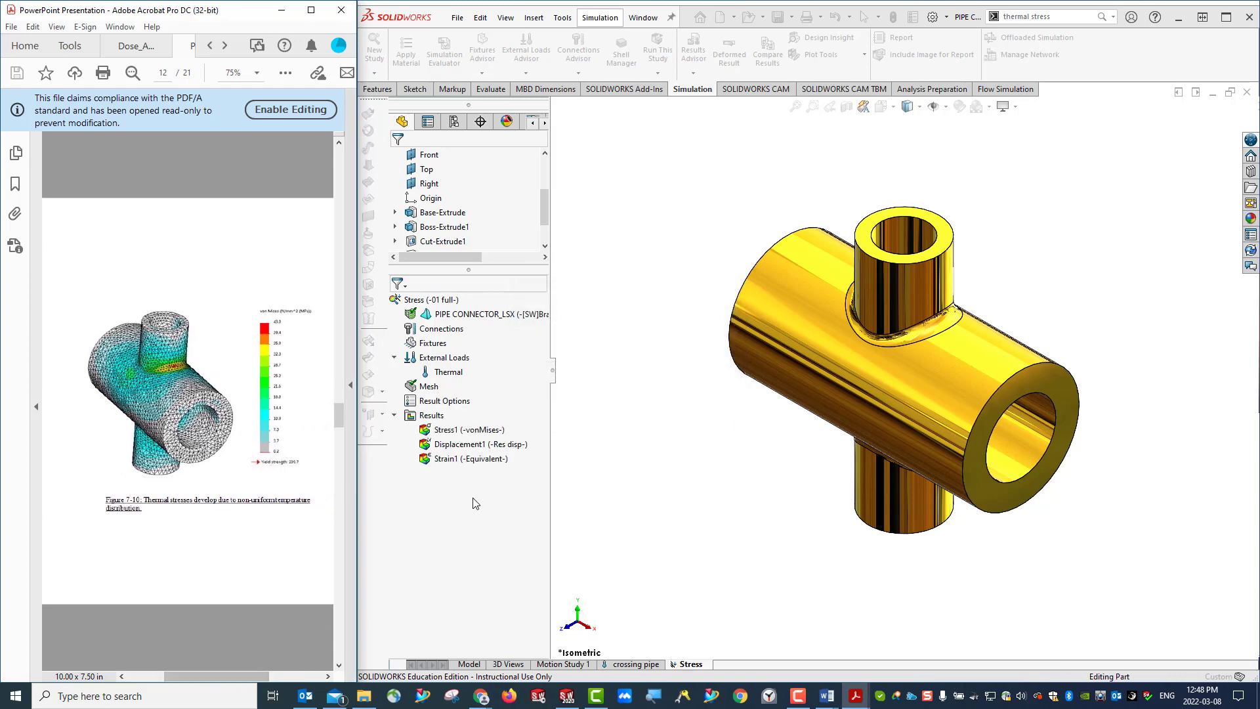
# - Display the equivalent strain plot of the pipe connector and return to the von Mises stress plot
pyautogui.click(474, 430)
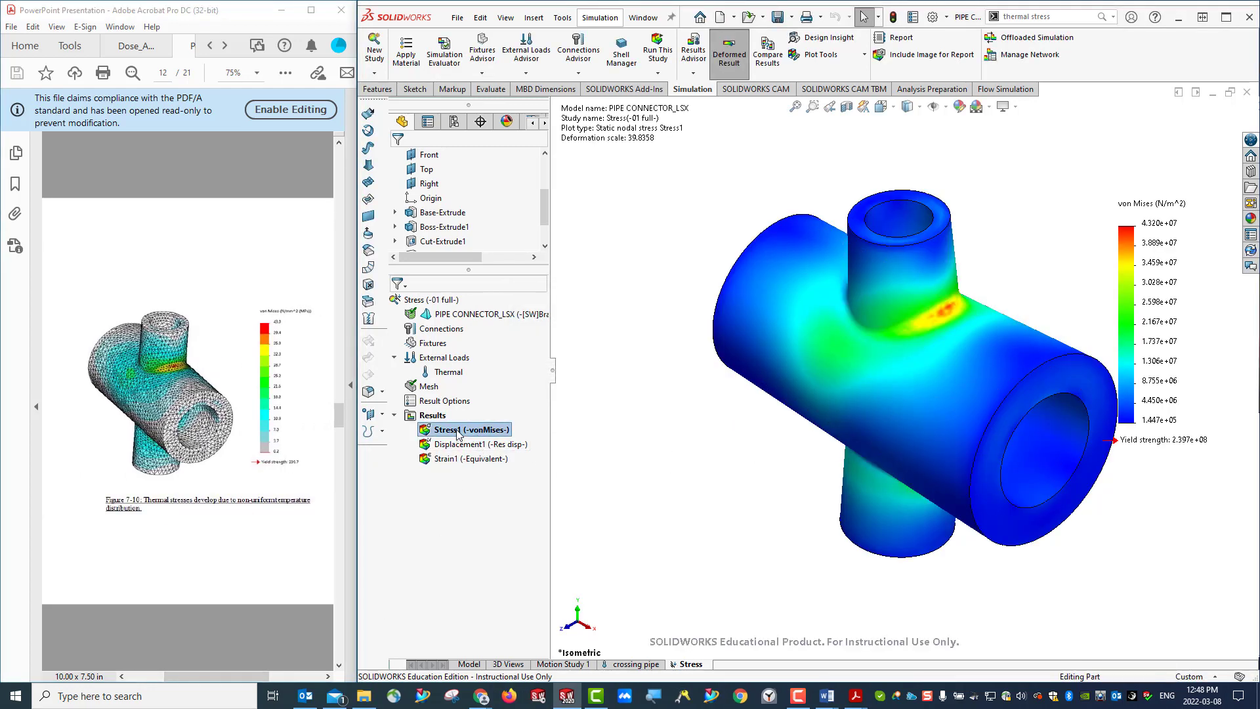
pyautogui.click(469, 495)
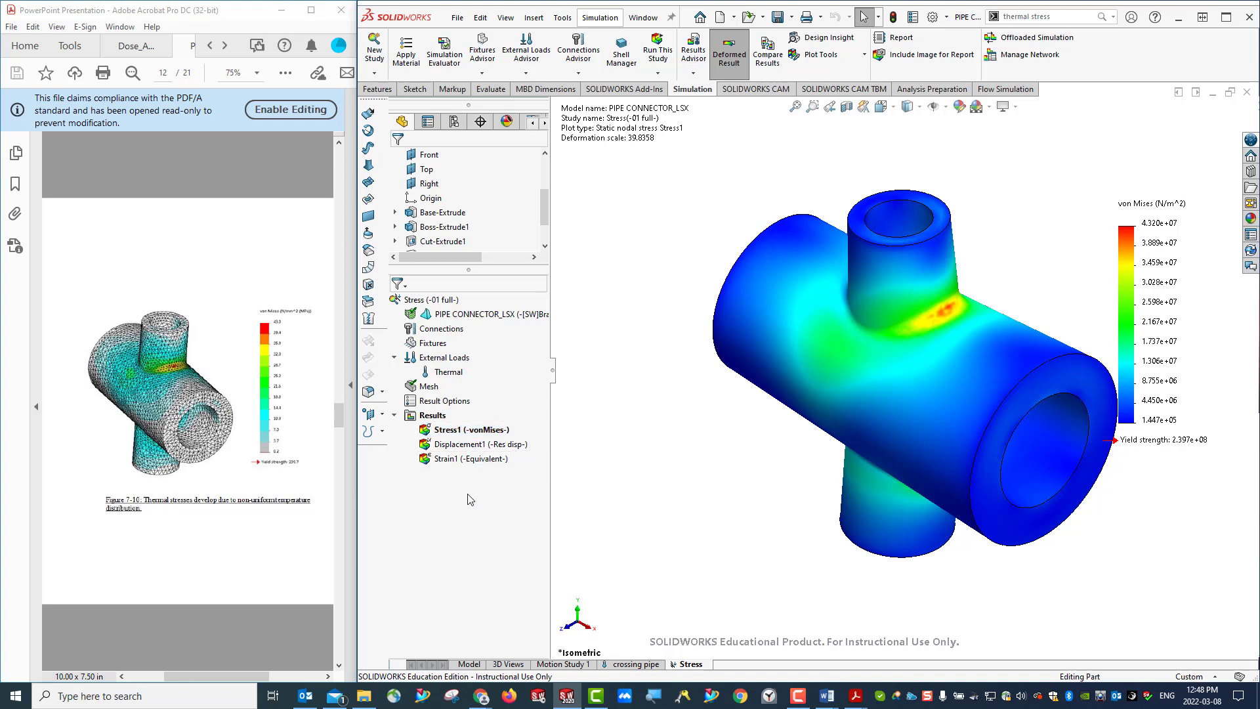
pyautogui.click(465, 446)
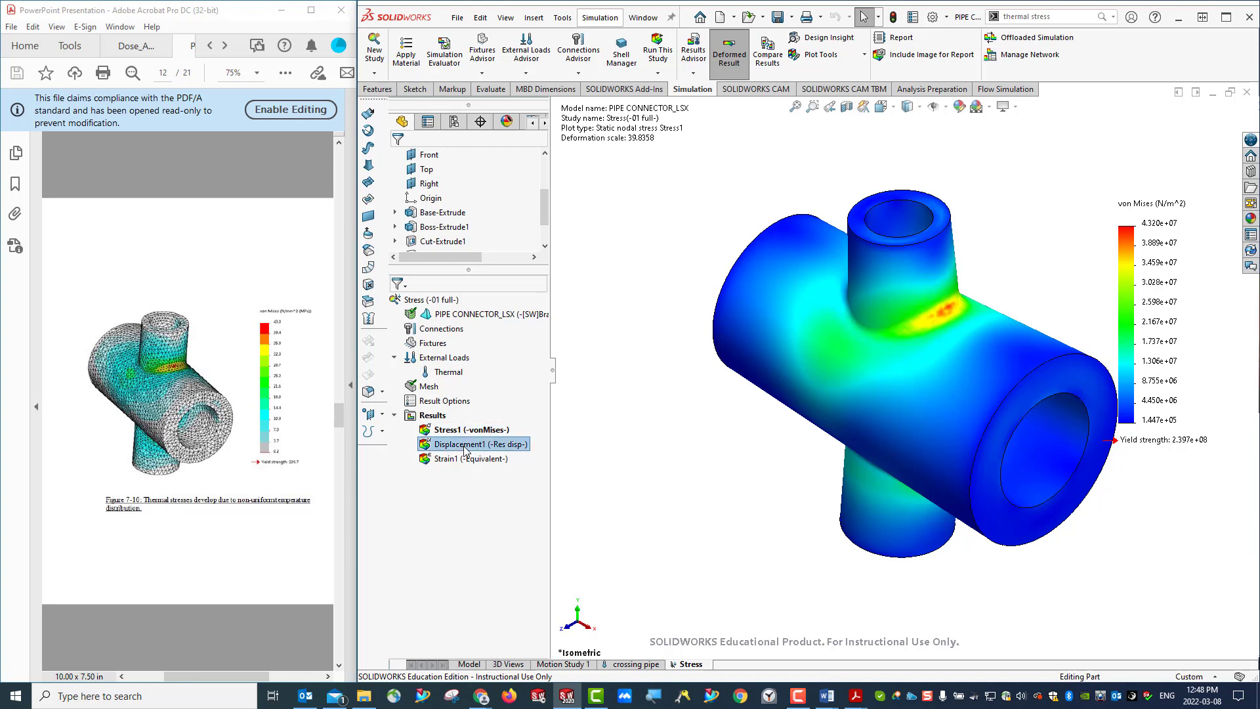
pyautogui.click(452, 461)
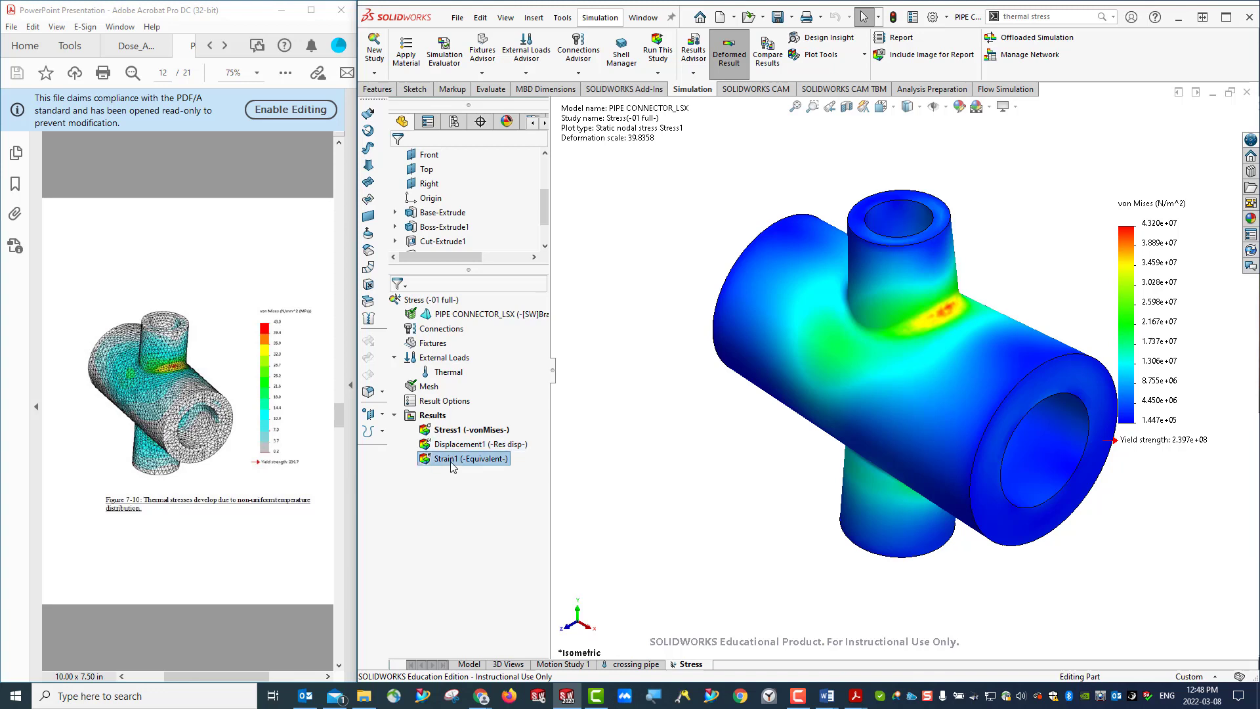
pyautogui.doubleClick(452, 463)
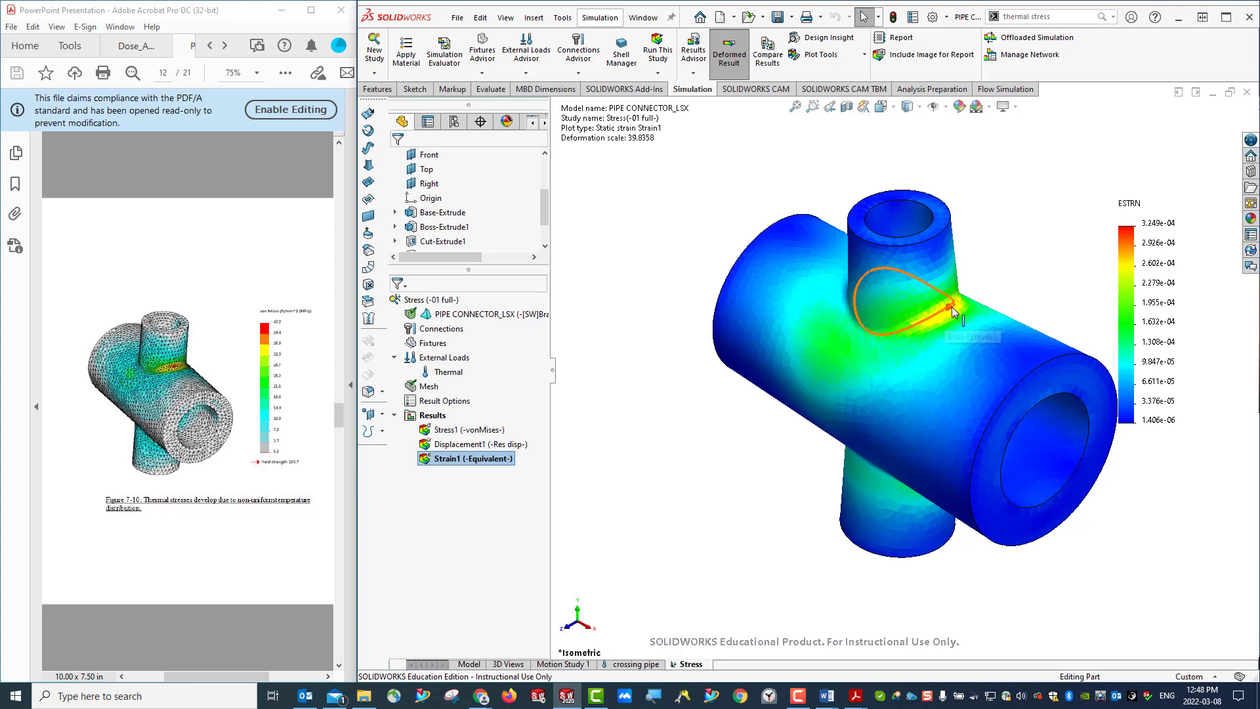
pyautogui.click(459, 430)
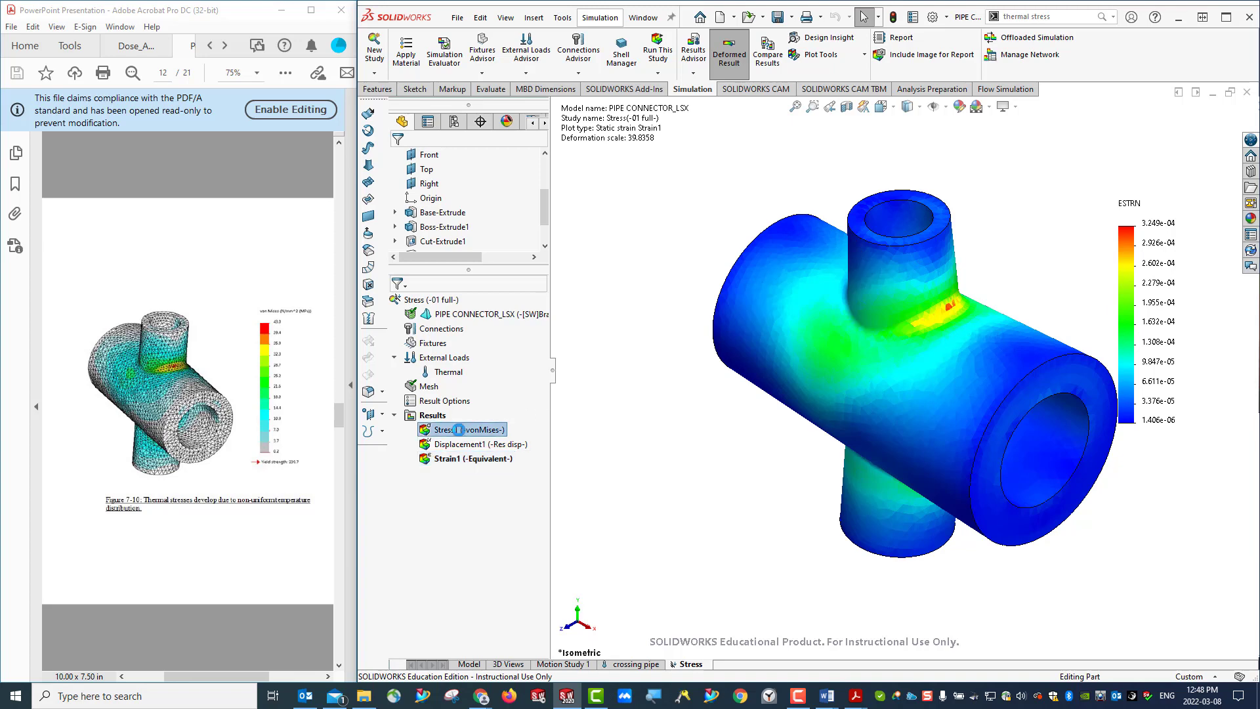
pyautogui.doubleClick(458, 430)
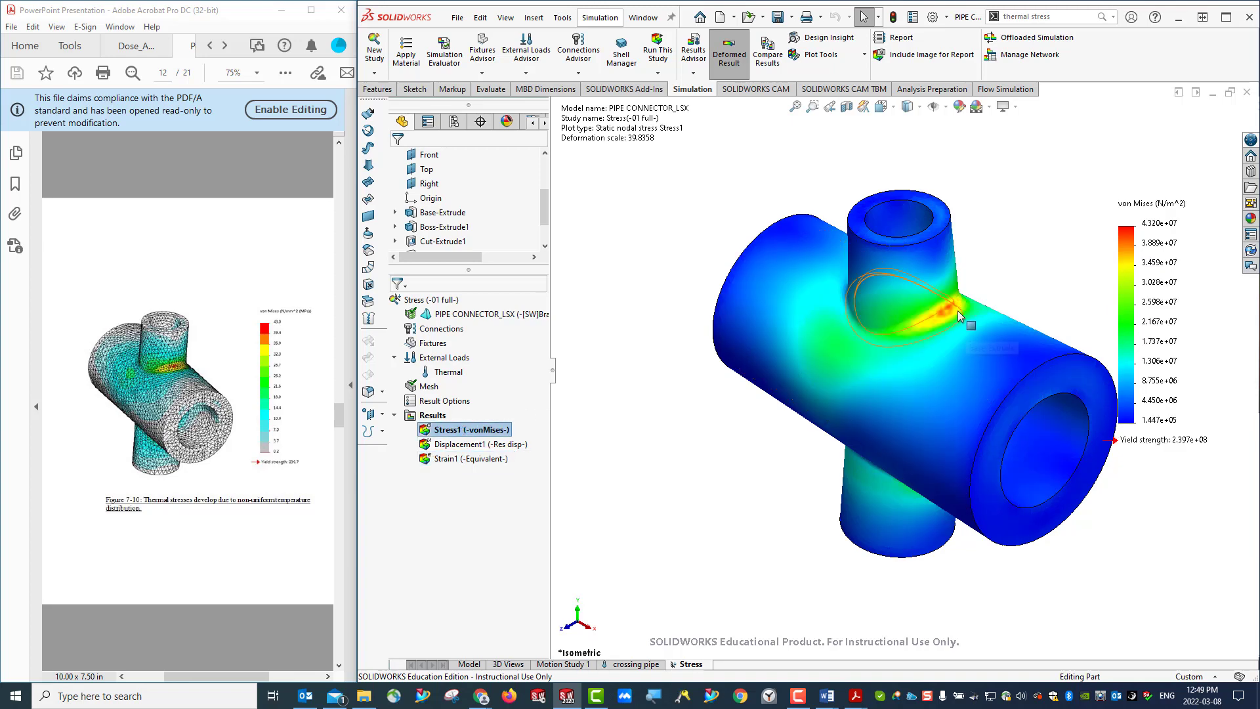
# - Examine the von Mises stresses at the pipe junction from another angle and up close in isometric view, alongside the handout's Figure 7-11
pyautogui.moveTo(943, 318); pyautogui.dragTo(860, 168, button='middle')
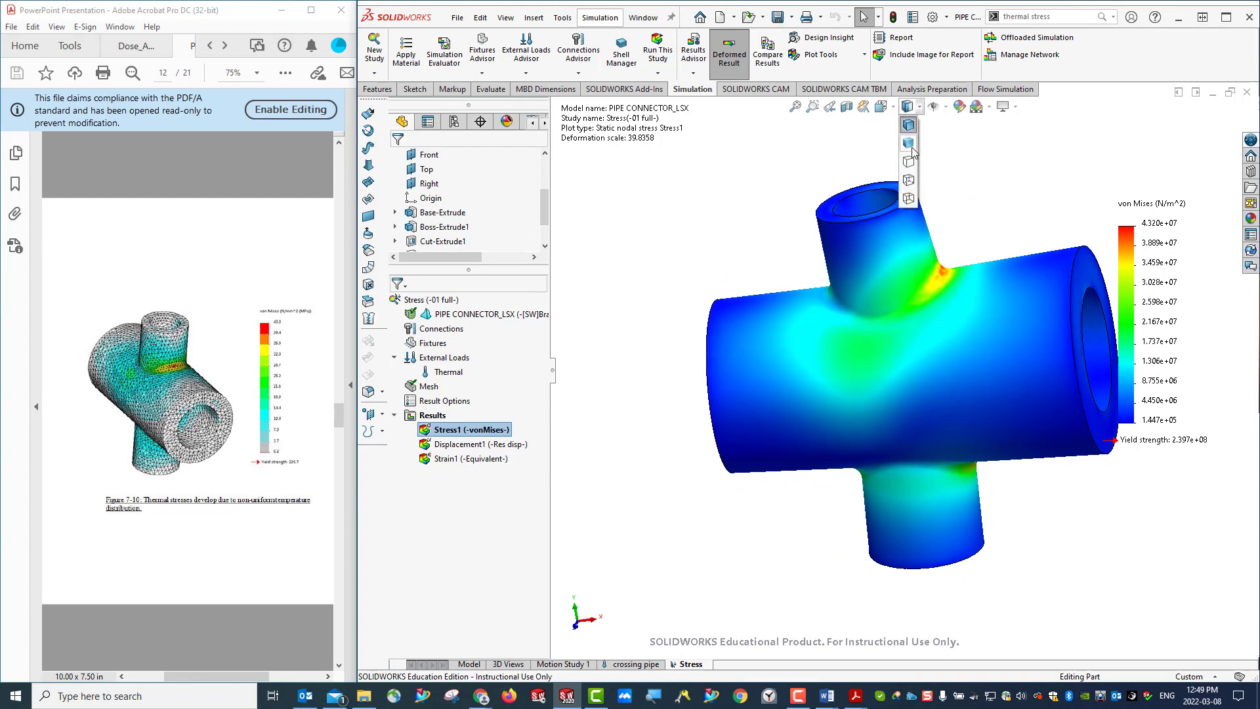
pyautogui.click(895, 113)
pyautogui.click(956, 142)
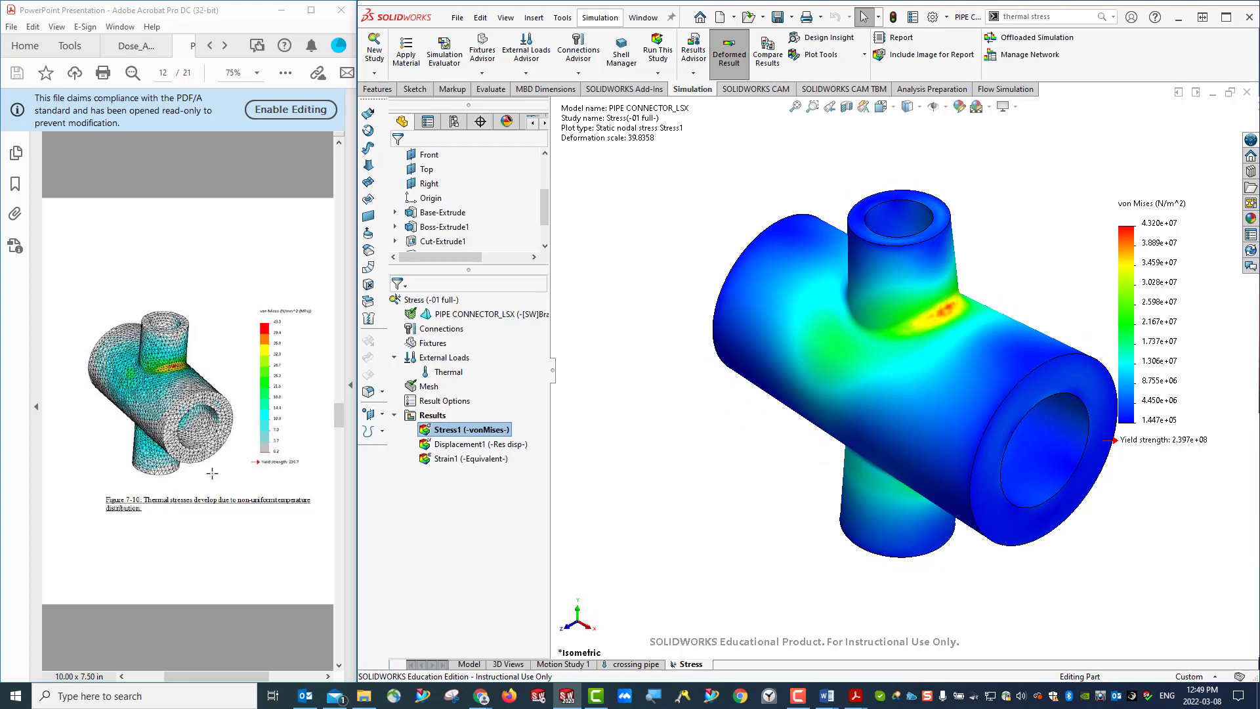
pyautogui.scroll(-3, 204, 478)
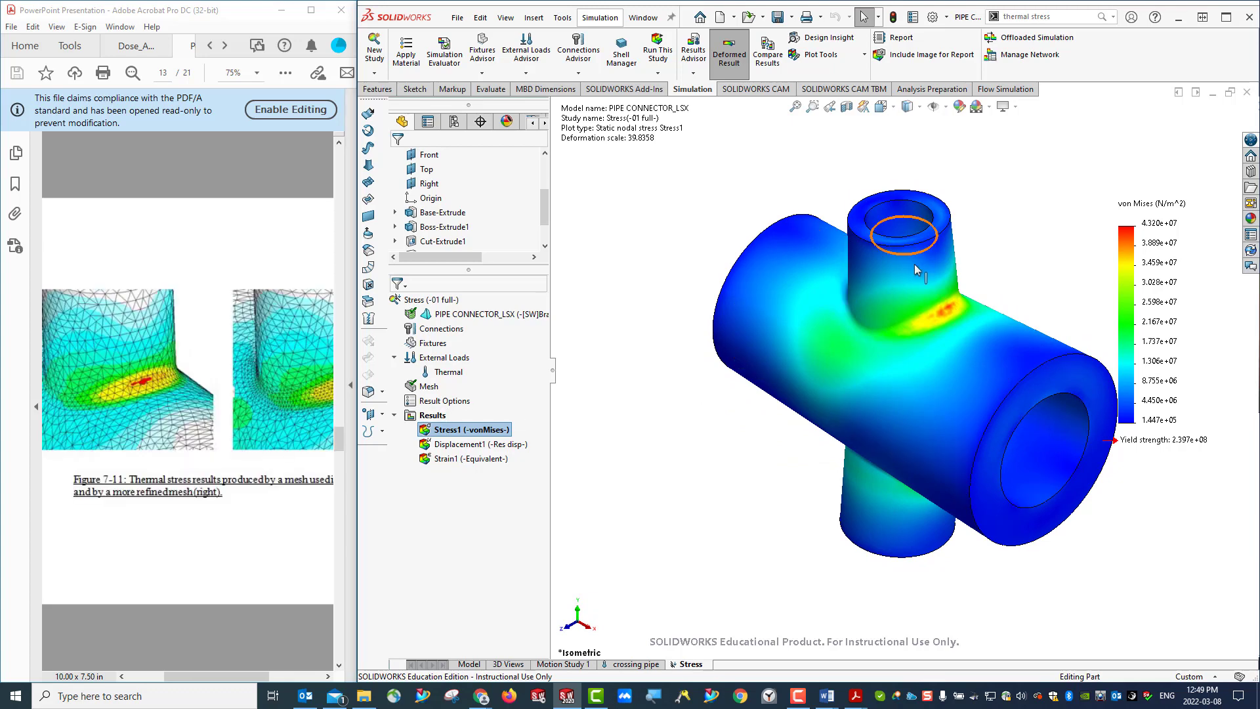
pyautogui.scroll(1, 915, 264)
pyautogui.scroll(-4, 926, 341)
pyautogui.scroll(-3, 925, 346)
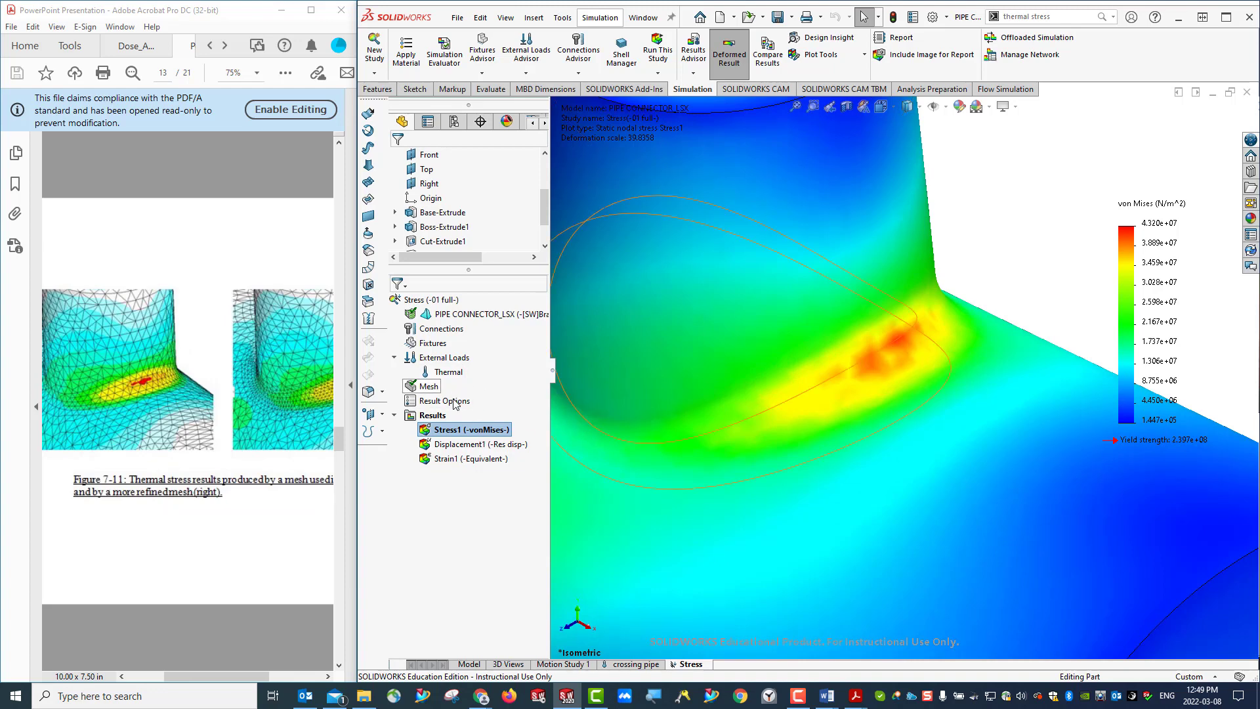
# - Open the settings of the von Mises stress plot and review its definition, chart options and color options
pyautogui.rightClick(428, 386)
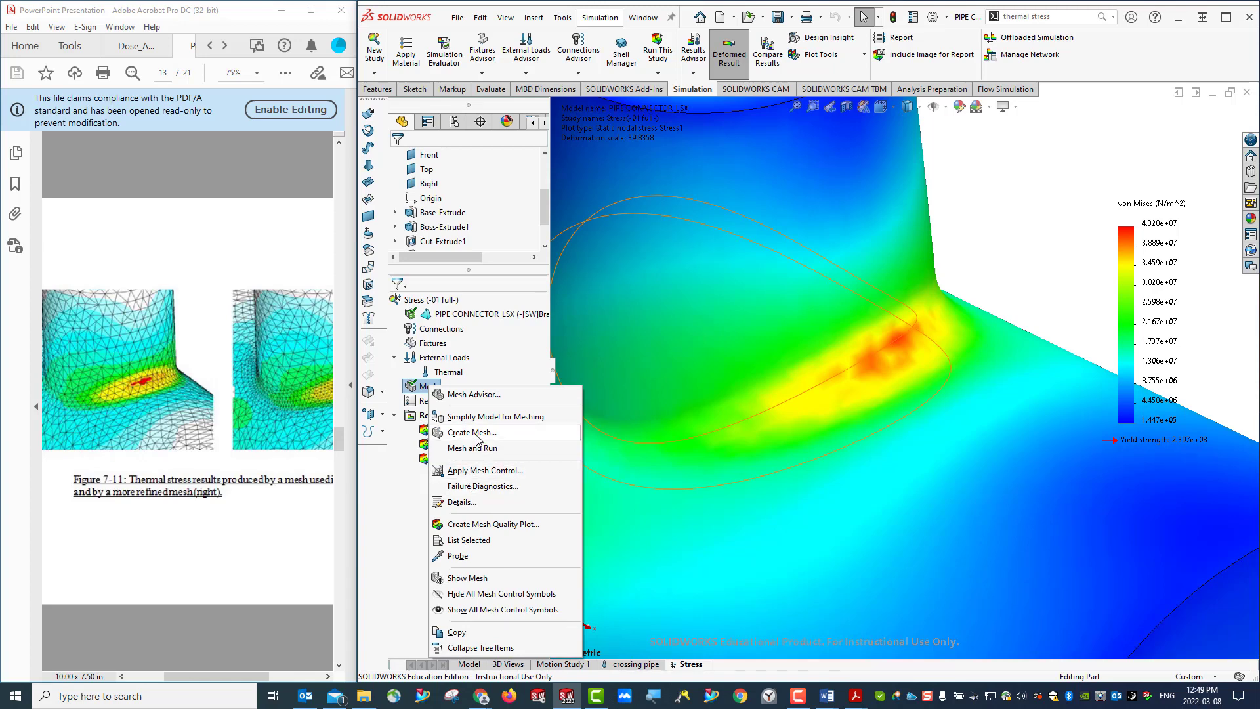
pyautogui.press('Escape')
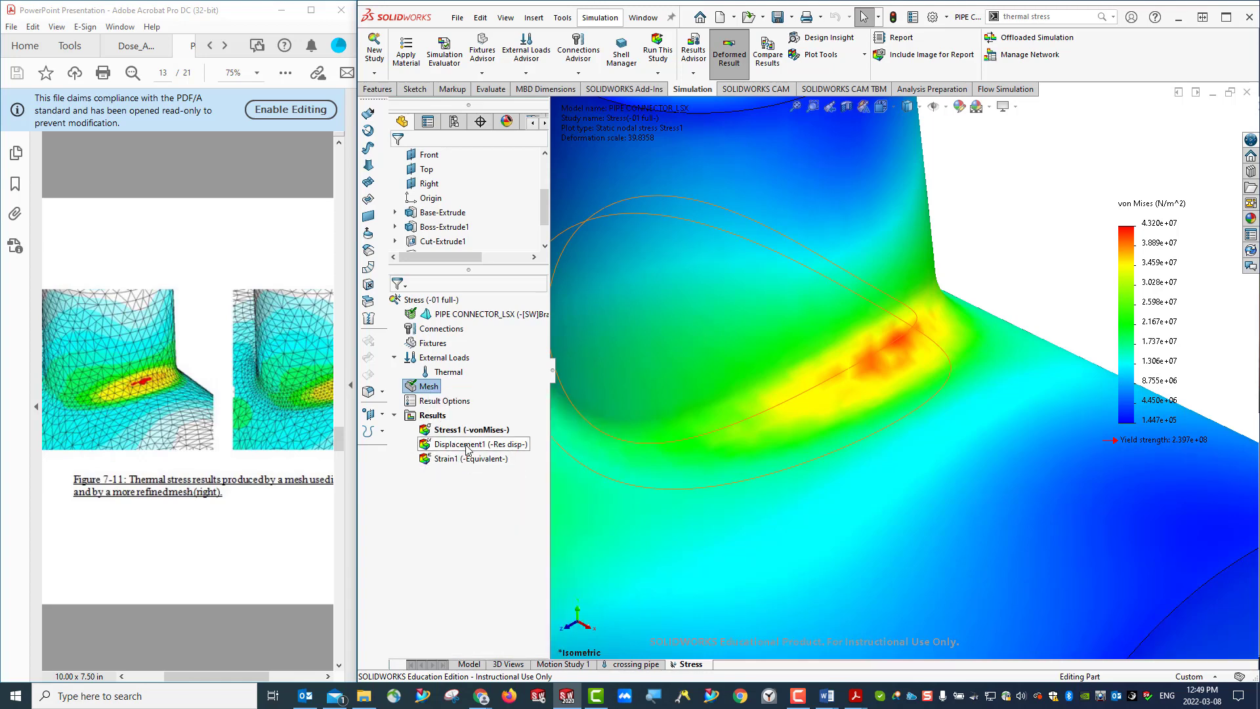
pyautogui.rightClick(447, 430)
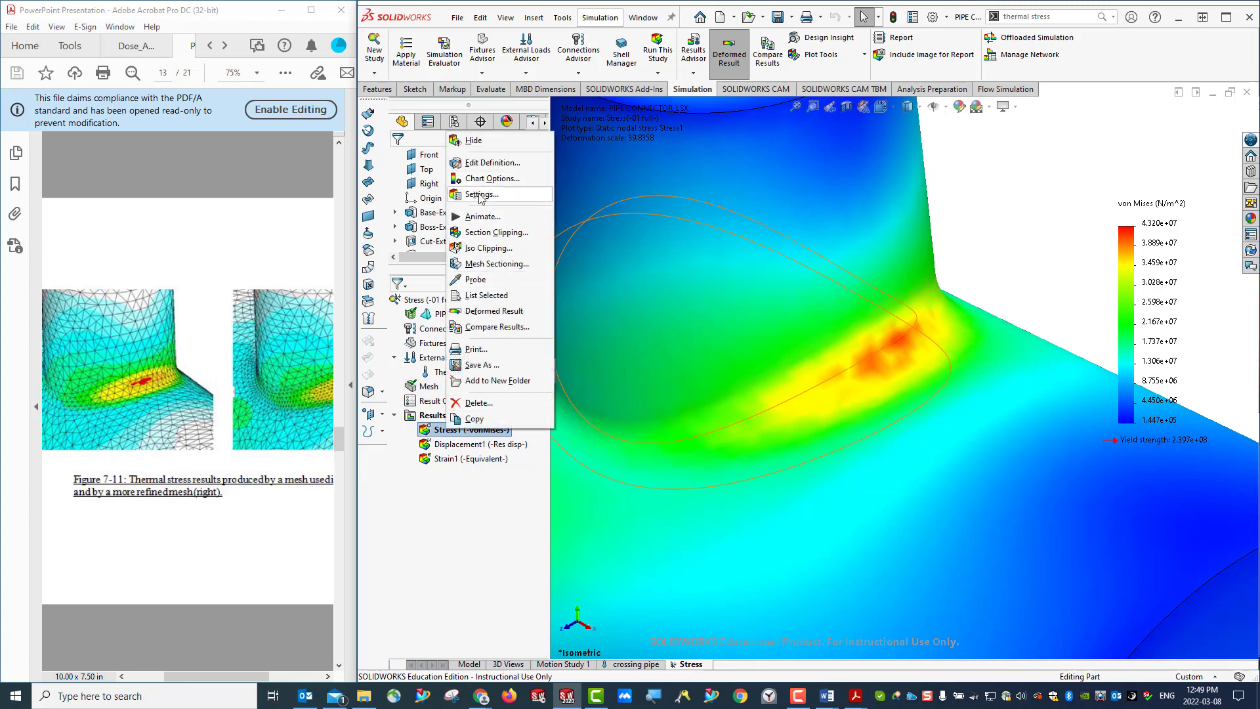
pyautogui.click(487, 195)
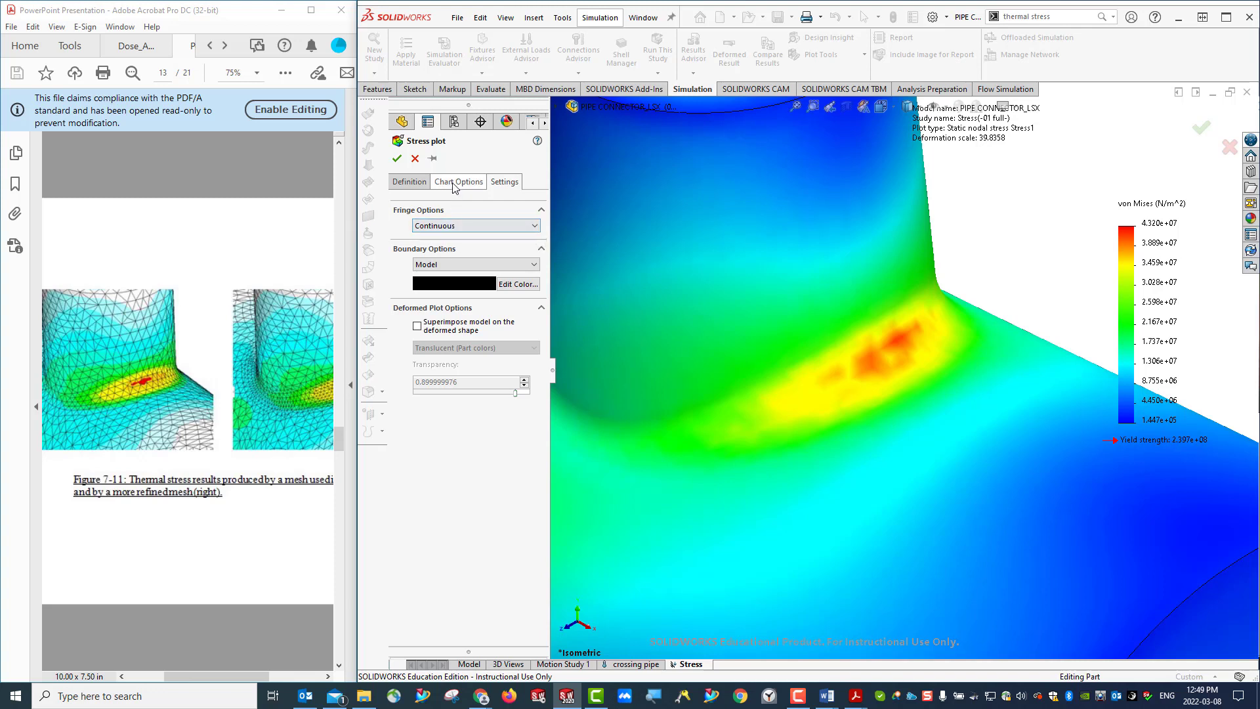
pyautogui.click(410, 185)
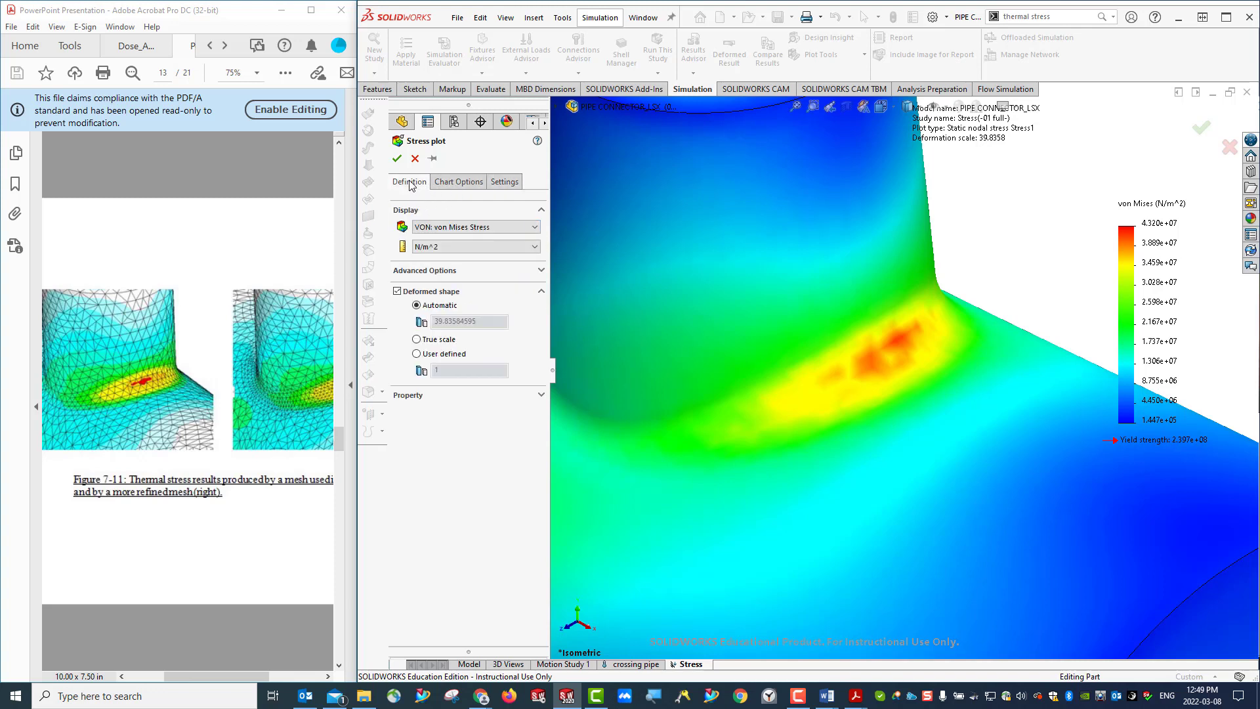
pyautogui.click(462, 186)
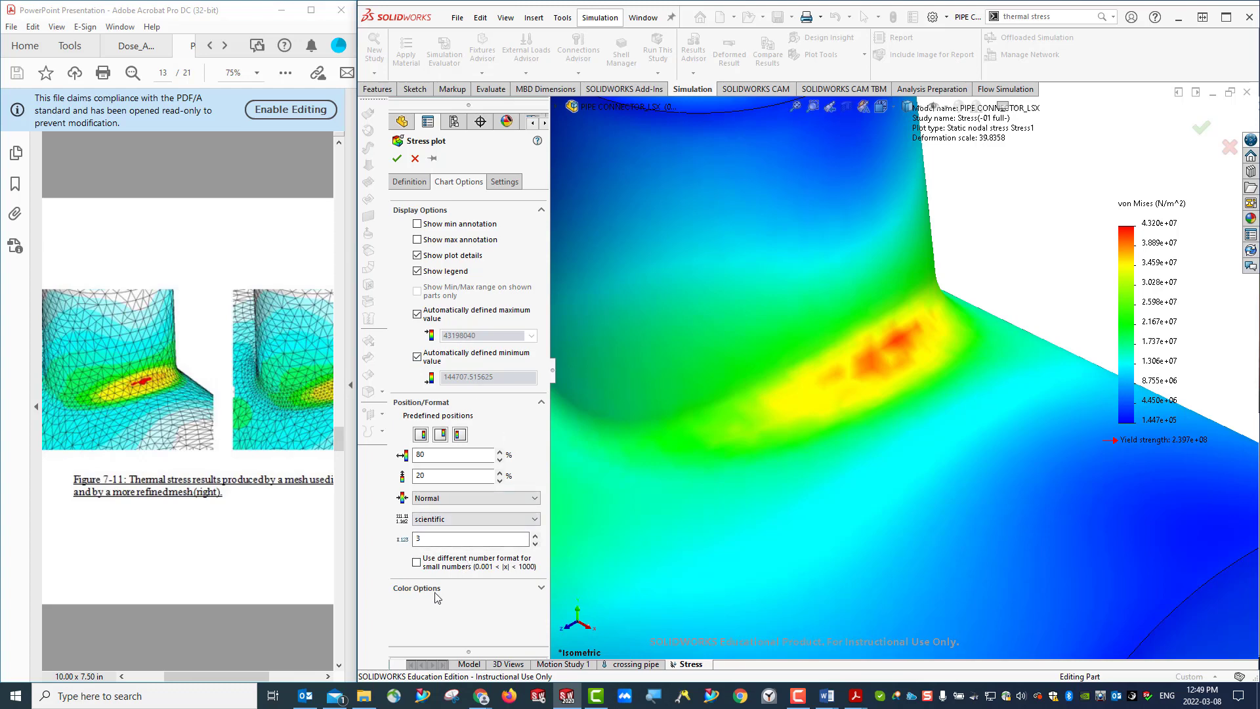
pyautogui.click(467, 589)
pyautogui.scroll(-3, 464, 586)
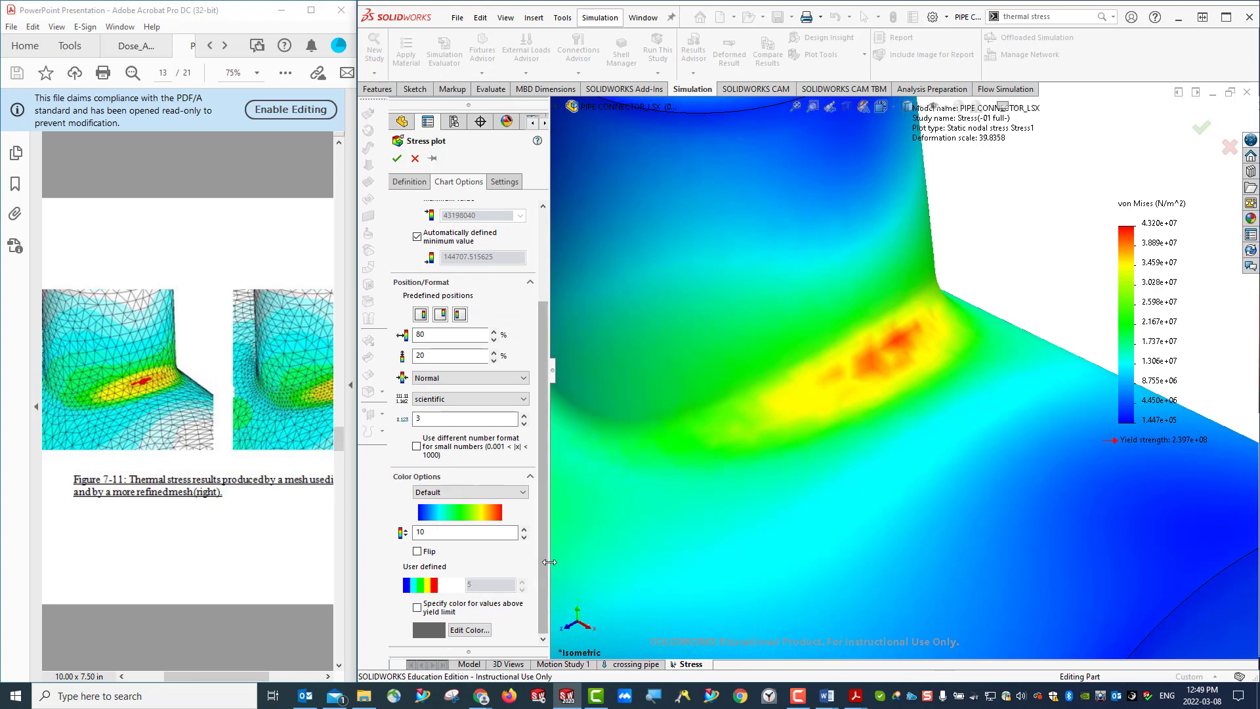
pyautogui.scroll(1, 540, 561)
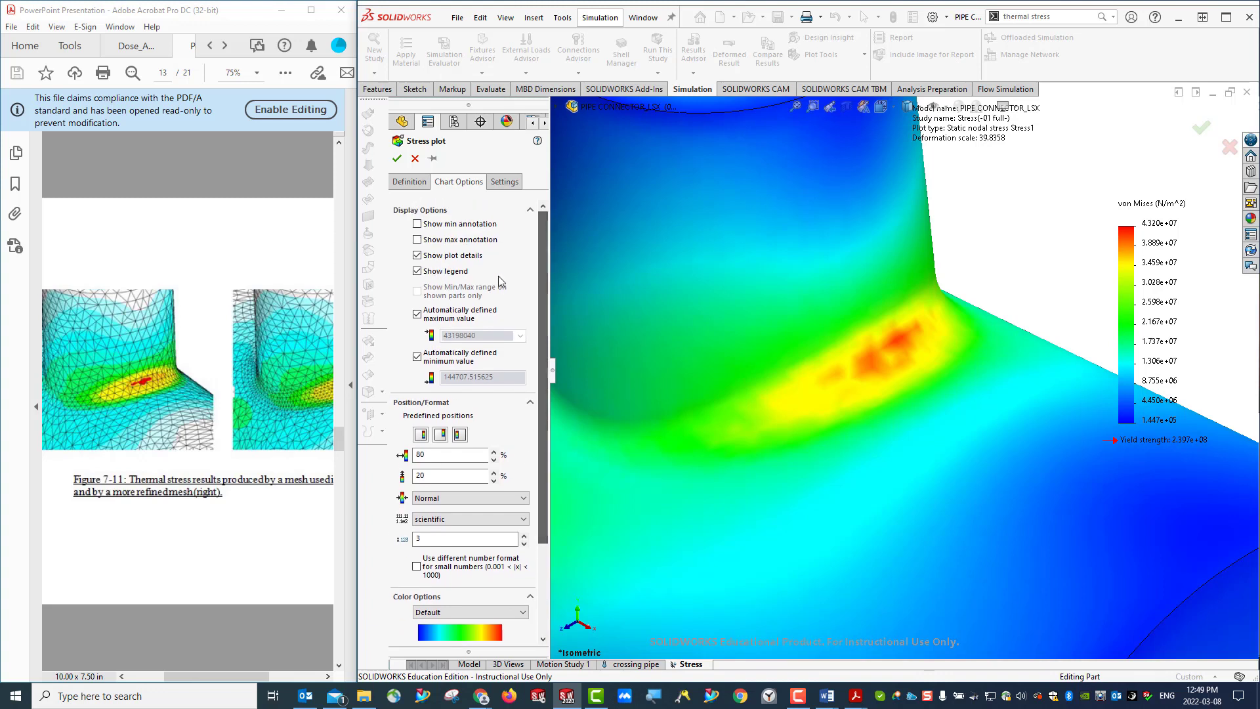
# - Set the stress plot's boundary option to Mesh and apply the plot settings
pyautogui.click(504, 184)
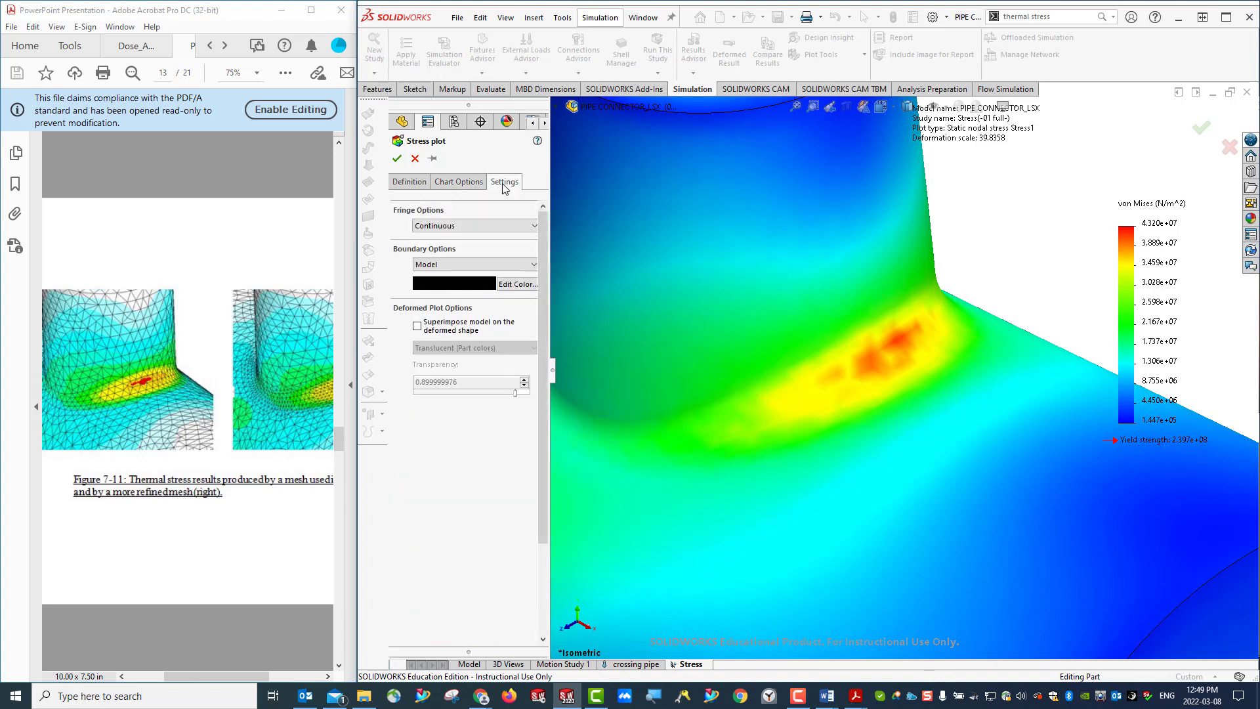
pyautogui.click(450, 265)
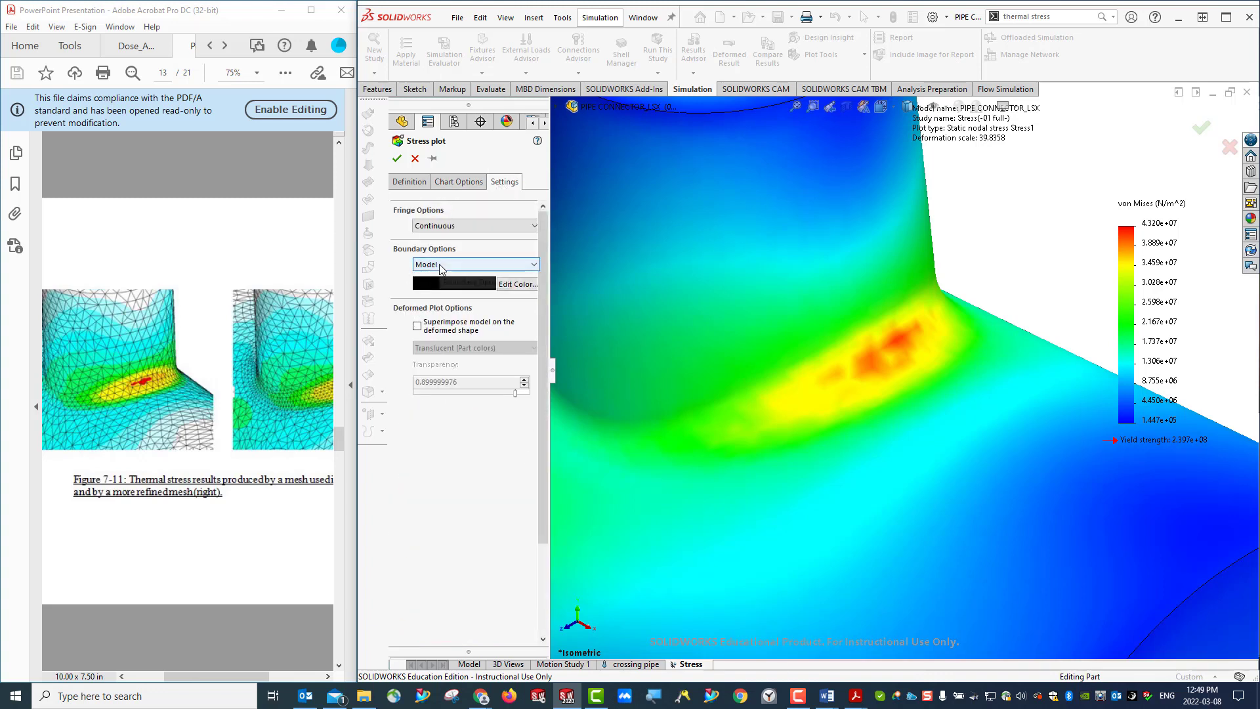
pyautogui.click(449, 265)
pyautogui.click(449, 265)
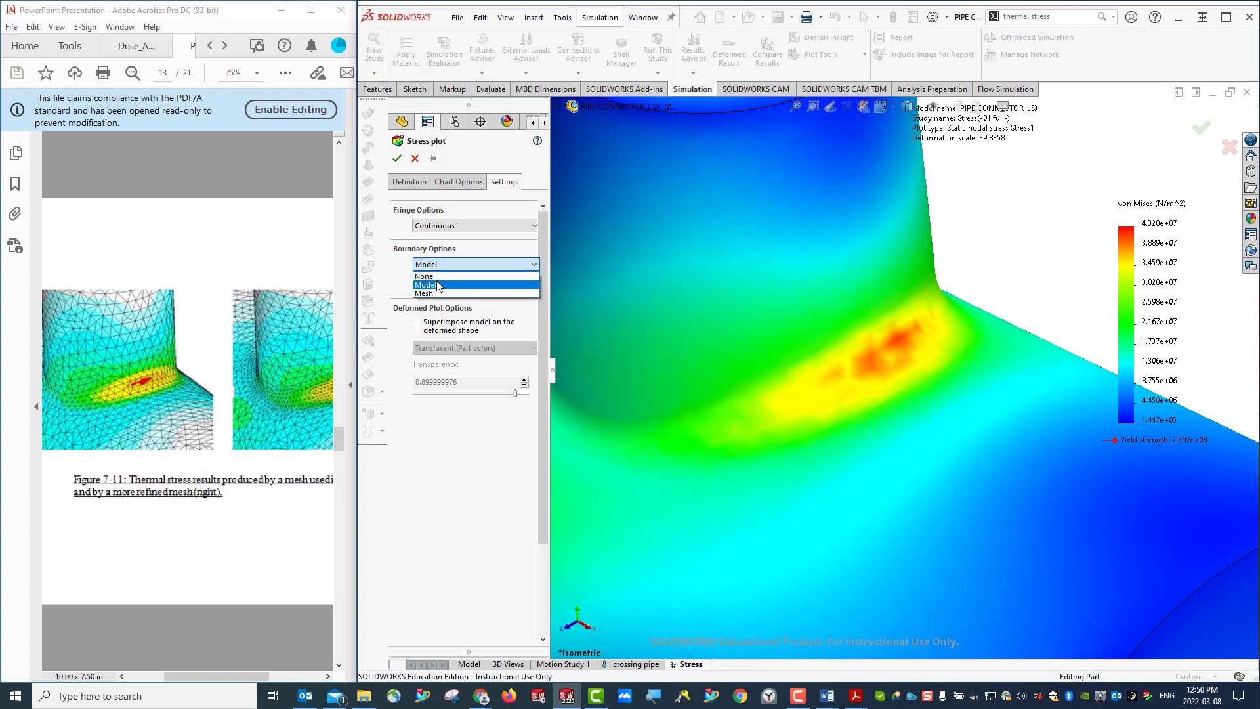
pyautogui.click(428, 294)
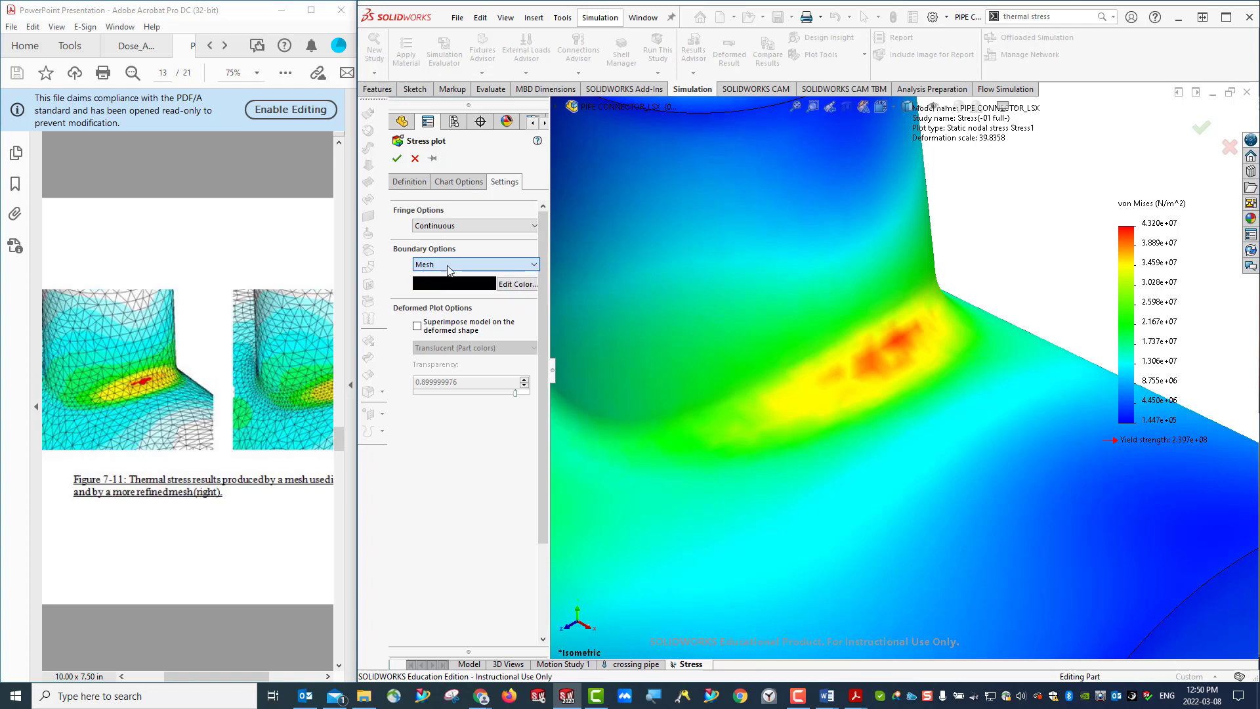
pyautogui.click(397, 159)
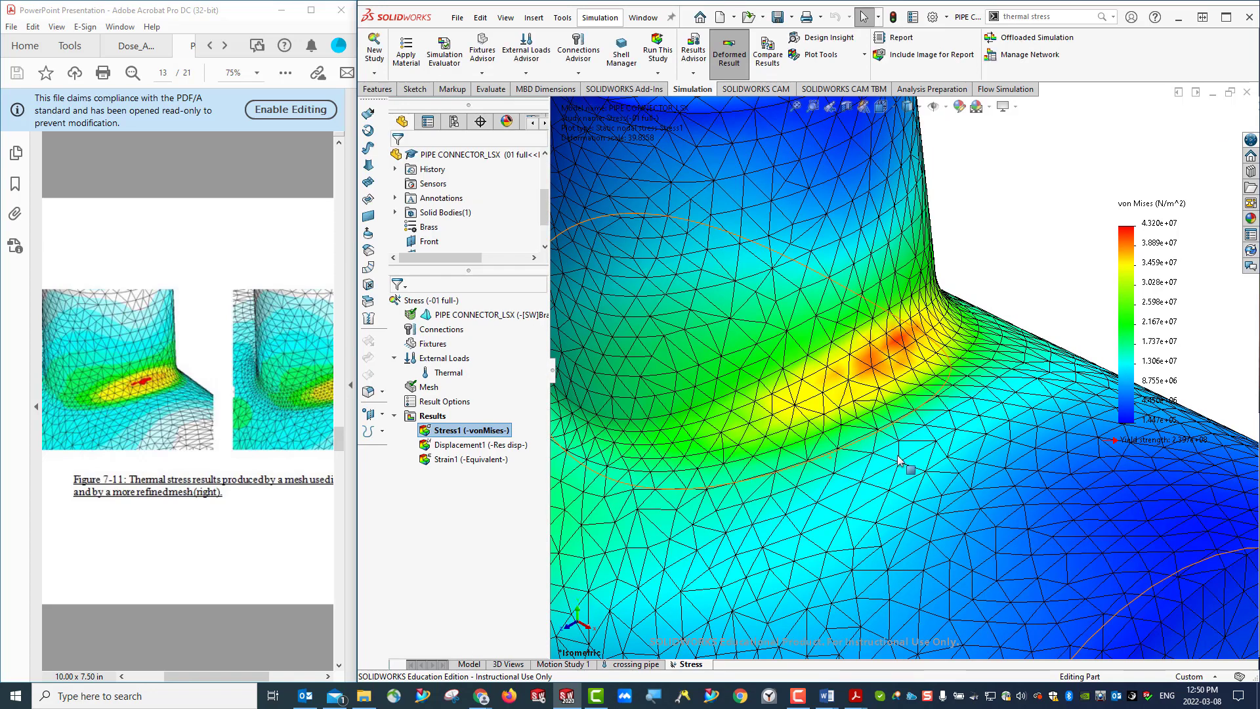
# - Inspect the meshed von Mises plot on the whole pipe connector from another angle and in isometric view
pyautogui.scroll(-4, 902, 459)
pyautogui.scroll(5, 902, 459)
pyautogui.hotkey('ctrl', '7')
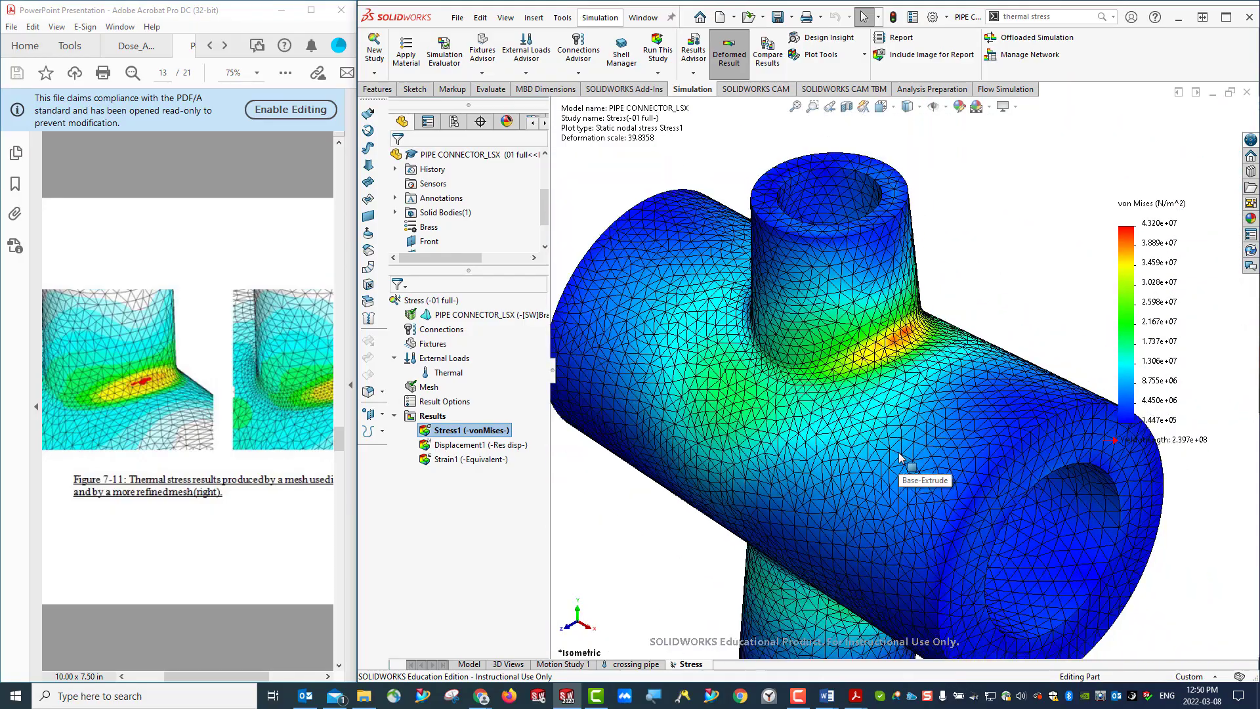
pyautogui.moveTo(766, 487); pyautogui.dragTo(814, 486, button='middle')
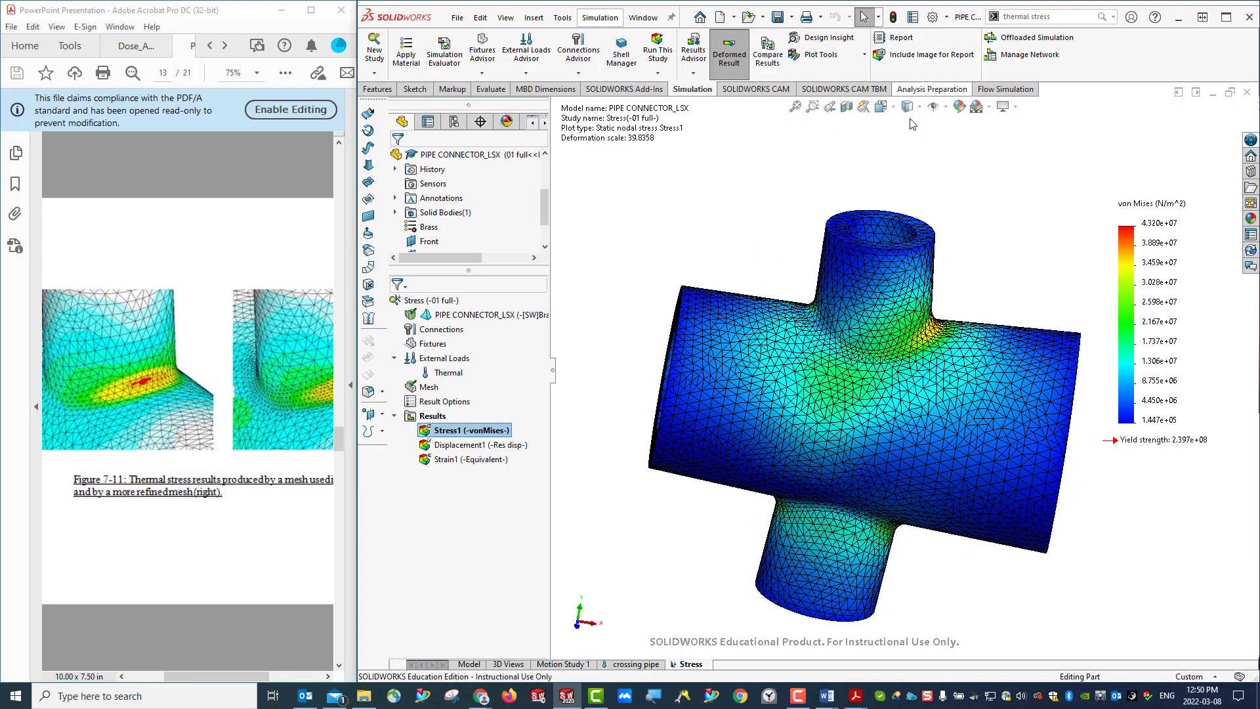
pyautogui.click(881, 106)
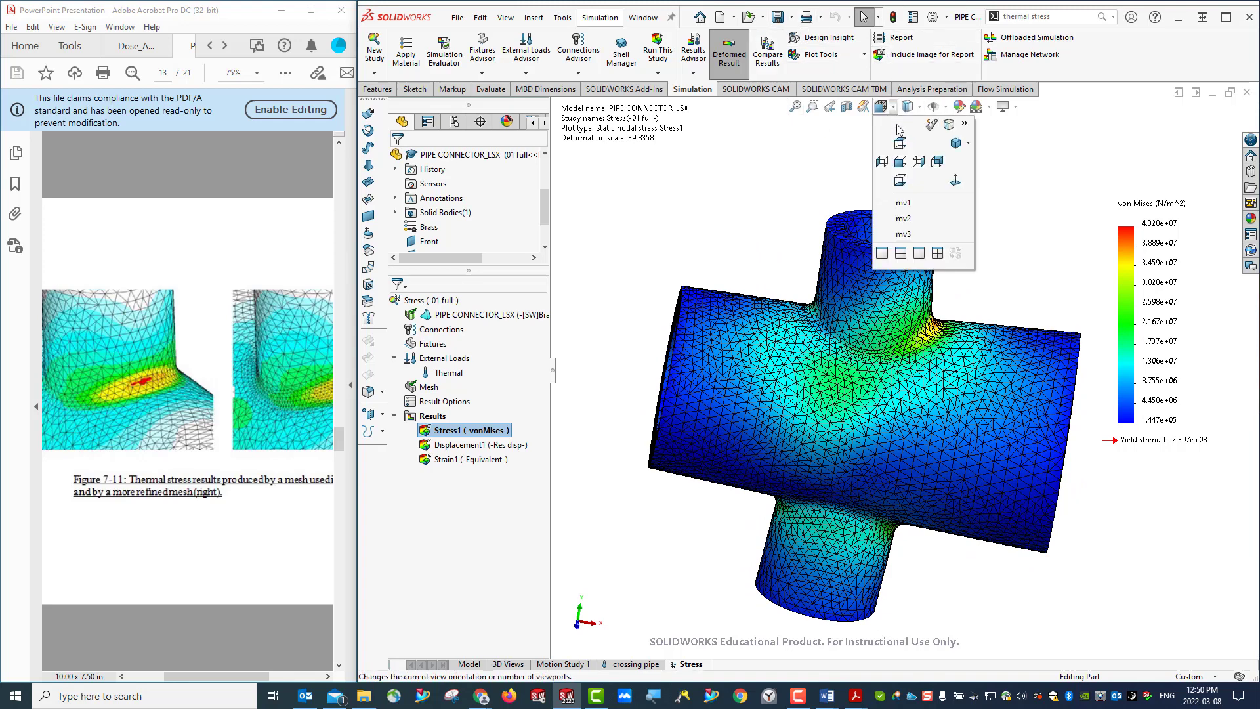
pyautogui.click(956, 144)
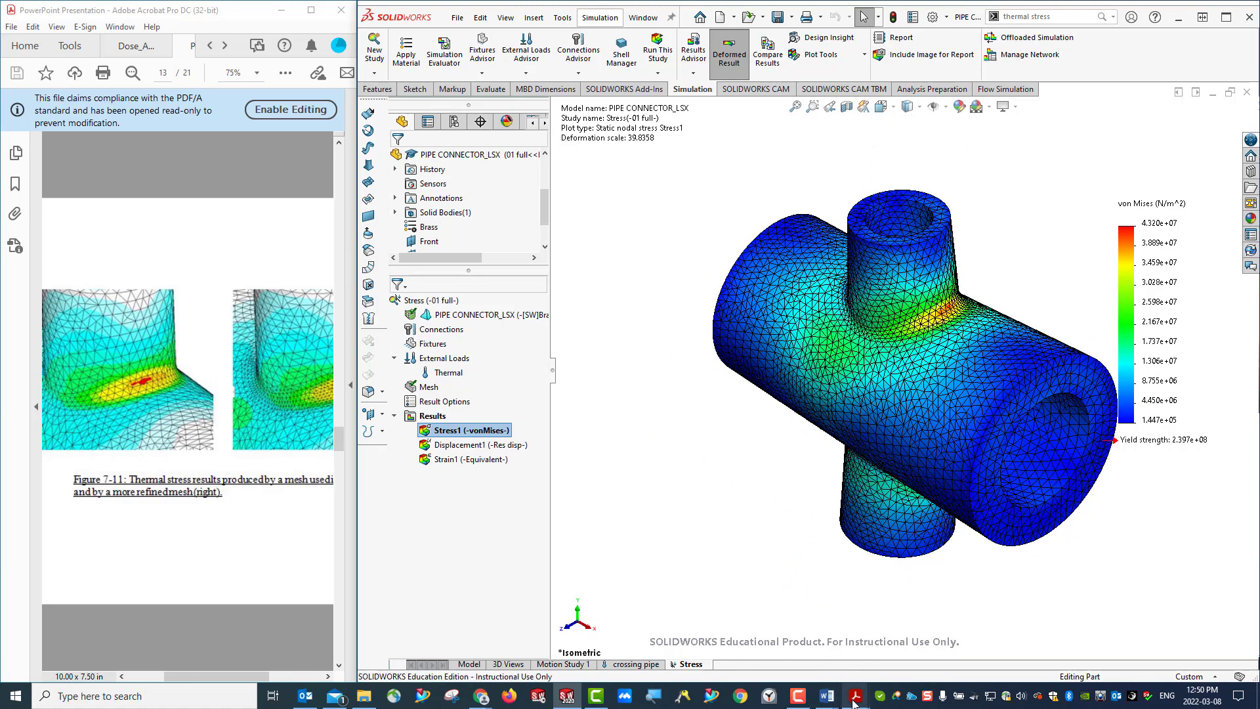
# - Enlarge the PDF handout and browse the remaining pages from Figure 7-11 through Figure 7-19 on page 21
pyautogui.click(322, 18)
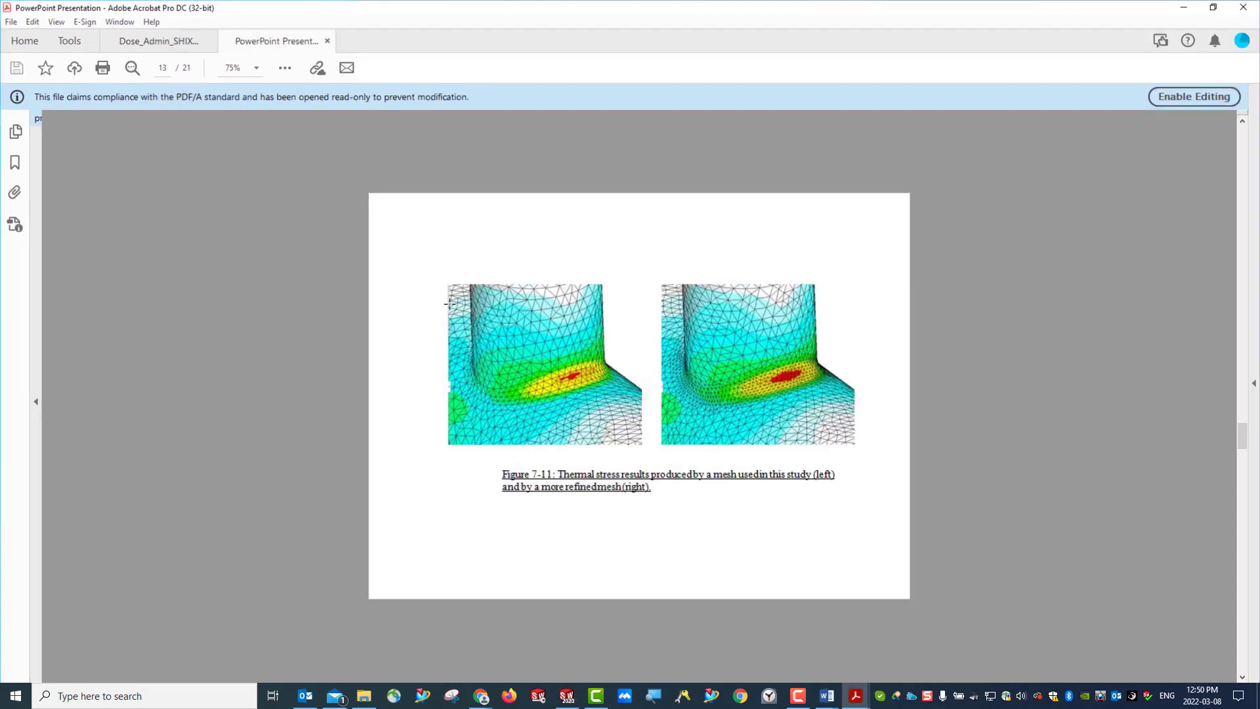
pyautogui.press('pagedown')
pyautogui.press('pagedown')
pyautogui.press('pagedown')
pyautogui.press('pageup')
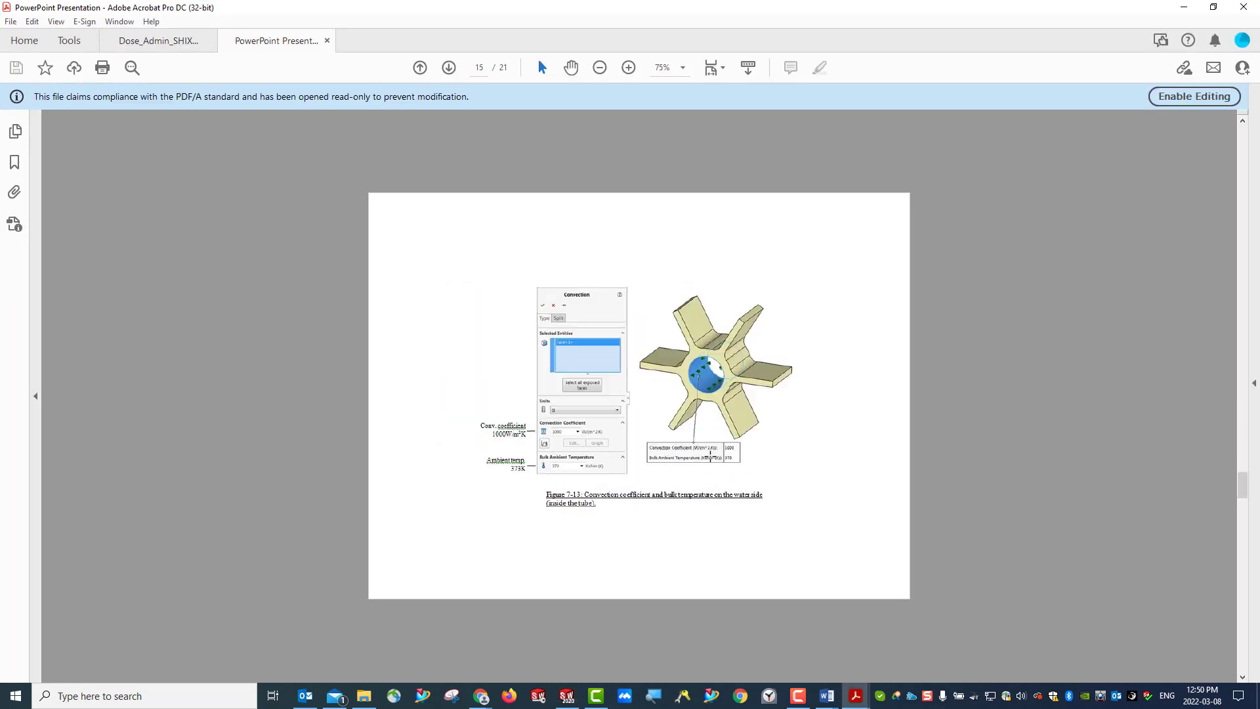
pyautogui.press('pagedown')
pyautogui.press('pagedown')
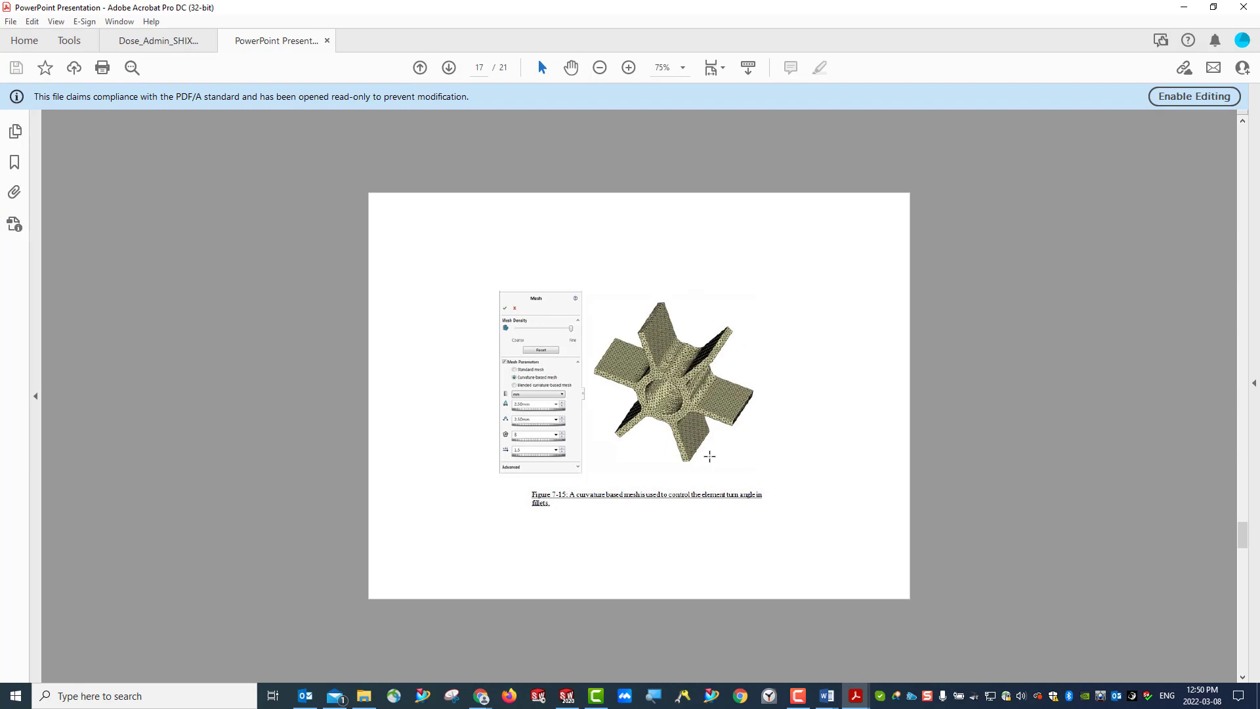
pyautogui.press('pagedown')
pyautogui.press('pagedown')
pyautogui.press('pagedown')
pyautogui.press('pagedown')
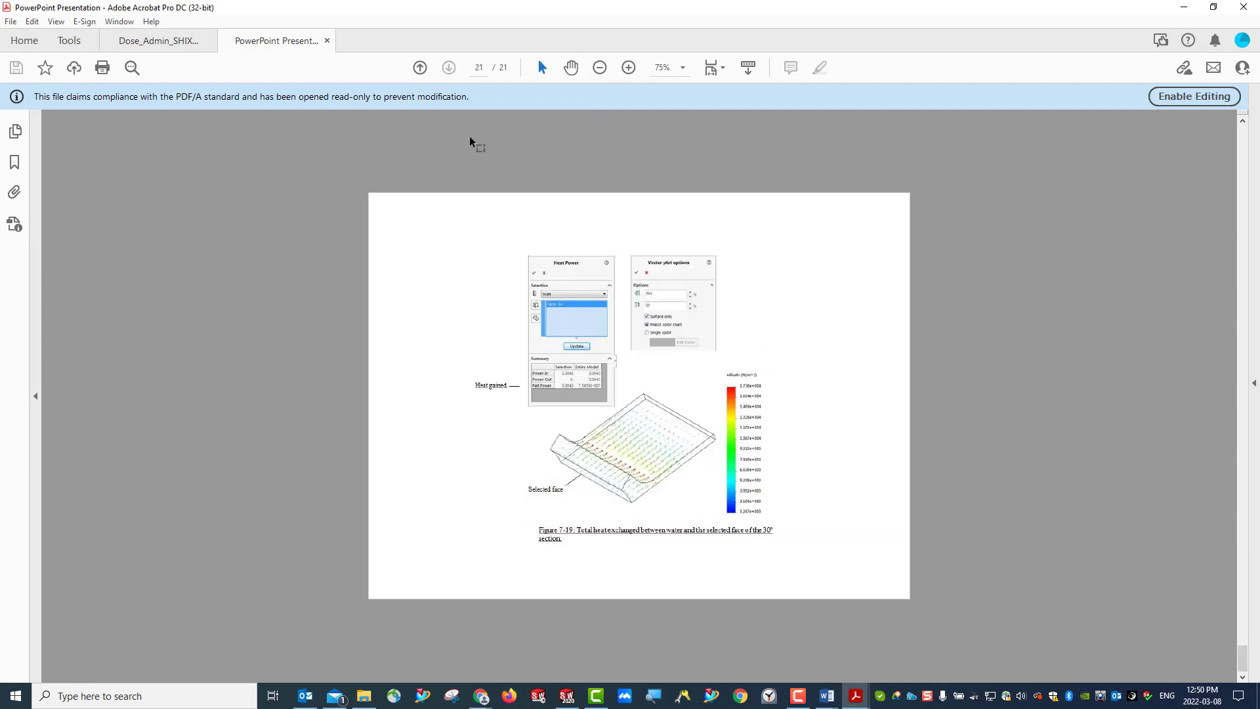
# - Minimize the PDF handout, return to SOLIDWORKS and close the pipe connector part
pyautogui.click(1182, 10)
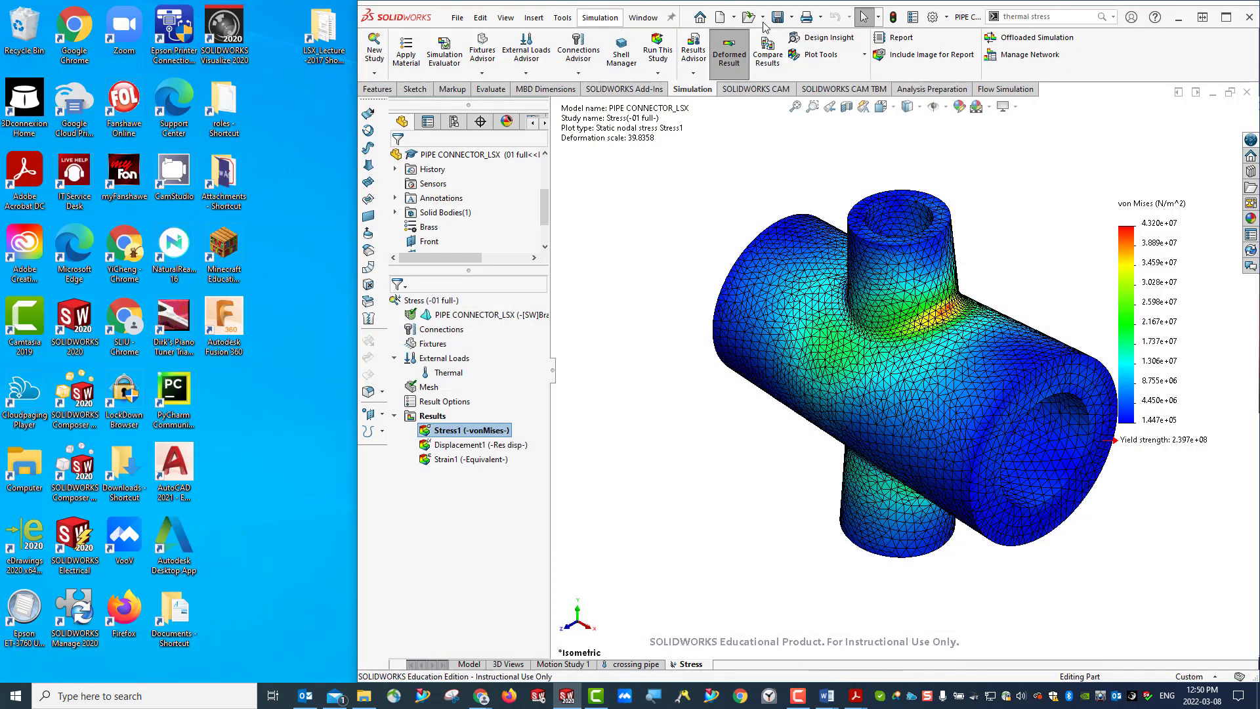
pyautogui.click(1247, 92)
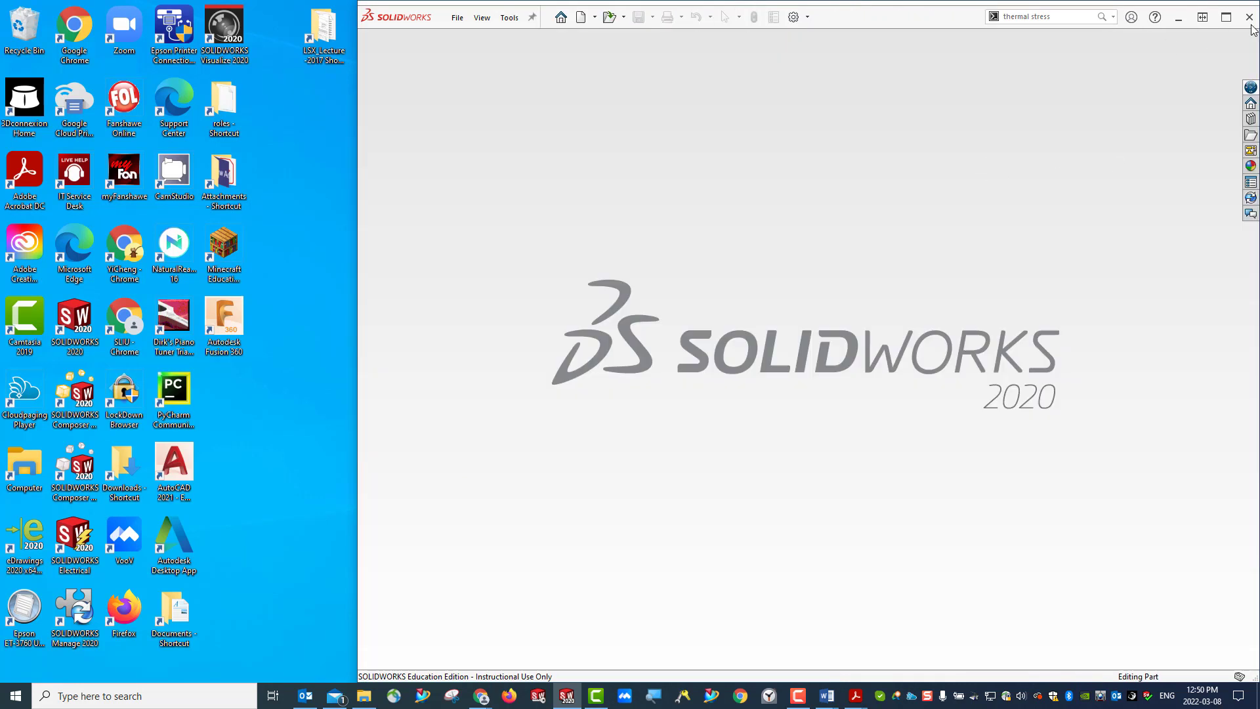